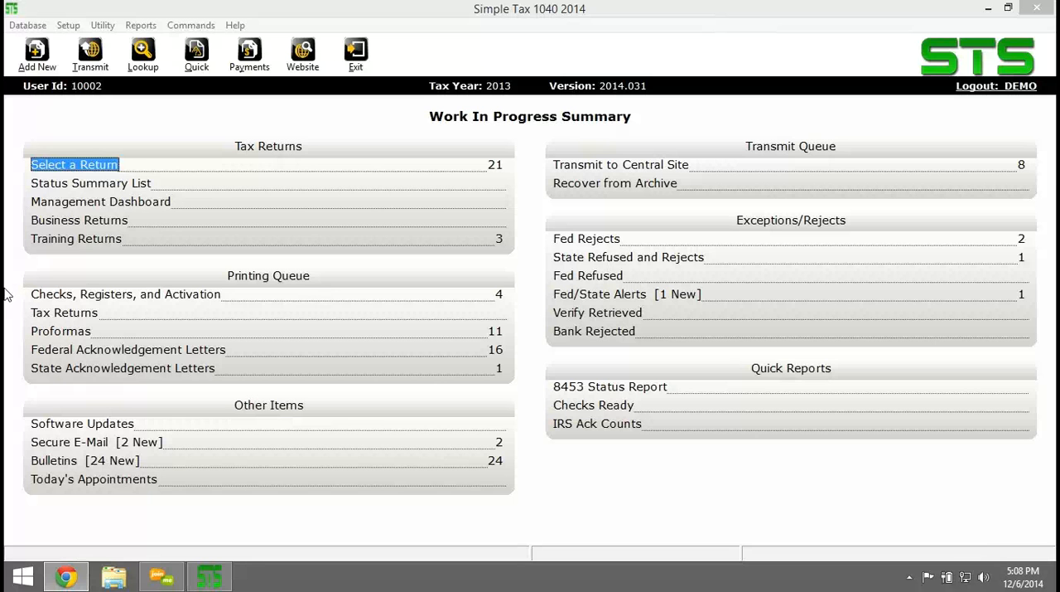
Add a new tax return using the taxpayer's Social Security number, entered identically in the number and confirmation fields.
click(38, 56)
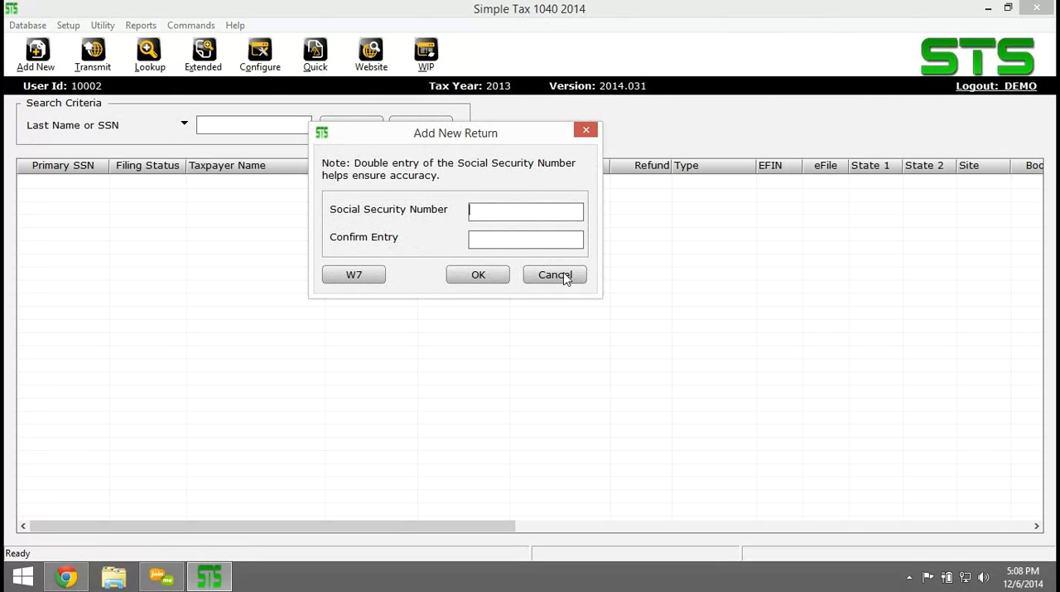
text(408-00-1004)
click(520, 241)
text(4081)
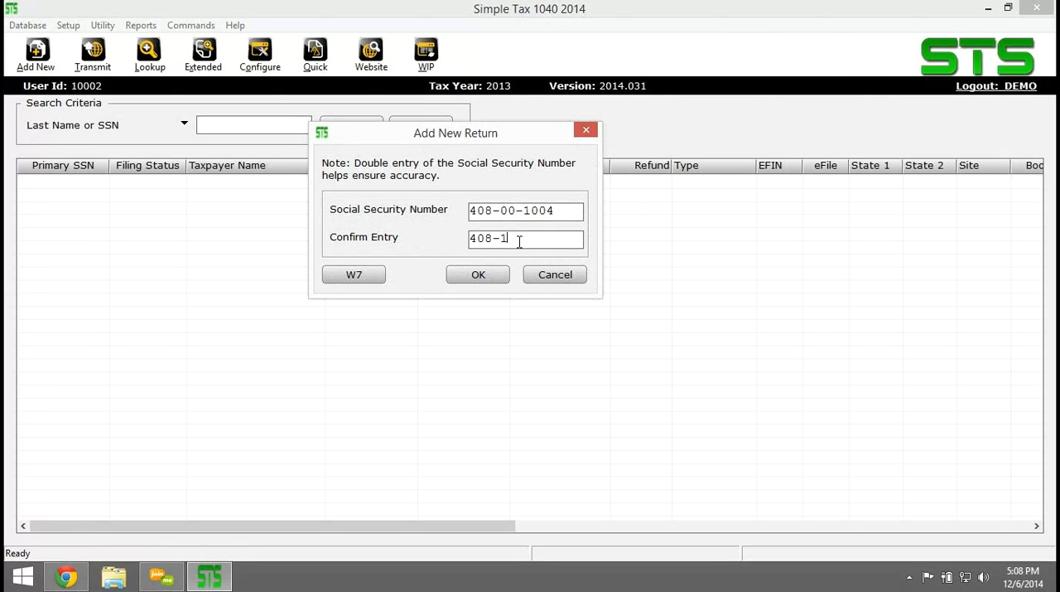
key(BackSpace)
text(001004)
click(484, 280)
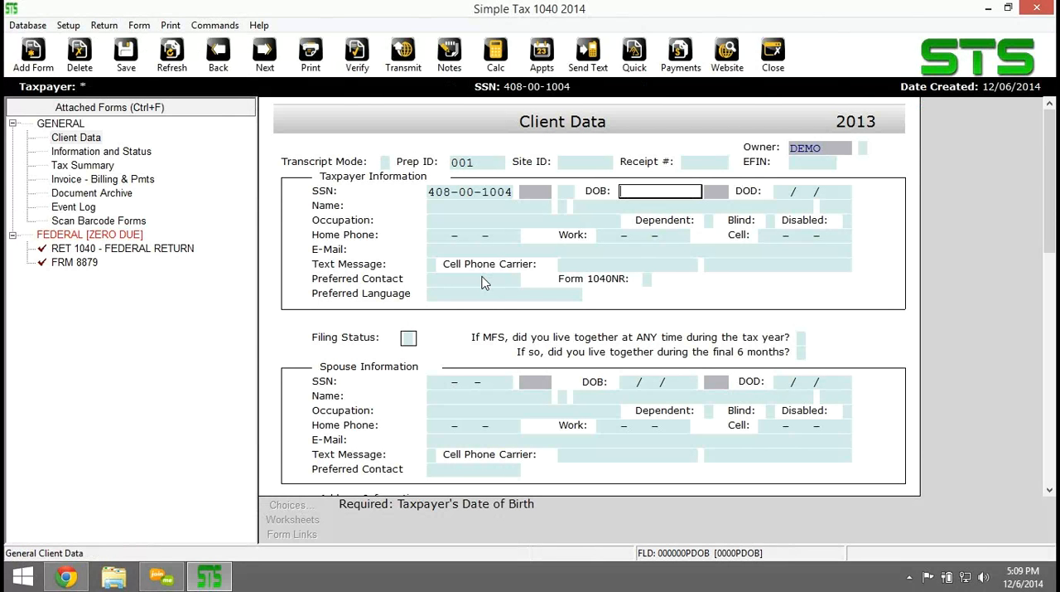
Enter the taxpayer's date of birth and first and last name on the Client Data form, leaving the suffix blank.
text(08/19/1970)
key(Tab)
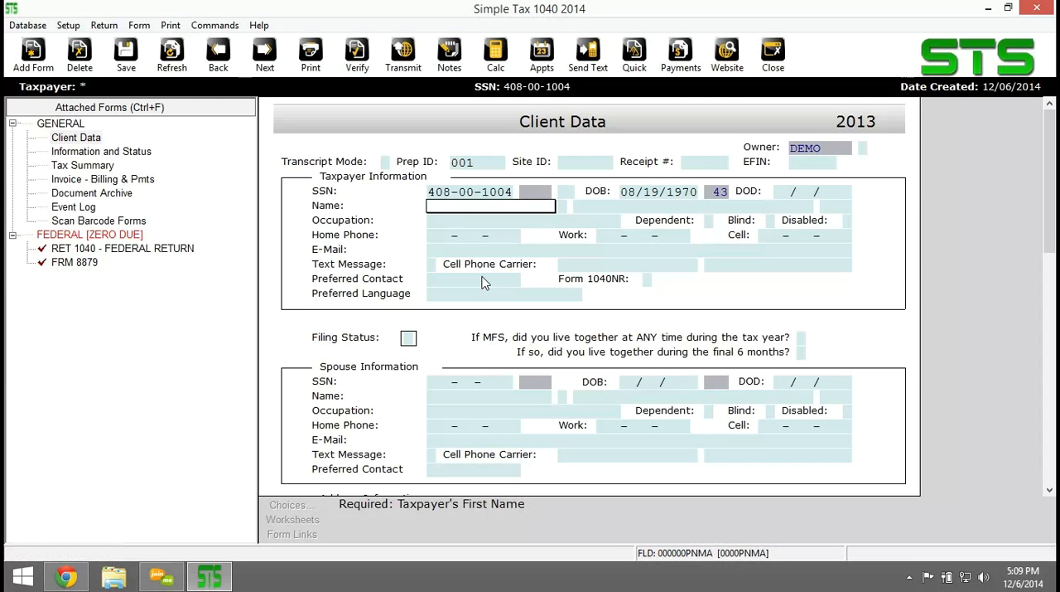
key(Tab)
key(Tab)
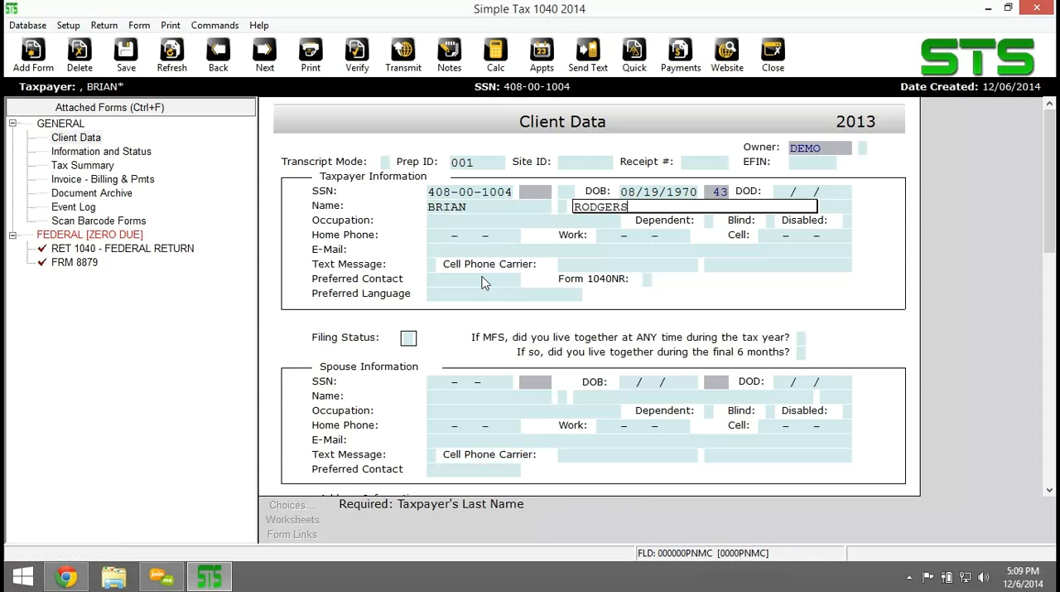
key(Tab)
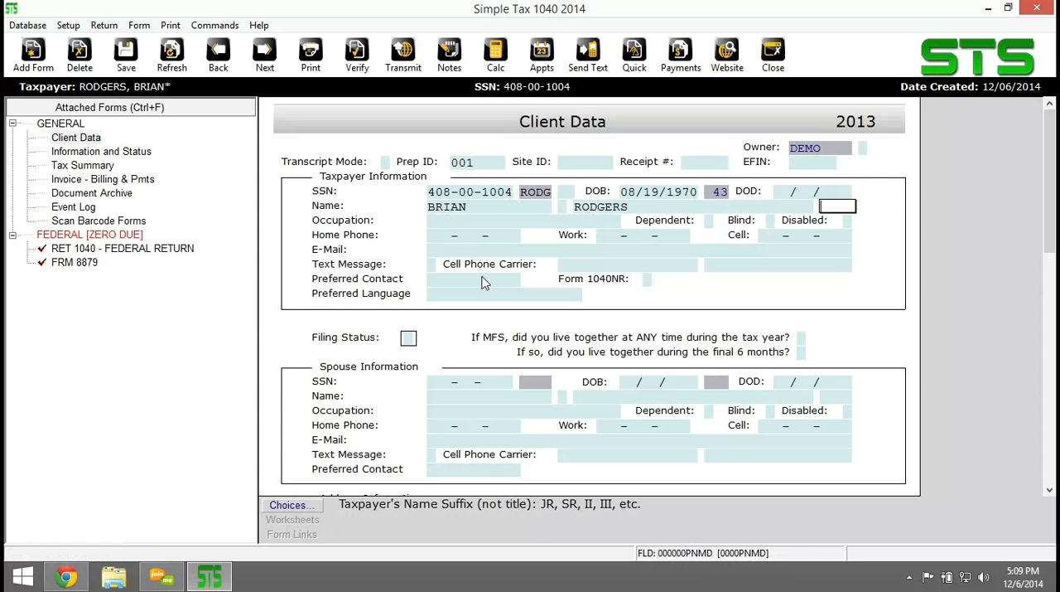
key(Tab)
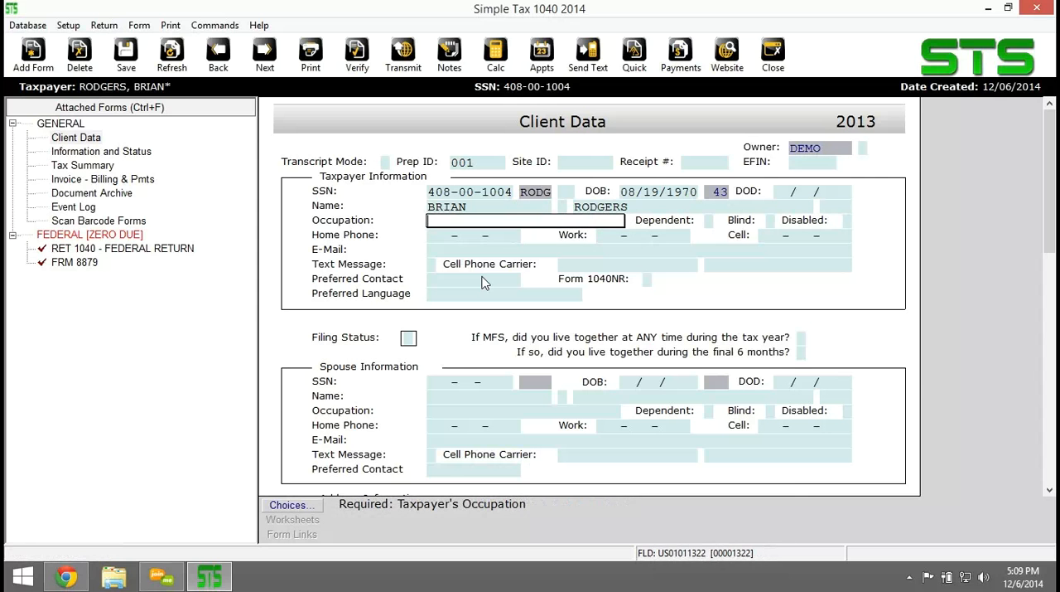
Set the taxpayer's occupation to TRAINER and leave the dependent, blind and disabled boxes empty.
text(TRAINER)
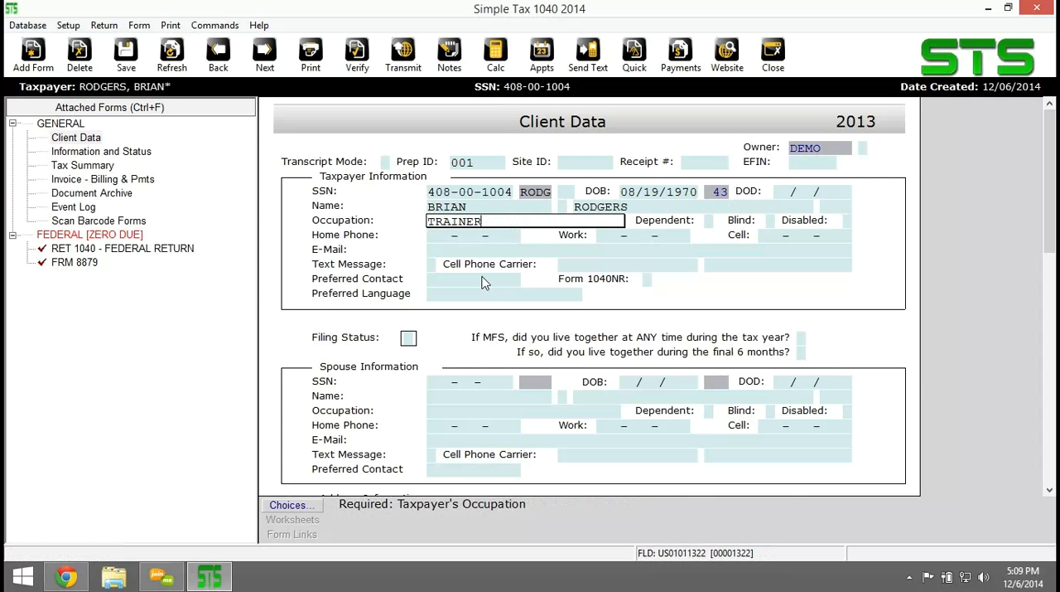
key(Tab)
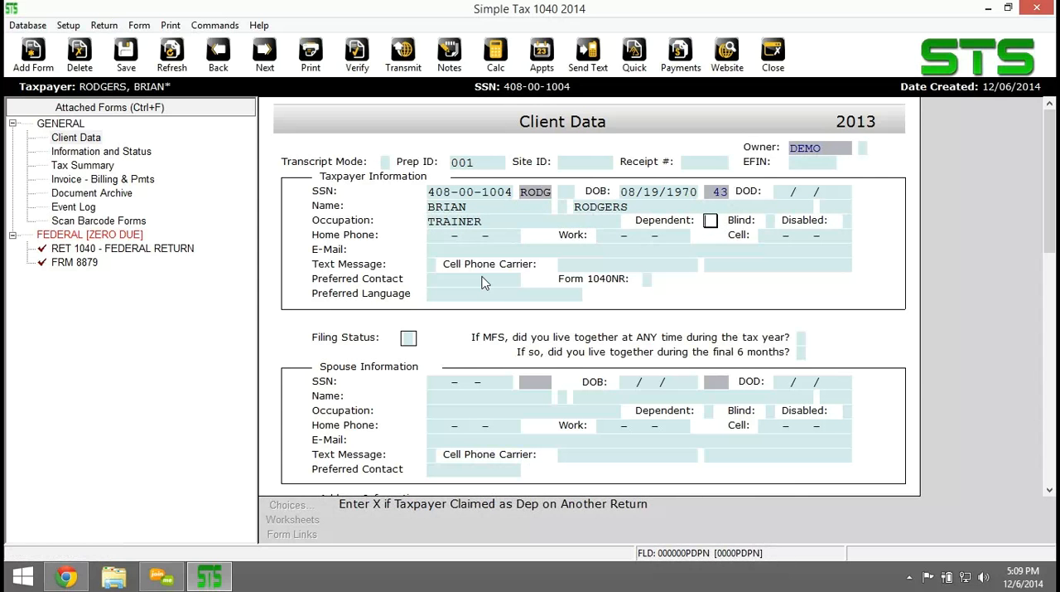
key(Tab)
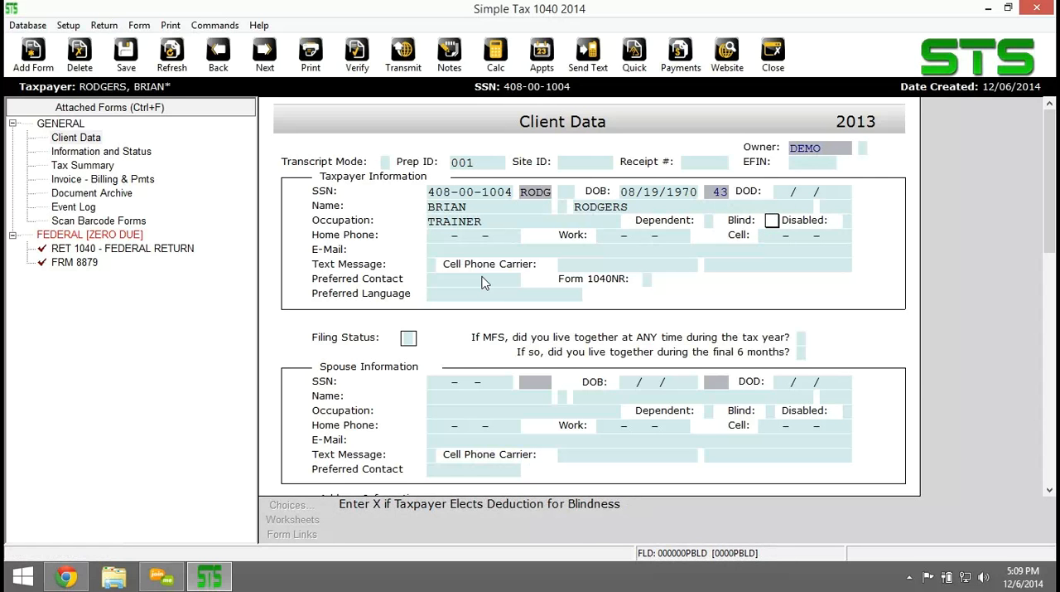
key(Tab)
Enter the taxpayer's home, work and cell phone numbers.
key(Tab)
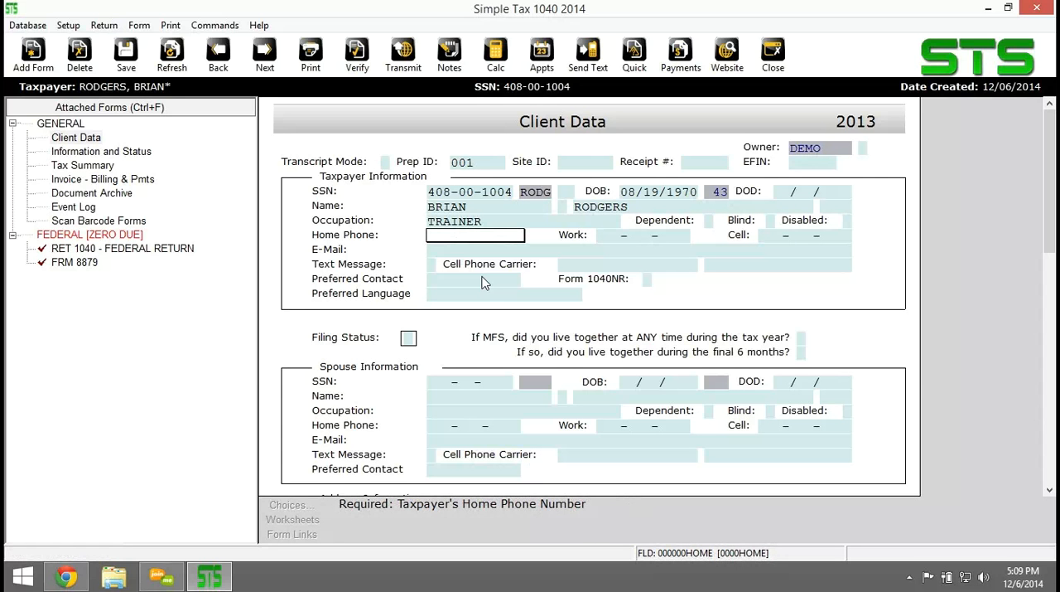
key(Tab)
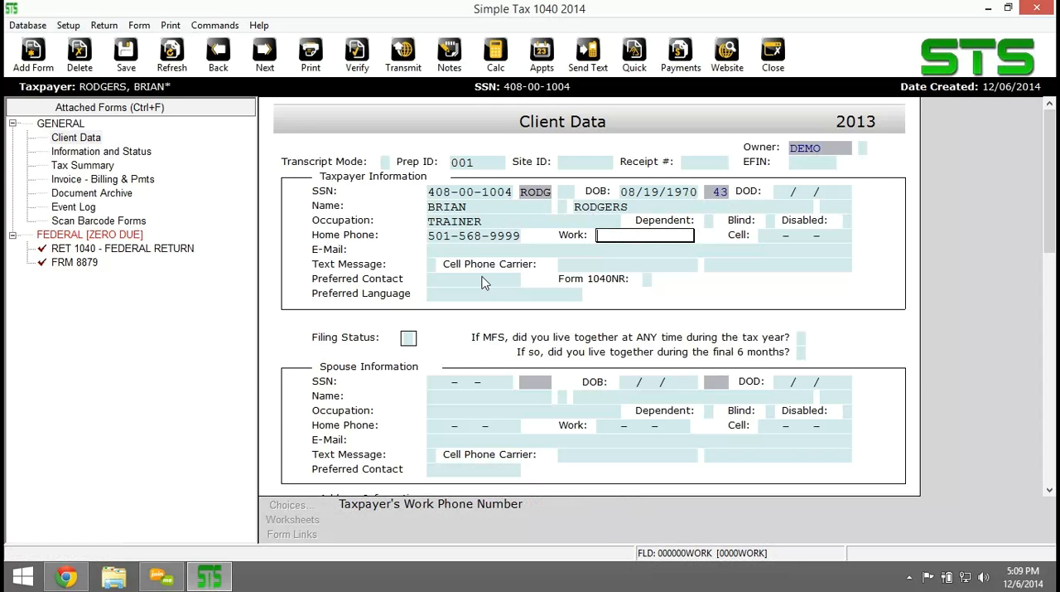
key(Tab)
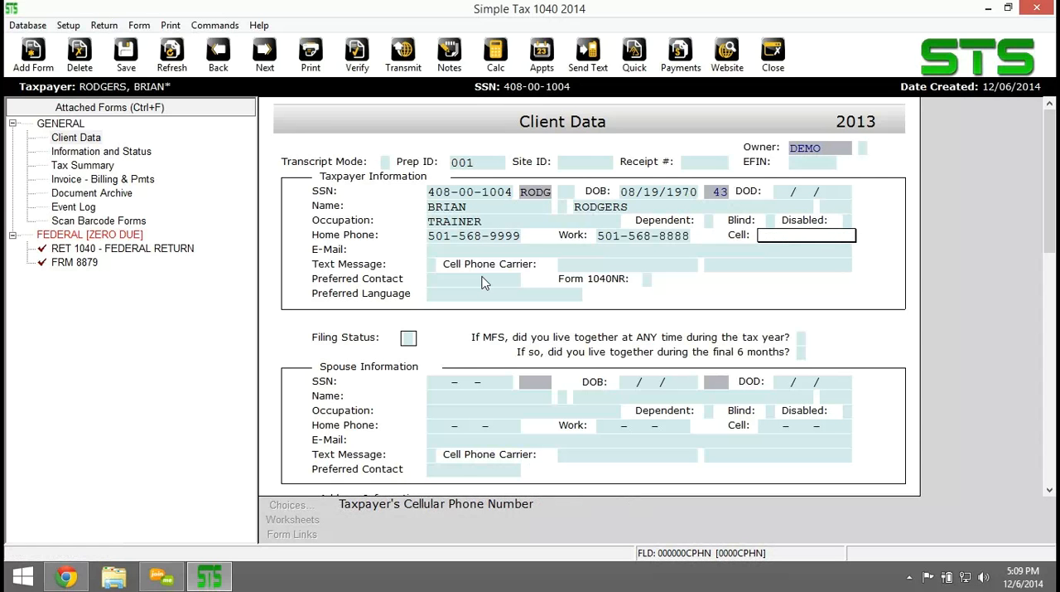
key(Tab)
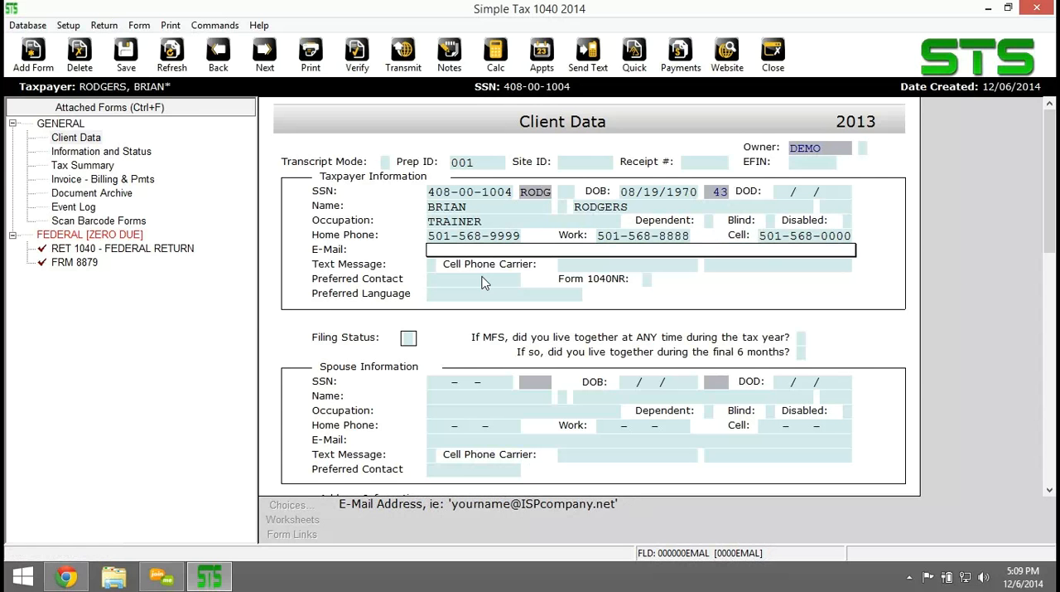
Leave the taxpayer's e-mail and text message fields blank, set the preferred contact to HOME PHONE, and set the filing status to 2 (MFJ).
key(Tab)
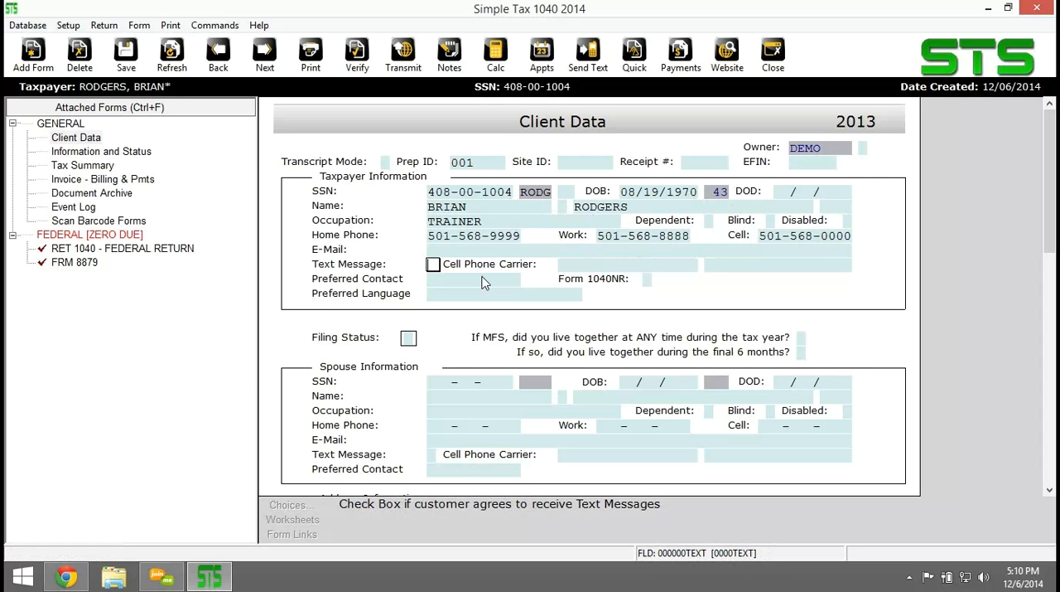
key(Tab)
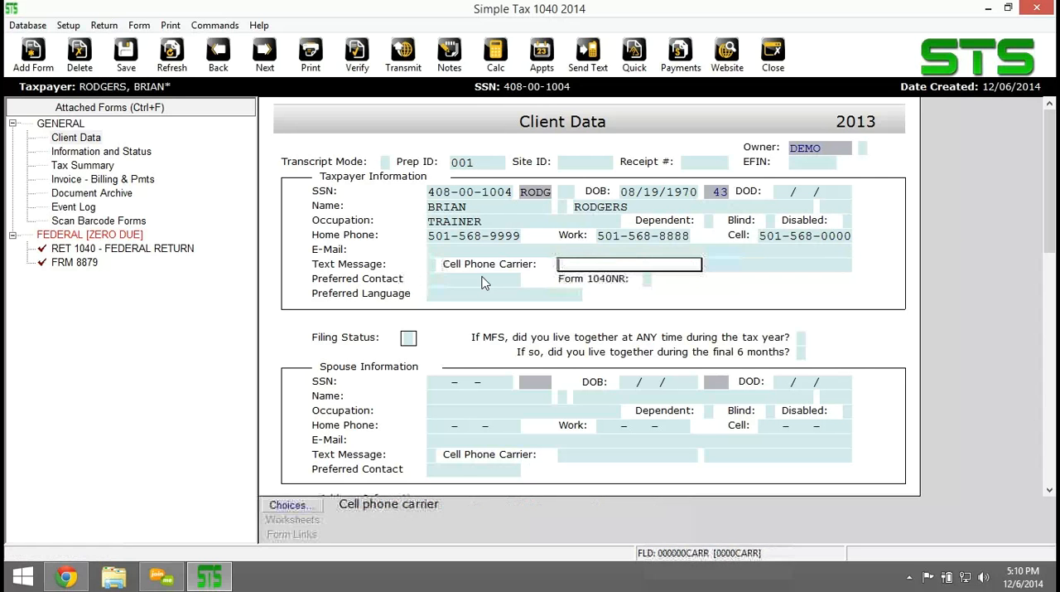
click(485, 280)
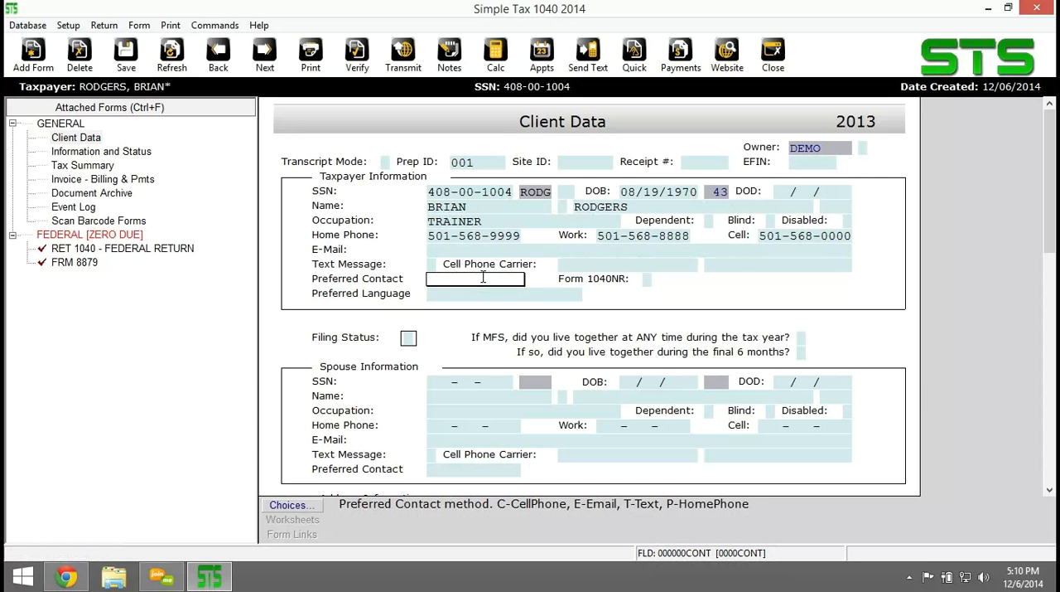
text(p)
key(Return)
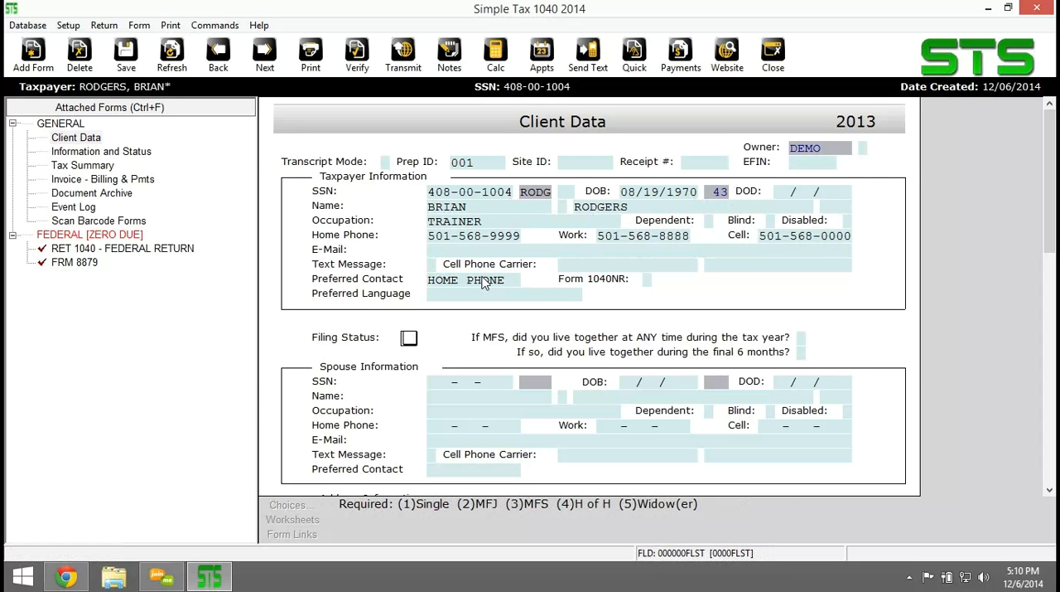
text(2)
key(Return)
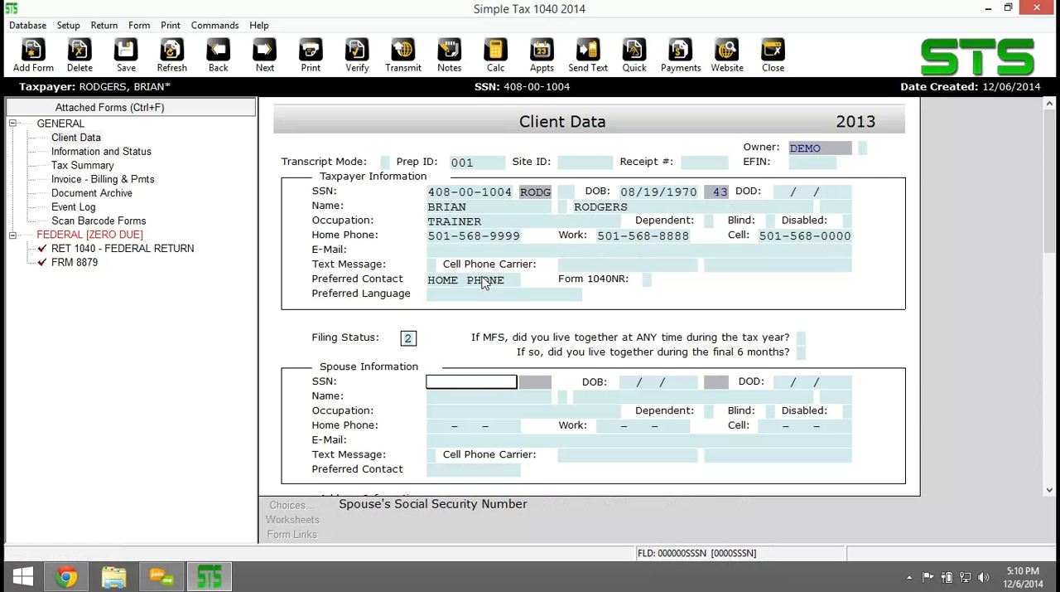
Enter the spouse's Social Security number and date of birth.
text(408-00-2004)
key(Return)
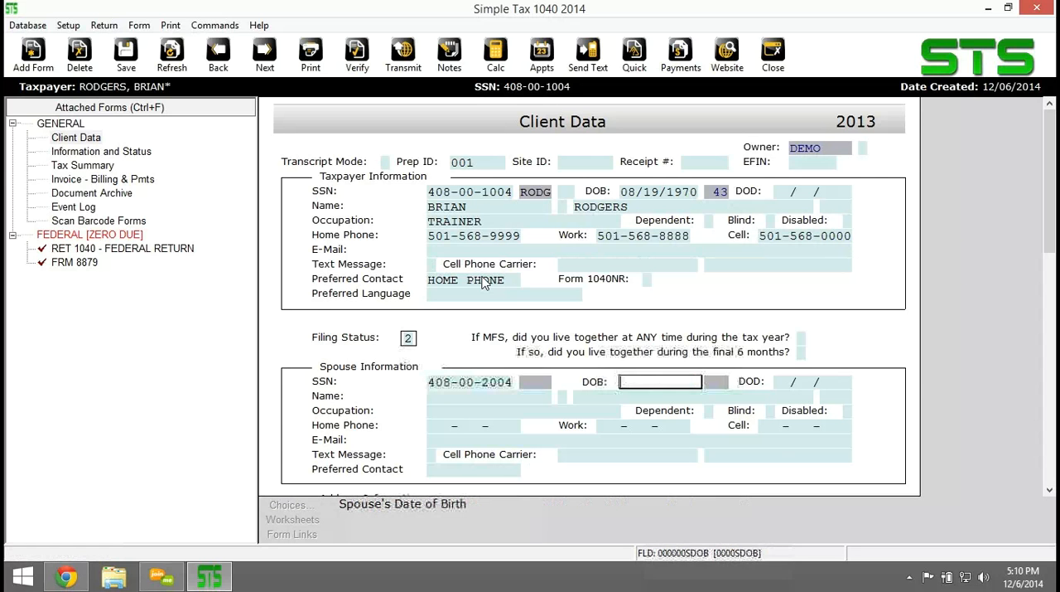
text(0)
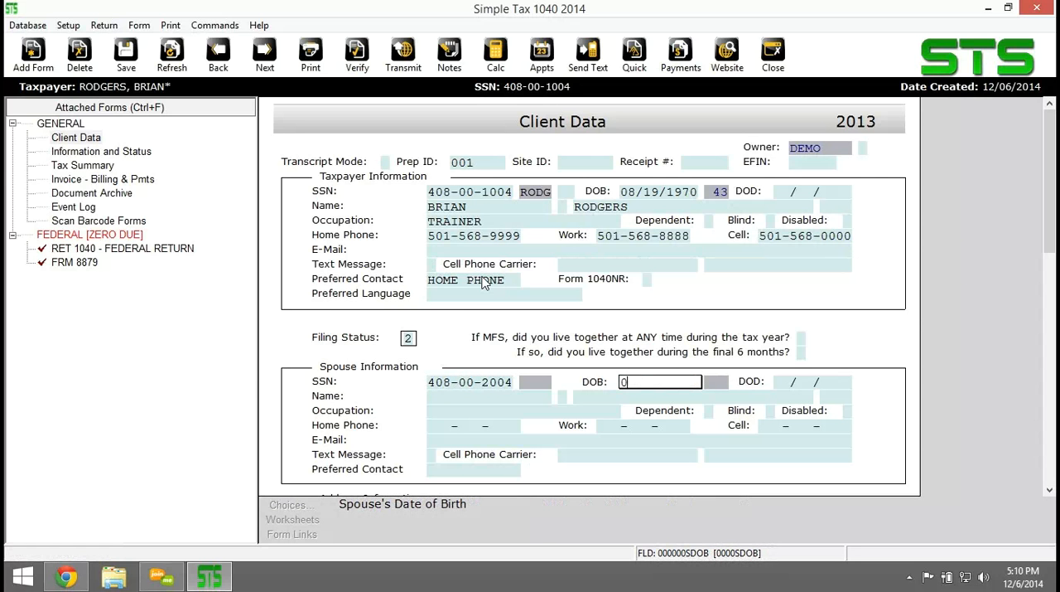
text(6/03/1973)
key(Return)
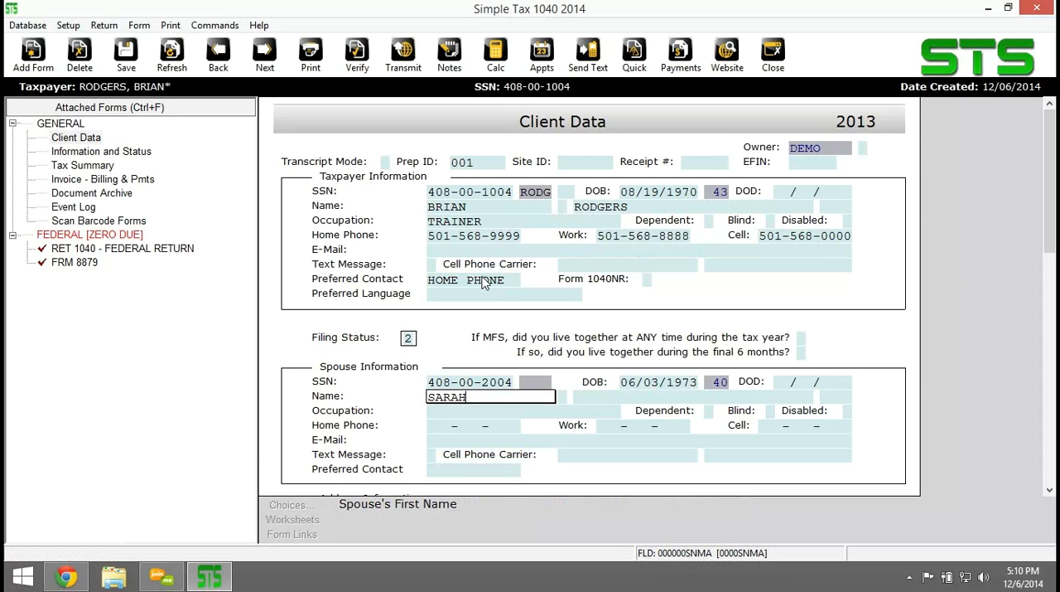
Enter the spouse's first and last name, leaving the middle initial and suffix blank.
key(Return)
key(Return)
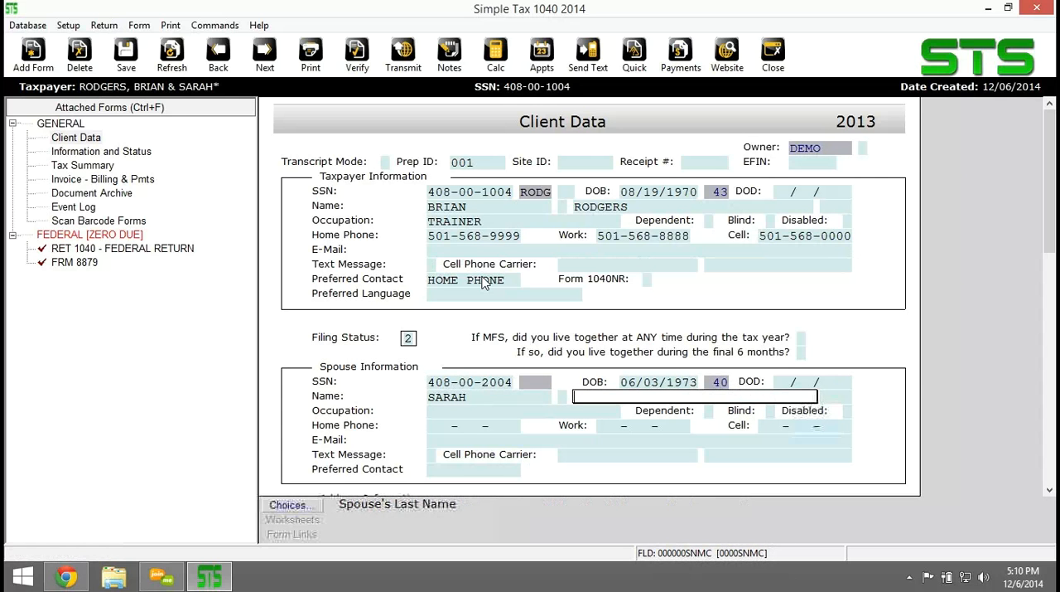
key(Return)
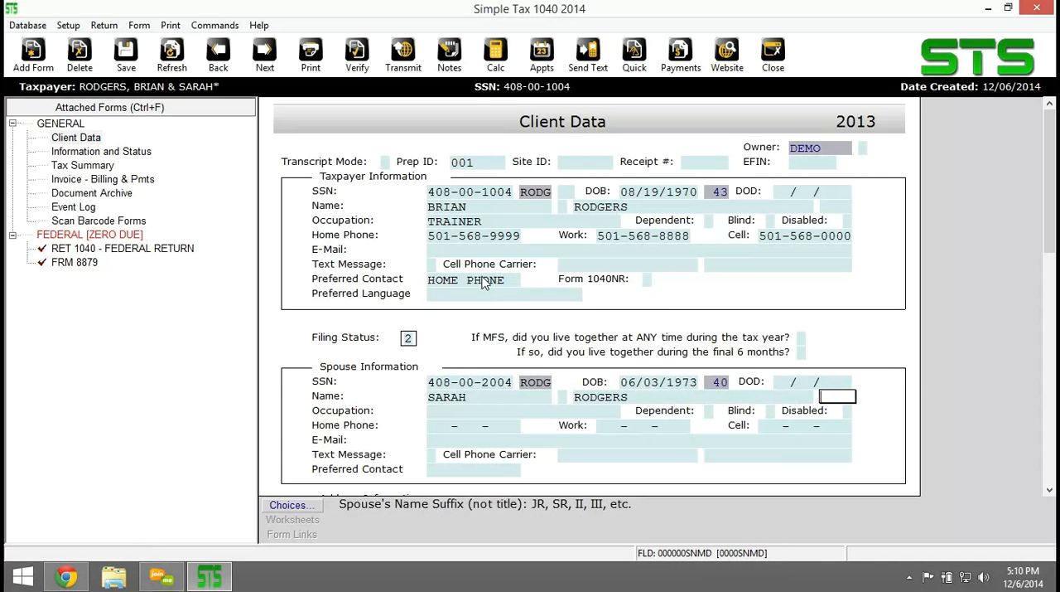
key(Return)
Set the spouse's occupation to HOMEMAKER and leave the dependent, blind and disabled boxes empty.
text(HOMEMAKER)
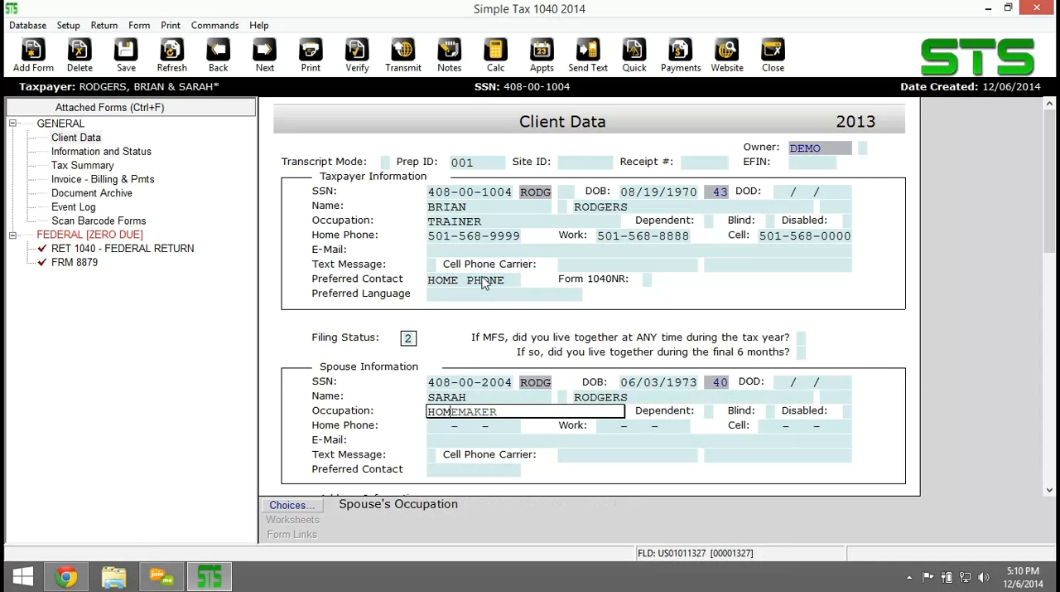
key(Return)
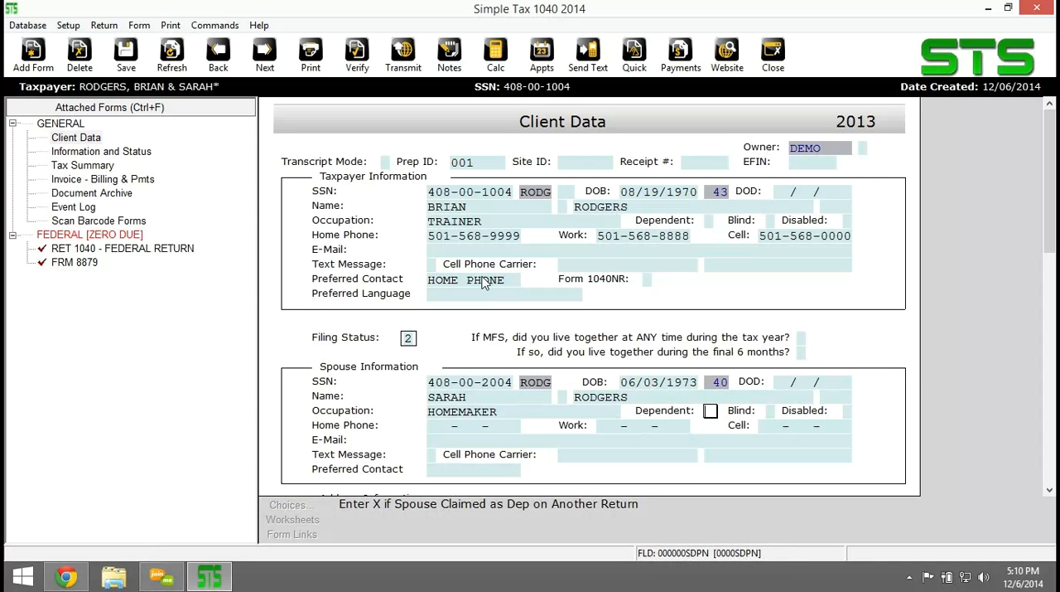
key(Return)
key(Return)
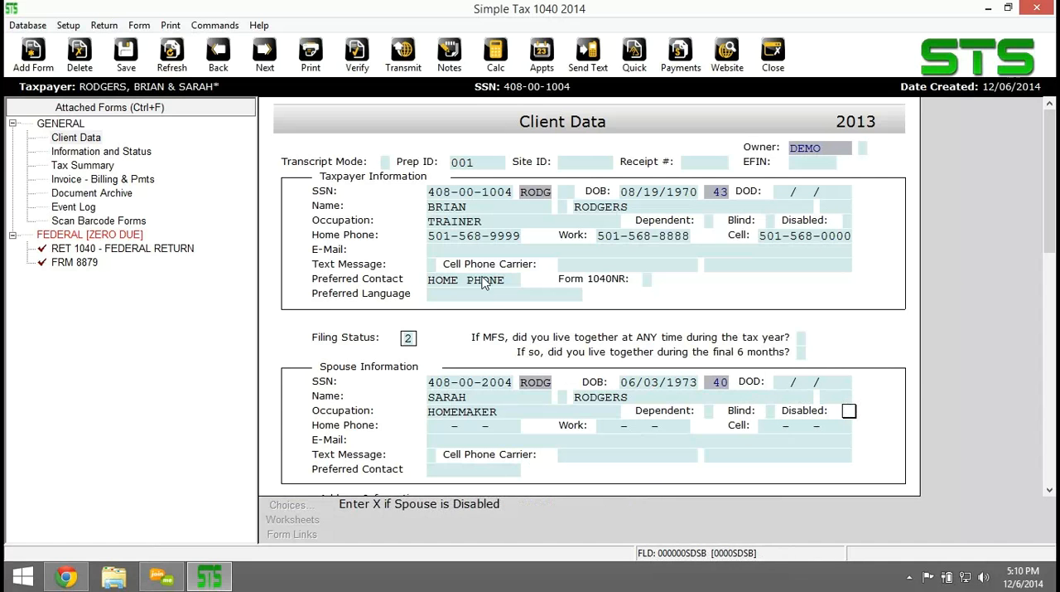
key(Return)
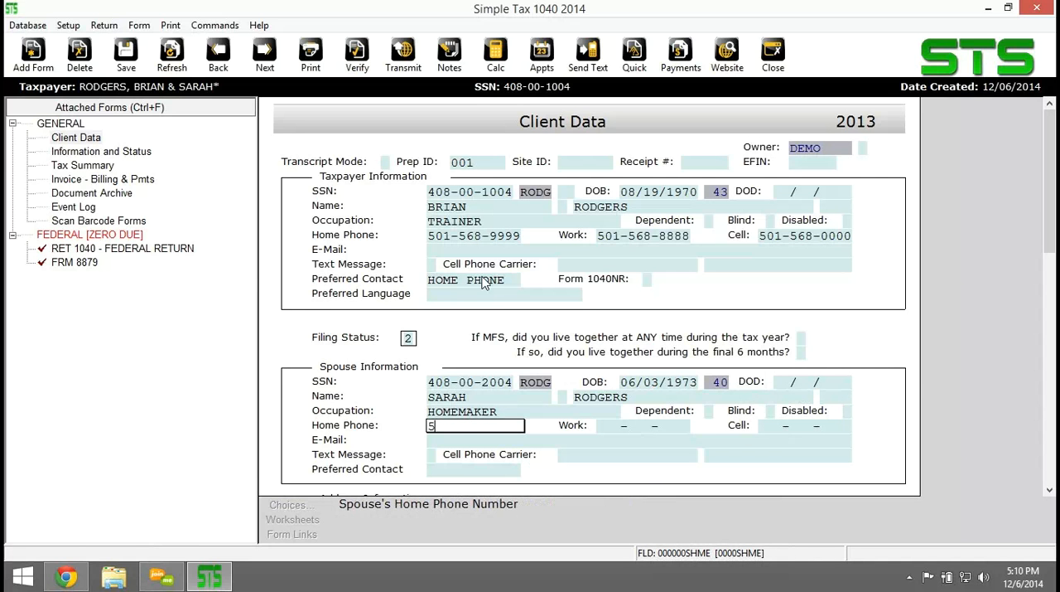
Enter the spouse's complete ten-digit home phone number.
key(Return)
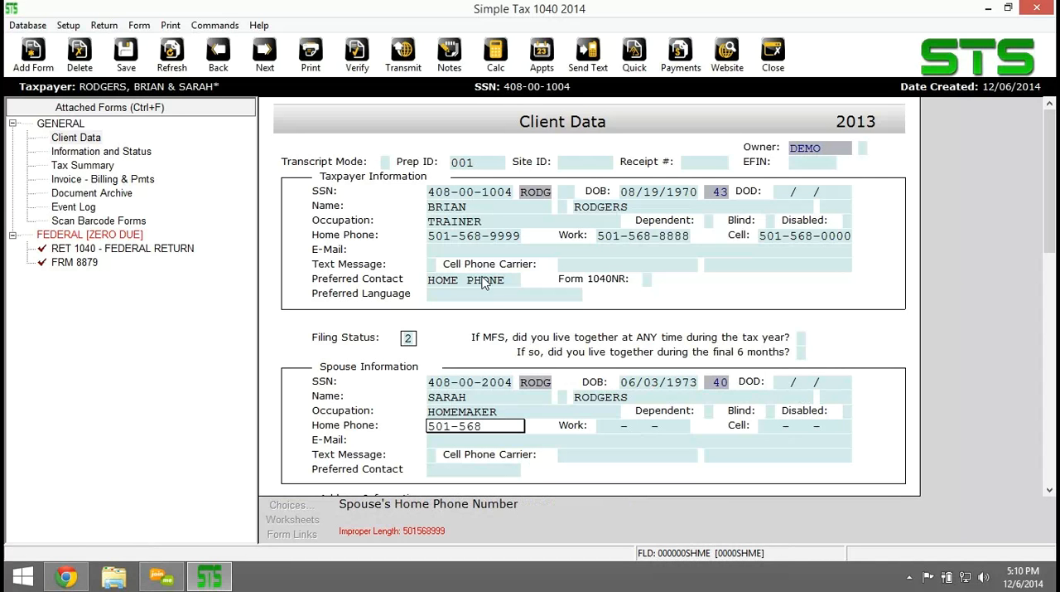
key(Return)
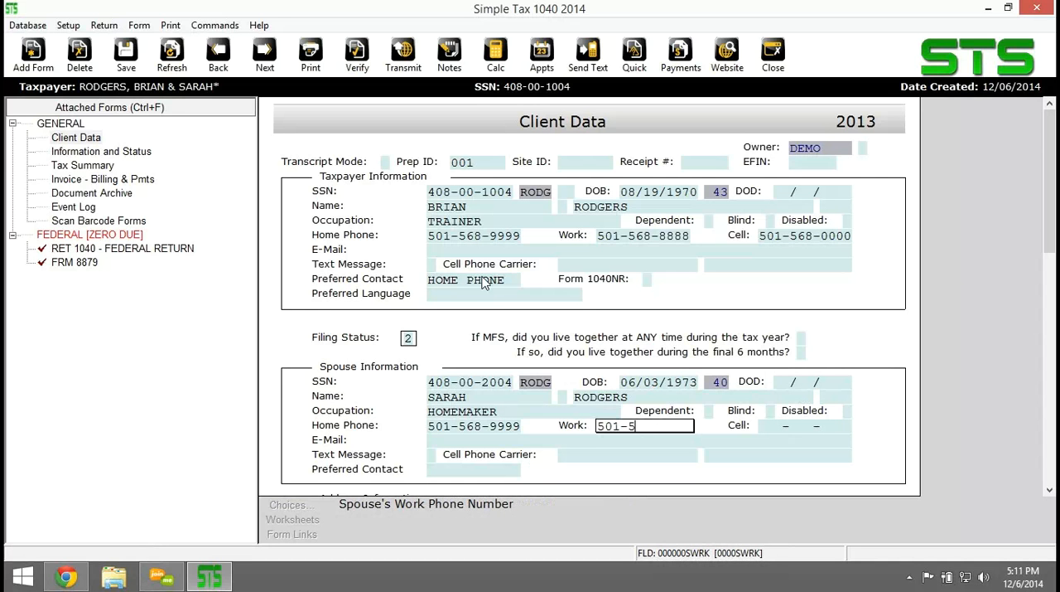
Enter the spouse's work and cell phone numbers.
key(Return)
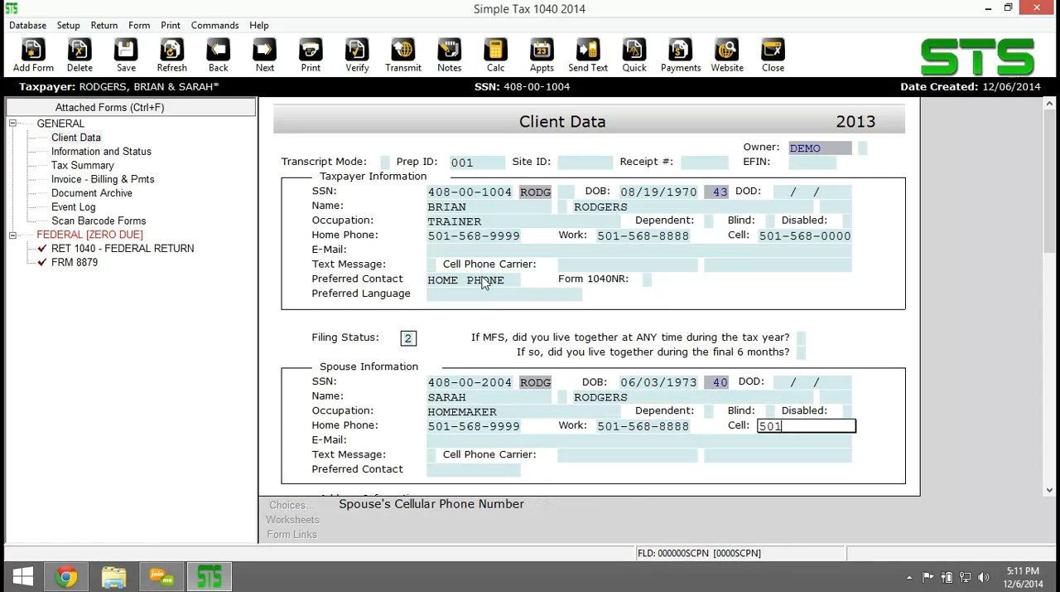
key(Return)
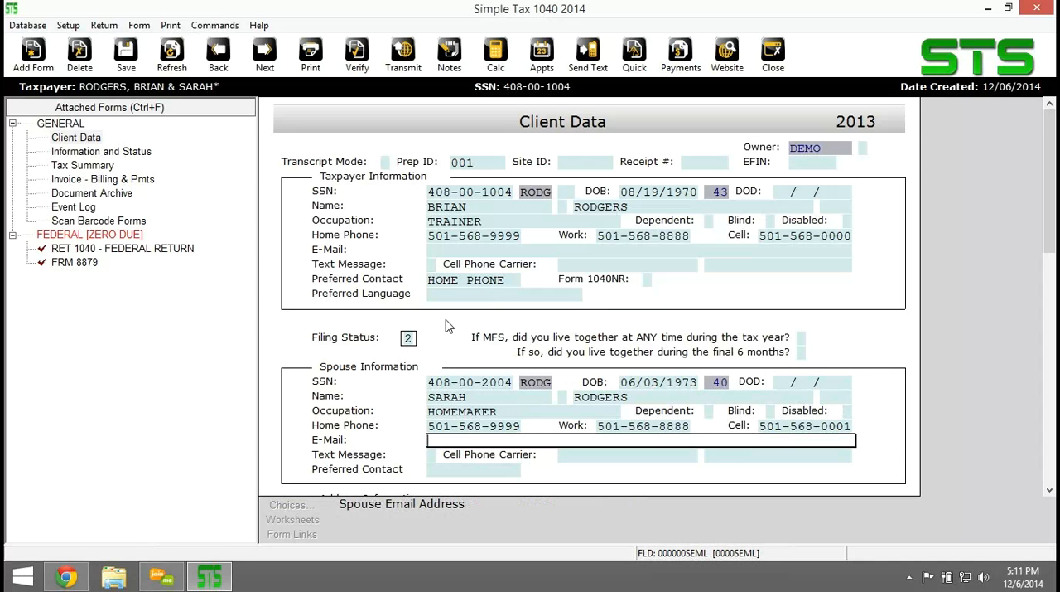
Enter the couple's domestic street address and ZIP code, leaving the care-of line and apartment number blank.
scroll(534, 333, down, 2)
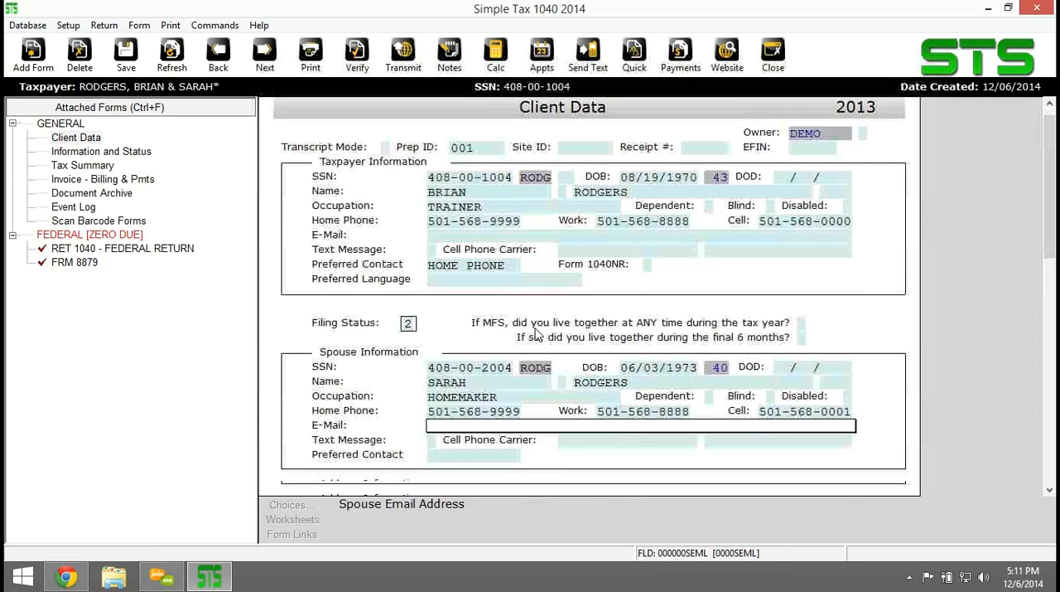
scroll(534, 334, down, 3)
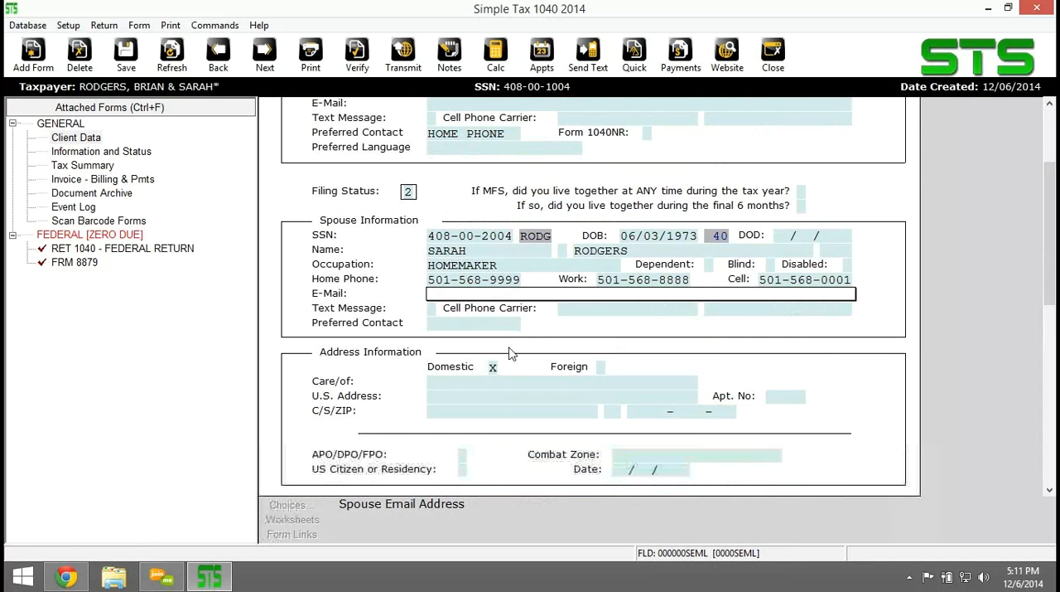
click(487, 397)
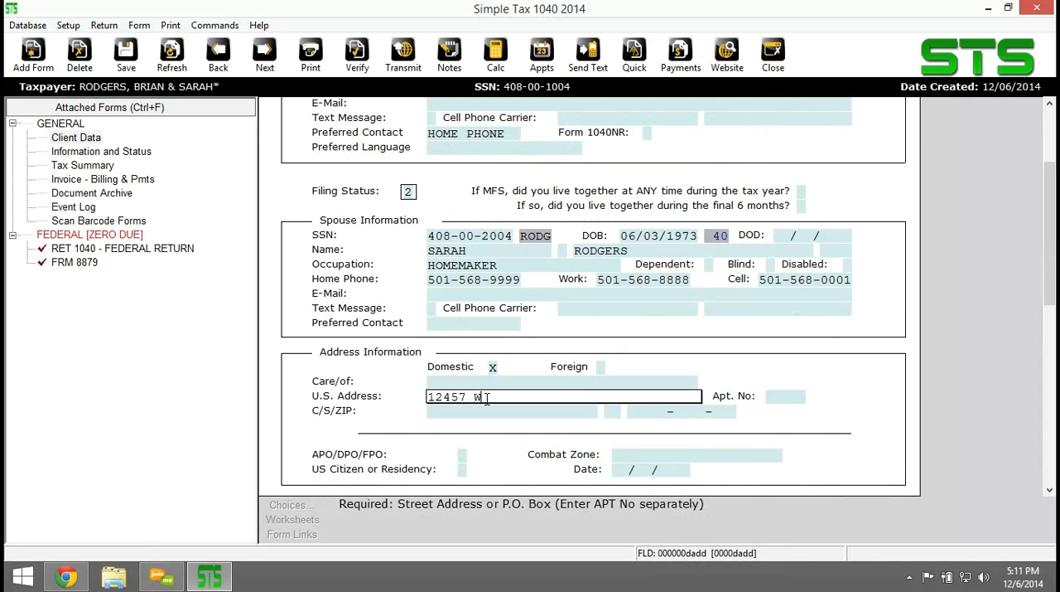
key(Return)
key(Return)
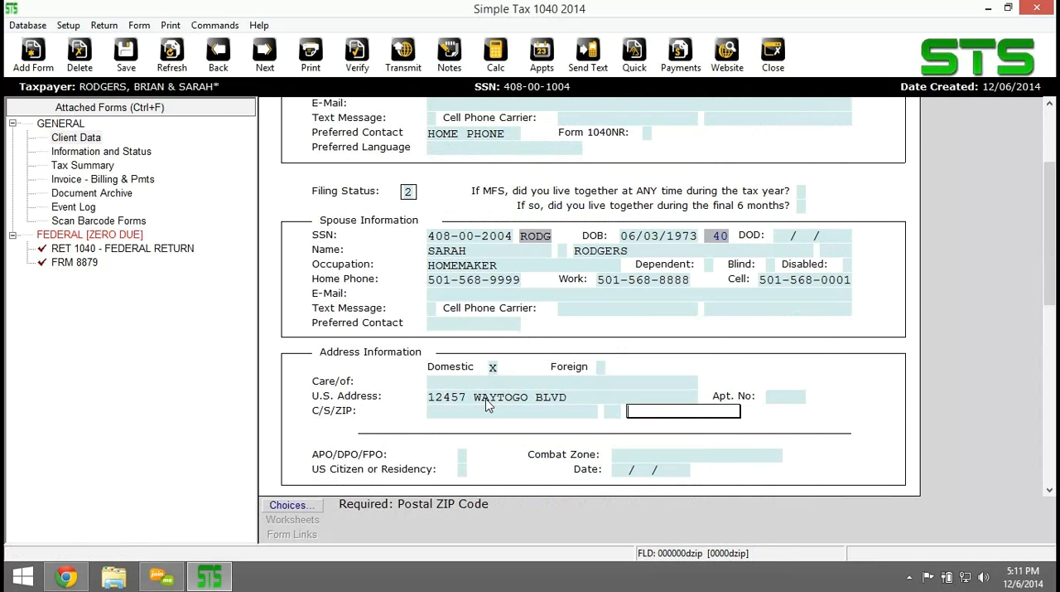
text(68792)
key(Return)
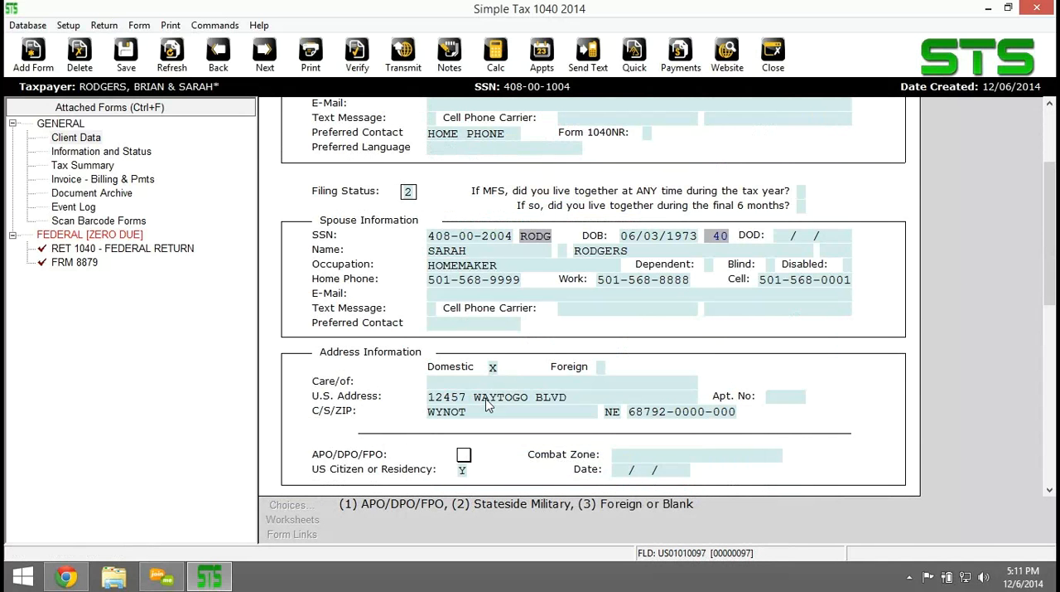
Set the client referral type to FACEBOOK AD, leaving the military, combat zone and bank account fields blank.
scroll(487, 403, down, 1)
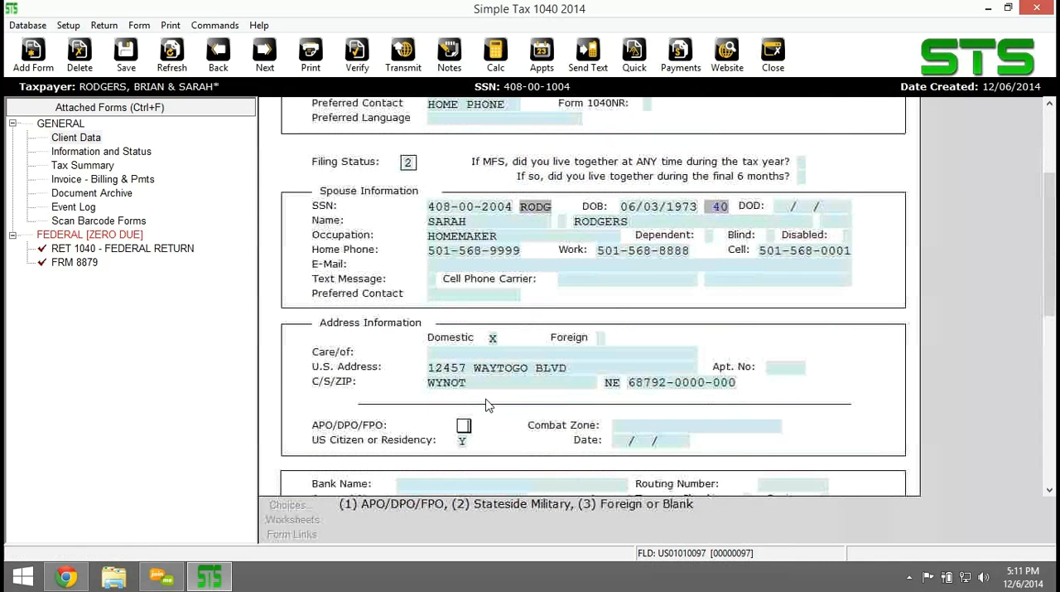
scroll(487, 403, down, 1)
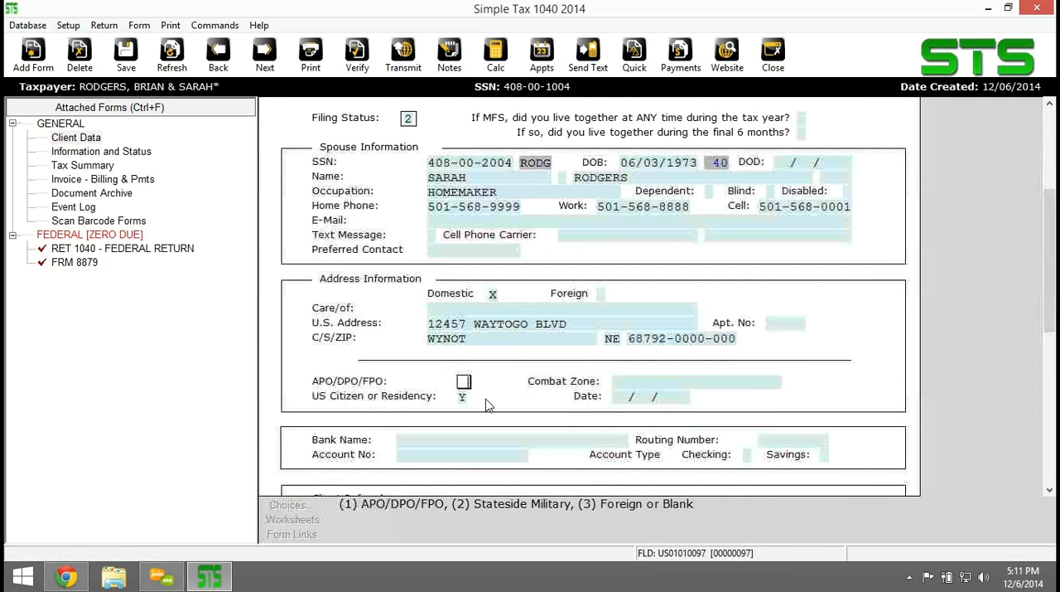
scroll(487, 404, down, 2)
scroll(487, 403, down, 1)
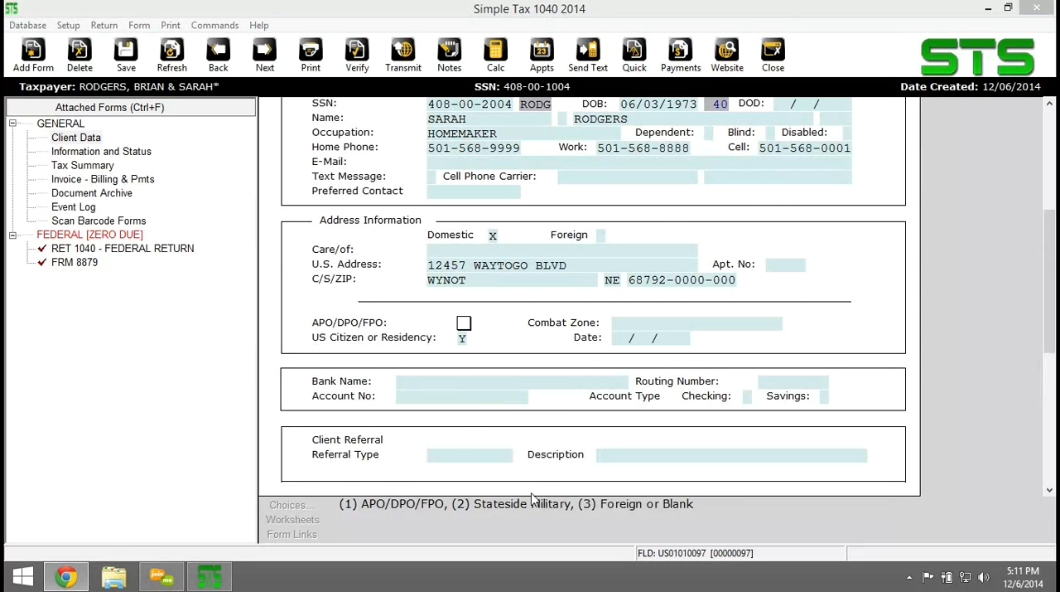
click(483, 456)
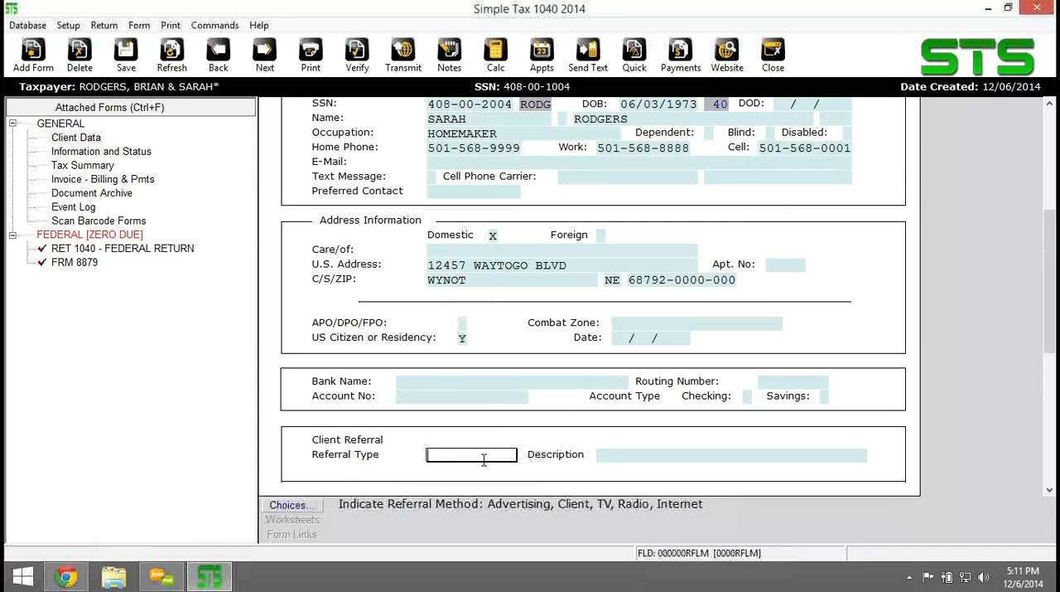
click(296, 507)
click(300, 312)
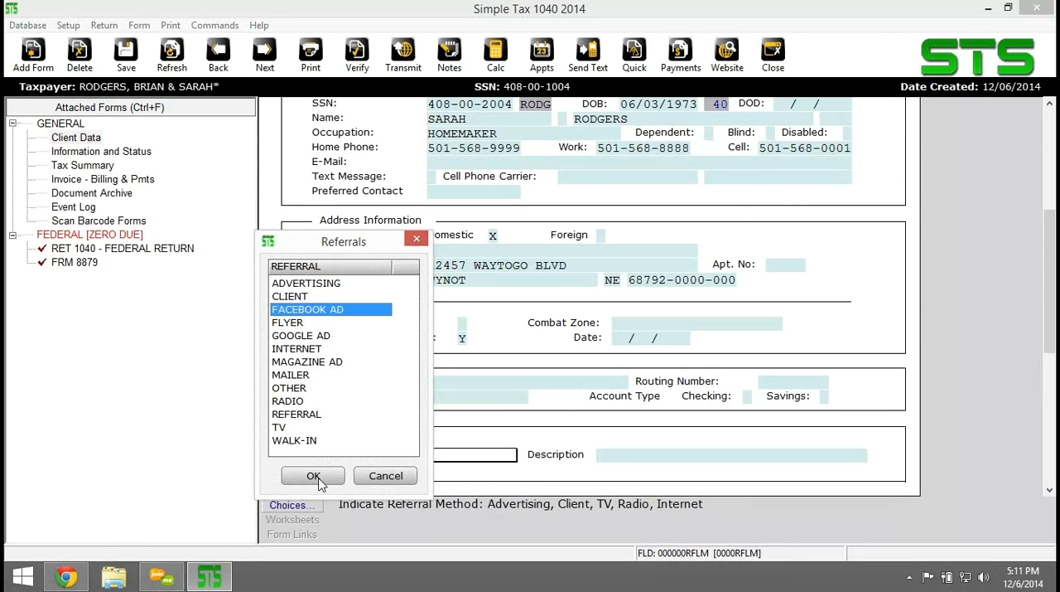
click(318, 479)
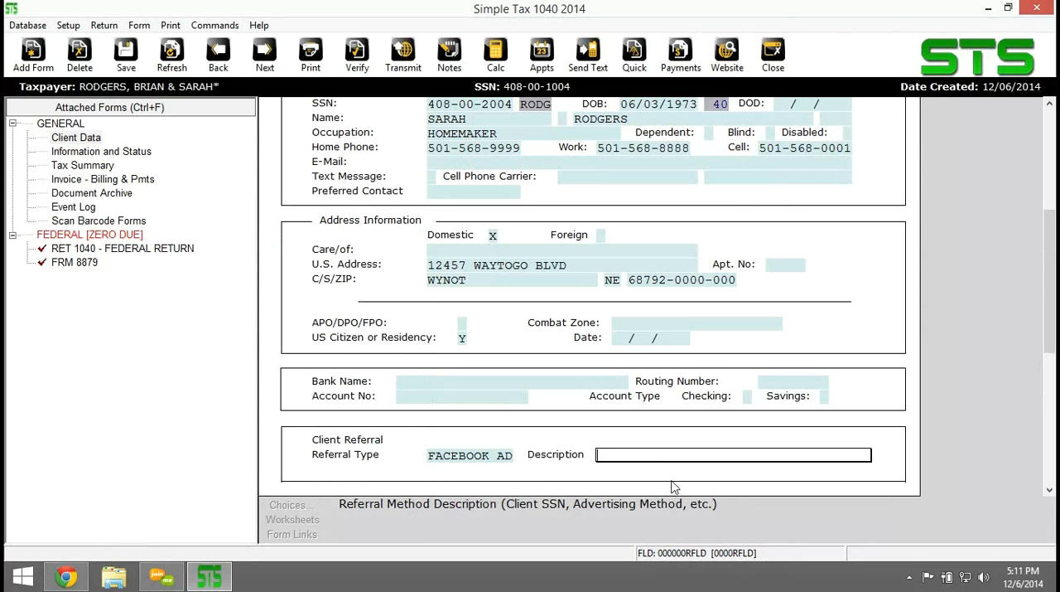
Enter CHRISTMAS SPECIAL as the referral description.
text(CHRISTMAS SPRECIA)
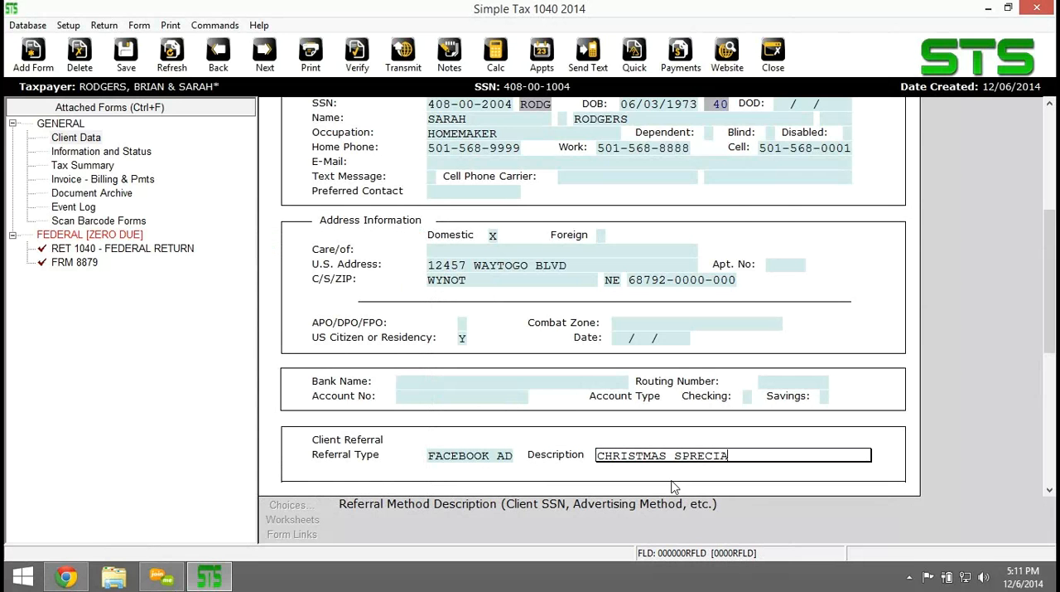
key(BackSpace)
key(BackSpace)
key(BackSpace)
key(BackSpace)
key(BackSpace)
text(ECIAL)
key(Return)
Answer Y to the healthcare questions on own coverage, employer-provided coverage, and spouse and dependents' coverage.
scroll(563, 415, down, 2)
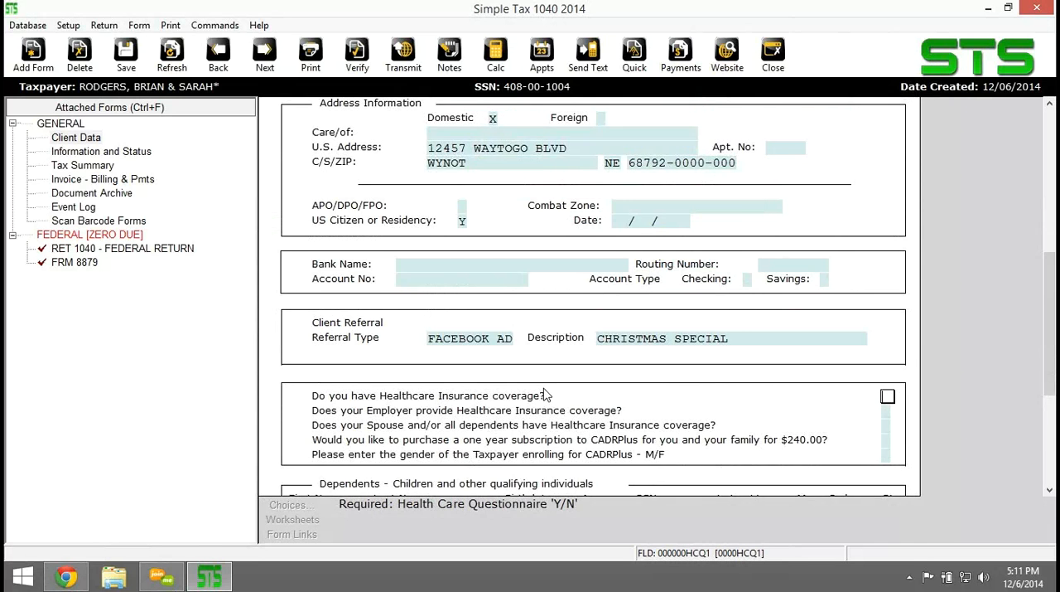
scroll(545, 395, down, 2)
scroll(546, 395, down, 1)
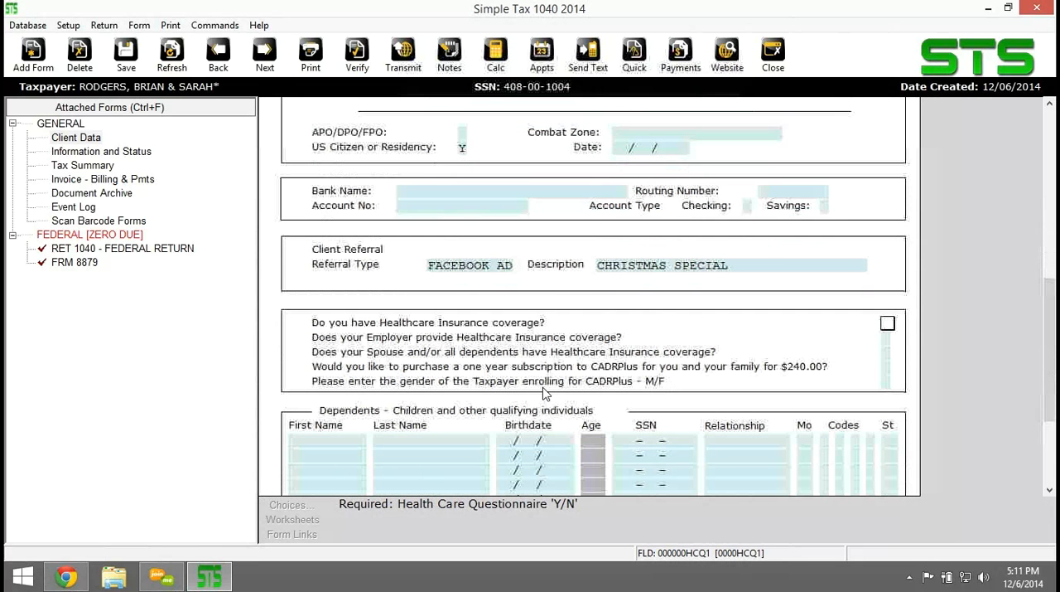
text(Y)
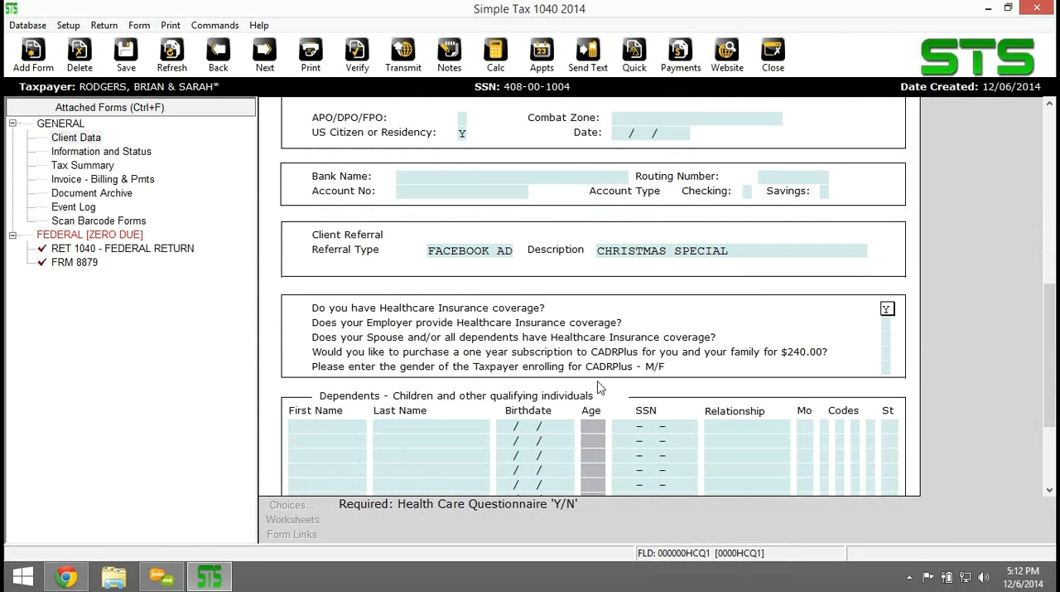
key(Return)
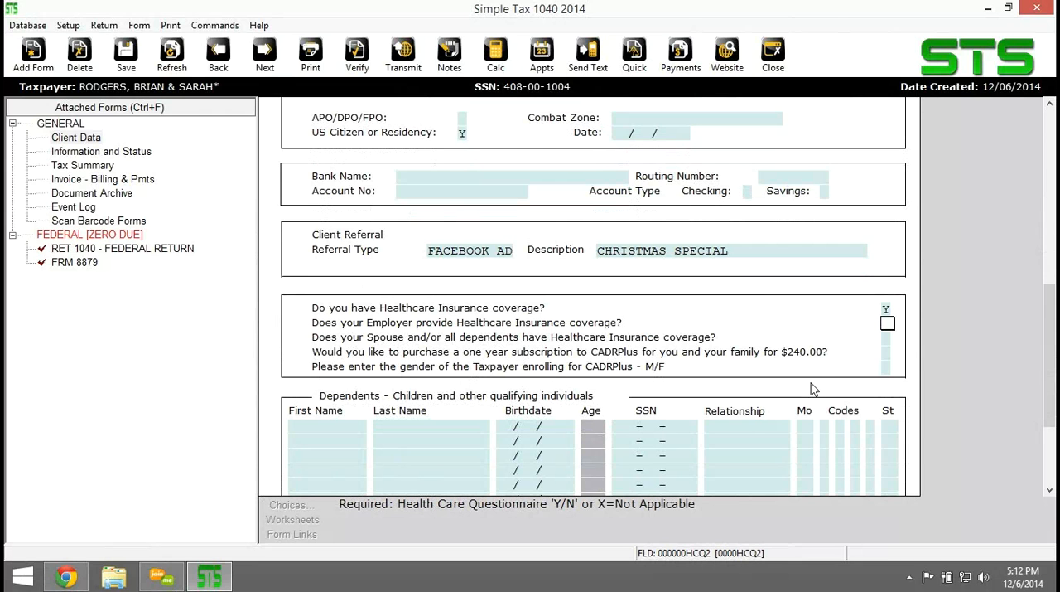
text(Y)
key(Return)
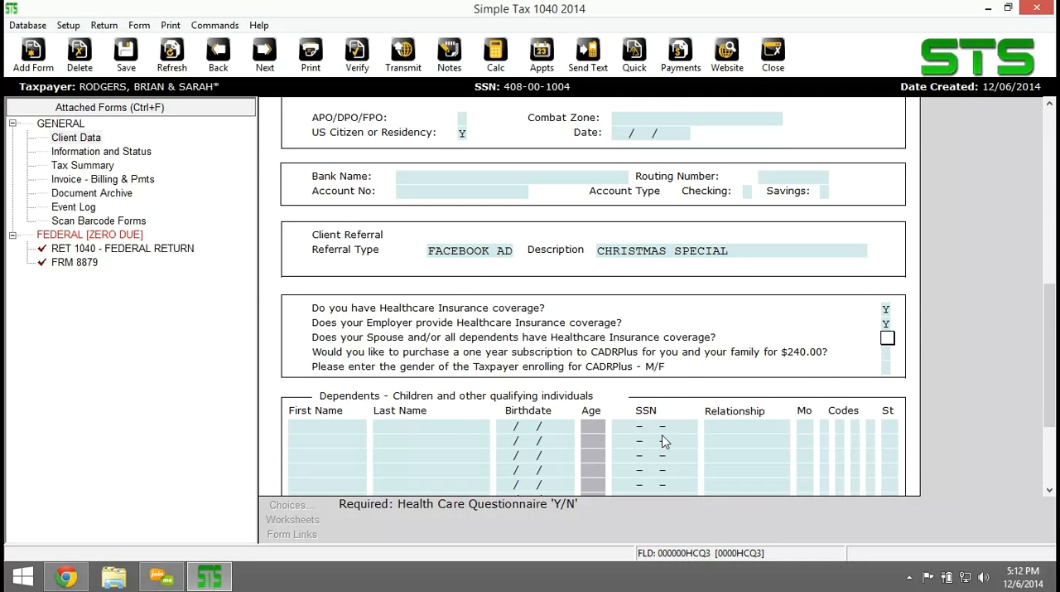
text(Y)
Answer N to the one-year CADRPlus subscription question and leave the enrolling taxpayer's gender blank.
click(886, 352)
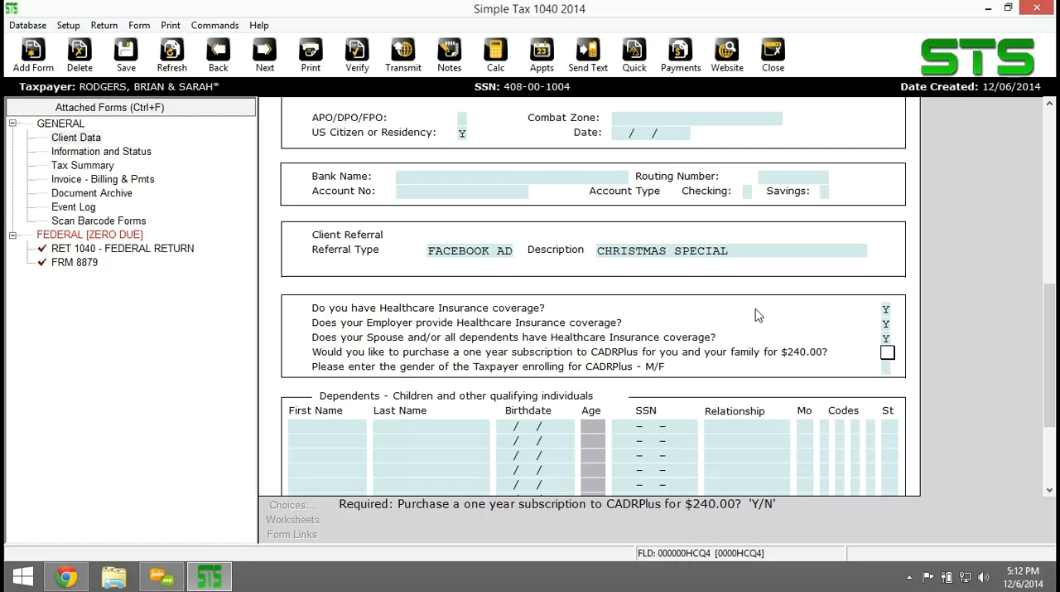
text(N)
click(886, 324)
click(888, 367)
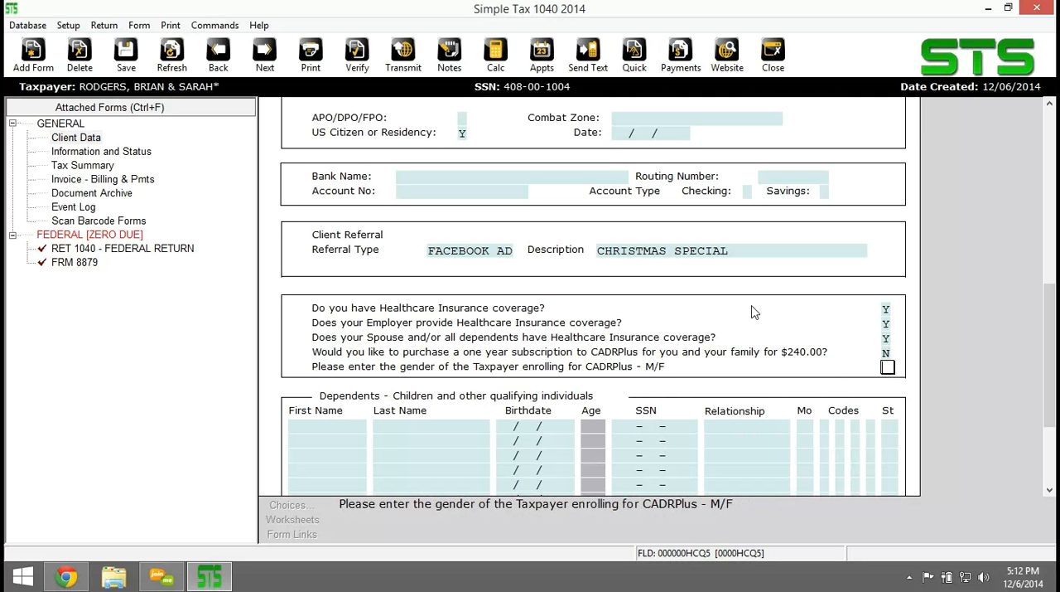
Enter the first and last name of the child in the first row of the dependents table.
scroll(749, 311, down, 2)
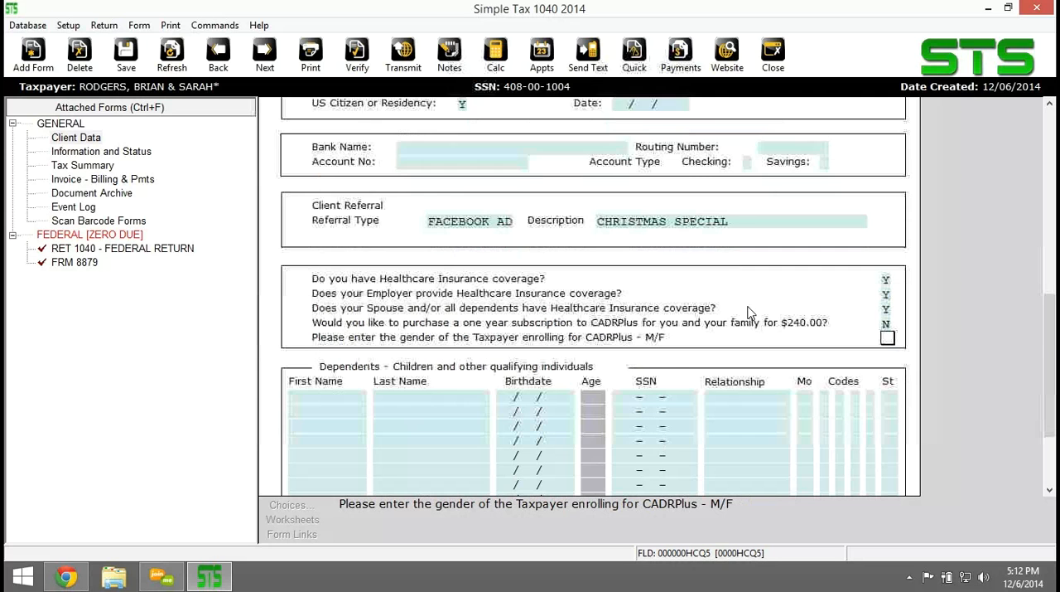
click(314, 387)
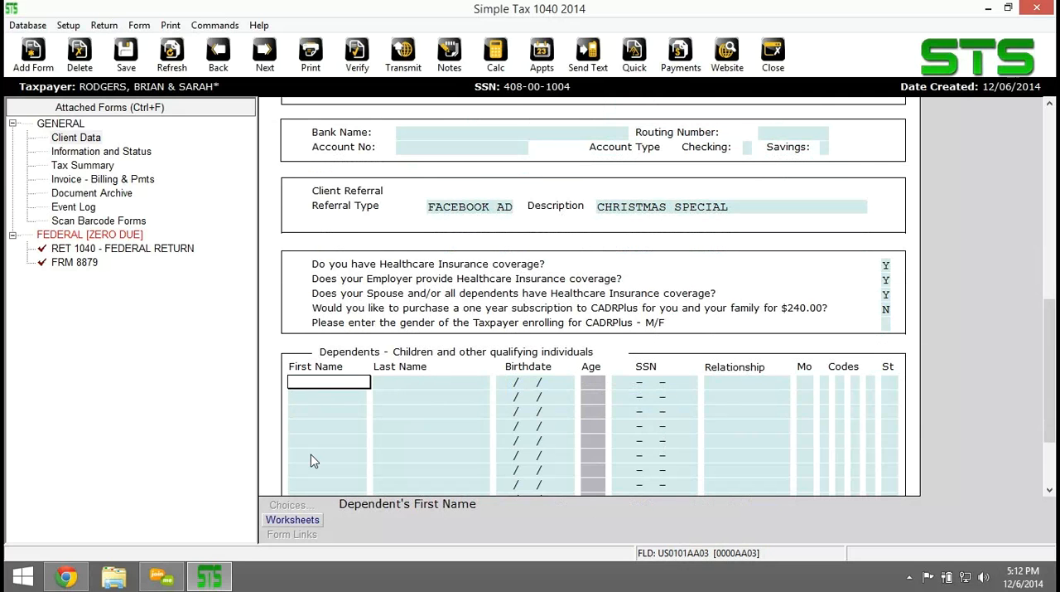
key(Tab)
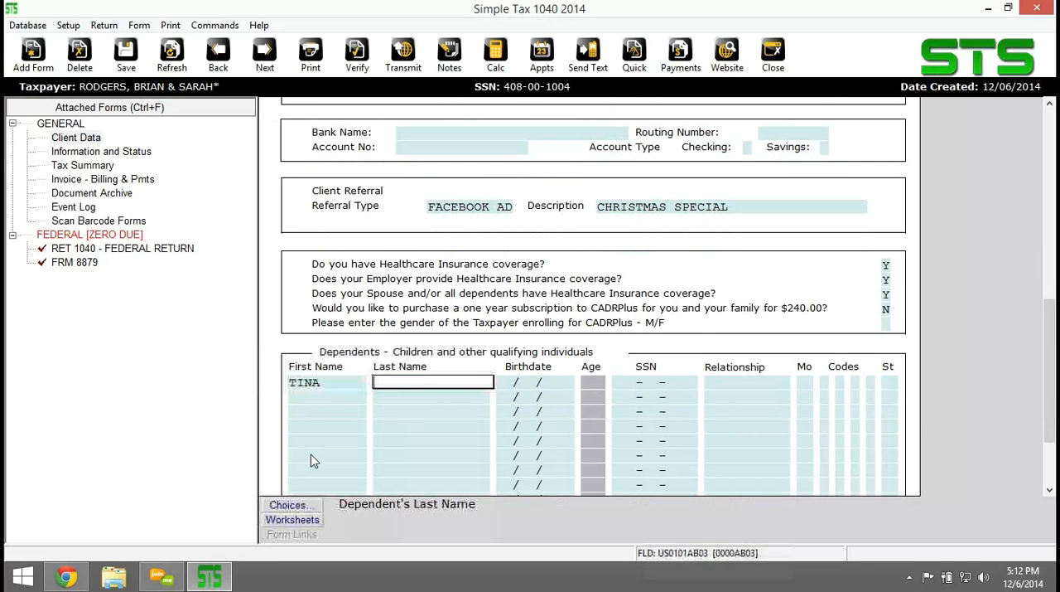
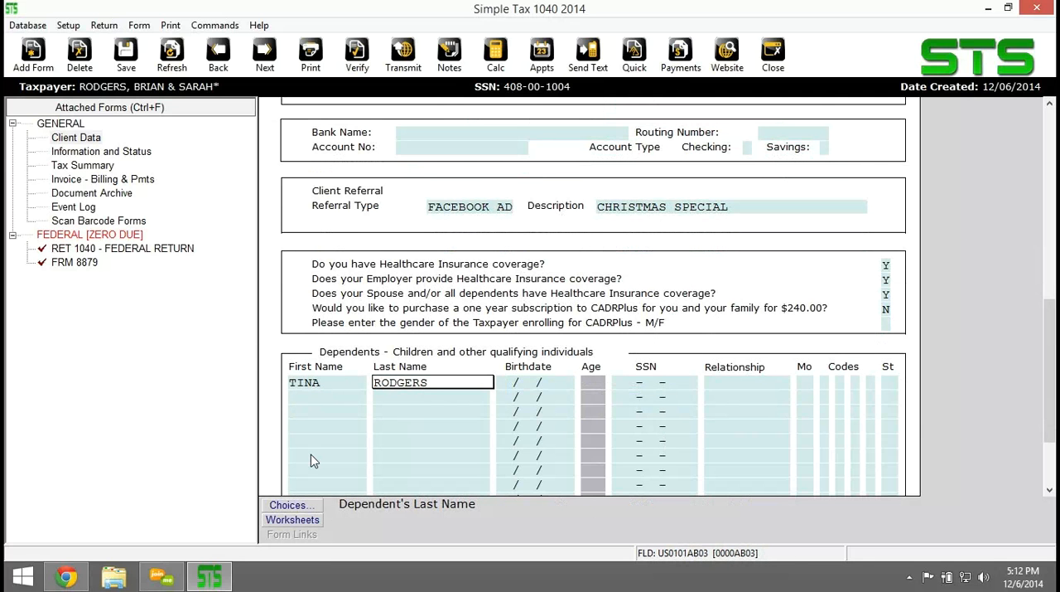
Enter the first dependent's full date of birth.
key(Tab)
text(40/82)
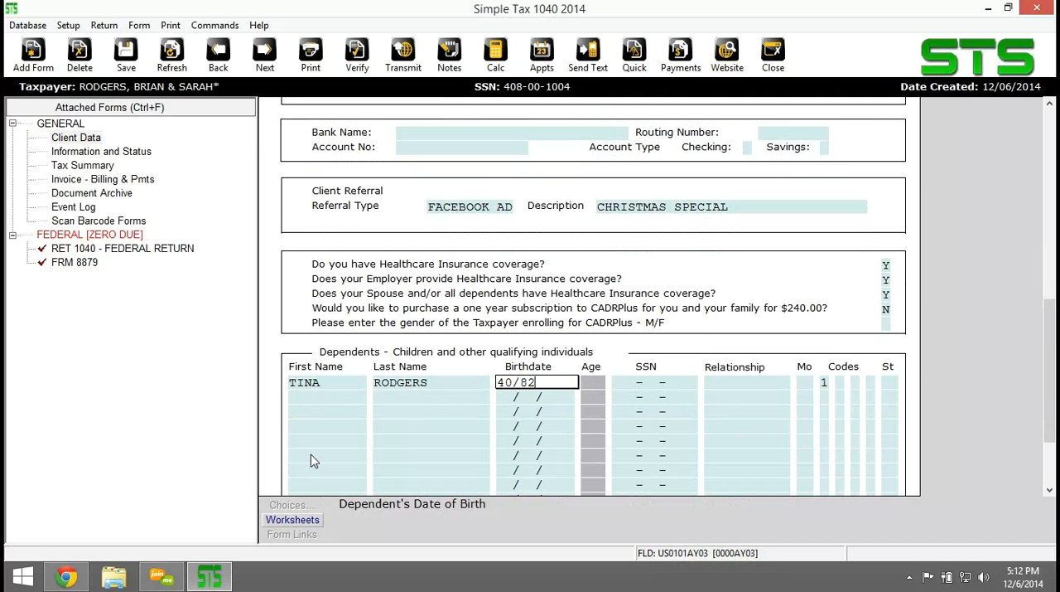
text(/2)
key(BackSpace)
key(BackSpace)
key(BackSpace)
key(BackSpace)
key(BackSpace)
key(BackSpace)
key(BackSpace)
text(02/20/2004)
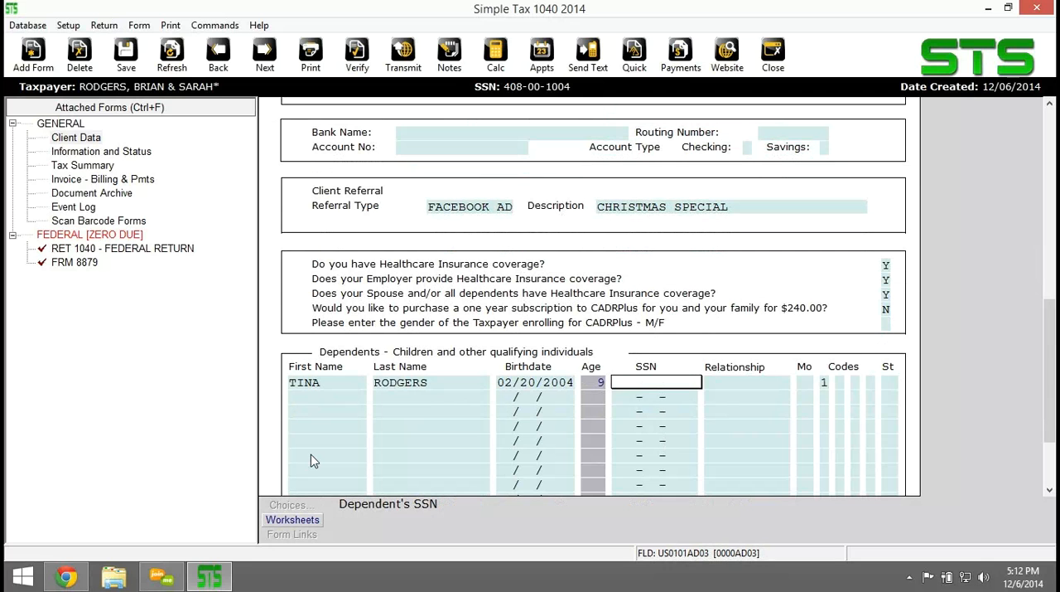
text(40822)
text(3004)
Enter the first dependent's Social Security number.
key(Return)
Set the dependent's relationship to DAUGHTER and the months to 12, keeping dependent codes 1, E and X.
text(DAUGHTER)
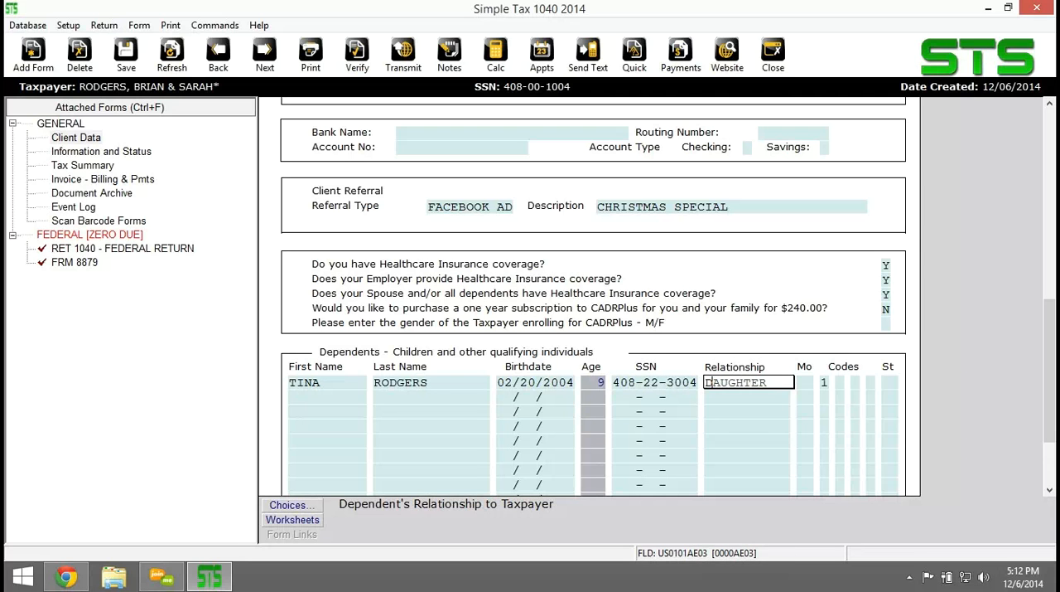
key(Return)
text(12)
key(Return)
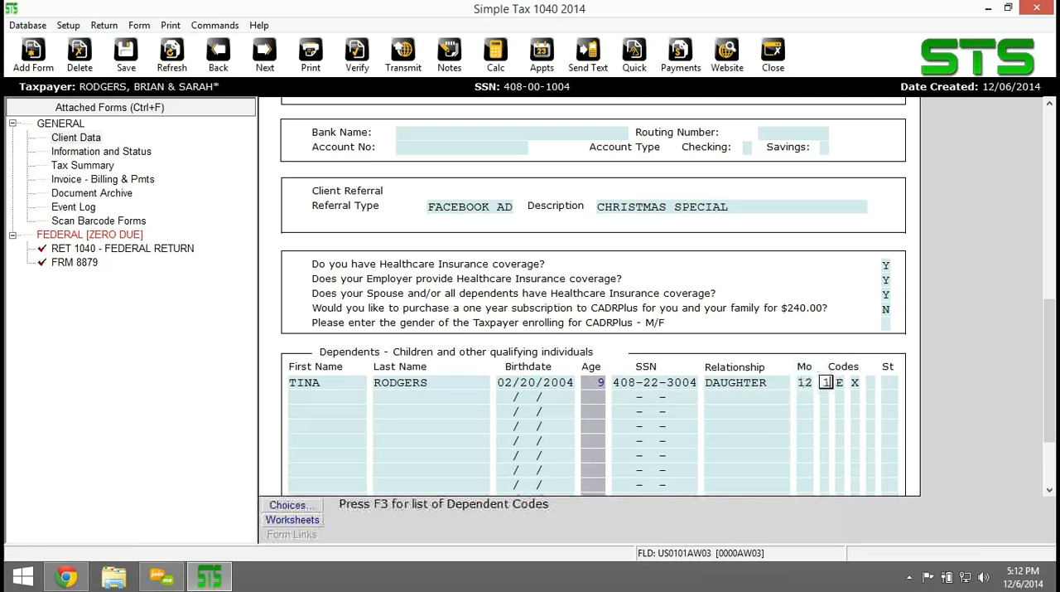
scroll(593, 298, down, 2)
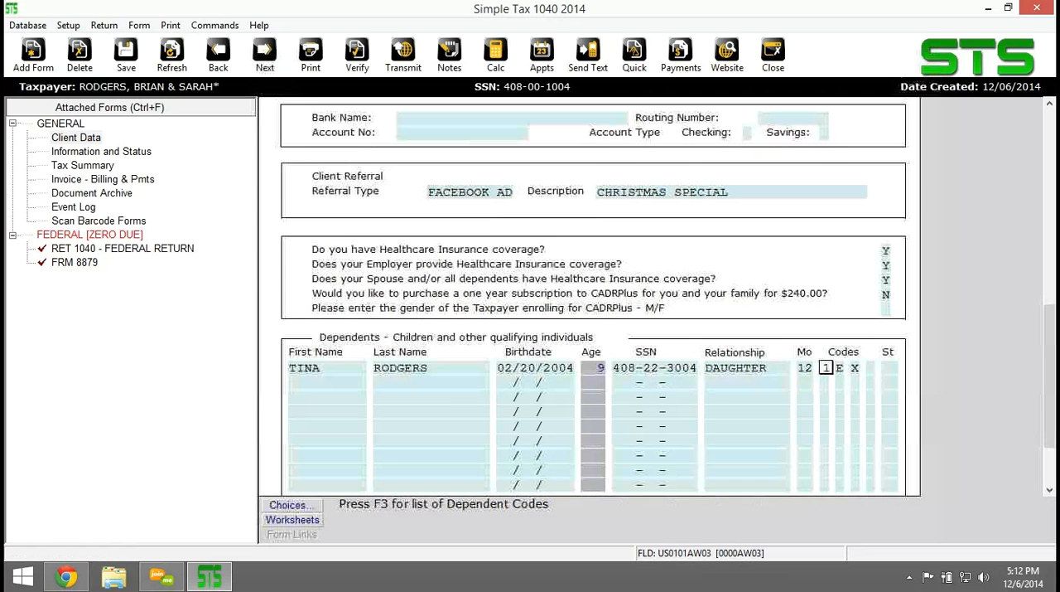
scroll(593, 298, up, 2)
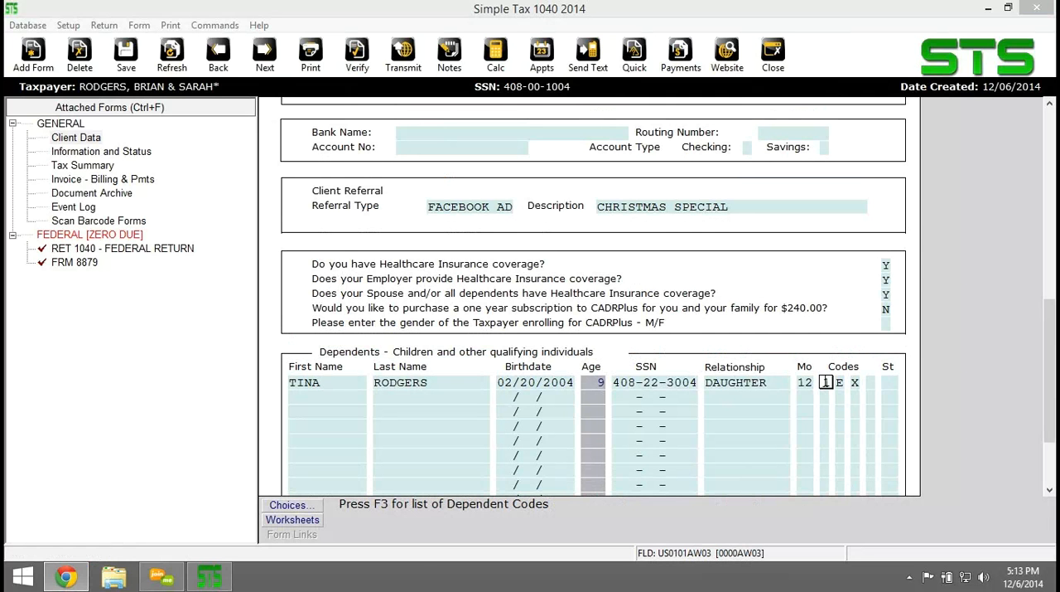
key(Tab)
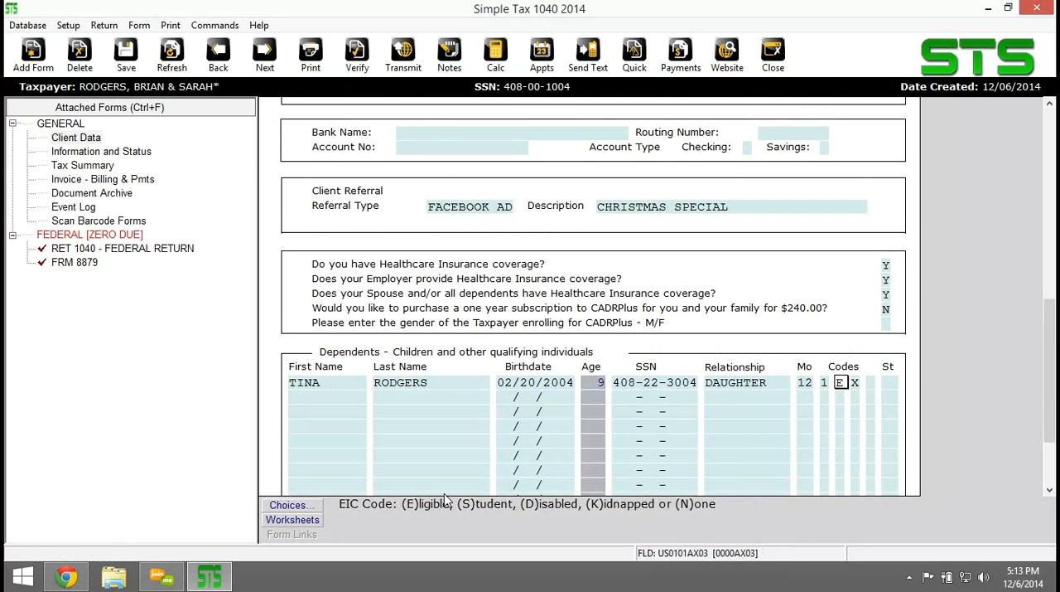
key(Tab)
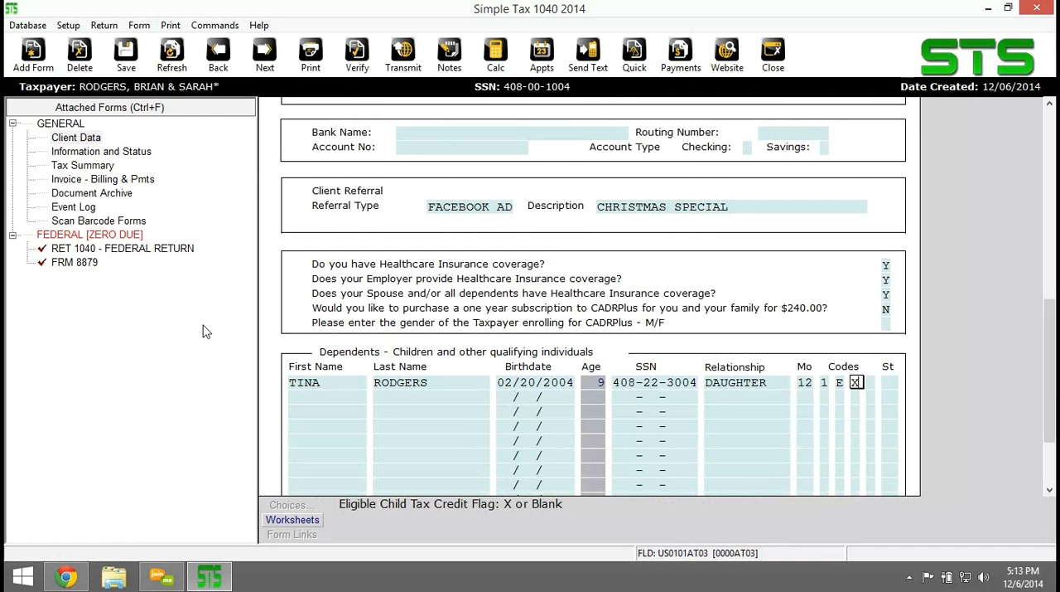
Add a new FRM W-2 Wage and Tax Statement to the return for the taxpayer.
click(33, 51)
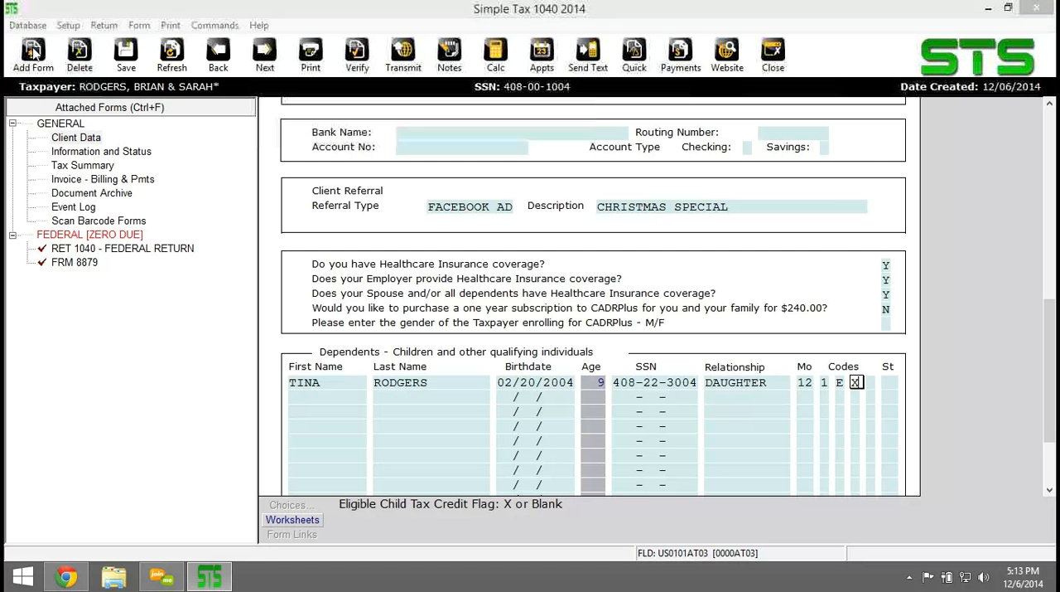
click(607, 222)
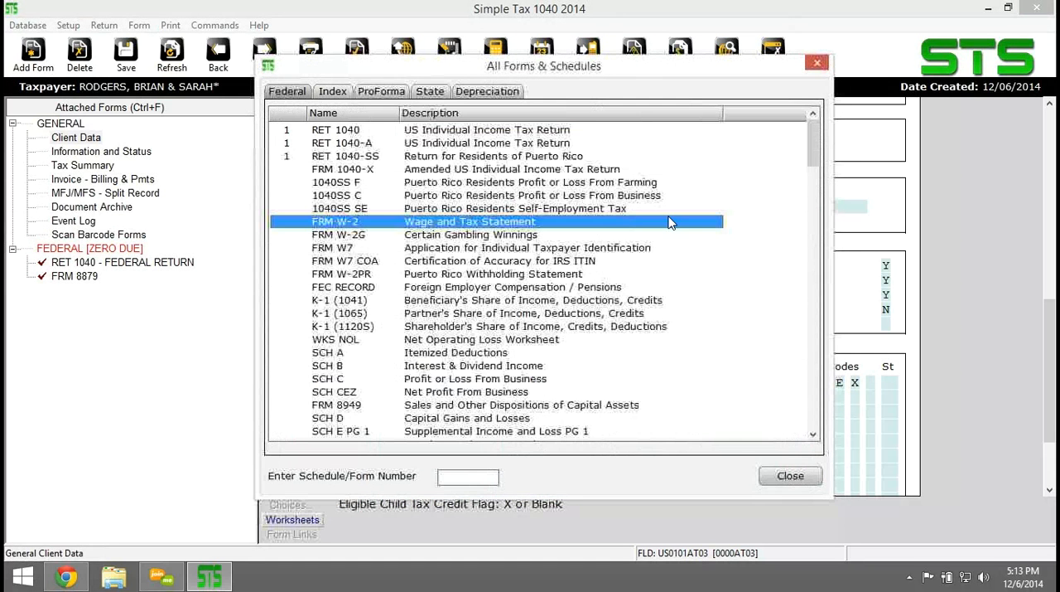
double_click(440, 224)
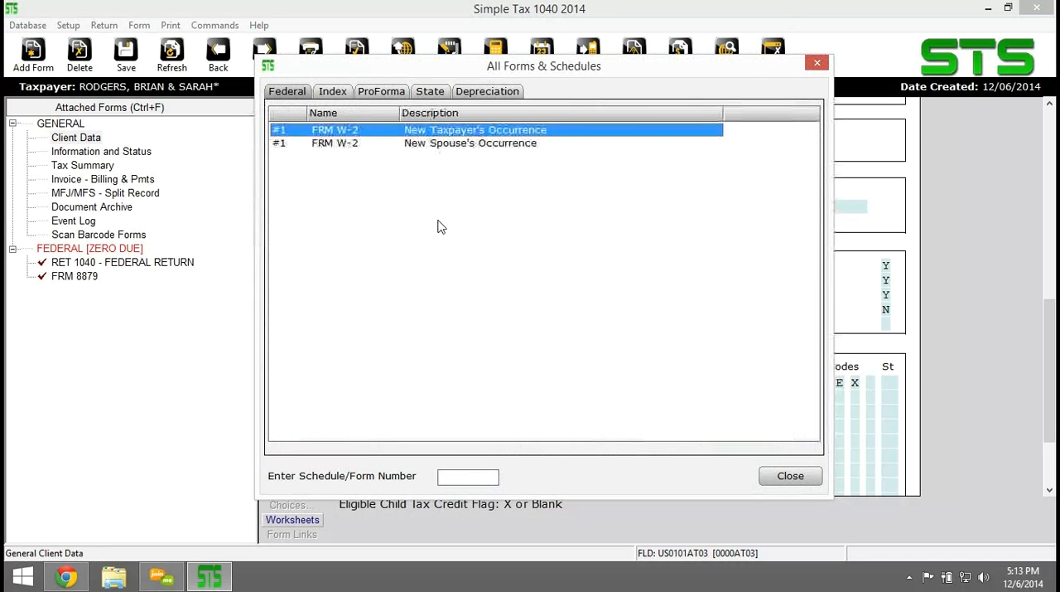
double_click(421, 131)
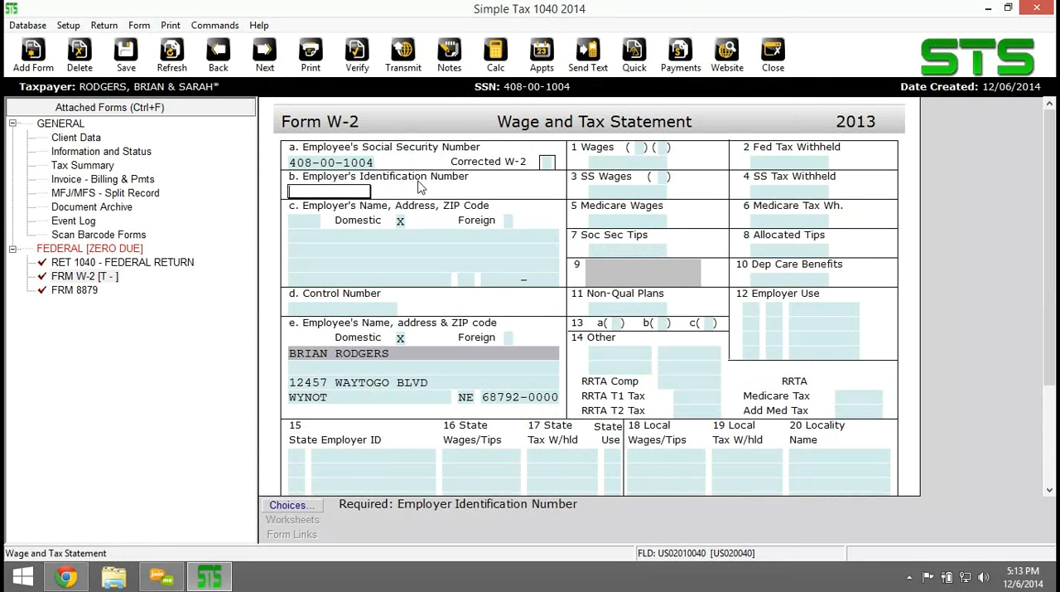
Enter the employer's identification number on the taxpayer's Form W-2.
text(40-8004004)
key(Tab)
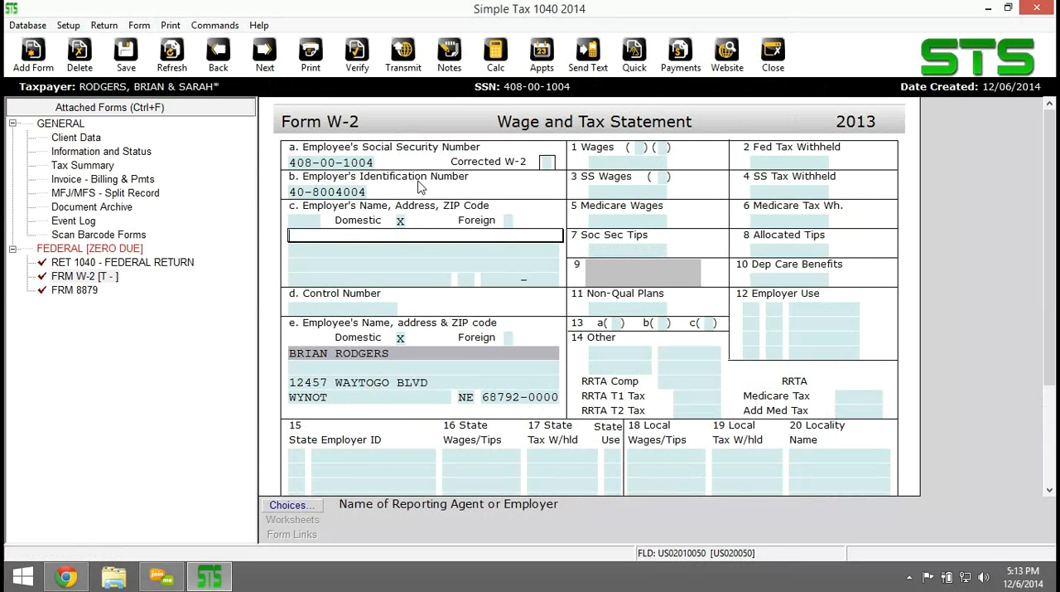
Enter GYM BY THE SEA as the employer's name, and fill in the employer's street address and ZIP code.
text(GYM BY THE SEA)
key(Return)
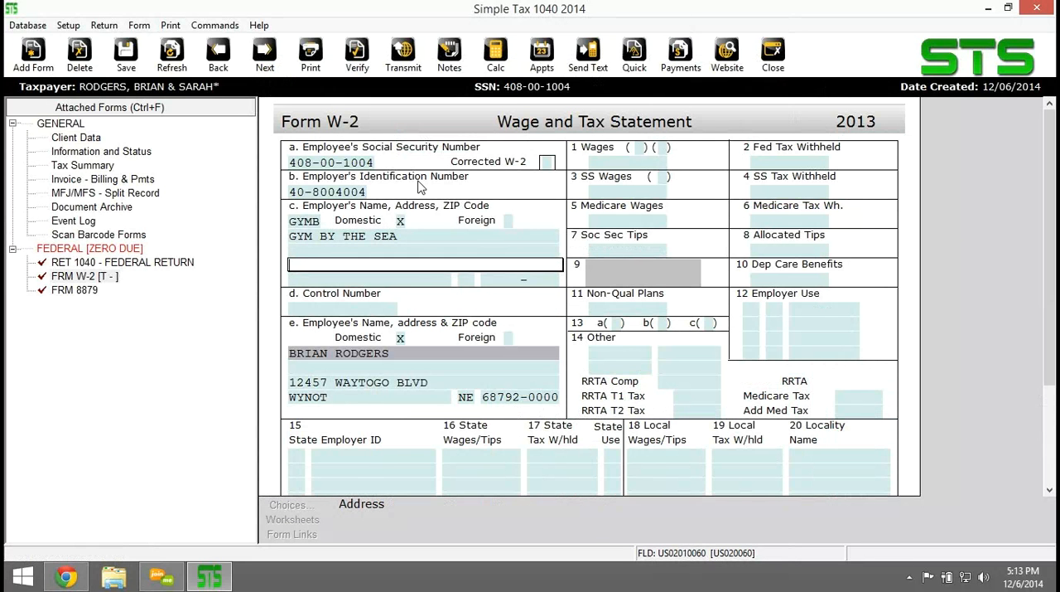
text(1400 FITNESS WAY)
key(Return)
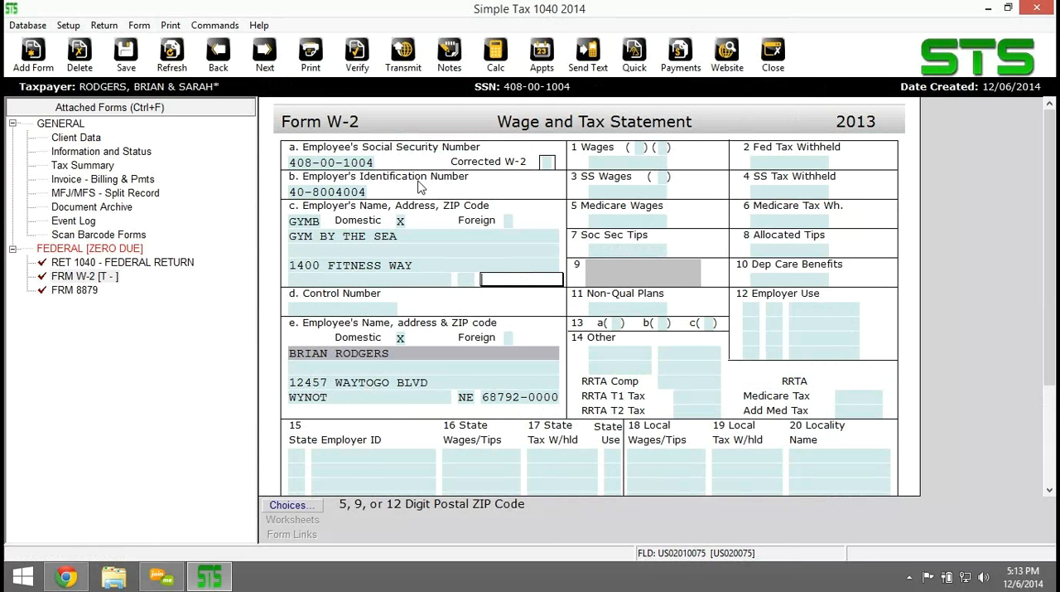
text(68792-0000)
key(Return)
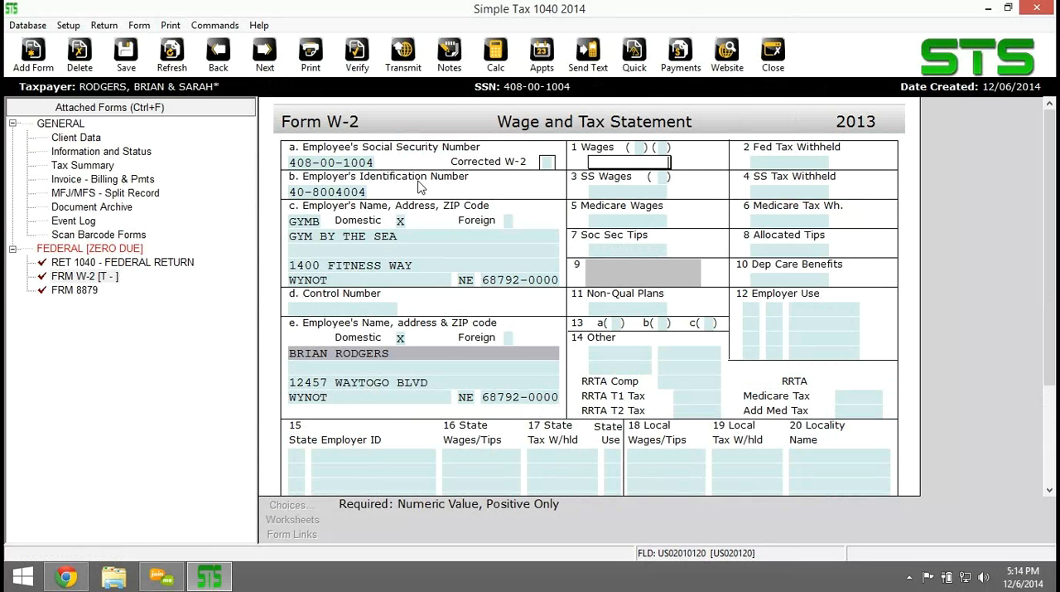
Set the W-2 wages to 10,800 and the federal tax withheld to 1,200.
text(10800)
key(Return)
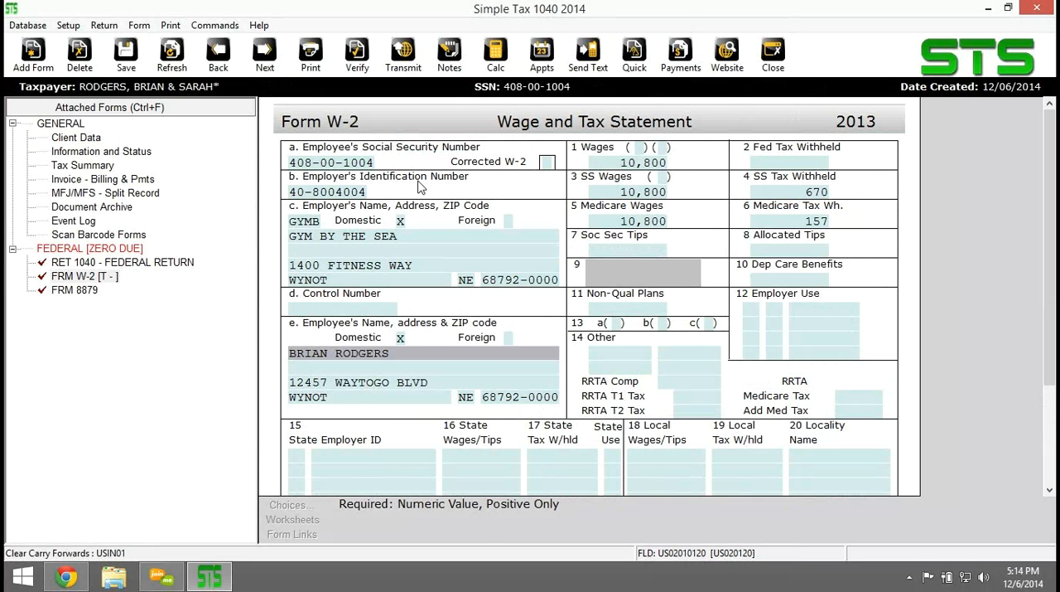
key(Return)
text(1200)
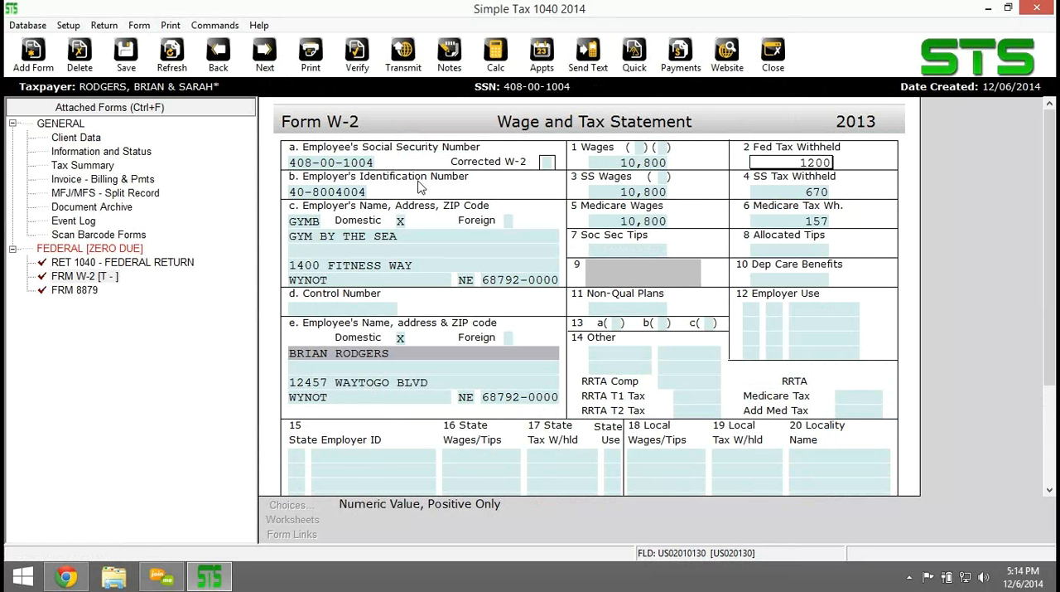
key(Return)
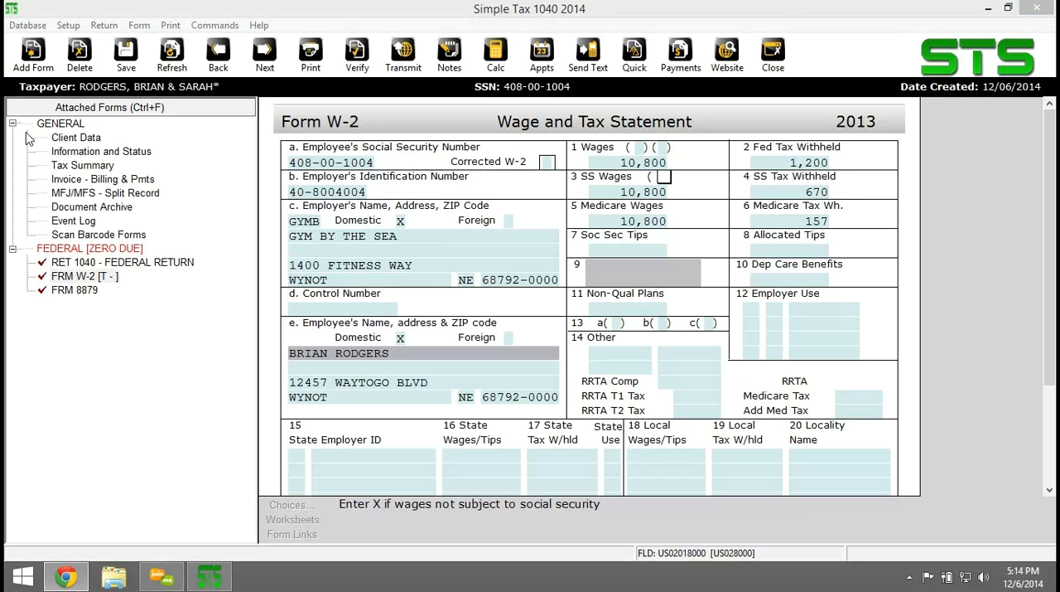
Add a second FRM W-2 for the taxpayer and fill in employer FINS GYM with its identification number and address.
click(33, 53)
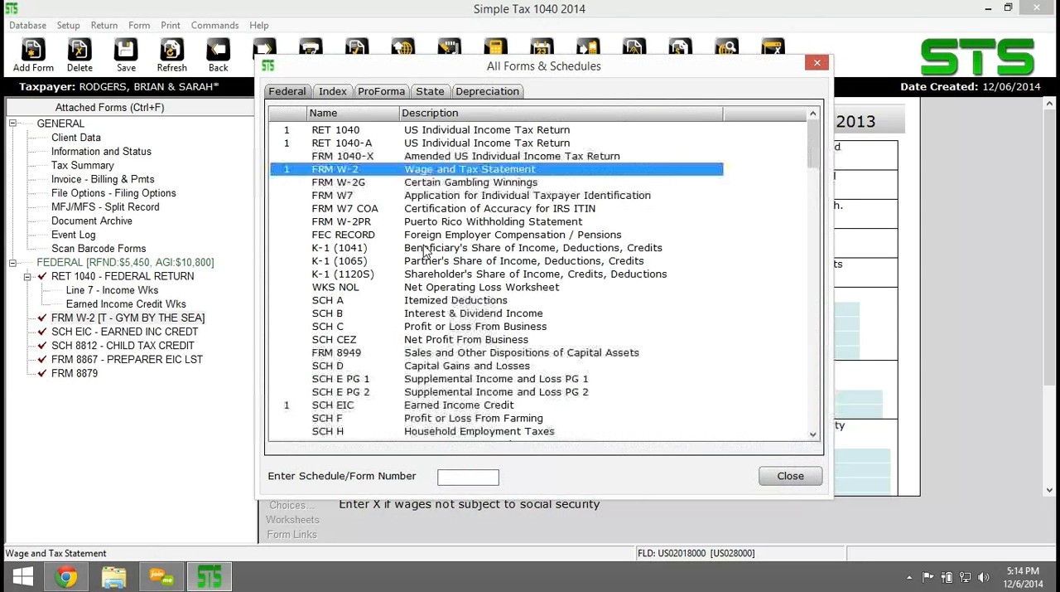
double_click(391, 170)
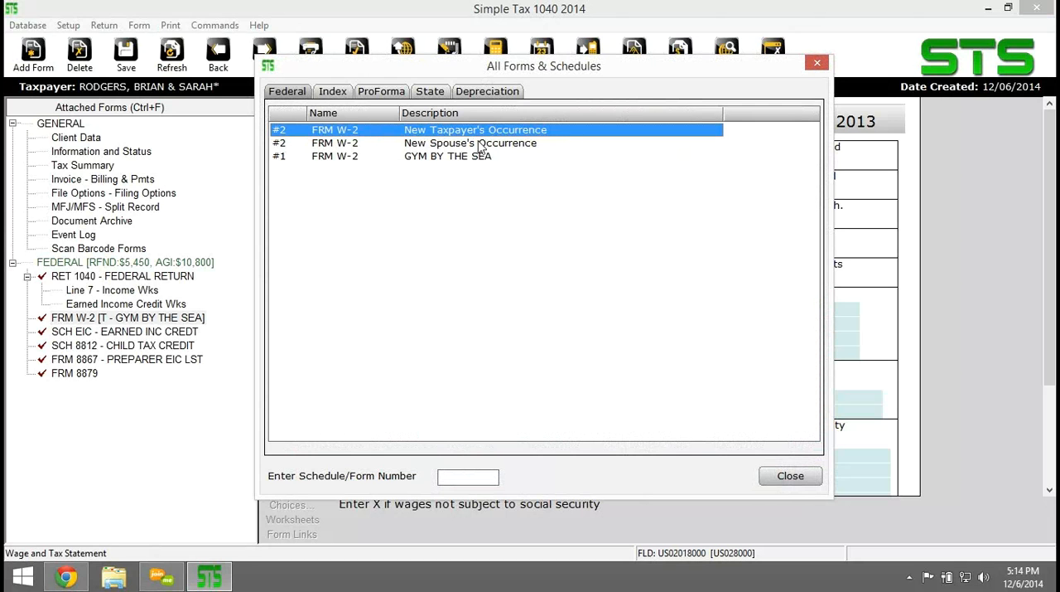
double_click(450, 133)
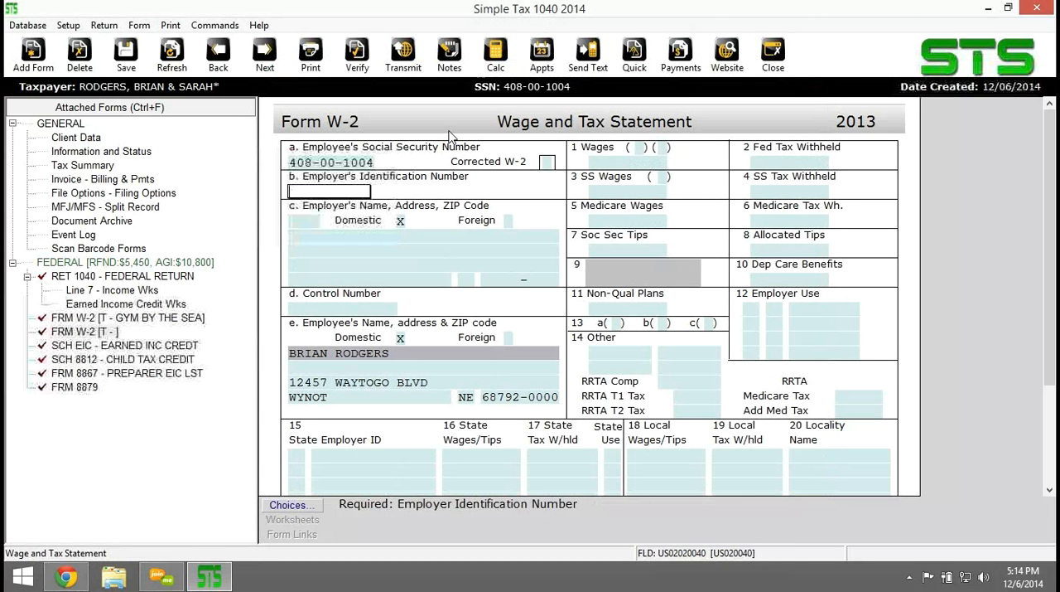
text(38-)
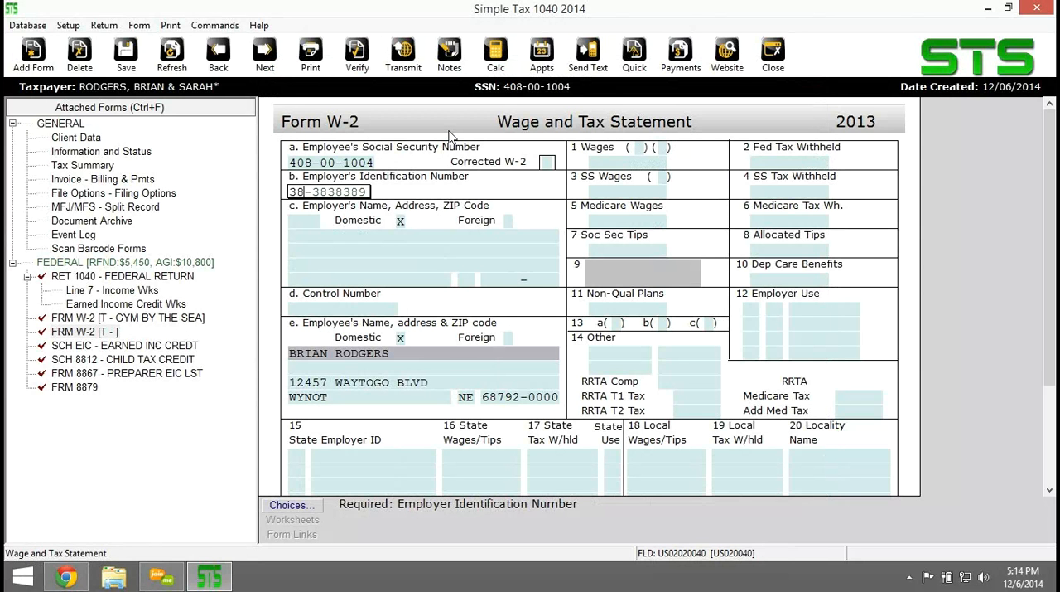
text(3838389)
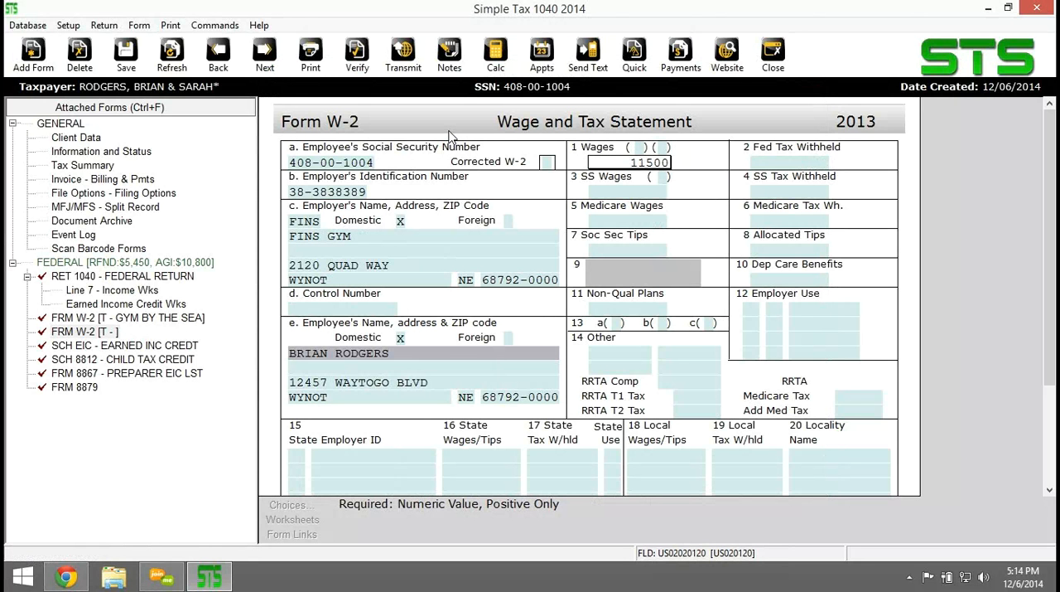
Set the FINS GYM wages to 11,500 and federal tax withheld to 1,600, and save the return.
key(Tab)
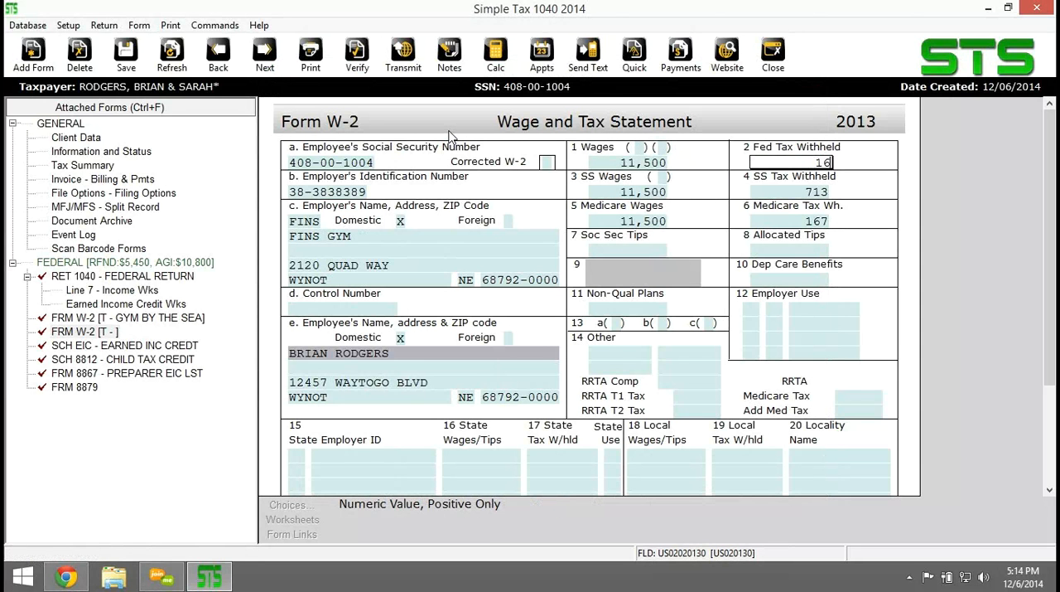
text(1,600)
key(Tab)
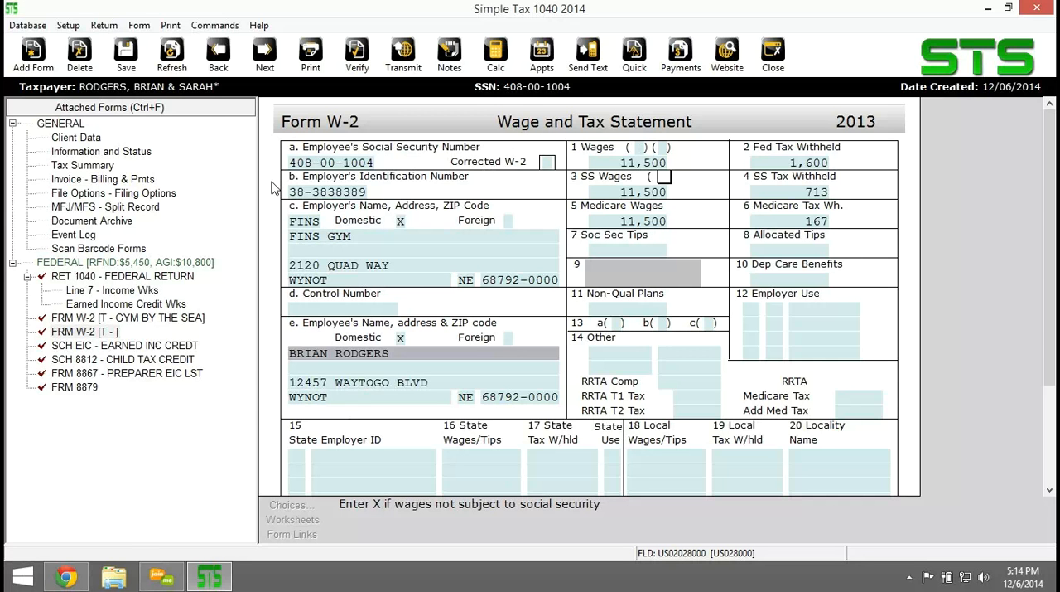
click(125, 71)
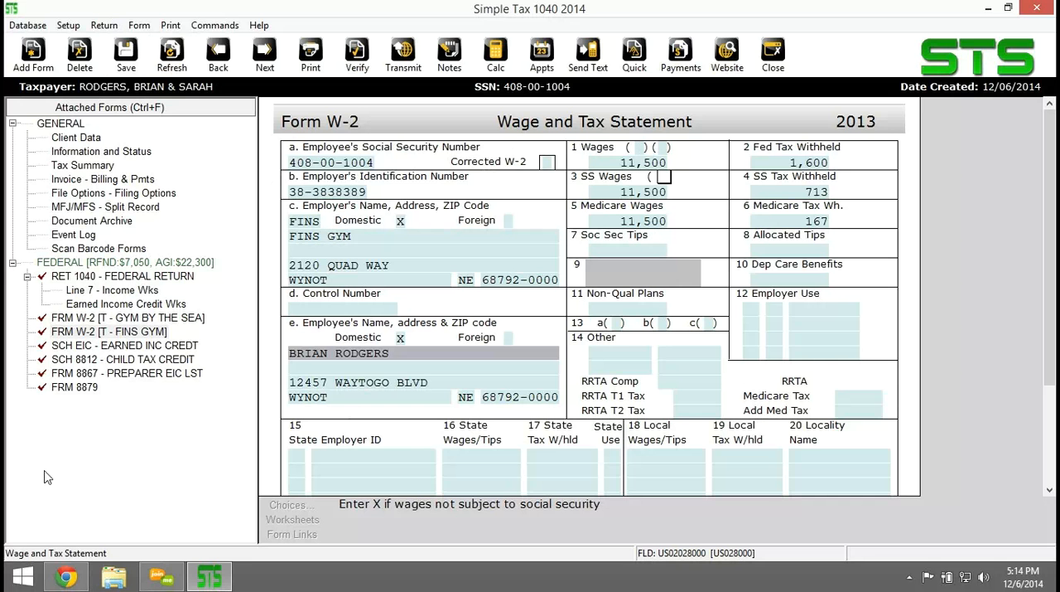
Verify the return and fill in the missing EFIN in Client Data with the SBTPG EFIN originator.
click(357, 57)
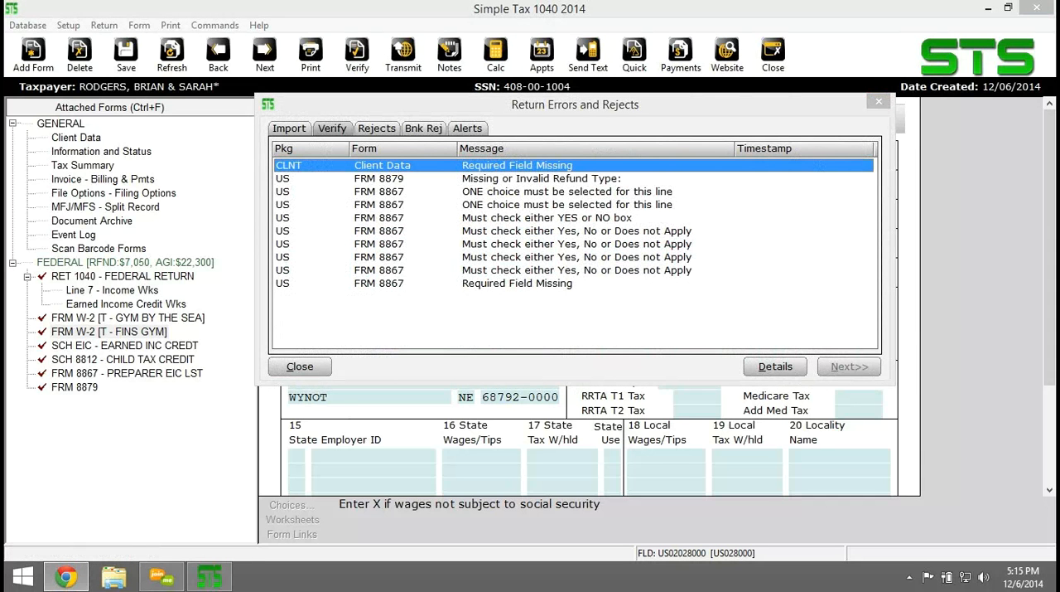
double_click(391, 166)
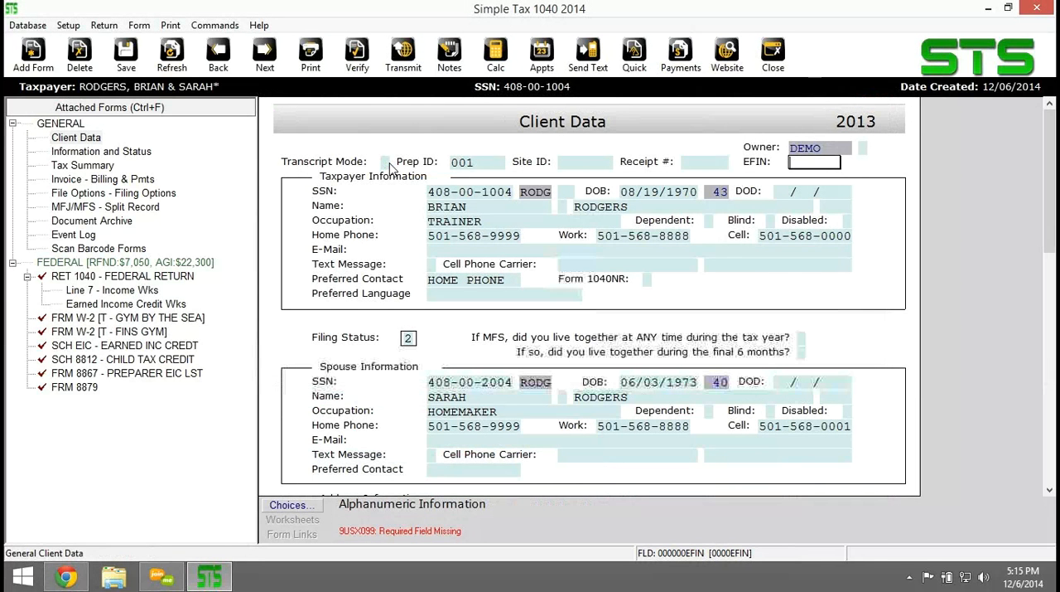
click(294, 508)
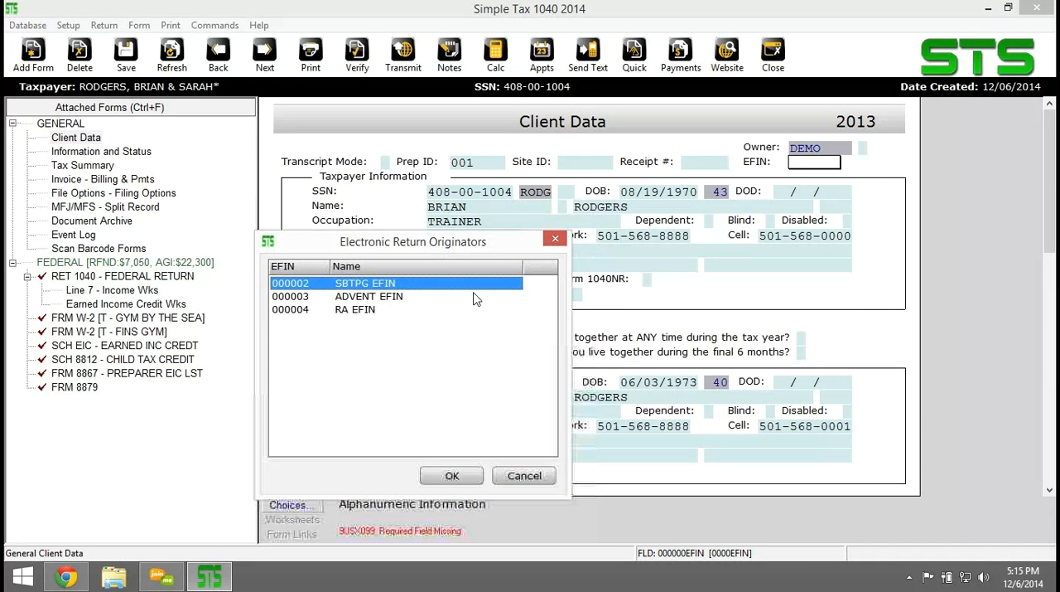
click(448, 477)
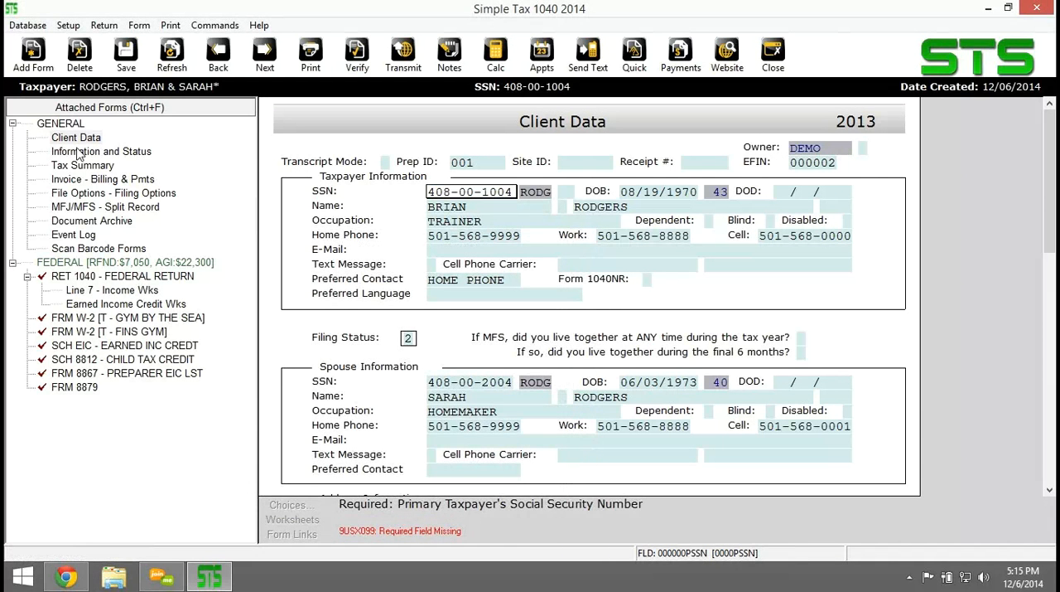
Verify the return again and open the FRM 8867 preparer EIC checklist for review.
click(357, 55)
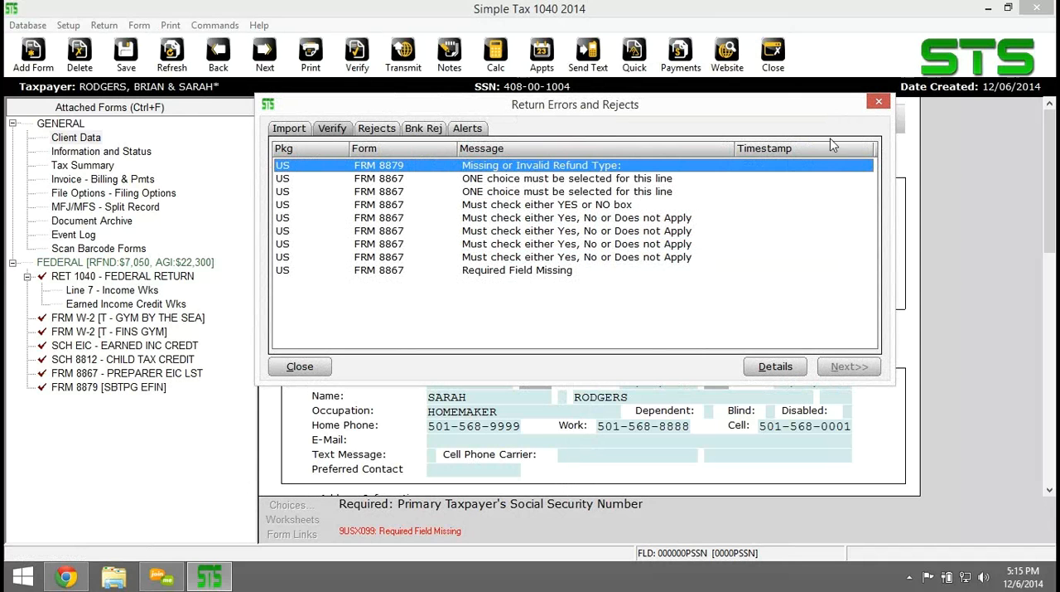
click(878, 102)
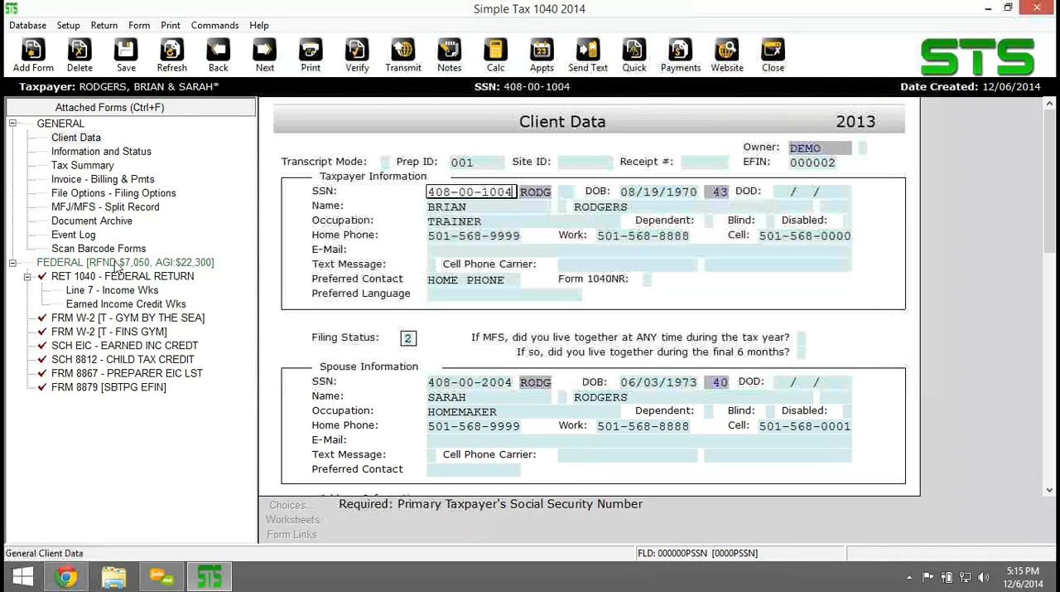
click(116, 374)
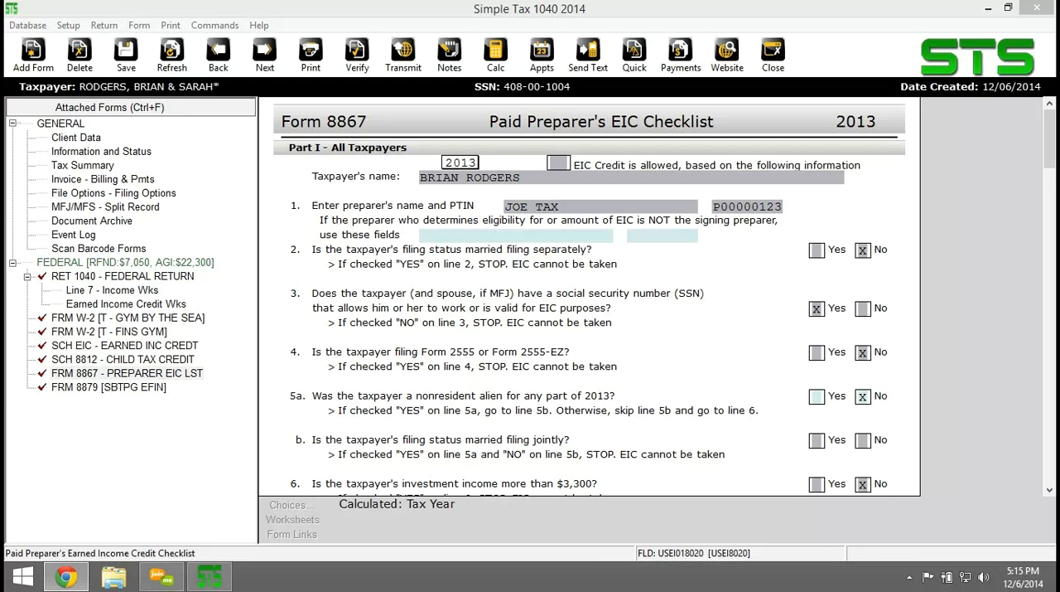
click(9, 41)
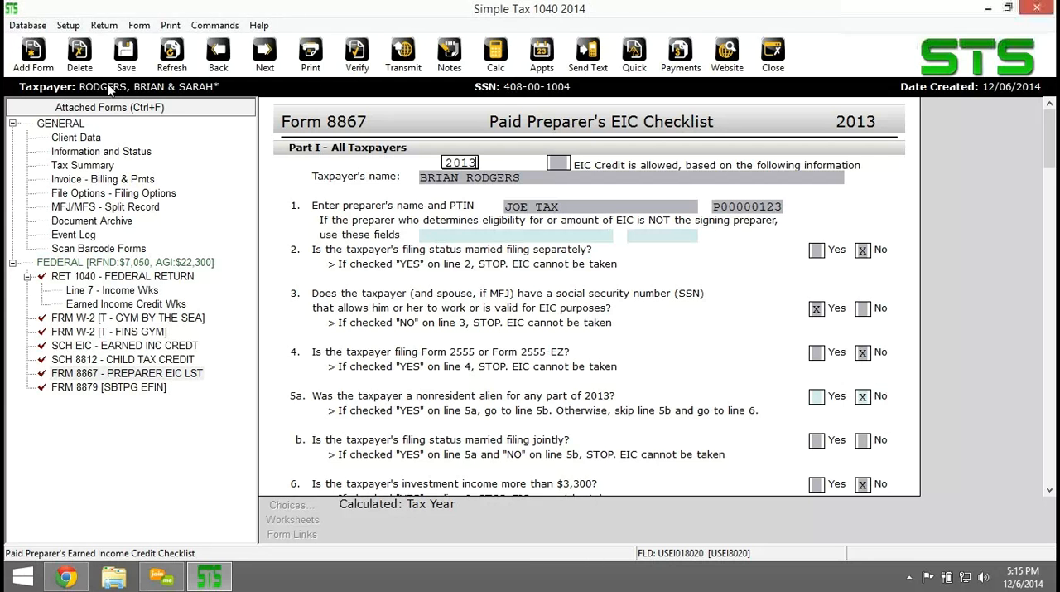
Add a new SCH C Profit or Loss From Business to the return for the taxpayer.
click(16, 63)
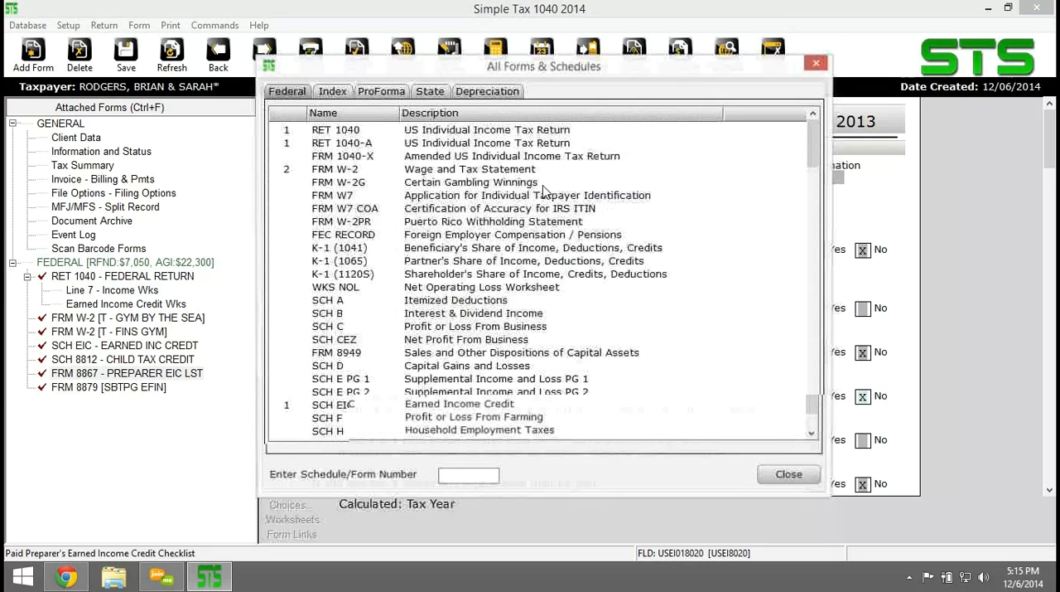
double_click(338, 328)
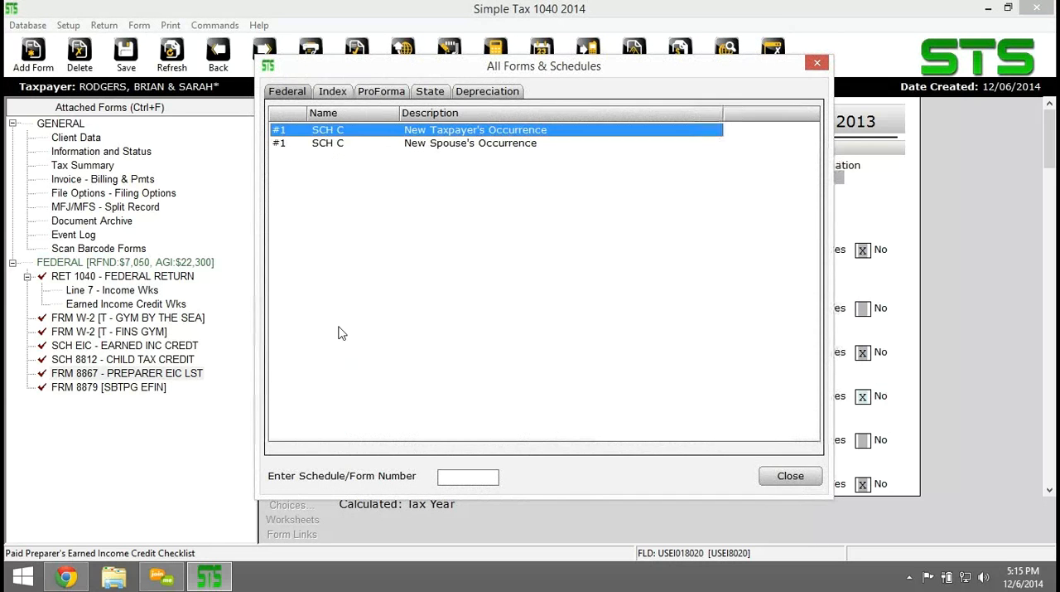
double_click(433, 135)
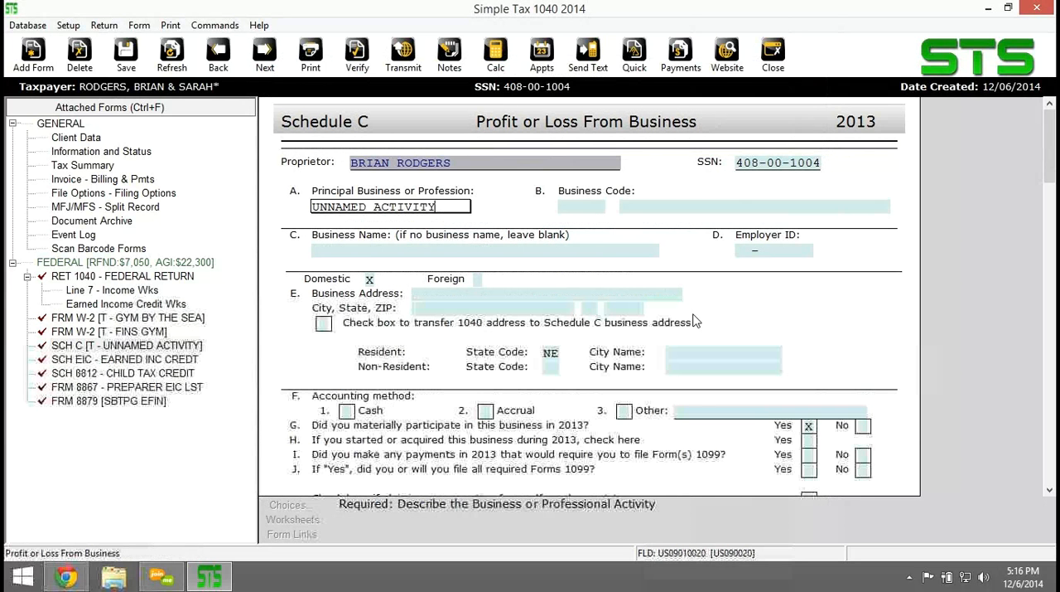
Set the Schedule C business code to 811210, electronic precision equipment repair and maintenance.
click(584, 206)
text(812111)
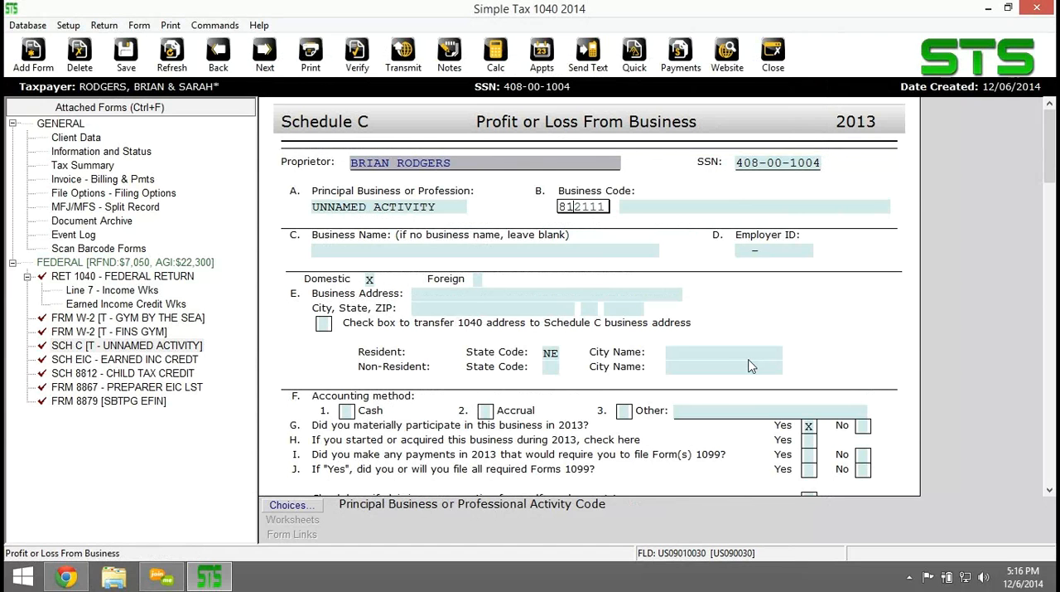
text(12)
key(Tab)
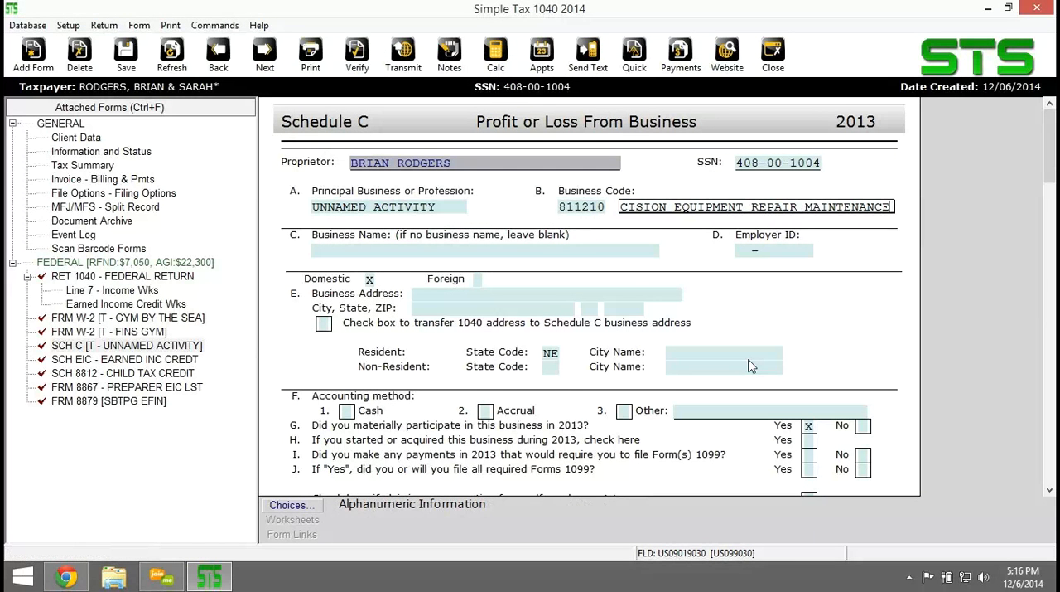
Enter FINE TUNING as the Schedule C business name and fill in the business's employer ID.
click(402, 250)
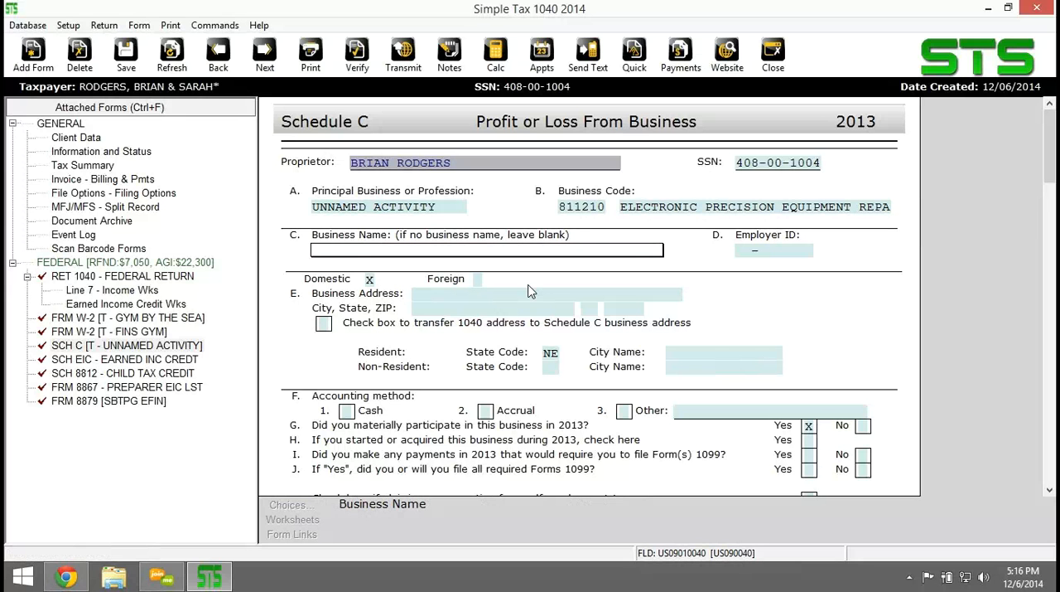
text(FINE TUNING)
key(Tab)
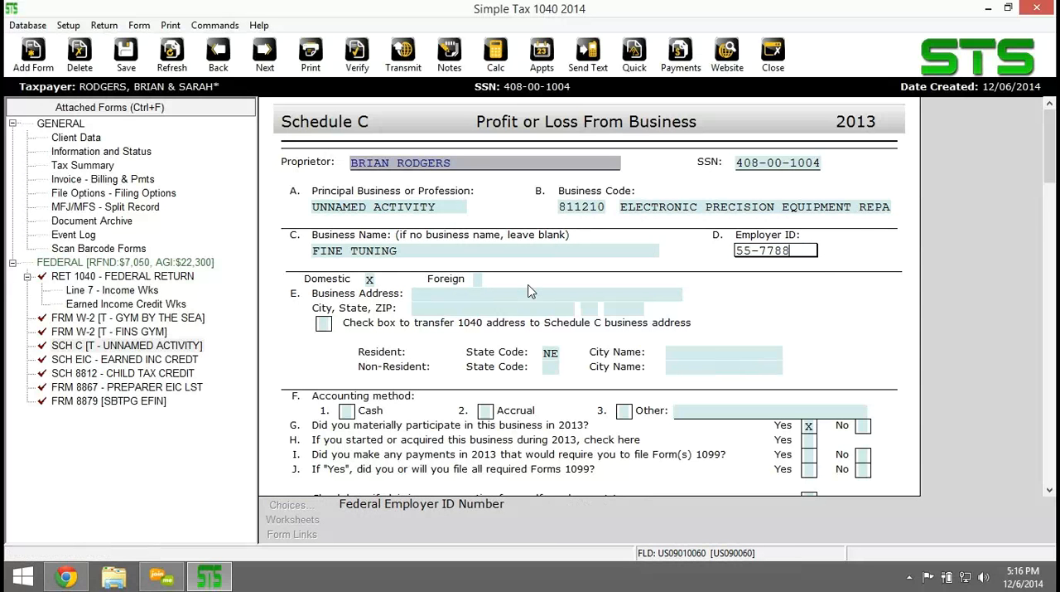
key(Tab)
key(Tab)
key(Tab)
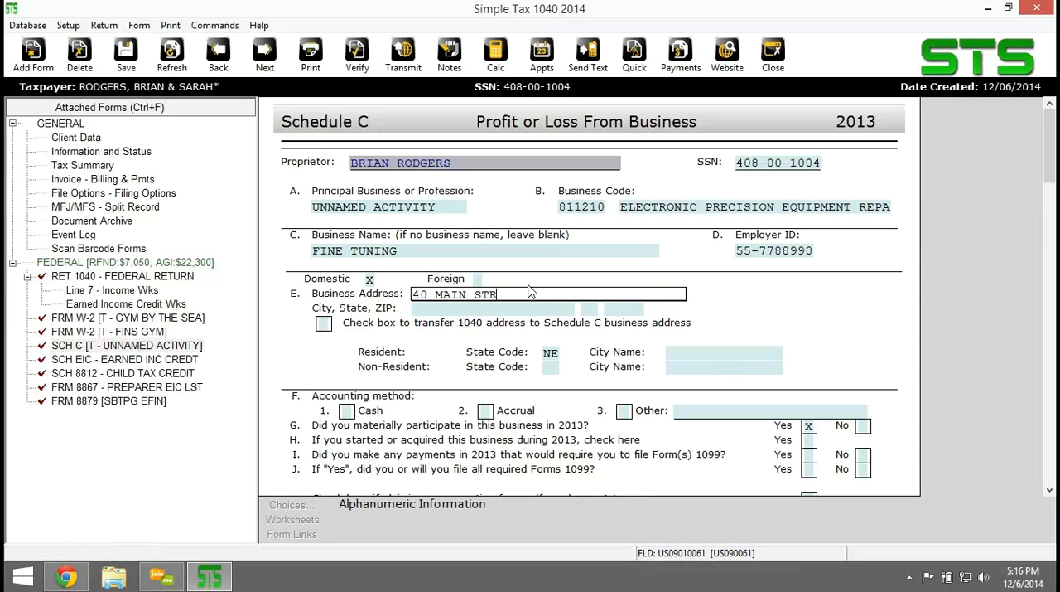
Enter the business's street address and ZIP code, and mark Cash as the accounting method.
key(Tab)
key(Tab)
key(6)
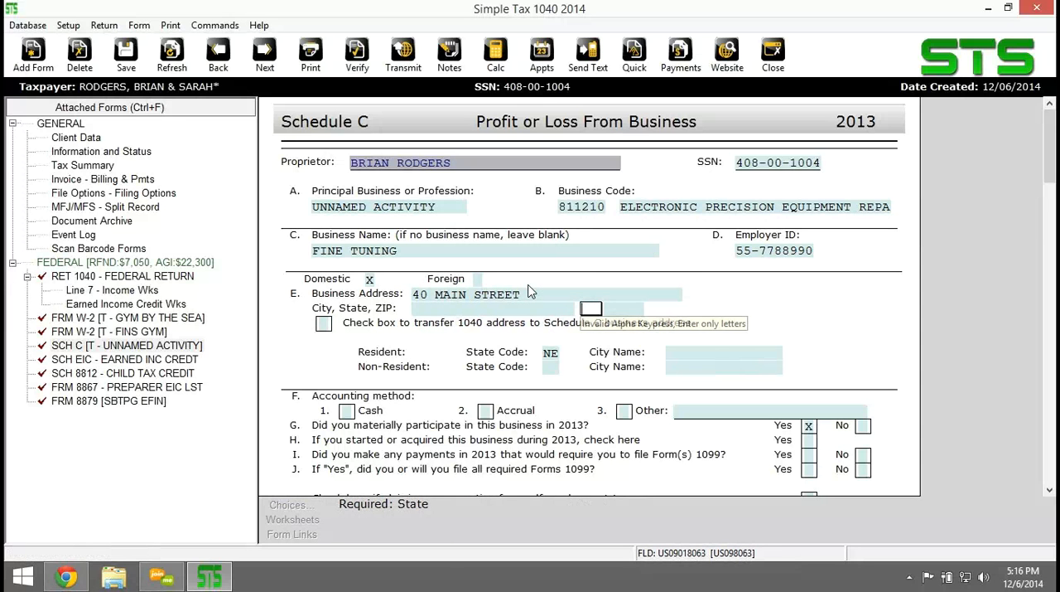
key(Tab)
text(68)
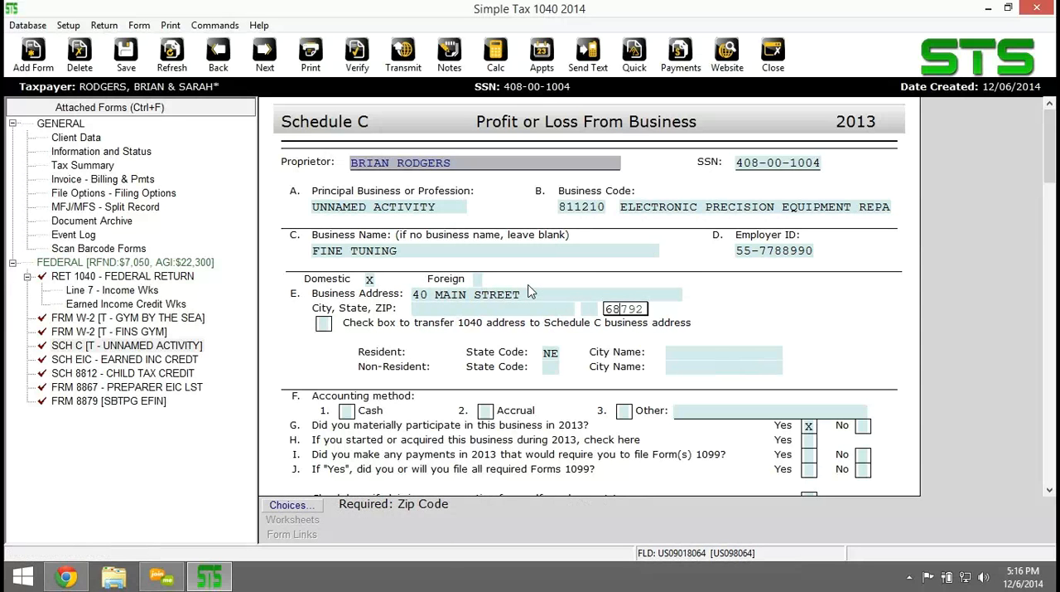
text(792)
key(Tab)
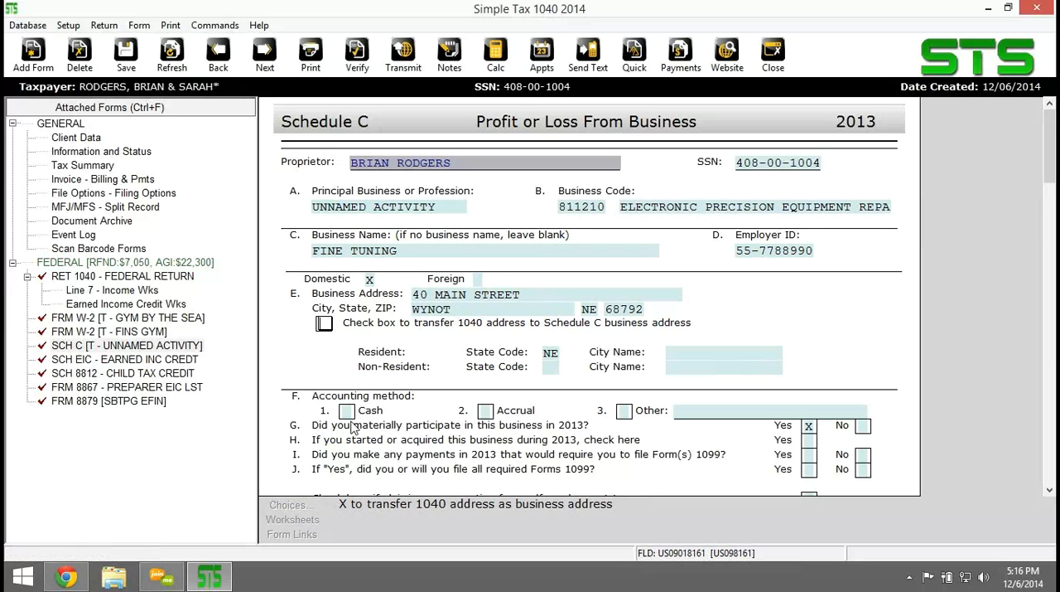
key(Tab)
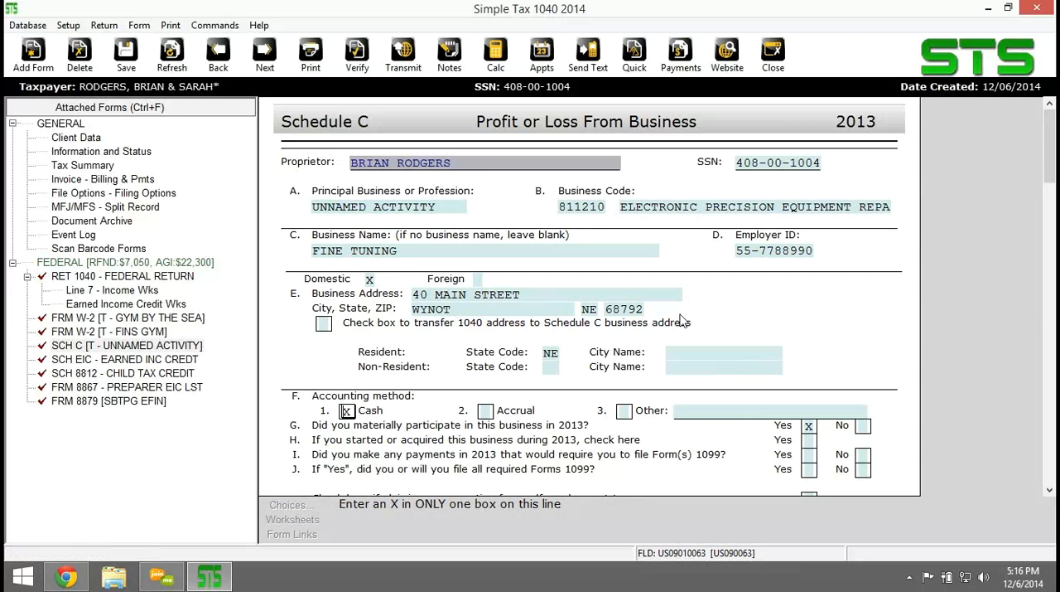
Answer No on Schedule C to having made payments in 2013 that require filing Forms 1099.
scroll(681, 321, down, 2)
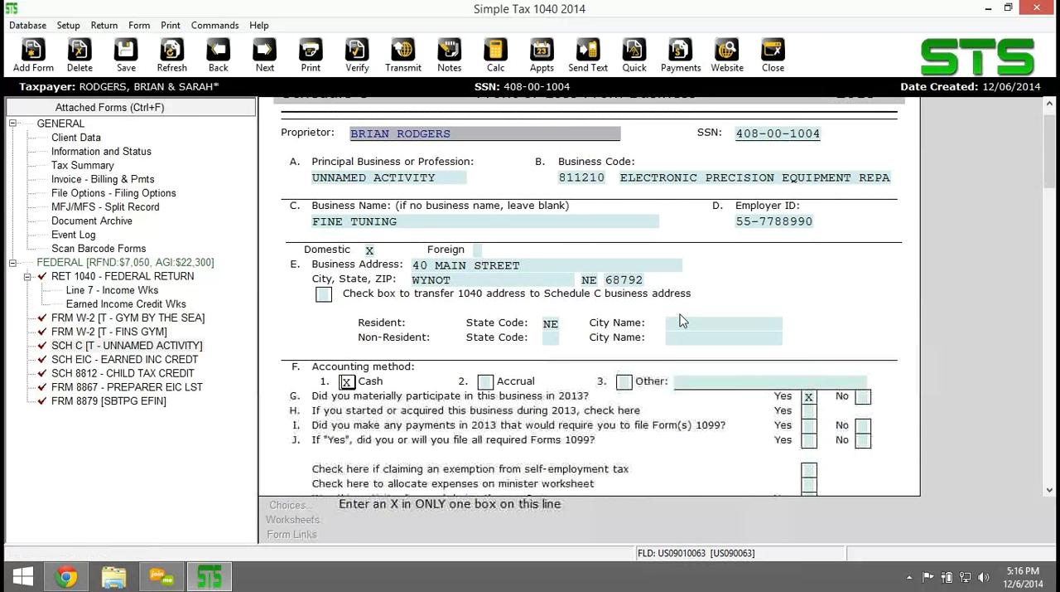
scroll(681, 320, down, 1)
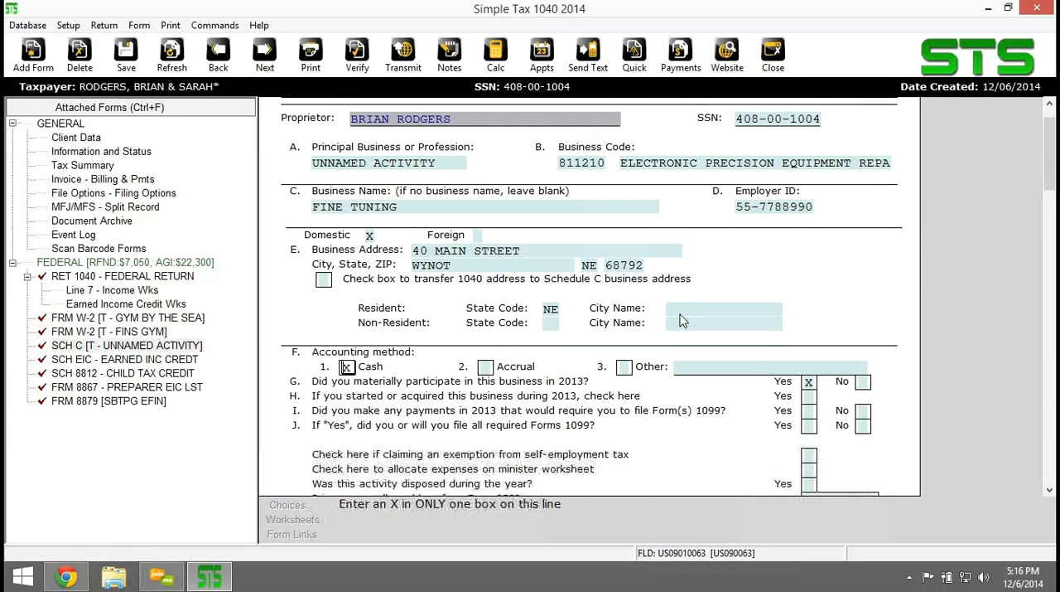
click(863, 411)
scroll(705, 414, down, 3)
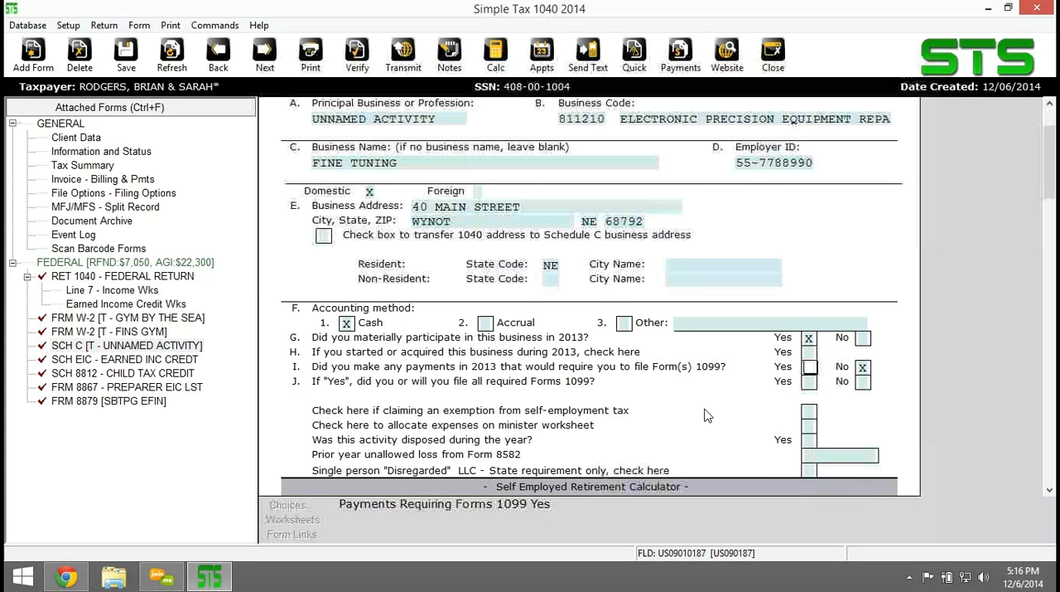
scroll(705, 414, down, 4)
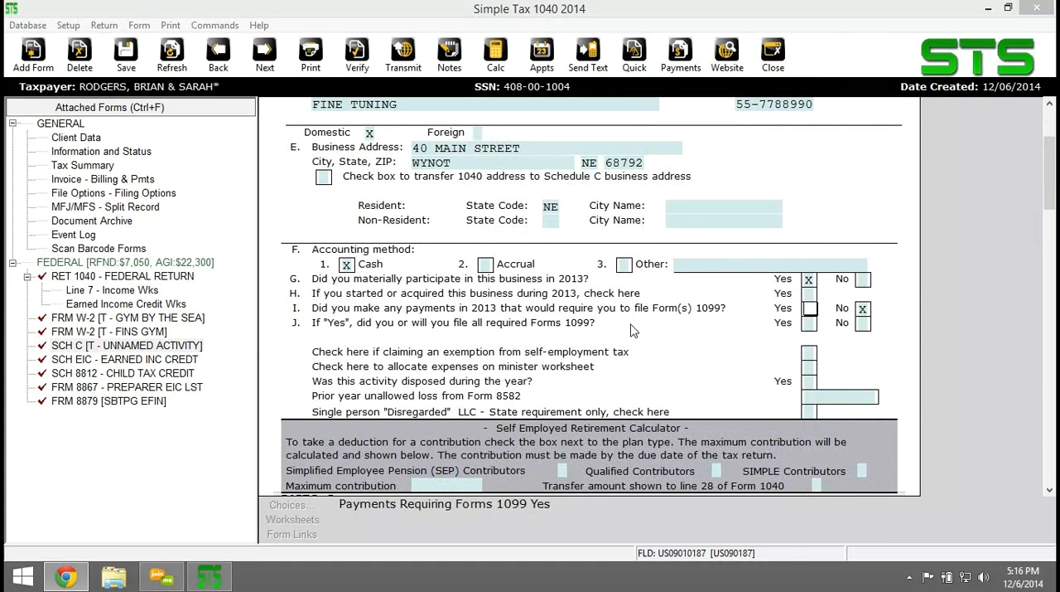
Add a taxpayer 1099-MISC linked from the Schedule C line for income from Forms 1099-Misc and 1099-C.
click(685, 356)
scroll(684, 356, down, 6)
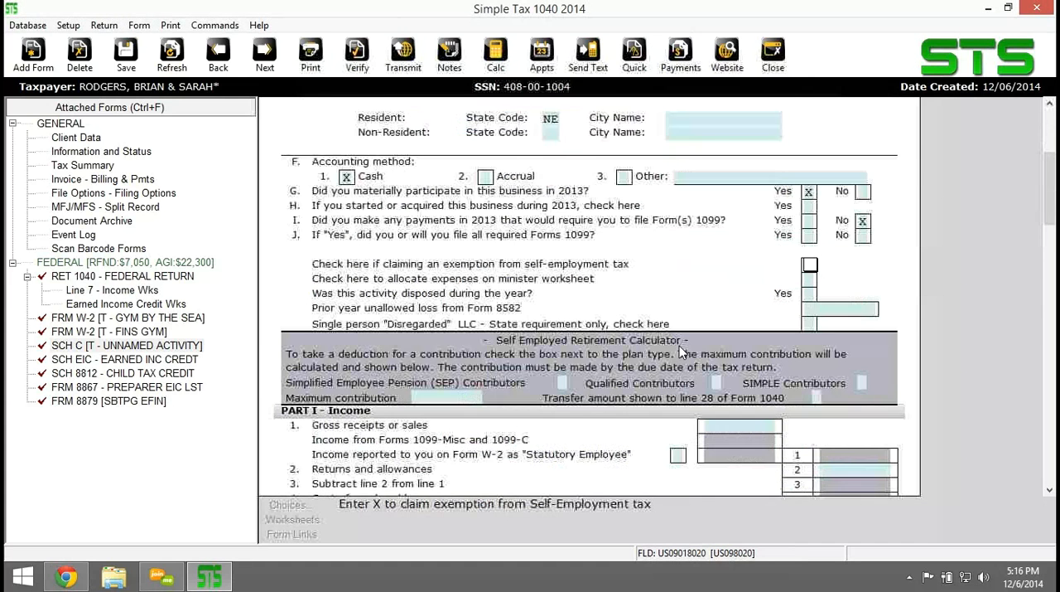
scroll(679, 353, down, 6)
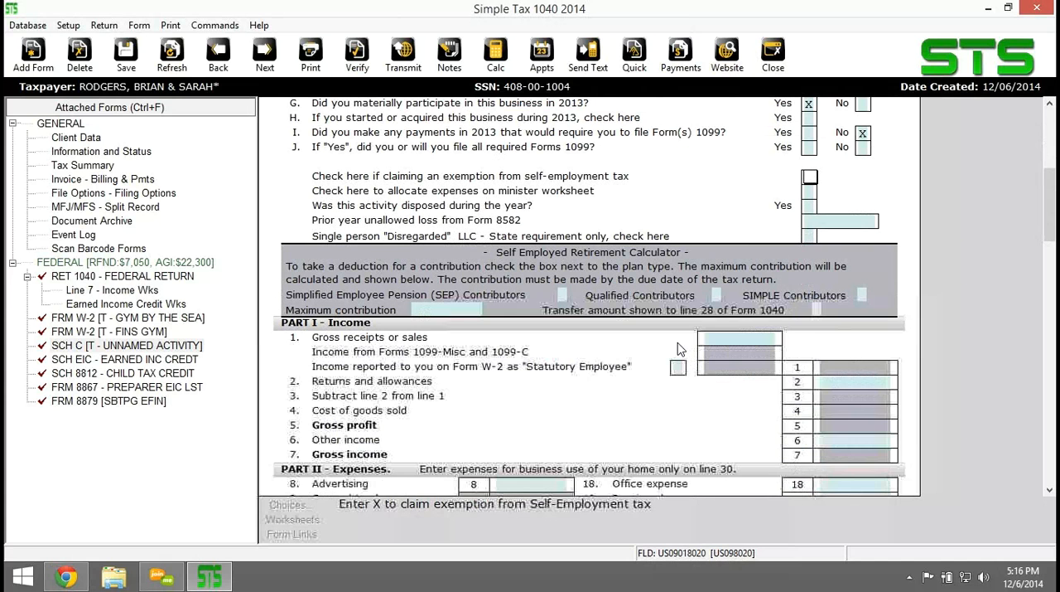
click(729, 339)
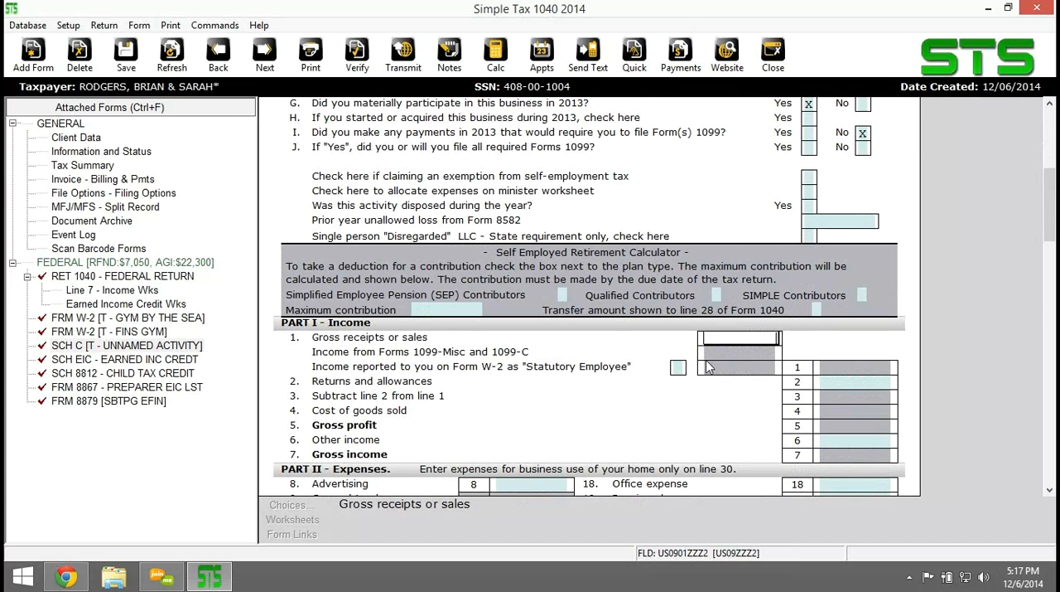
key(Tab)
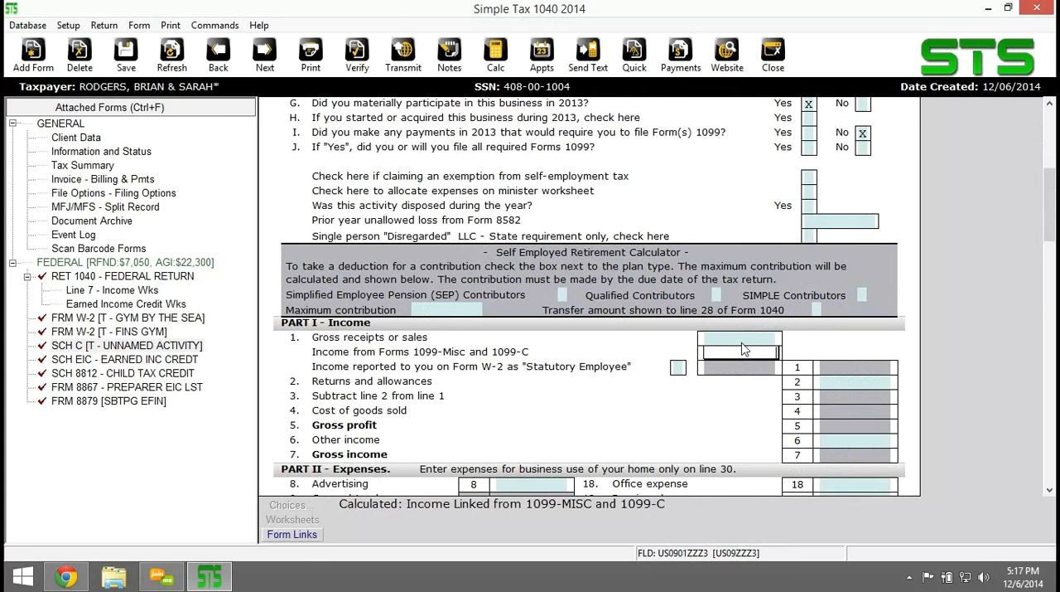
click(295, 534)
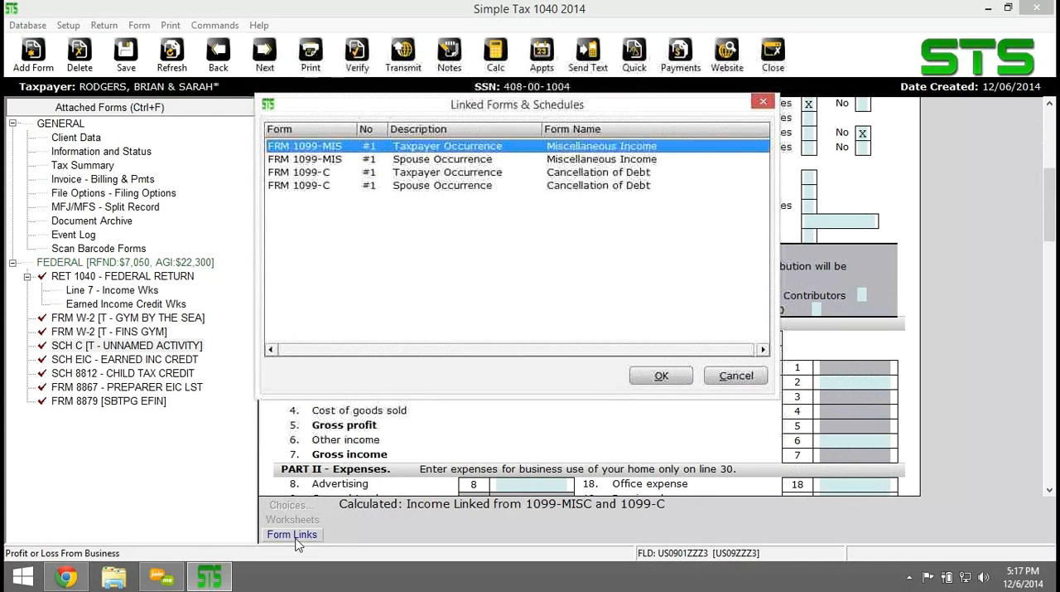
double_click(431, 146)
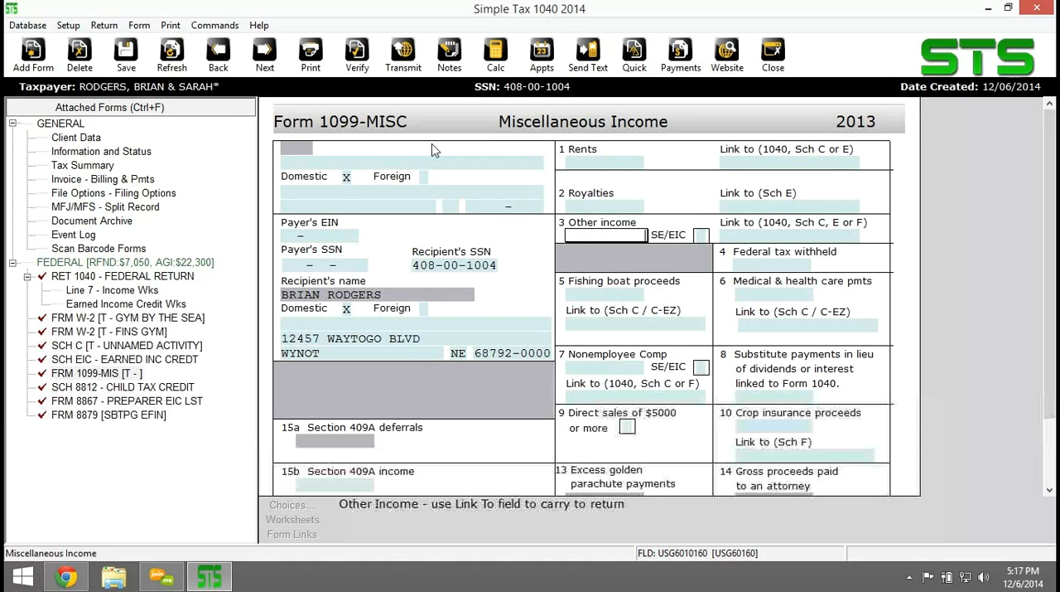
Set the 1099-MISC nonemployee compensation to 1,430.
click(590, 367)
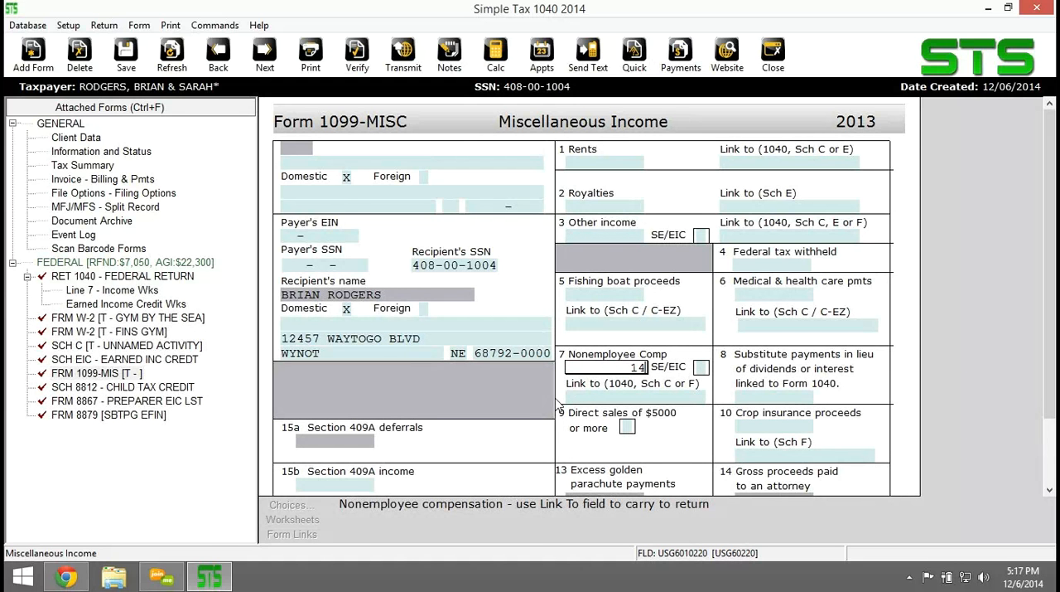
text(14300)
drag(642, 367, 829, 381)
key(BackSpace)
Fill in the 1099-MISC payer with the stored LOCAL SCHOOL DISTRICT entry and save the return.
click(286, 236)
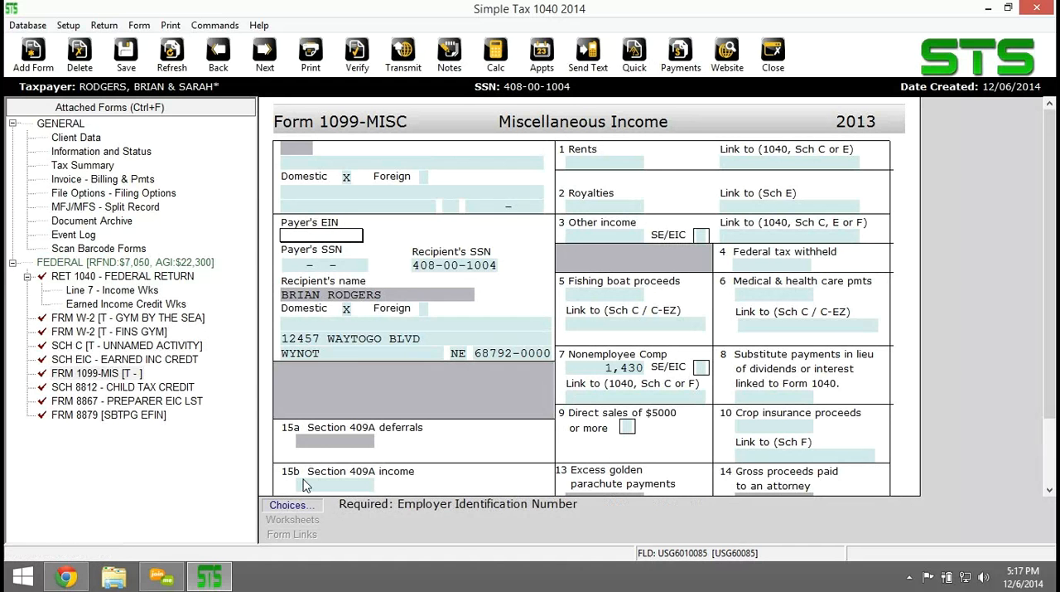
click(290, 505)
double_click(323, 295)
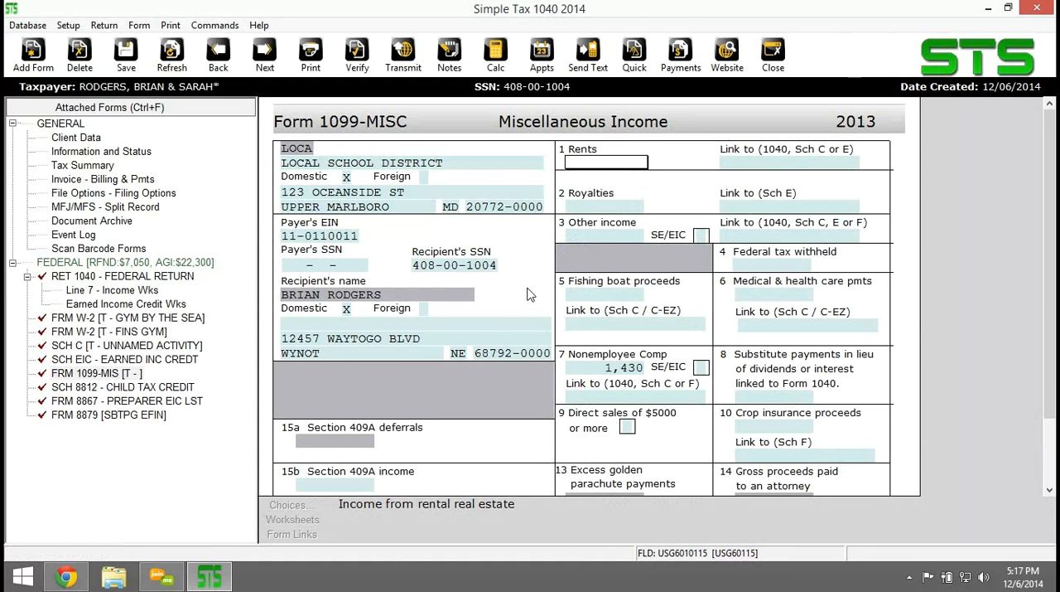
click(125, 53)
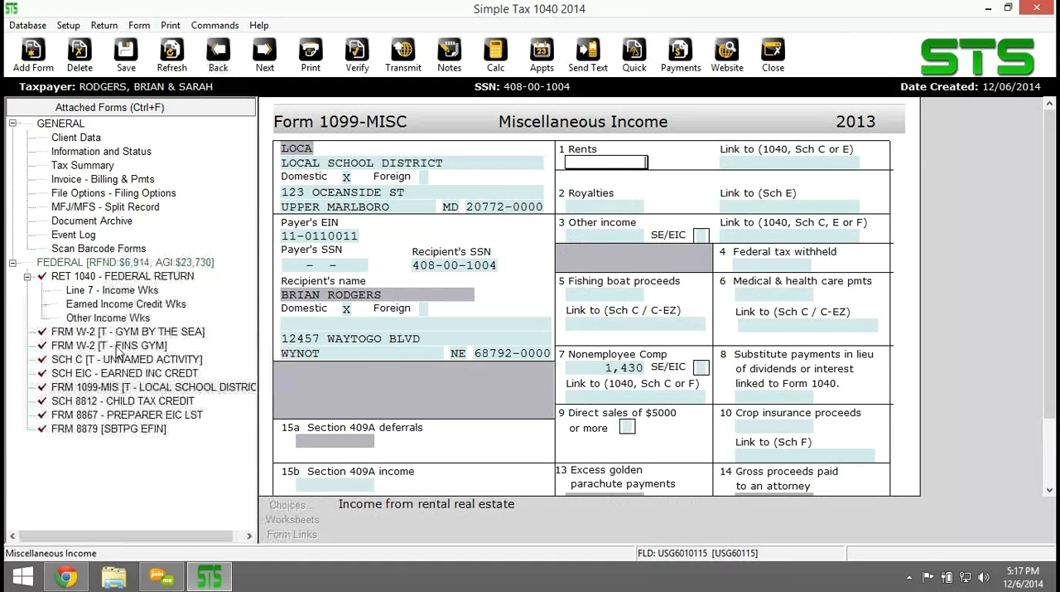
Link the 1099-MISC nonemployee compensation to the taxpayer's Schedule C, UNNAMED ACTIVITY.
click(105, 361)
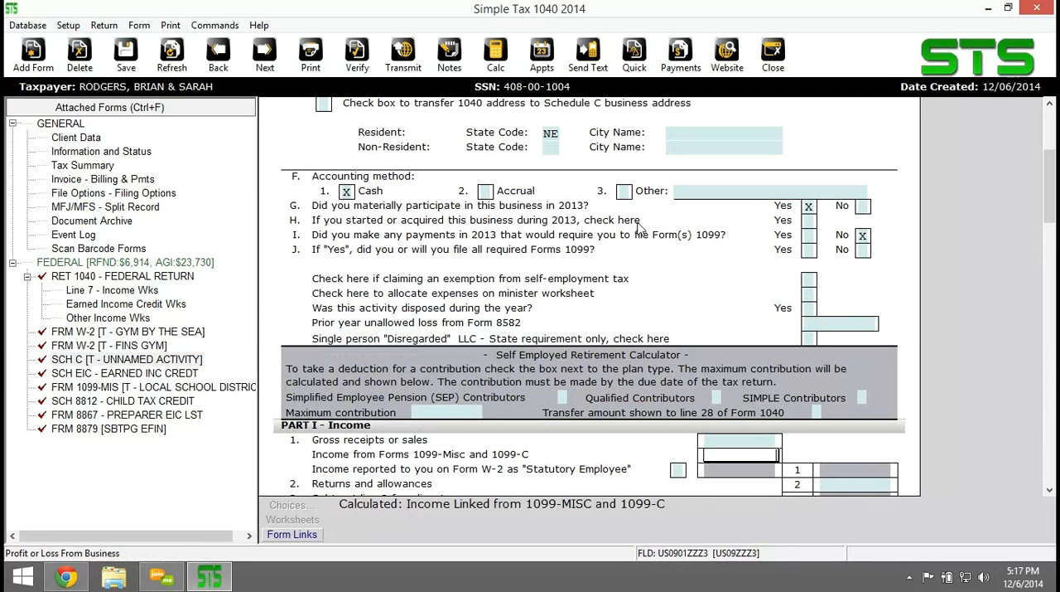
scroll(638, 229, down, 3)
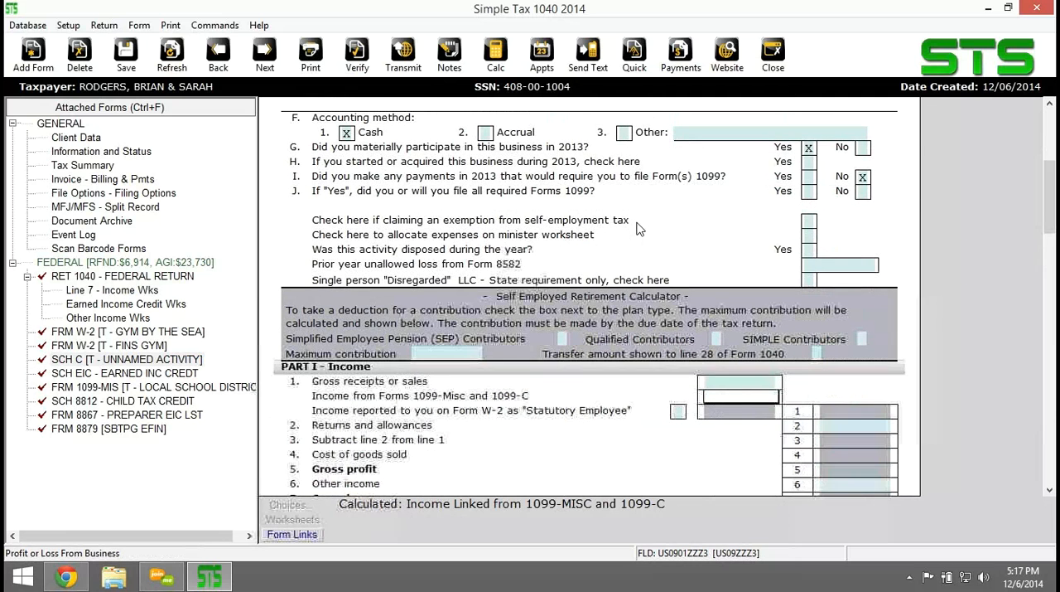
scroll(702, 346, down, 3)
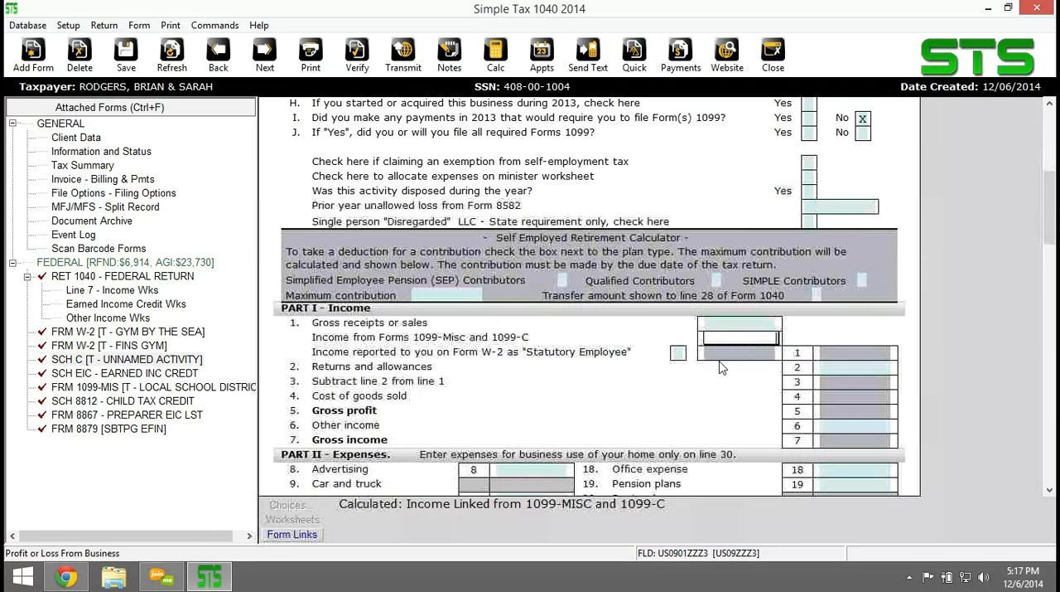
key(Tab)
click(91, 387)
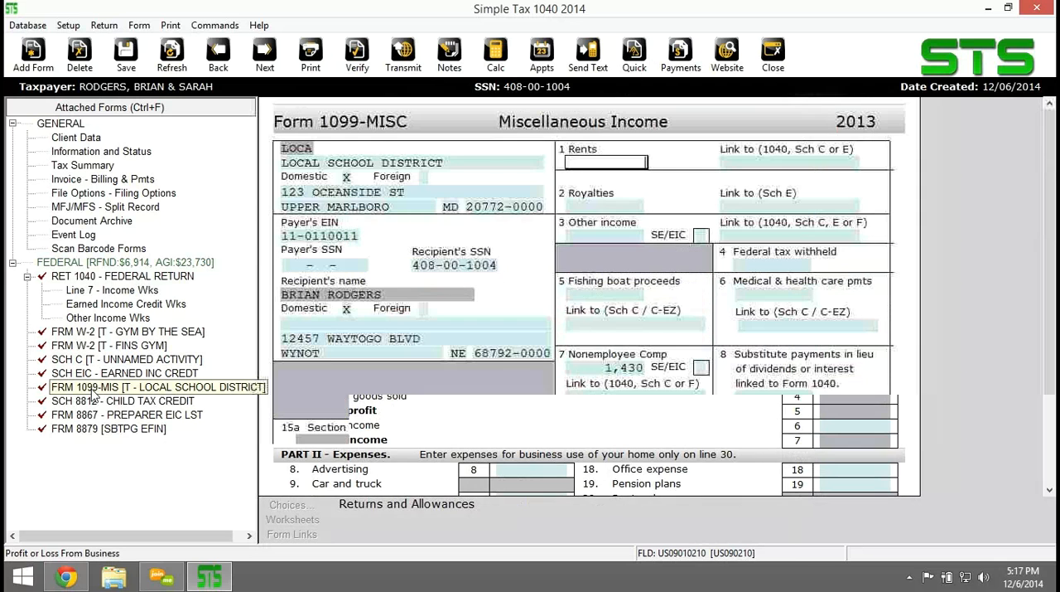
click(598, 397)
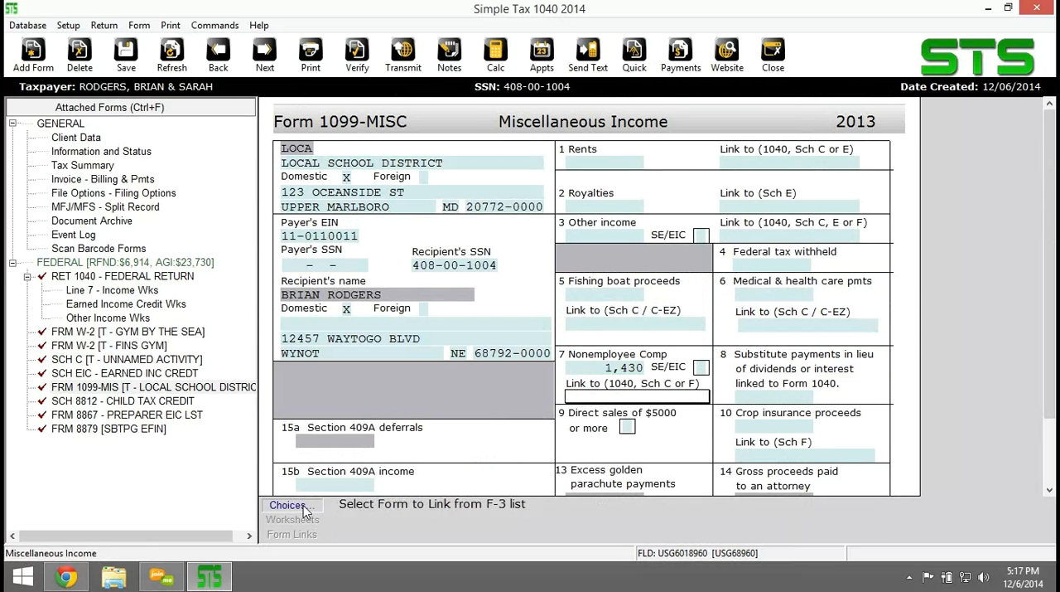
click(299, 506)
click(327, 297)
click(429, 478)
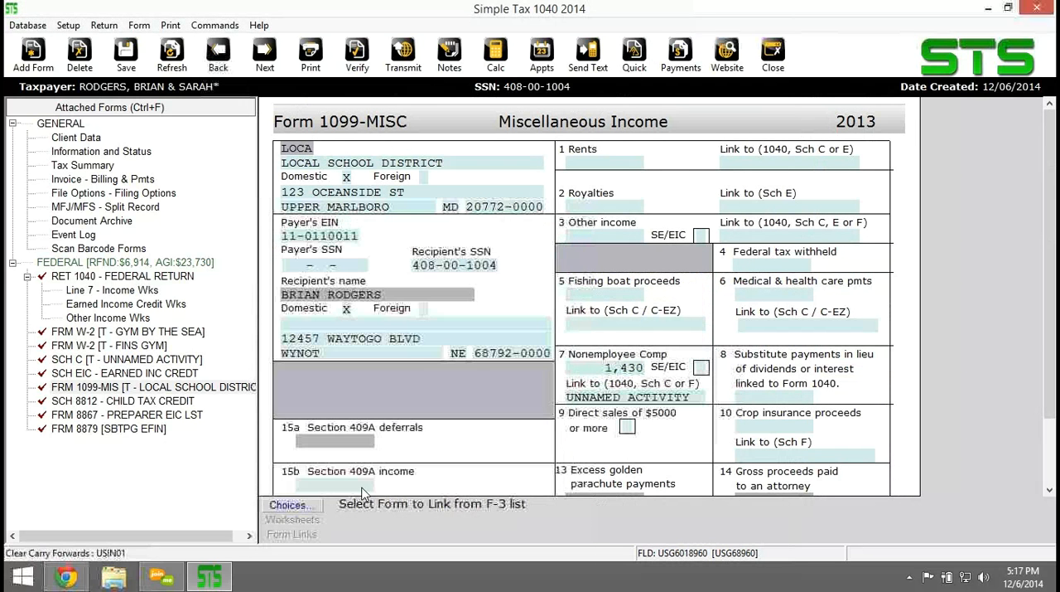
Set the Schedule C principal business or profession to PIANO TUNING.
click(118, 360)
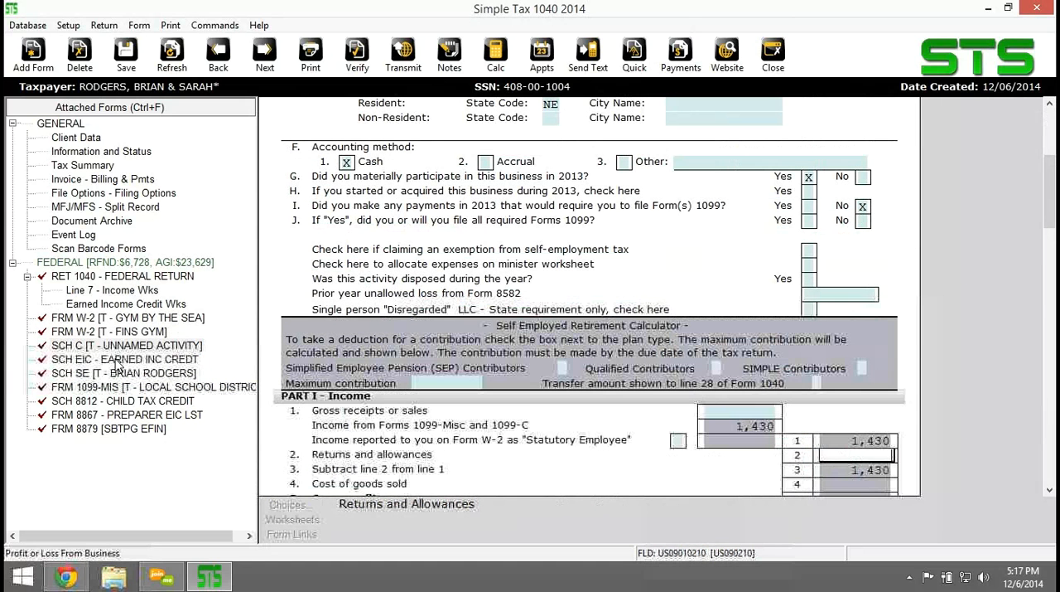
scroll(609, 277, up, 1)
scroll(609, 277, up, 7)
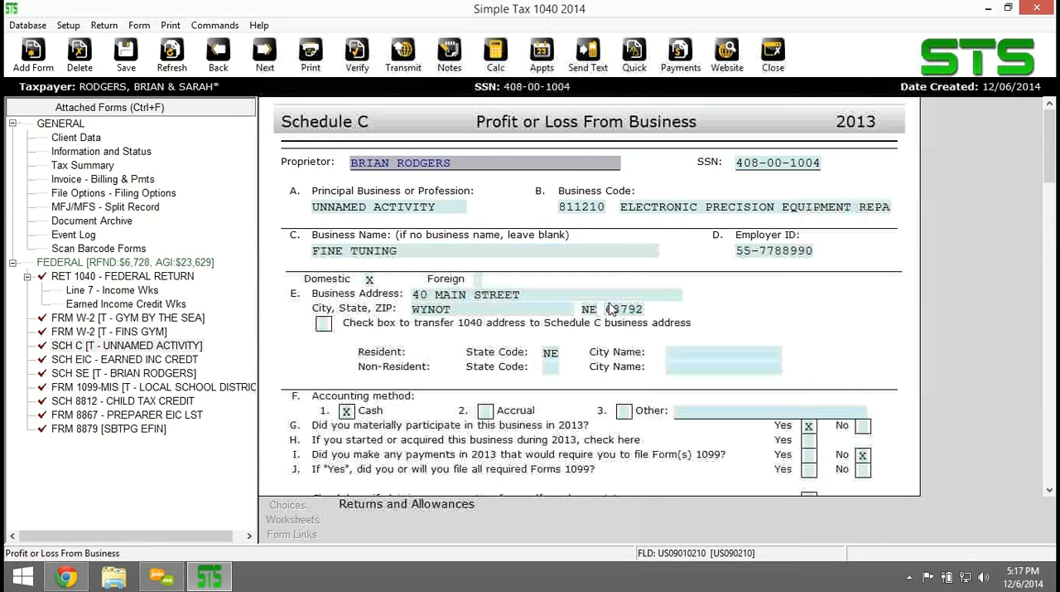
click(389, 206)
text(PIANO TUNING)
click(786, 332)
Enter 60 as the advertising expense in Part II of Schedule C.
scroll(822, 389, down, 7)
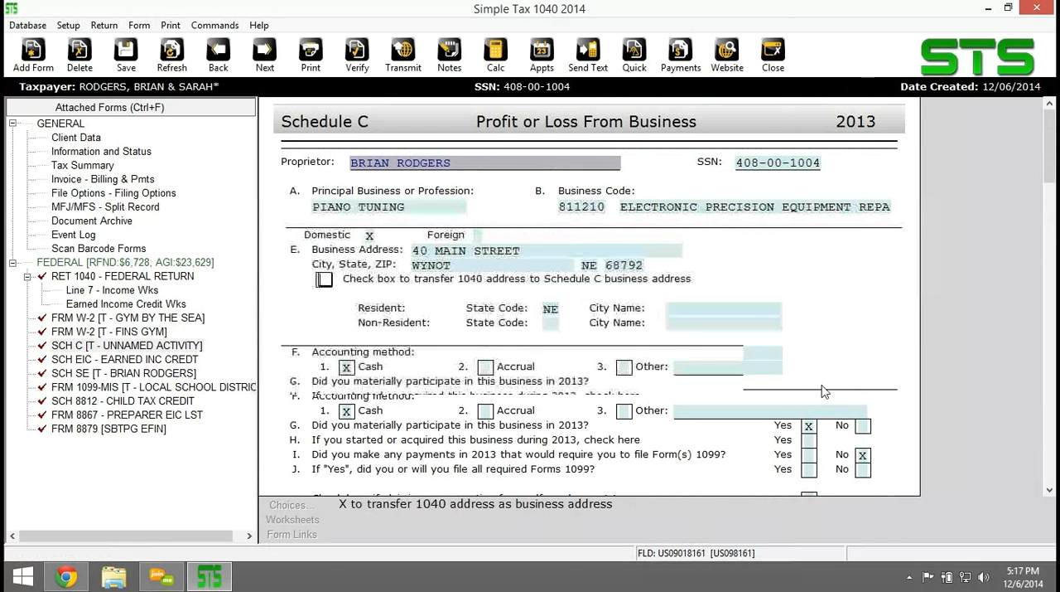
scroll(769, 375, down, 7)
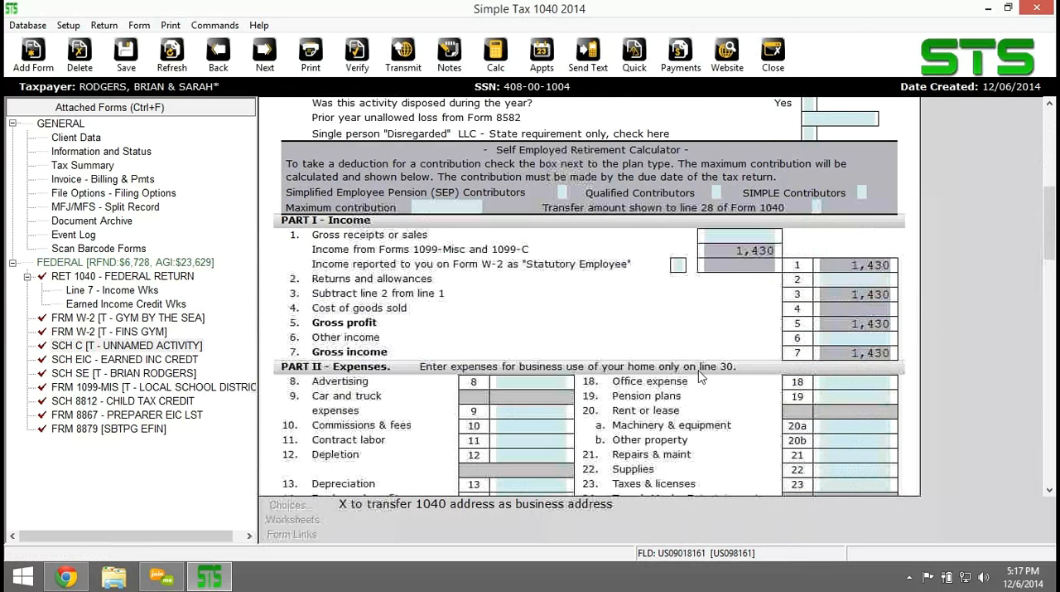
scroll(669, 358, down, 2)
scroll(670, 357, down, 1)
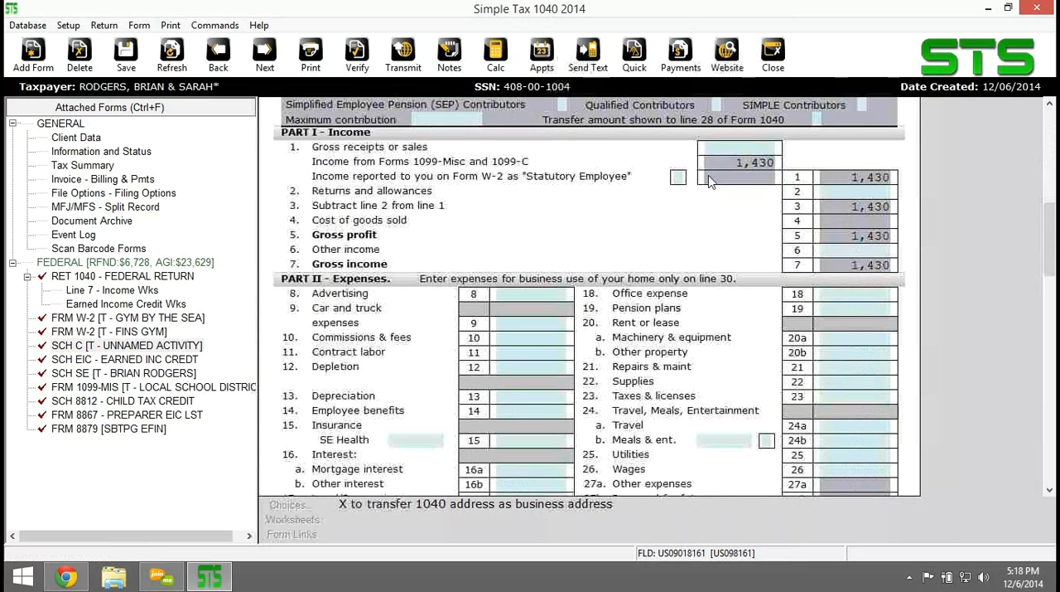
scroll(733, 351, down, 2)
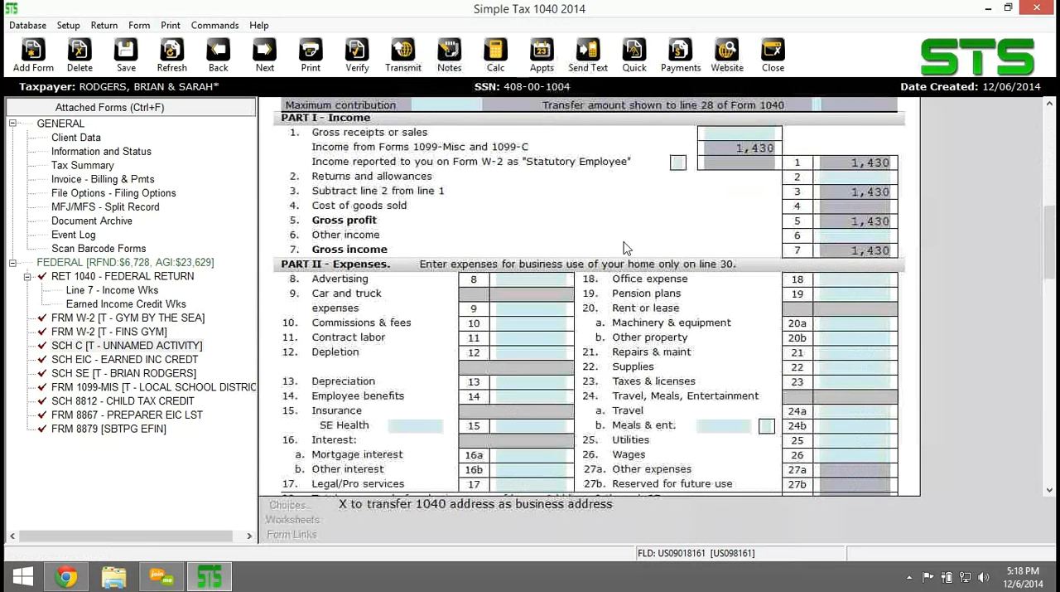
click(523, 249)
text(60)
key(Return)
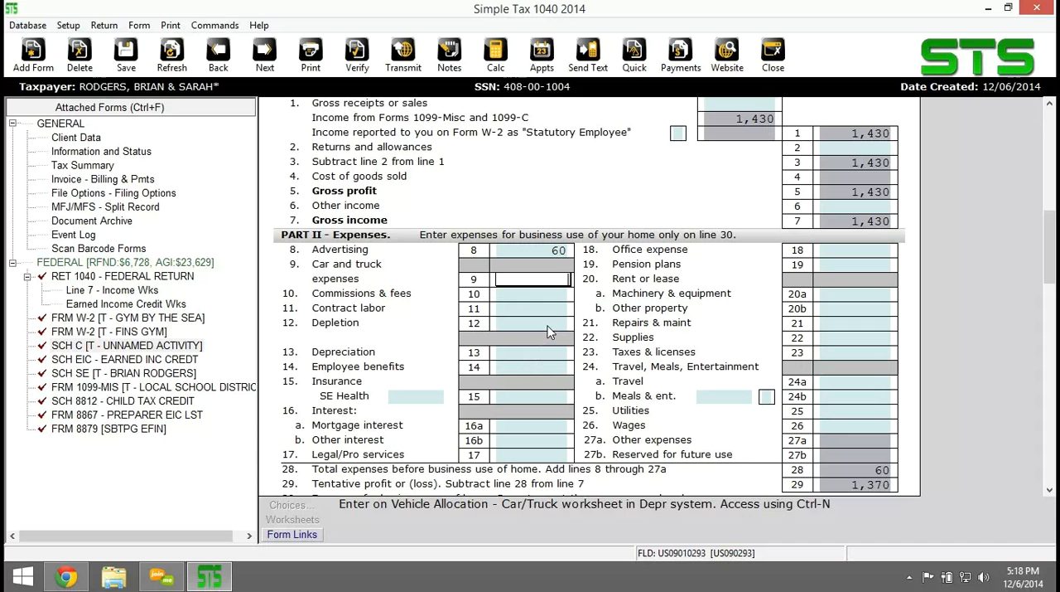
Enter Schedule C expenses of 50 for supplies, 35 for taxes and licenses, and 231 for travel.
click(853, 337)
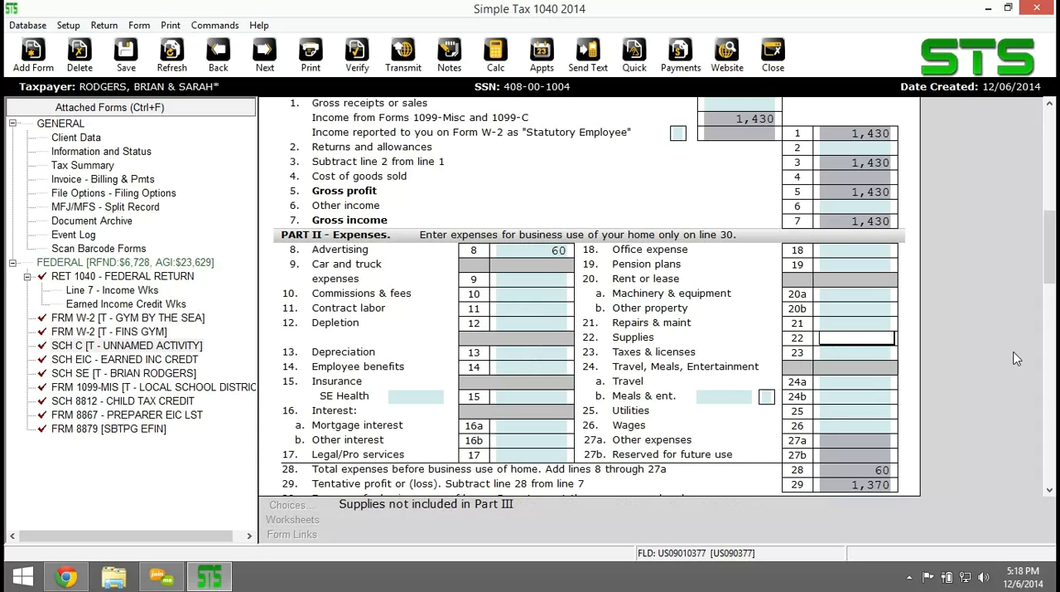
key(Tab)
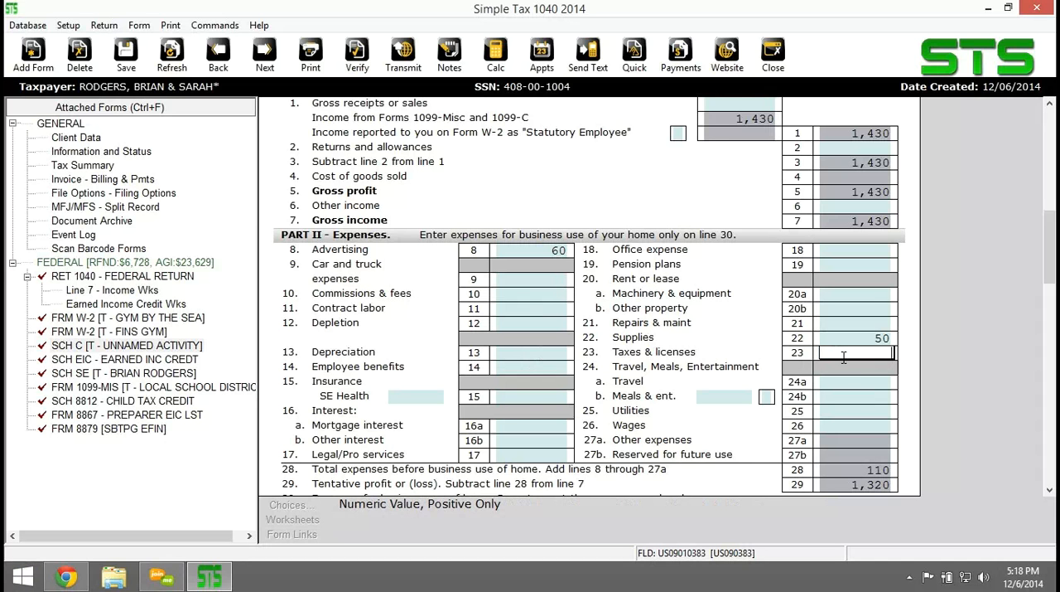
text(35)
key(Tab)
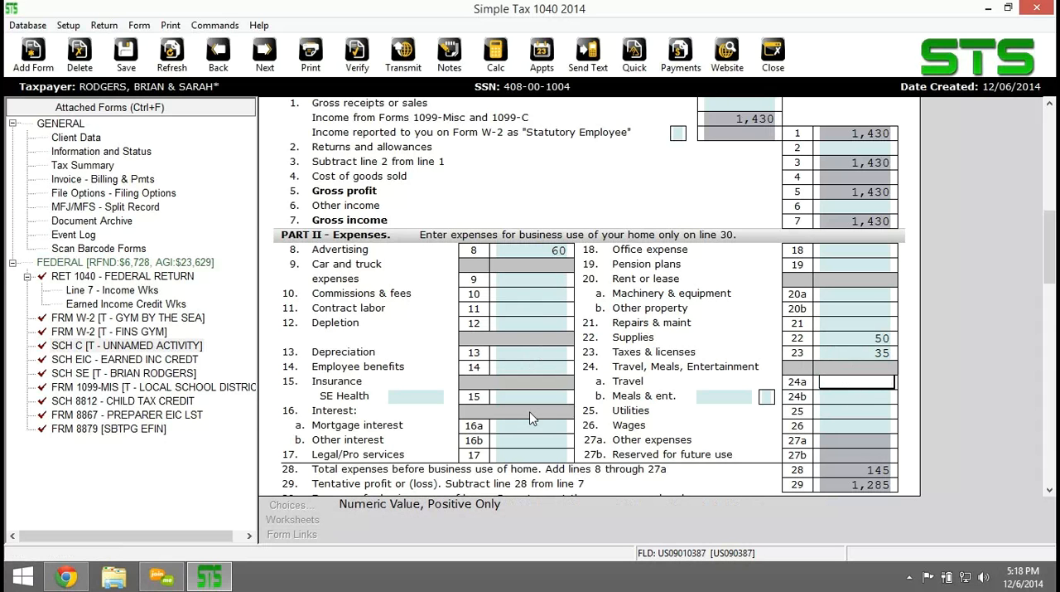
key(Tab)
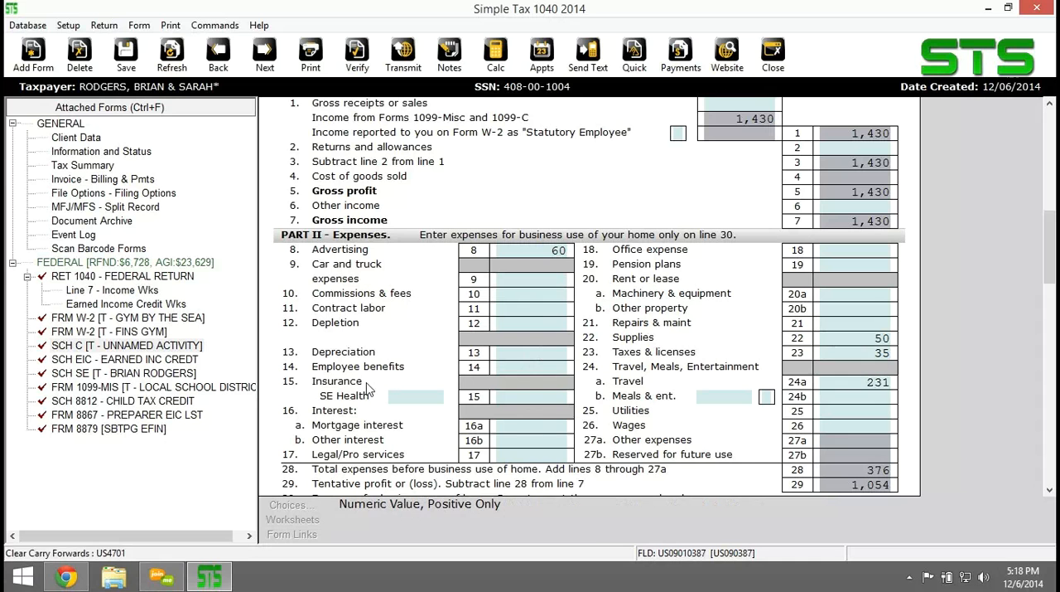
click(523, 270)
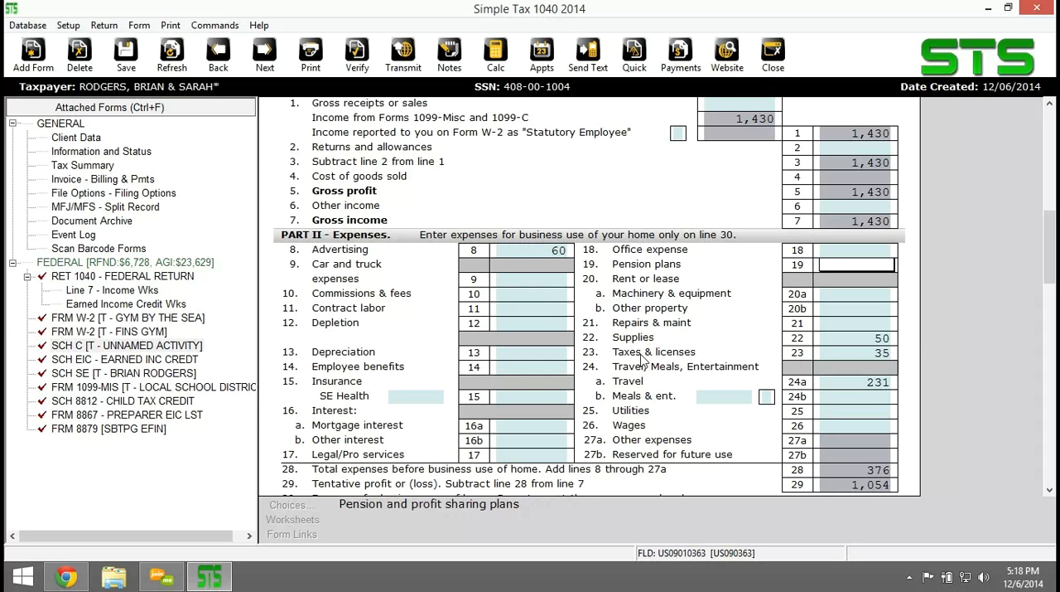
In Schedule C Part IV, choose to carry vehicle mileage to Line 9 and set the vehicle's business service date to 01/01/2013.
scroll(642, 358, down, 3)
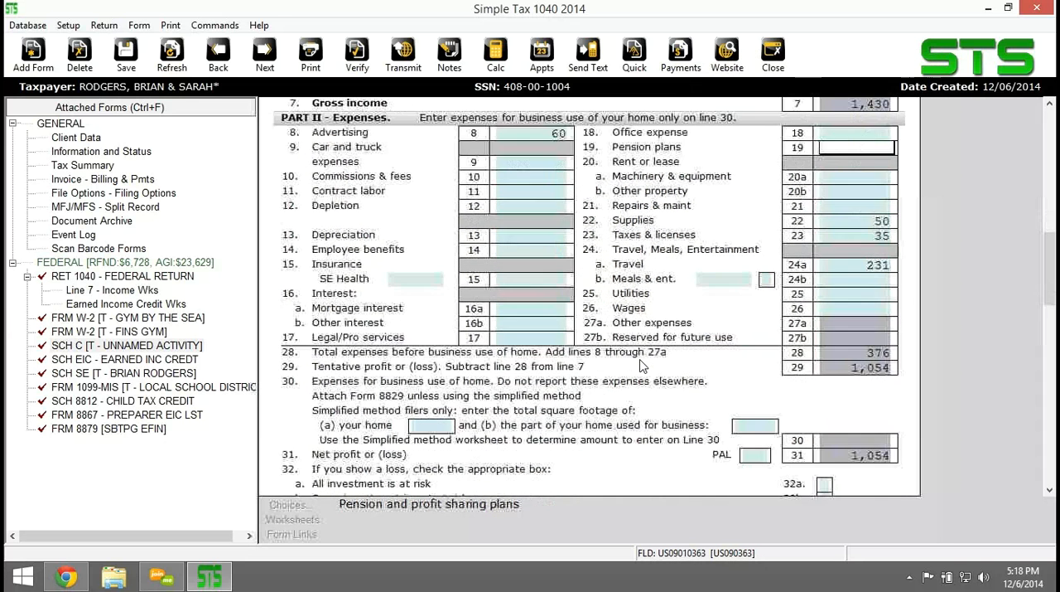
scroll(642, 365, down, 5)
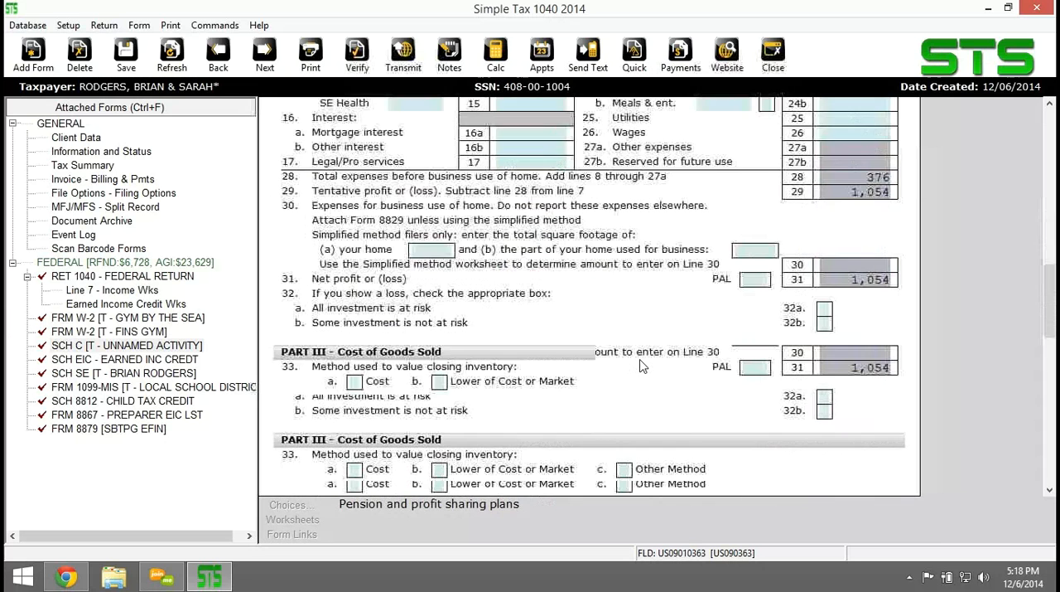
scroll(642, 364, down, 6)
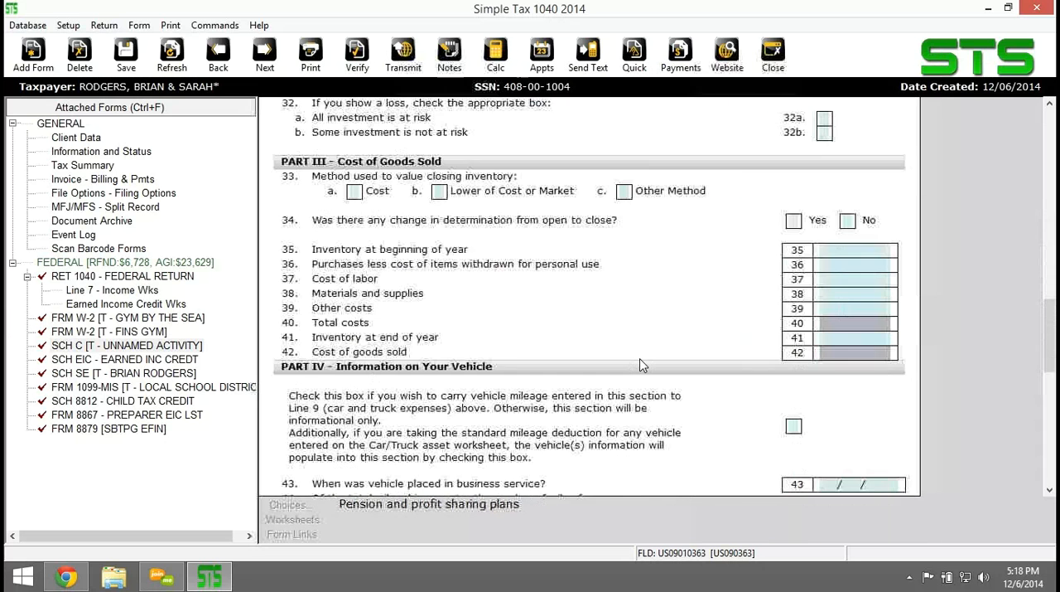
scroll(642, 298, down, 3)
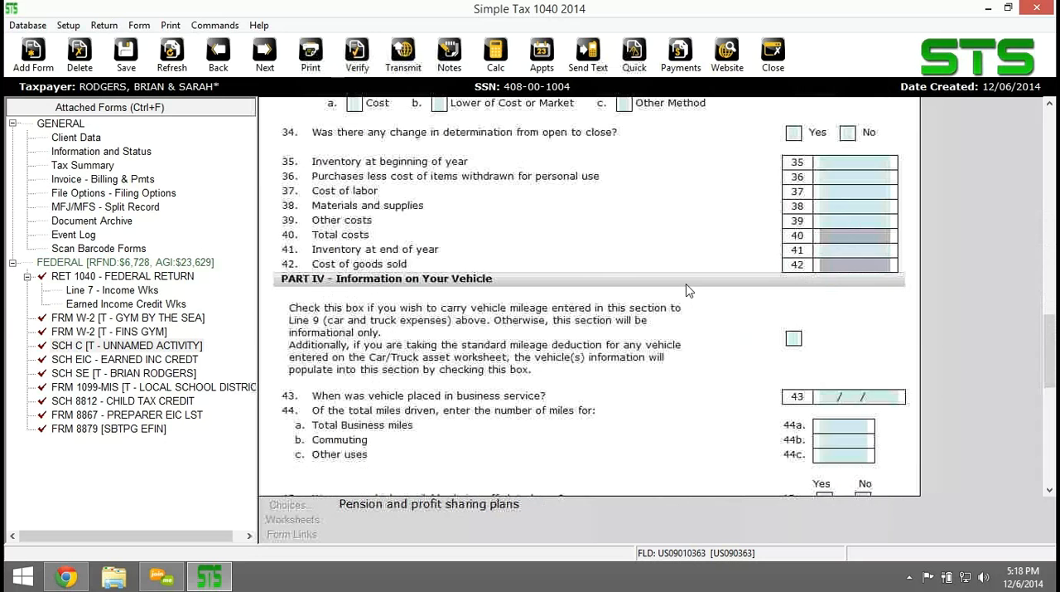
scroll(686, 284, down, 2)
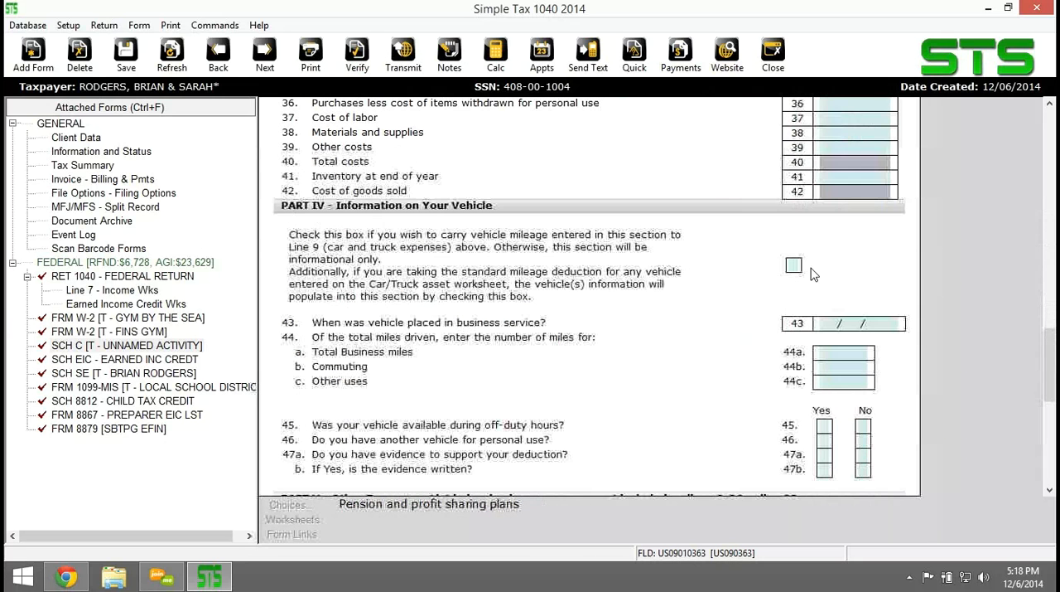
click(795, 265)
click(853, 324)
text(01/01/2013)
key(Tab)
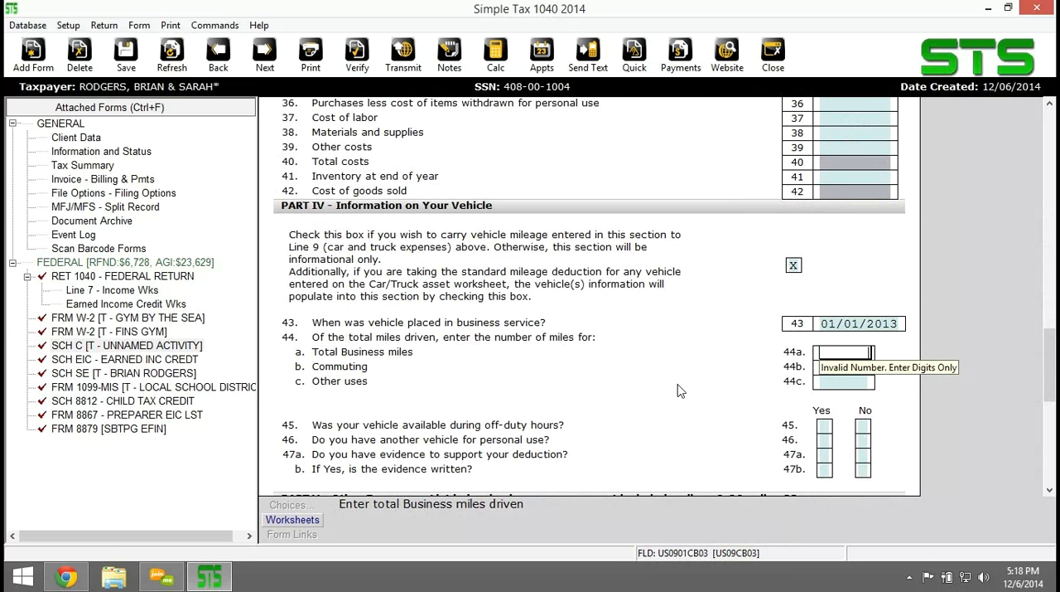
Enter 1235 total business miles on line 44a, leaving the commuting miles blank.
text(123)
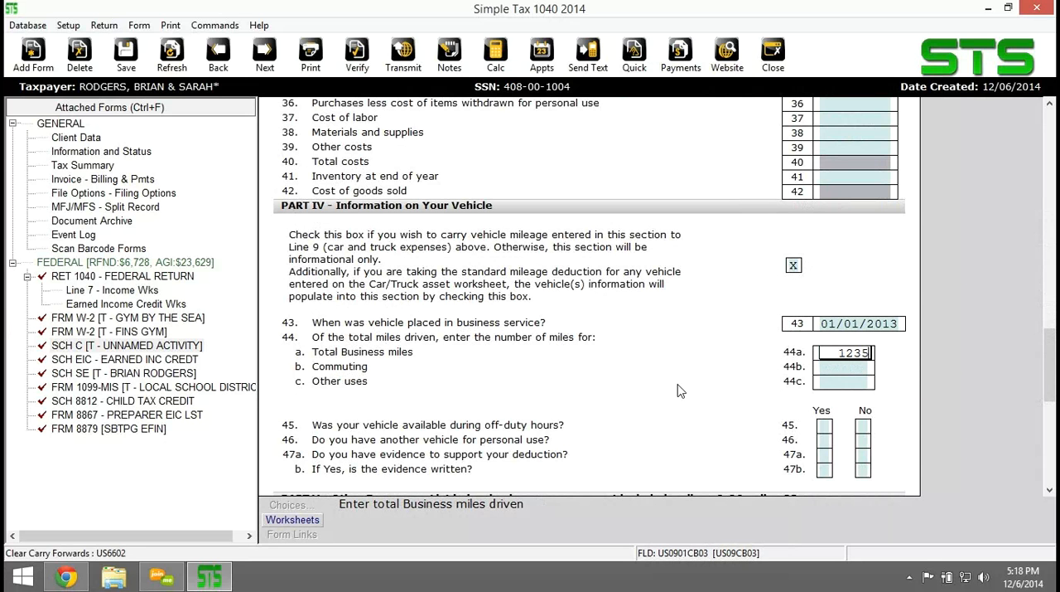
text(5)
key(Tab)
key(Tab)
click(851, 367)
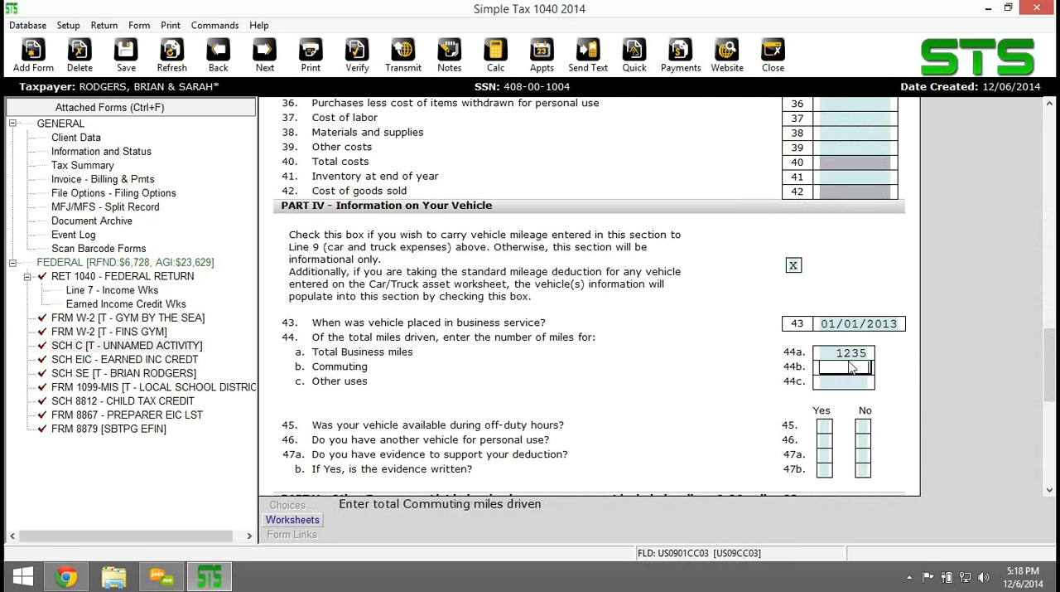
Answer Yes to vehicle questions 45, 46, 47a and 47b on off-duty availability, another personal vehicle, and written evidence.
key(Tab)
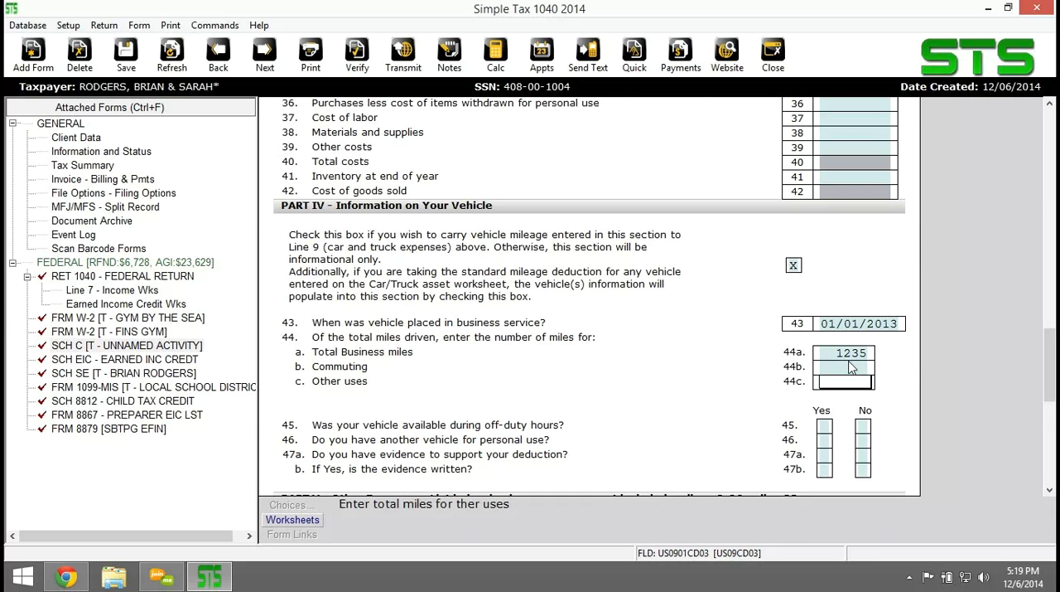
key(Tab)
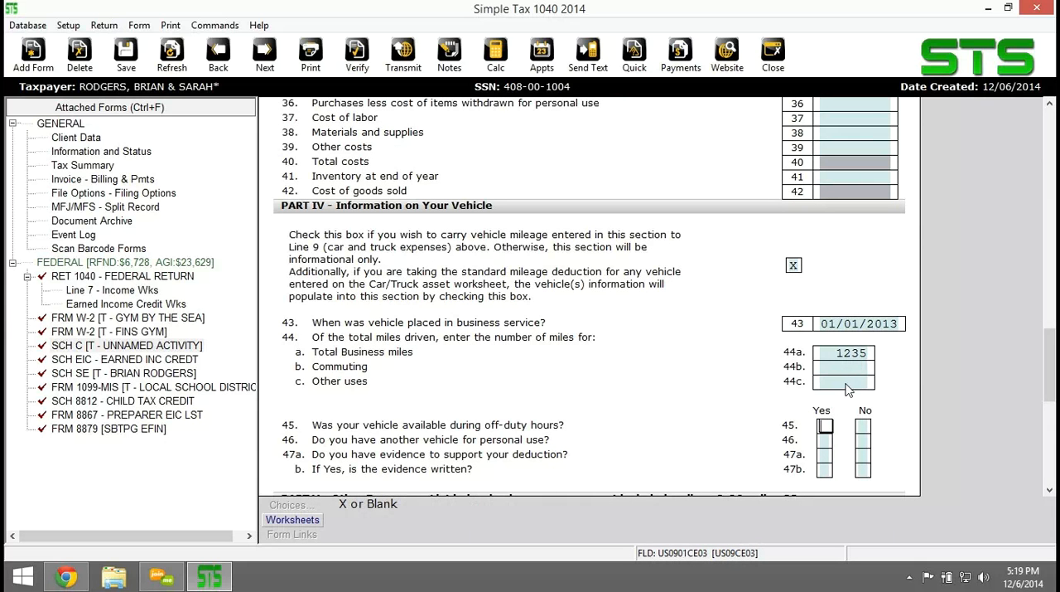
click(826, 440)
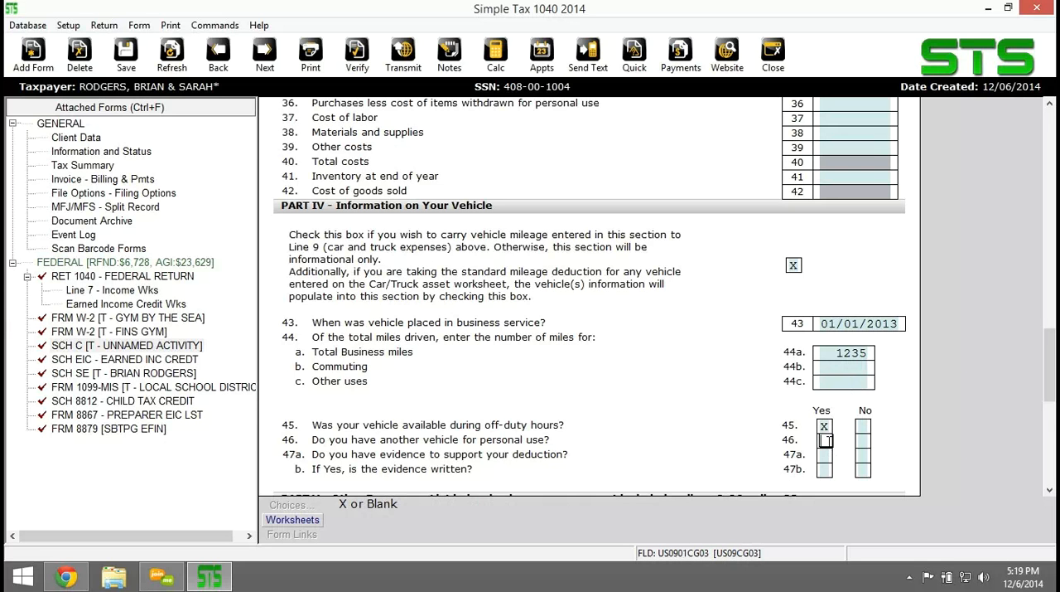
click(826, 457)
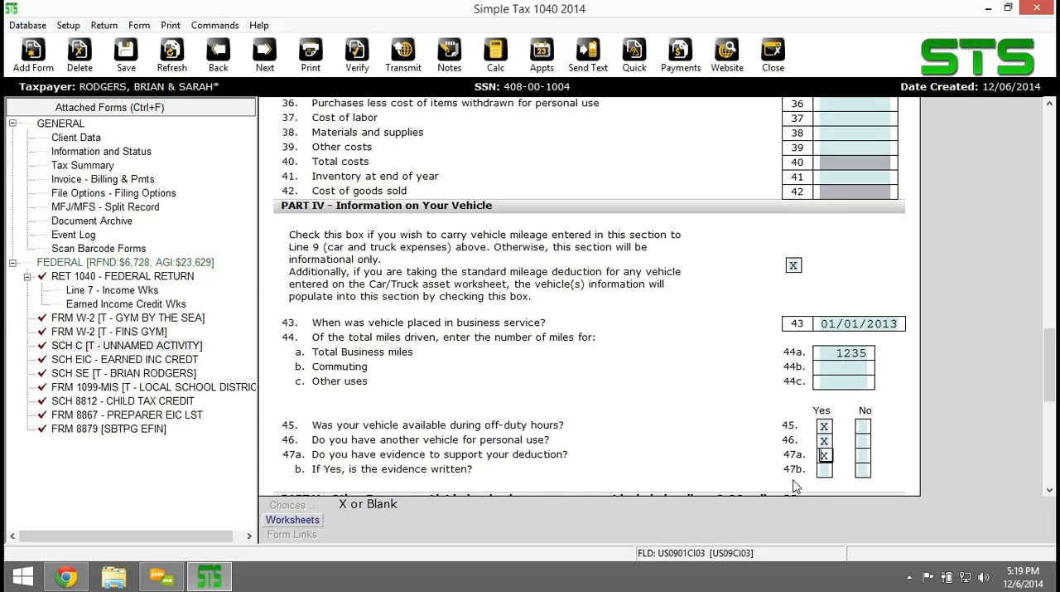
click(824, 470)
scroll(695, 383, down, 1)
scroll(695, 383, down, 2)
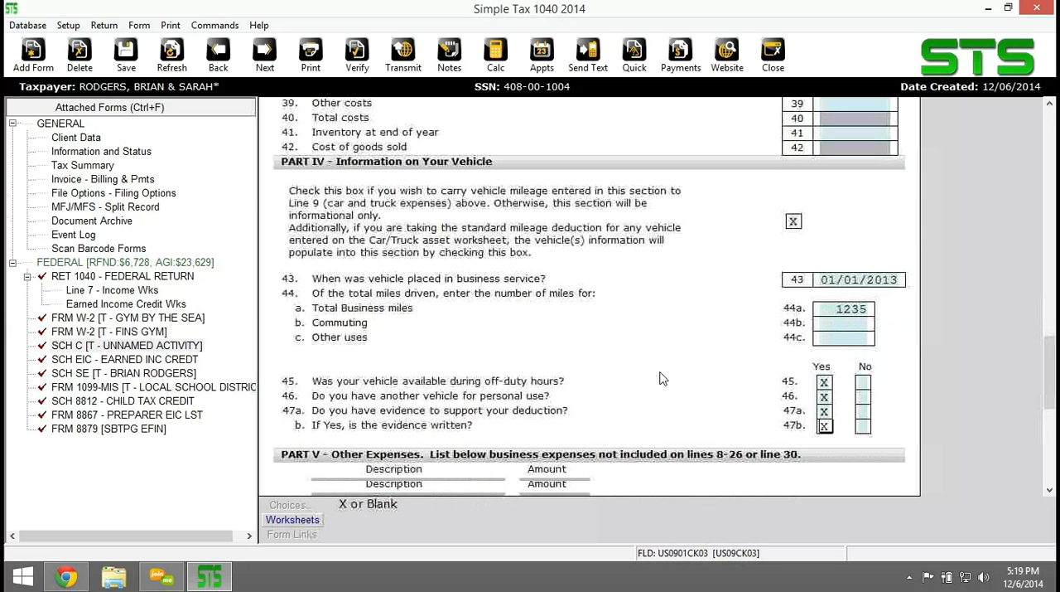
scroll(663, 379, down, 1)
scroll(663, 378, down, 2)
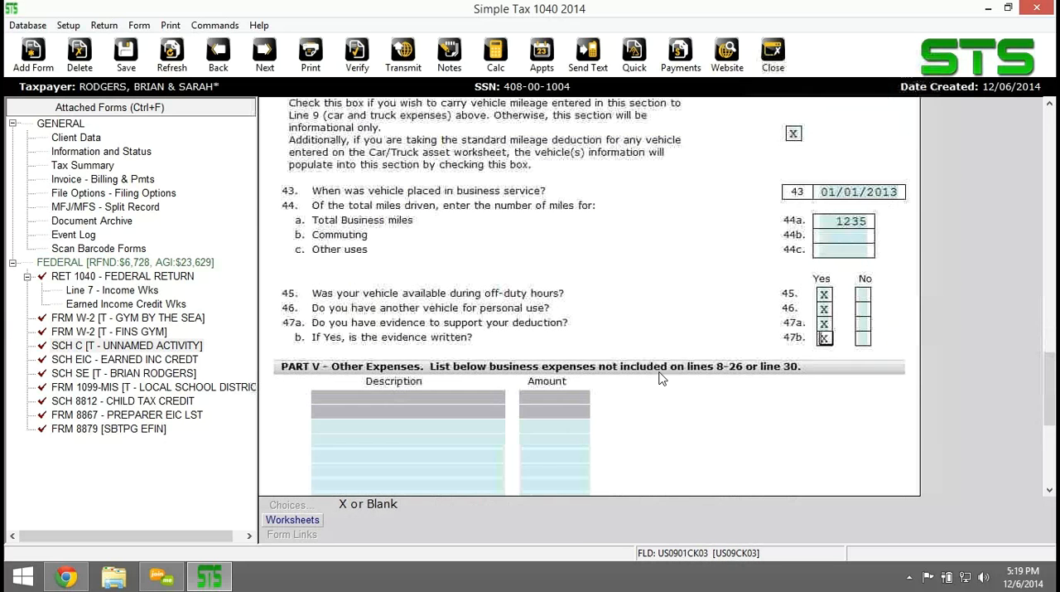
scroll(661, 379, up, 2)
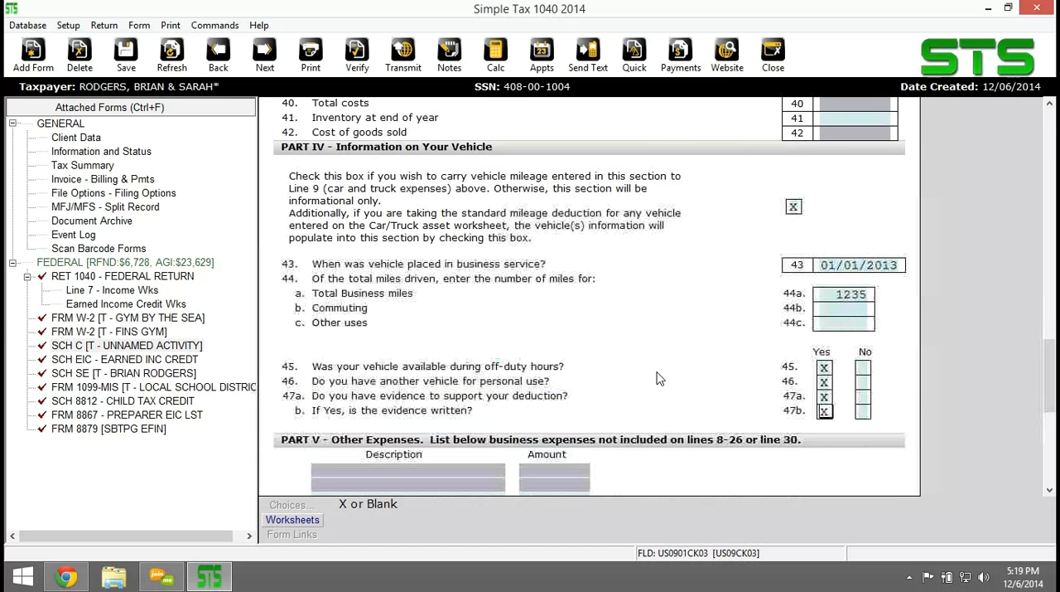
scroll(611, 372, up, 2)
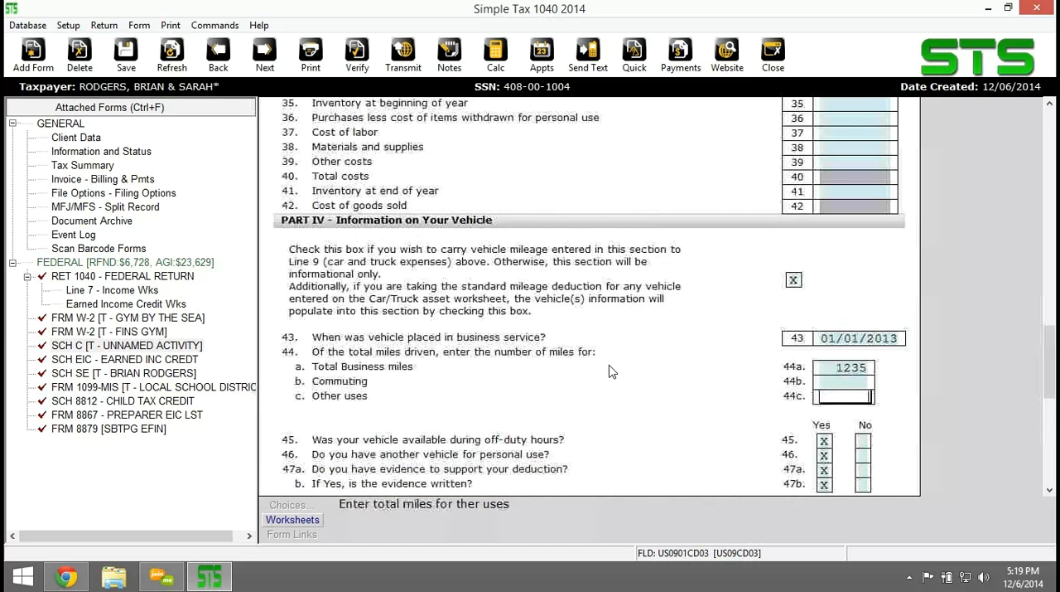
Look through the extra entry rows in the Part V Other Expenses worksheet, from the form's last description row, and close it.
scroll(609, 372, down, 5)
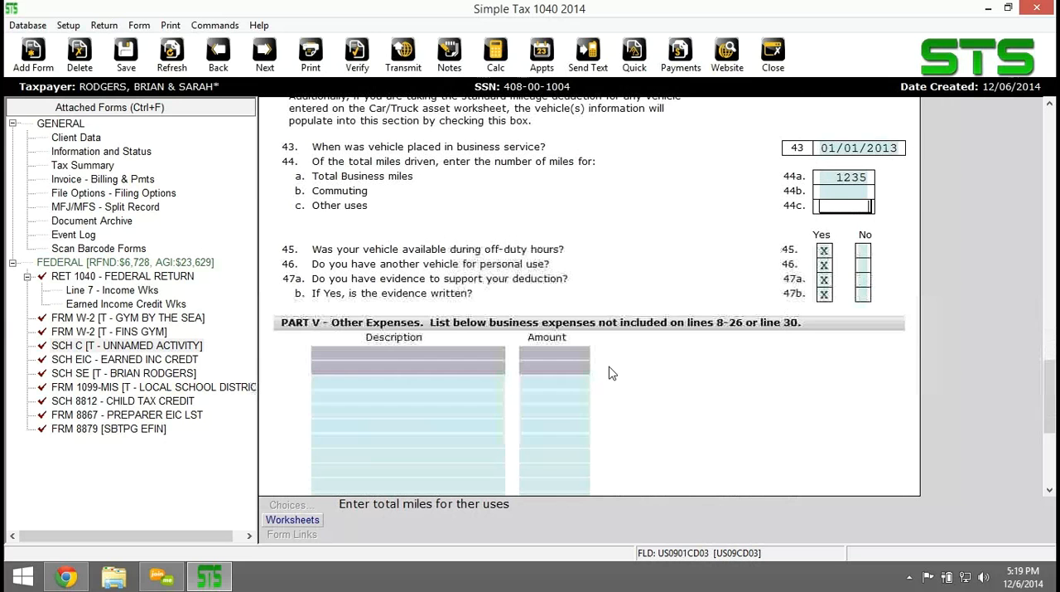
scroll(612, 372, down, 2)
click(373, 324)
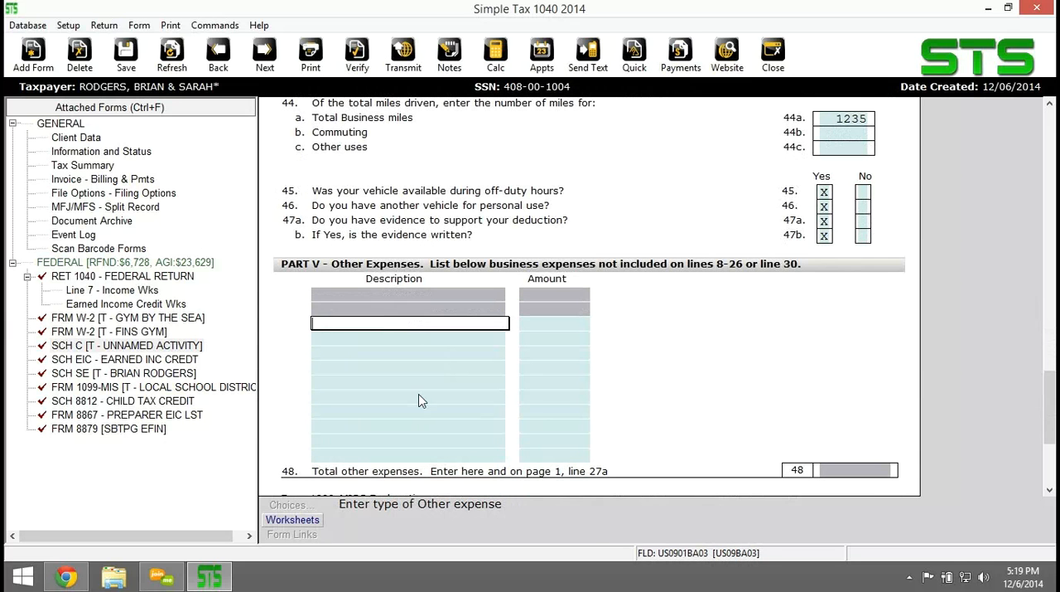
scroll(431, 415, down, 1)
click(431, 412)
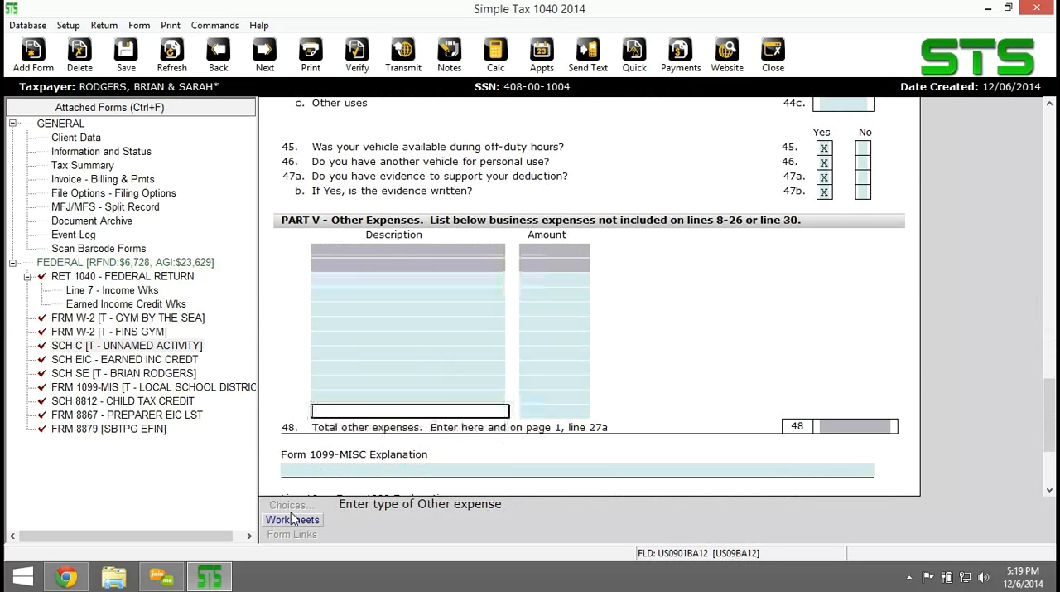
click(292, 520)
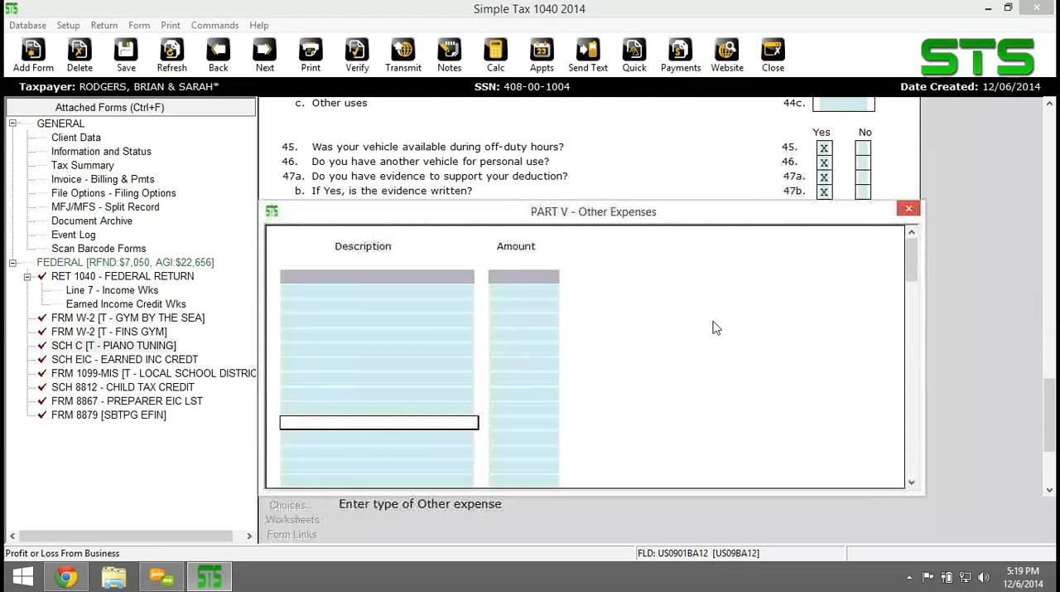
scroll(652, 379, down, 5)
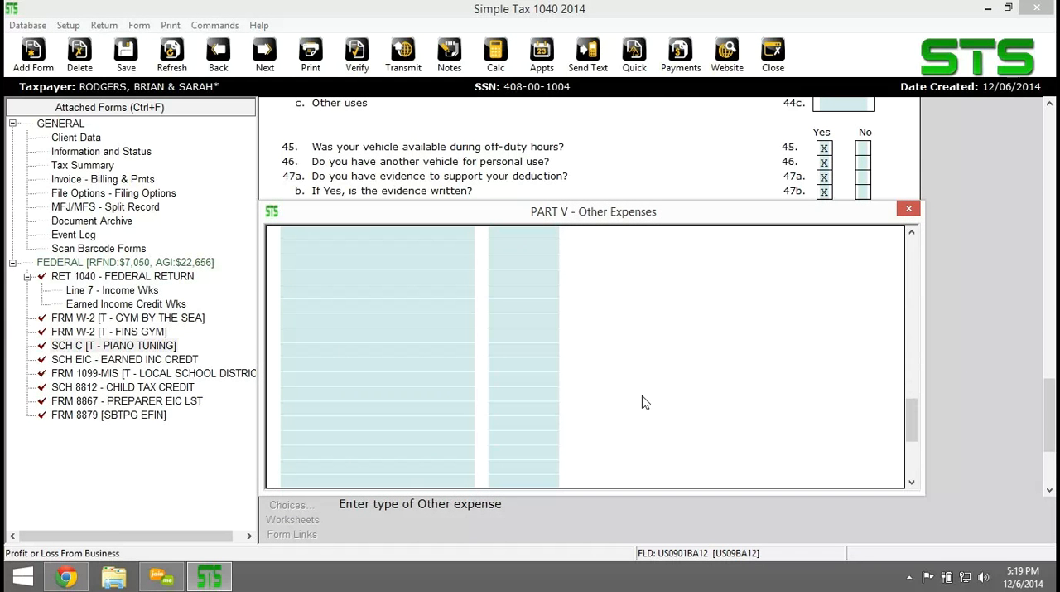
click(376, 482)
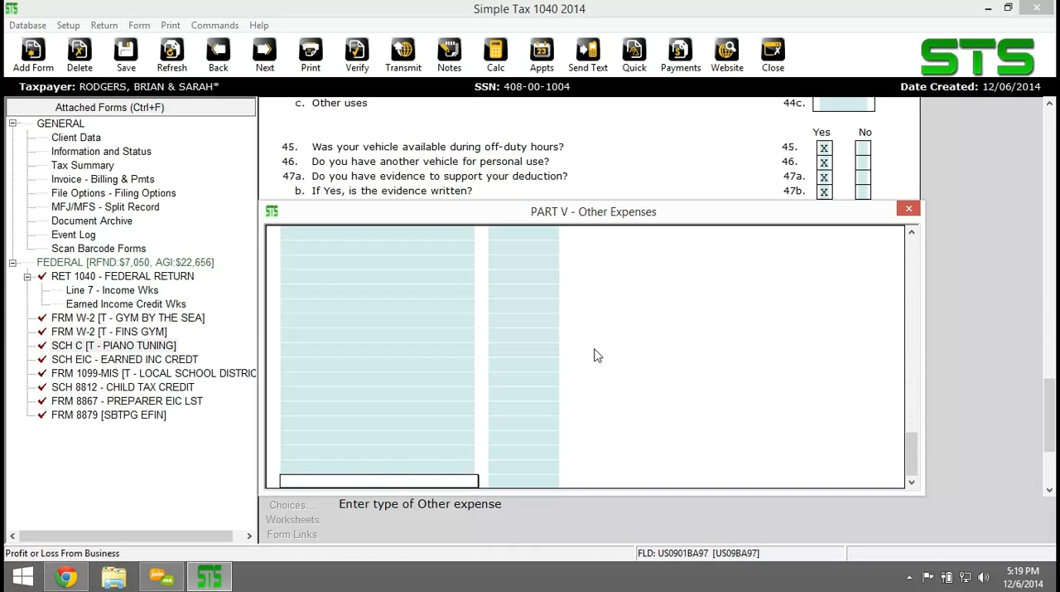
click(908, 210)
Add PHONE CALLS with an amount of 15 as the first entry in Part V, Other Expenses.
text(CALLS)
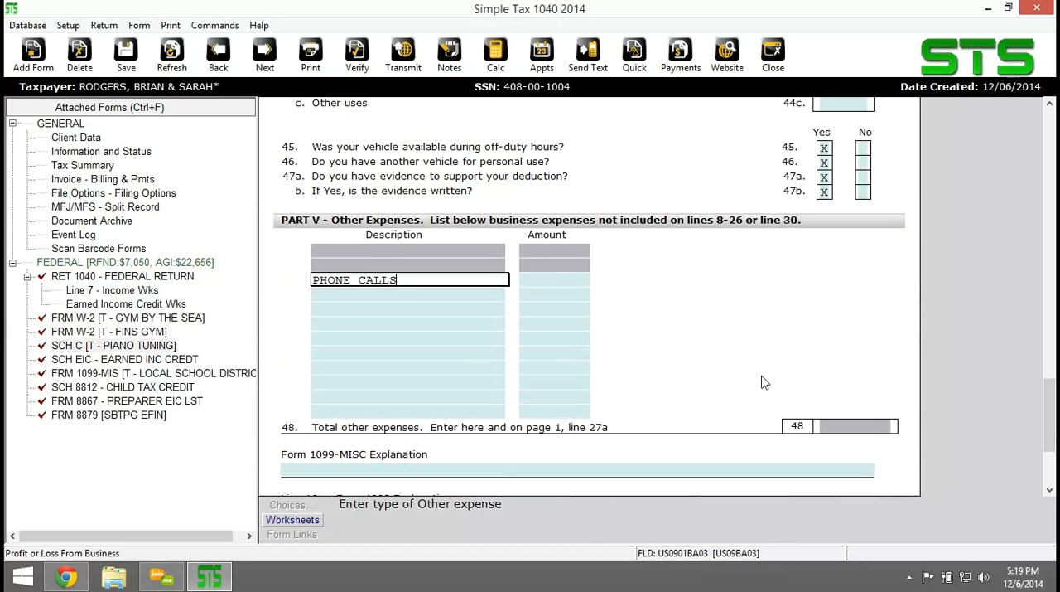
key(Tab)
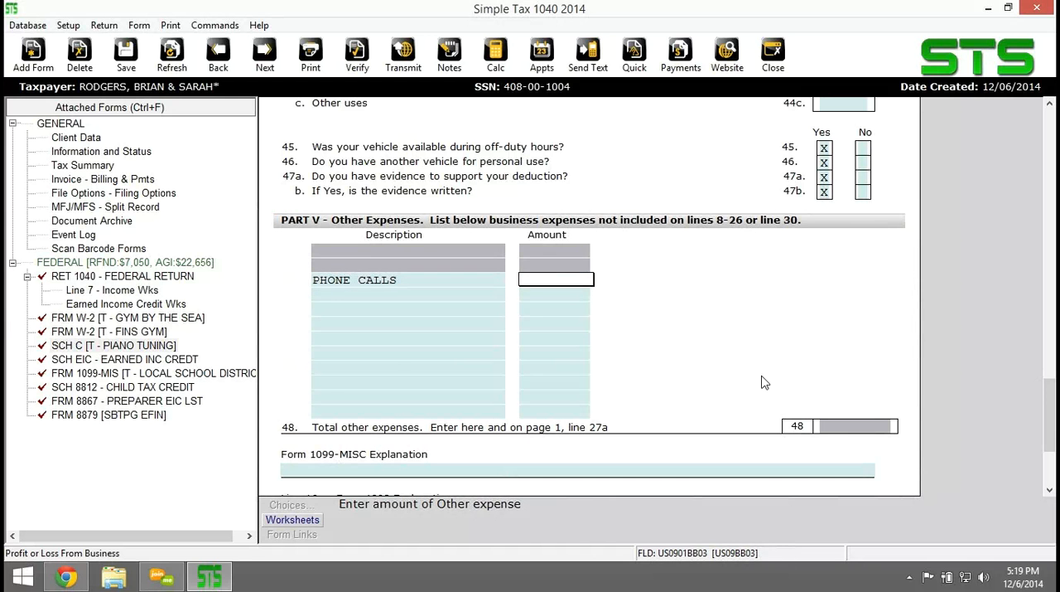
text(15)
key(Tab)
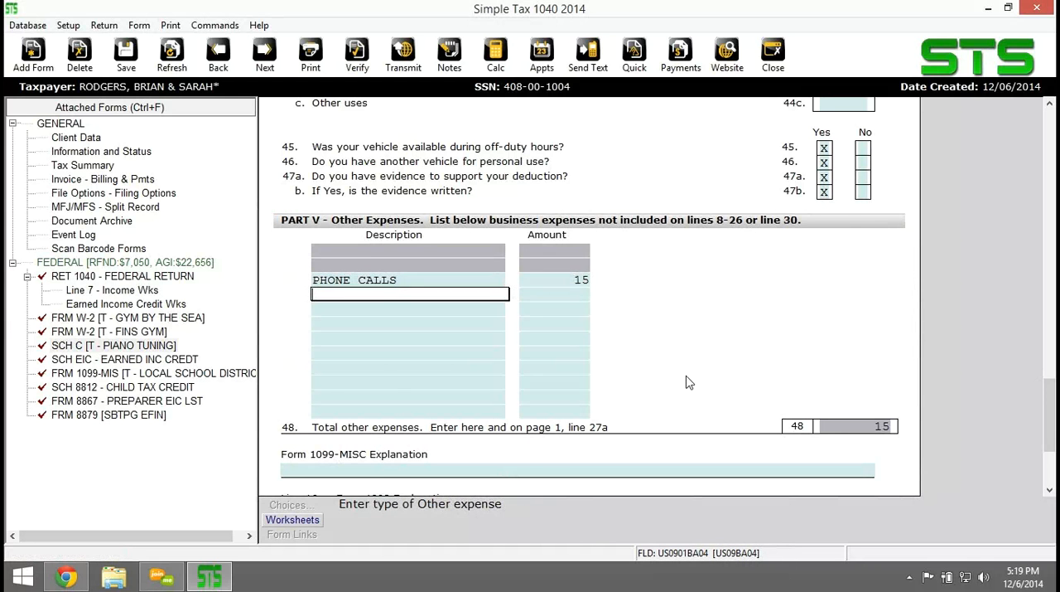
Review the Schedule C expenses, net profit, gross income, and accounting method and participation answers.
scroll(678, 379, up, 2)
scroll(675, 372, up, 4)
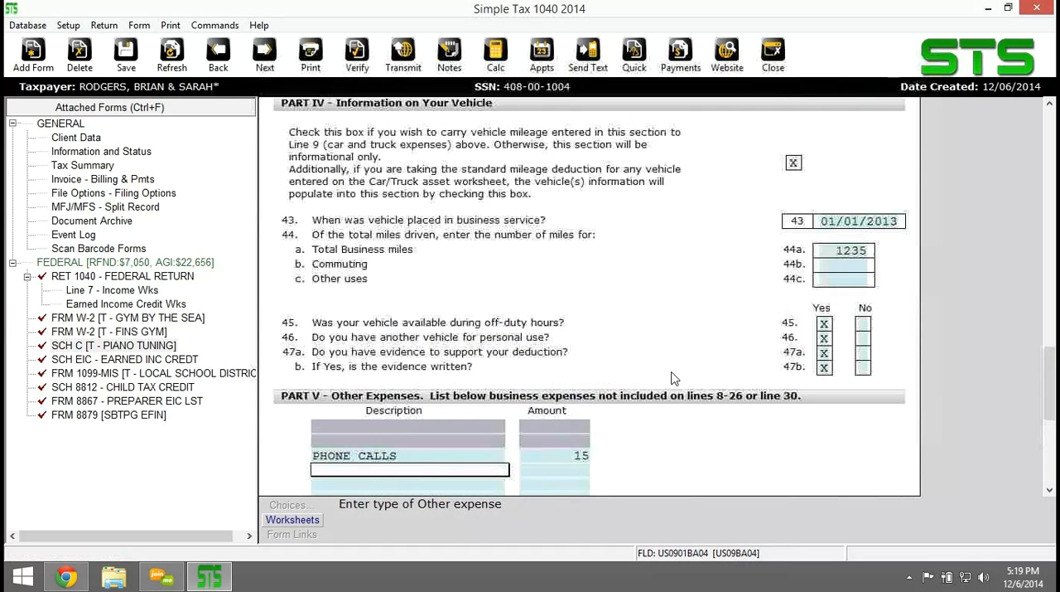
scroll(669, 366, up, 5)
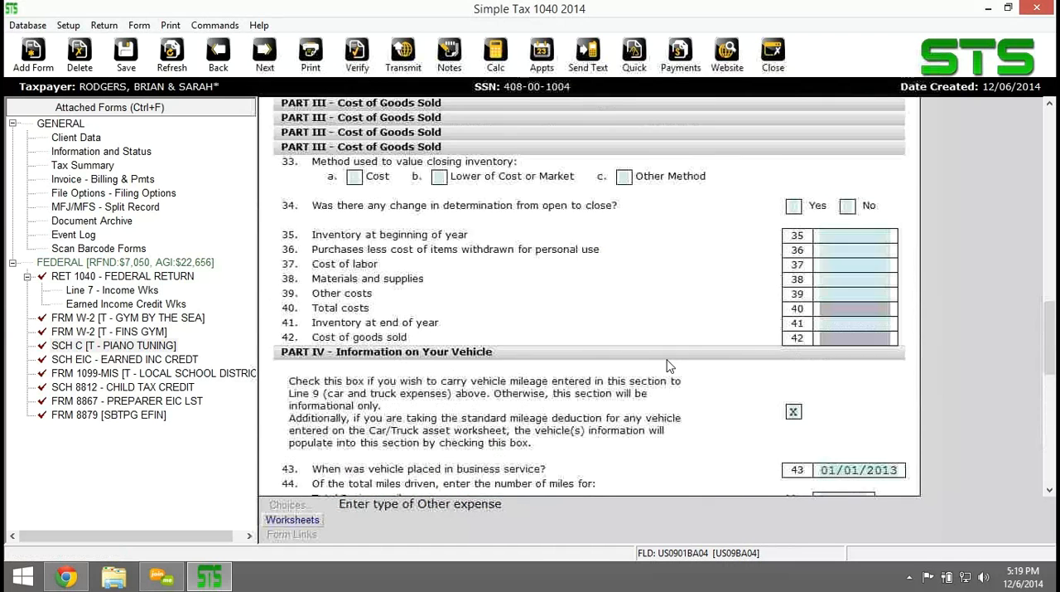
scroll(670, 367, up, 3)
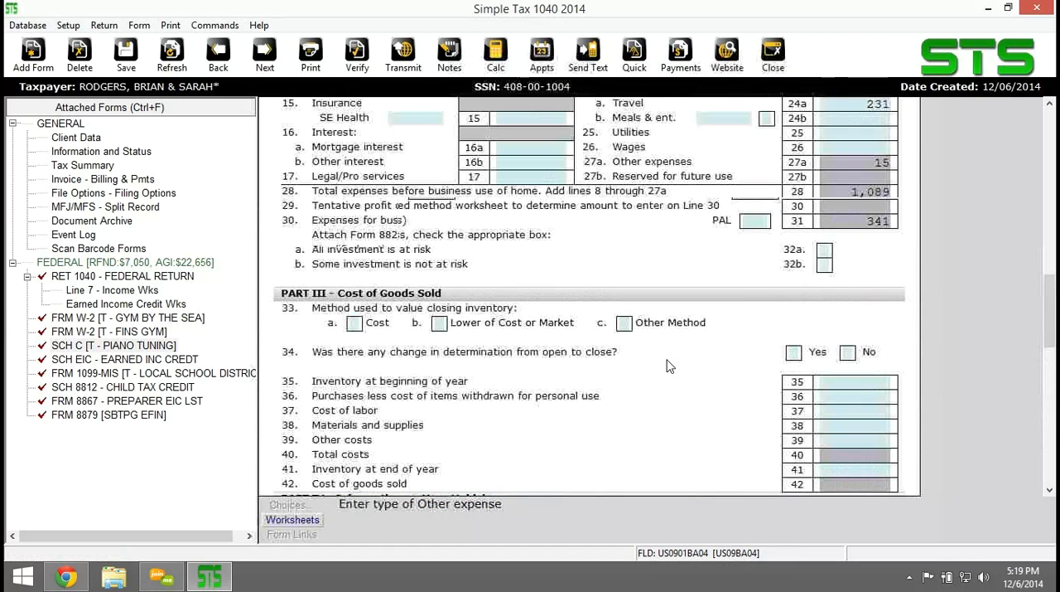
scroll(670, 366, up, 3)
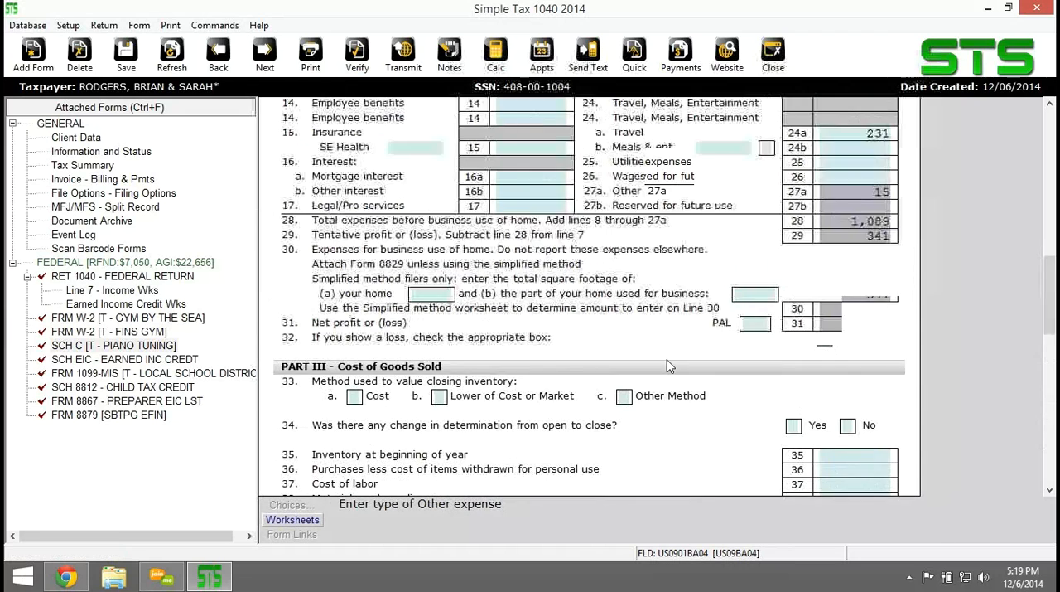
scroll(669, 367, up, 6)
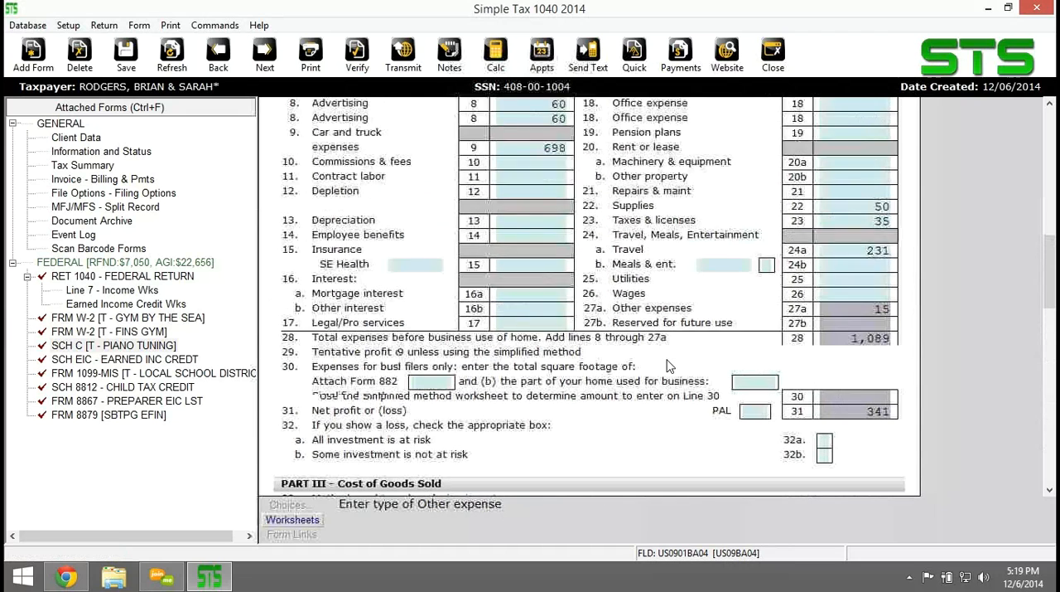
scroll(669, 367, up, 6)
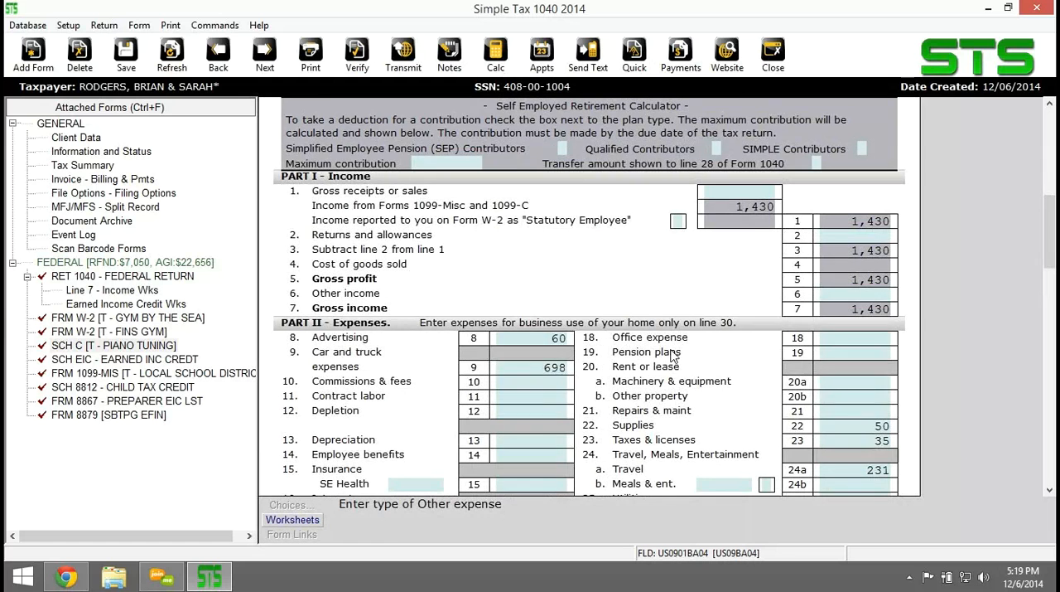
scroll(669, 366, up, 4)
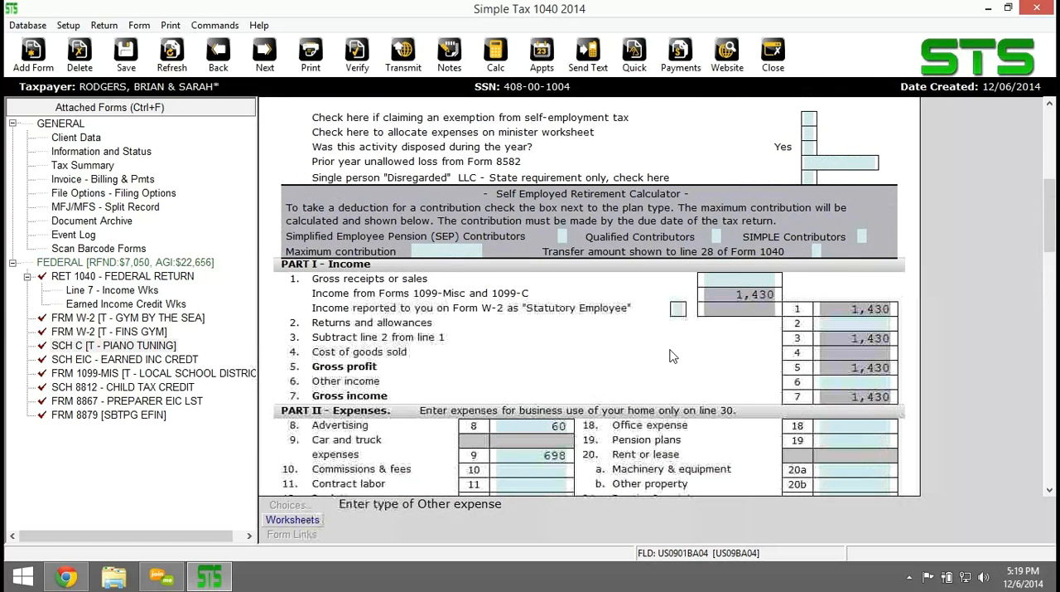
scroll(672, 356, up, 4)
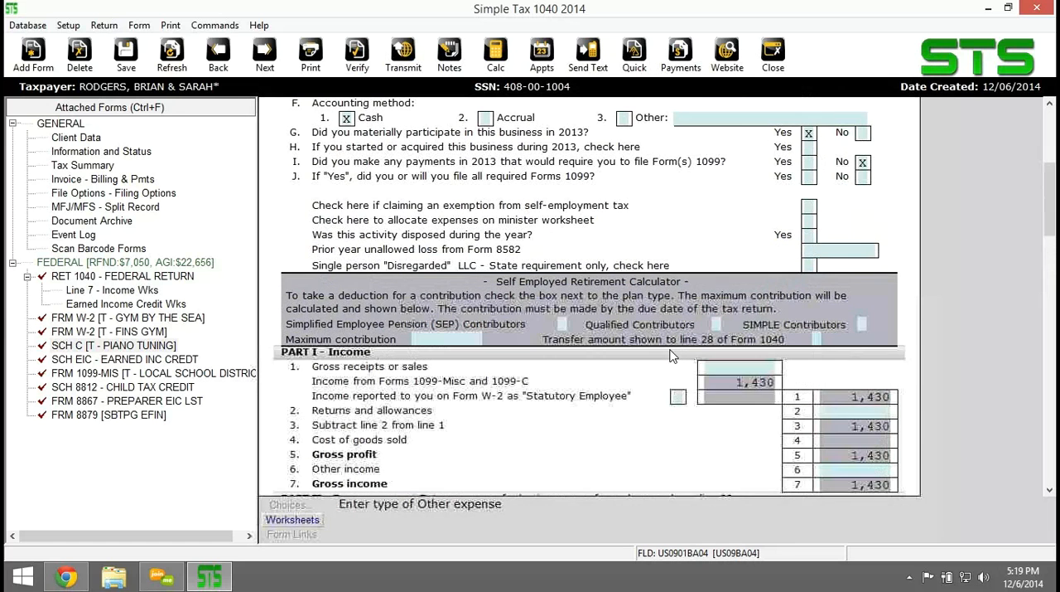
scroll(672, 356, up, 4)
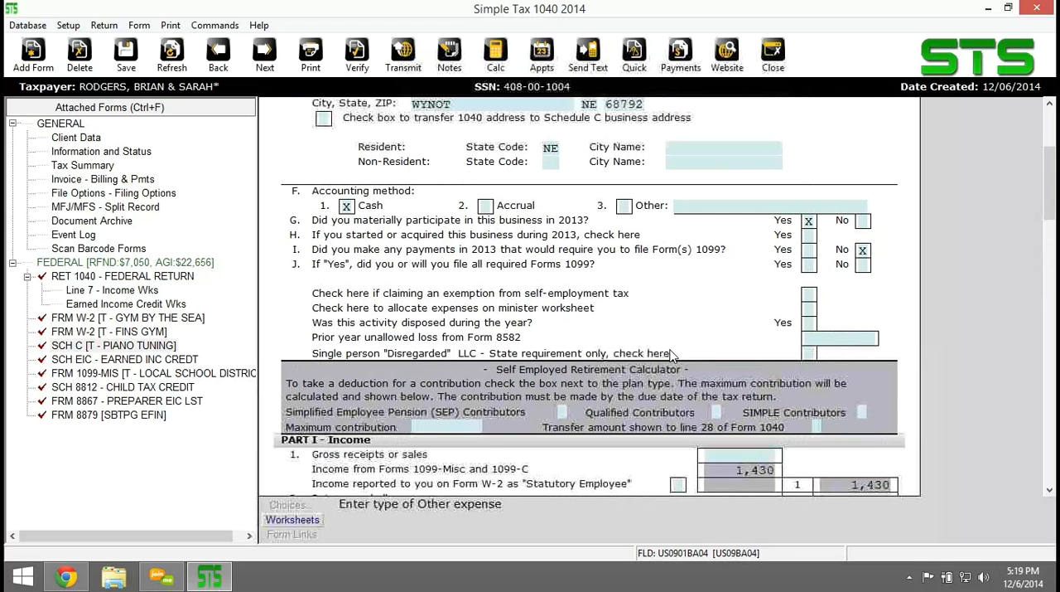
scroll(613, 367, down, 3)
scroll(613, 367, down, 10)
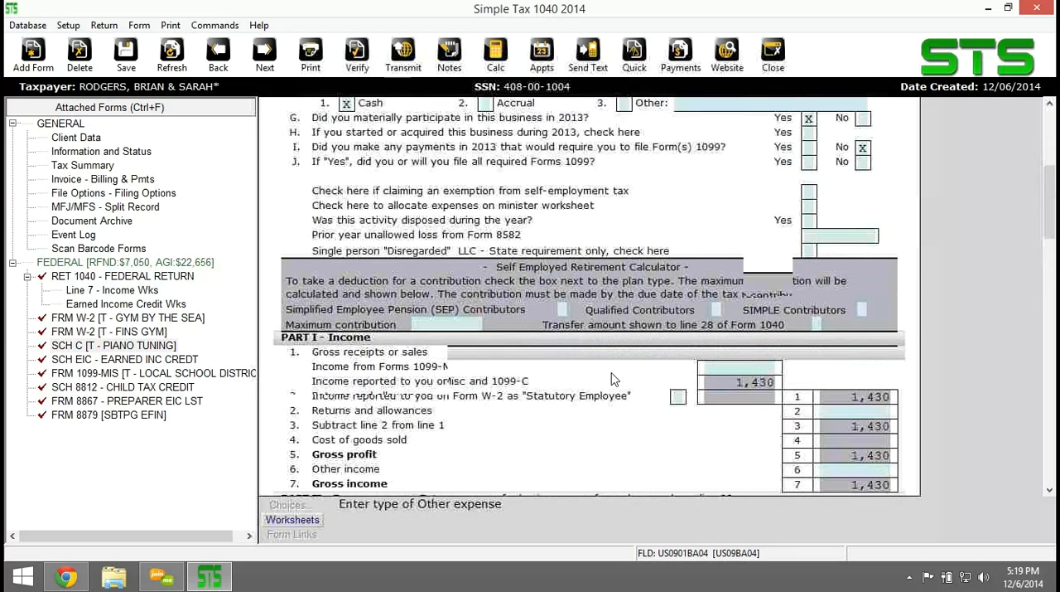
Clear the Part IV box on Schedule C that carries the entered vehicle mileage to Line 9.
scroll(619, 381, down, 9)
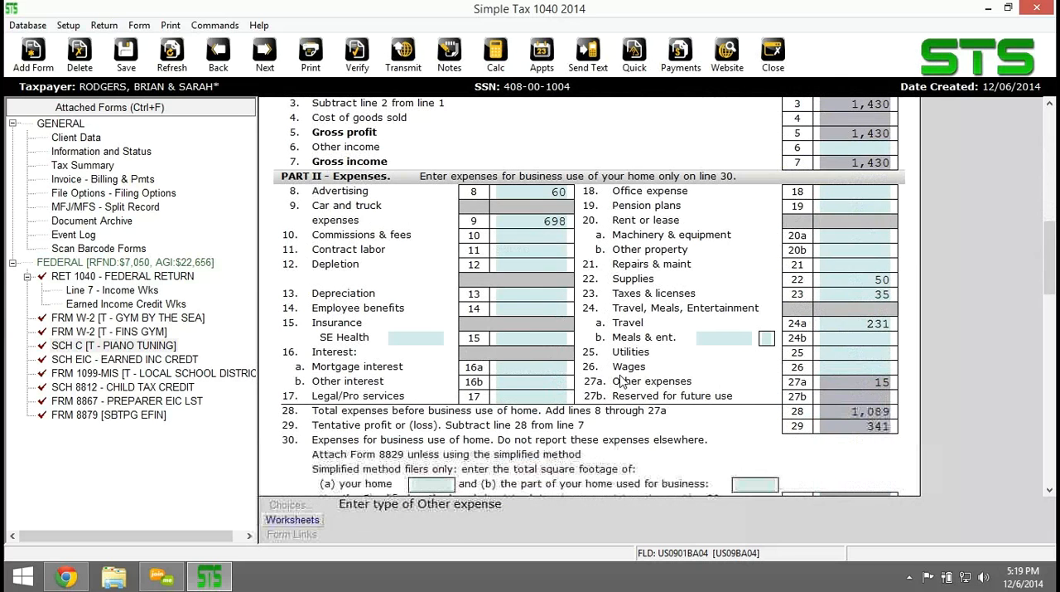
scroll(620, 381, down, 3)
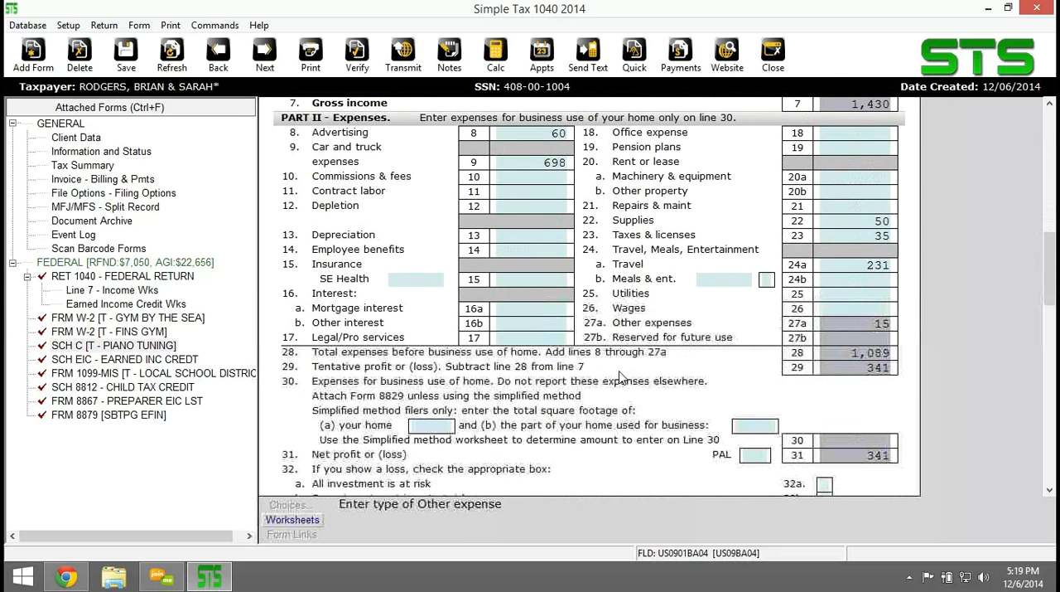
scroll(643, 335, down, 2)
scroll(643, 335, down, 9)
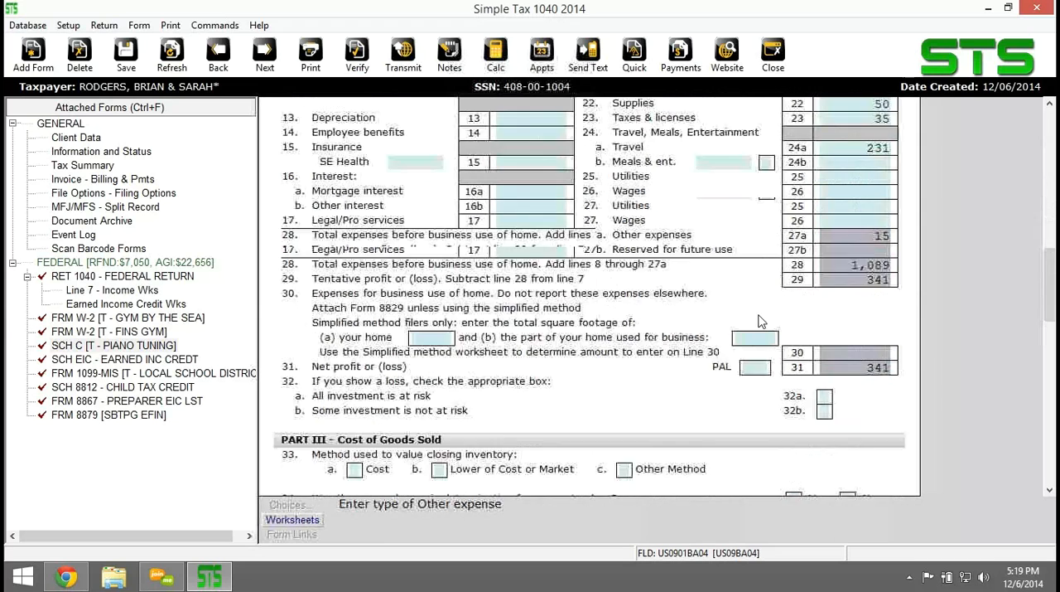
scroll(763, 318, down, 13)
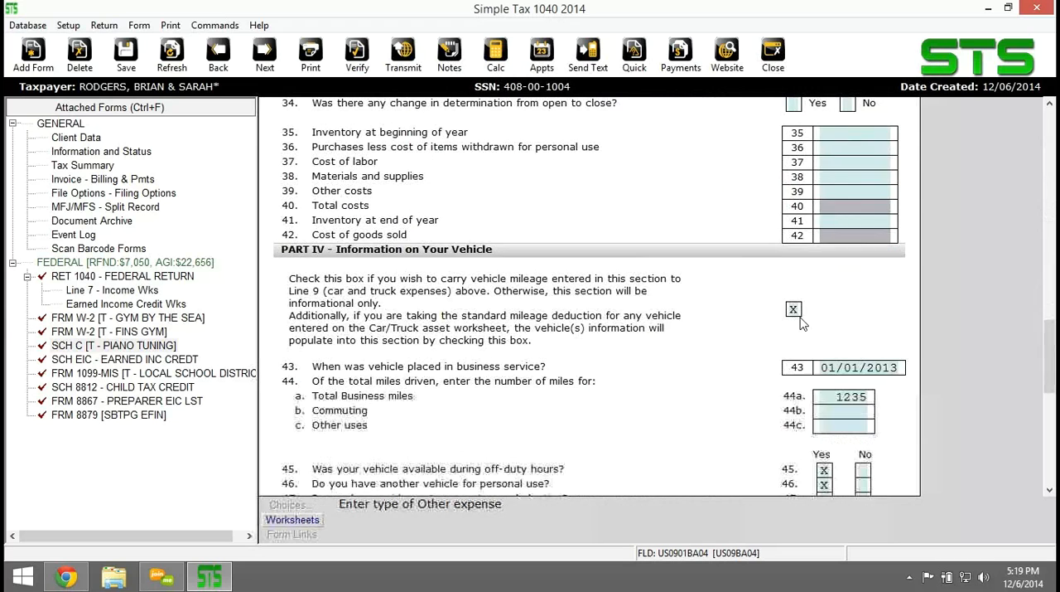
click(797, 315)
Add a Car/Truck depreciation asset, class Gas-powered Automobiles under 6000 lb, with basis 15000, salvage value 12000 and the standard mileage rate forced.
click(38, 54)
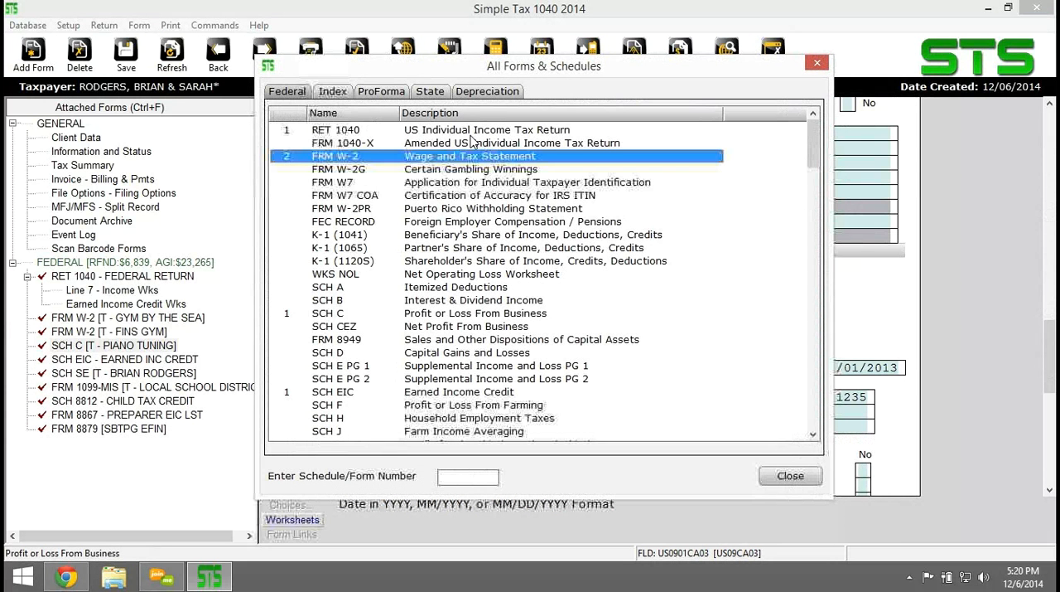
click(487, 91)
double_click(337, 132)
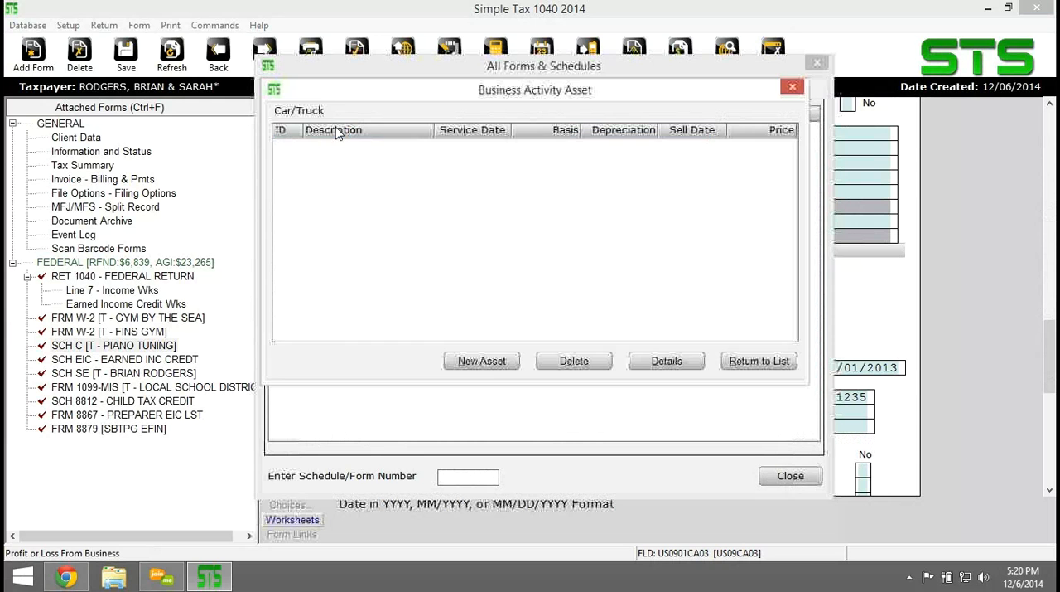
click(479, 360)
click(547, 223)
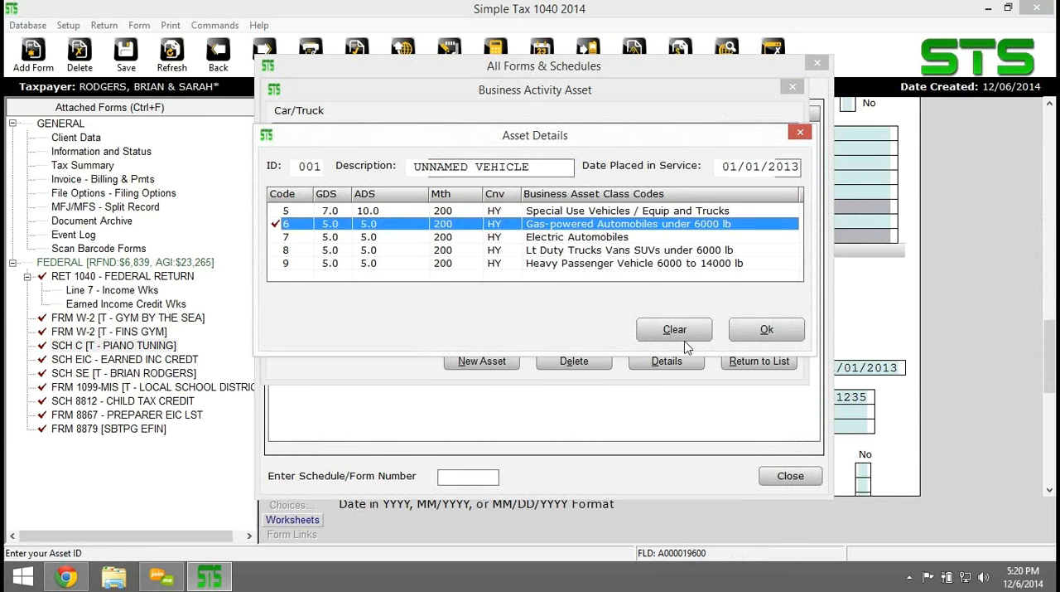
click(766, 330)
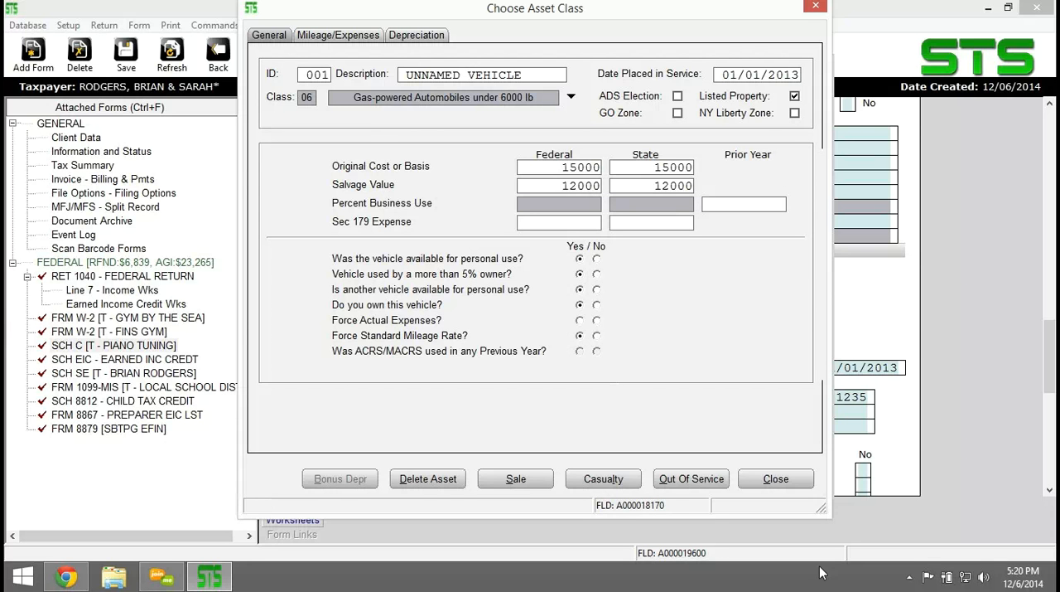
Answer No to Force Actual Expenses for the first vehicle asset.
click(325, 37)
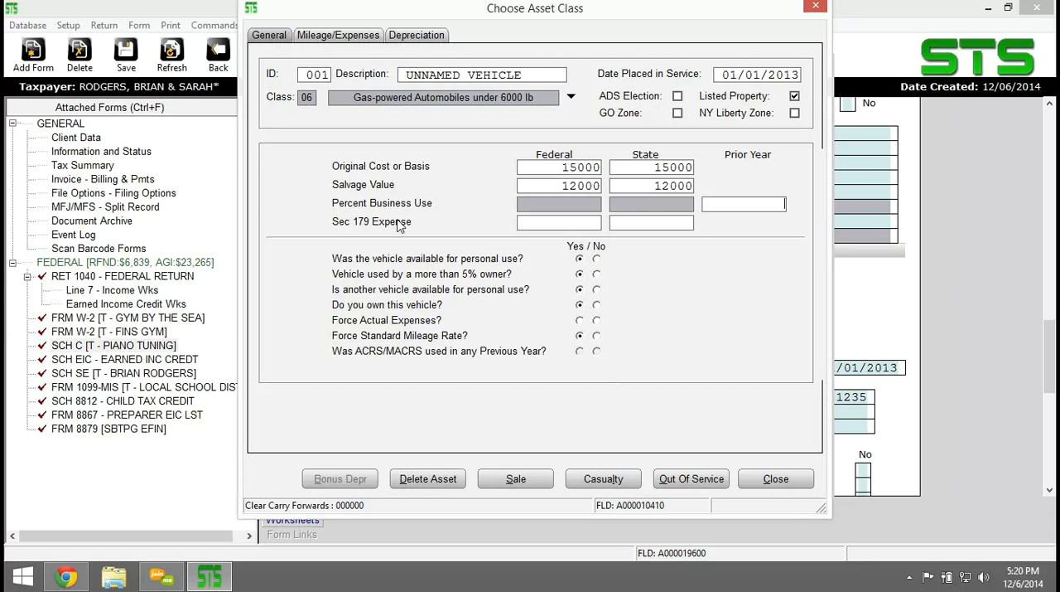
click(536, 284)
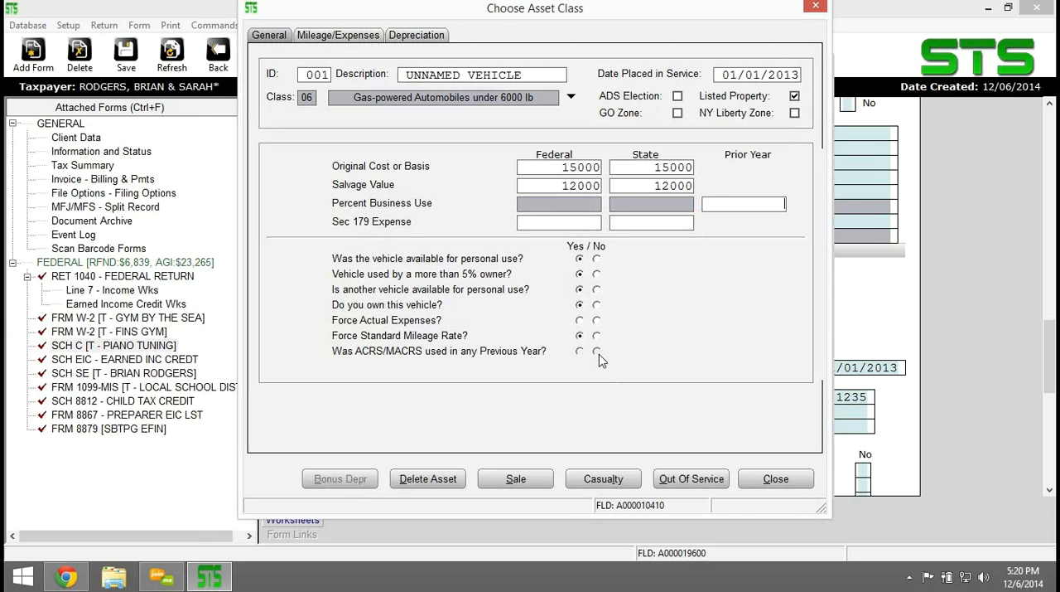
click(597, 320)
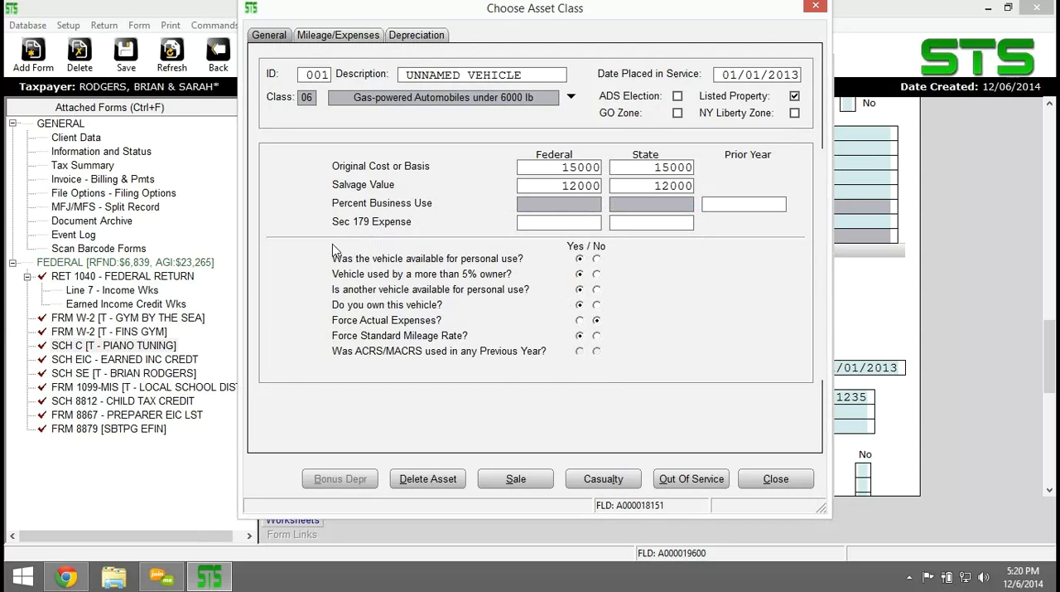
Set the first vehicle's total mileage to 1200, allocate 1200 miles to PIANO TUNING, and save the asset through the Special Depreciation Allowance notice.
click(341, 37)
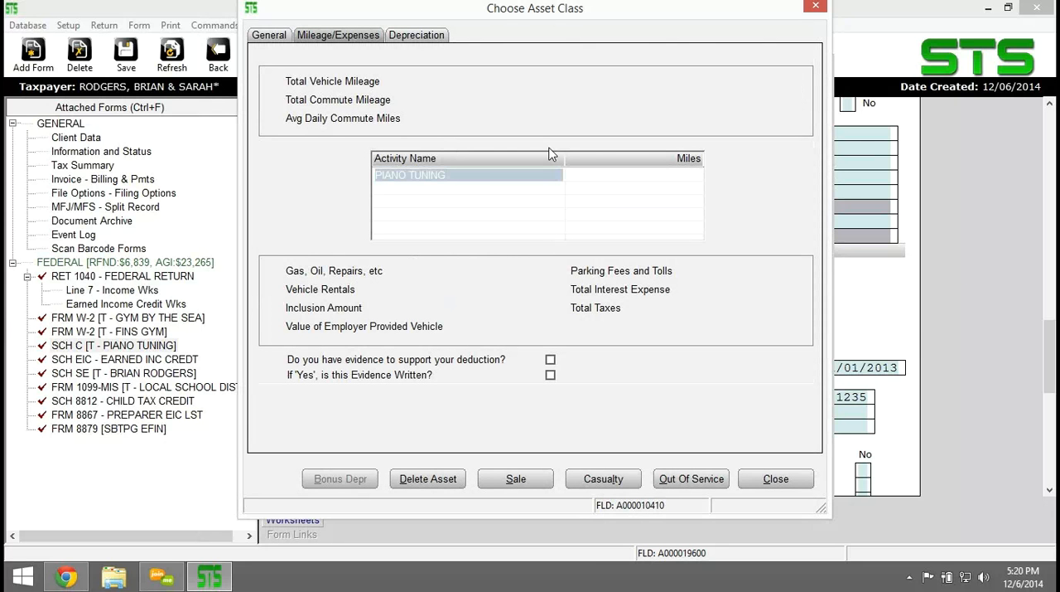
click(480, 119)
click(491, 100)
click(495, 81)
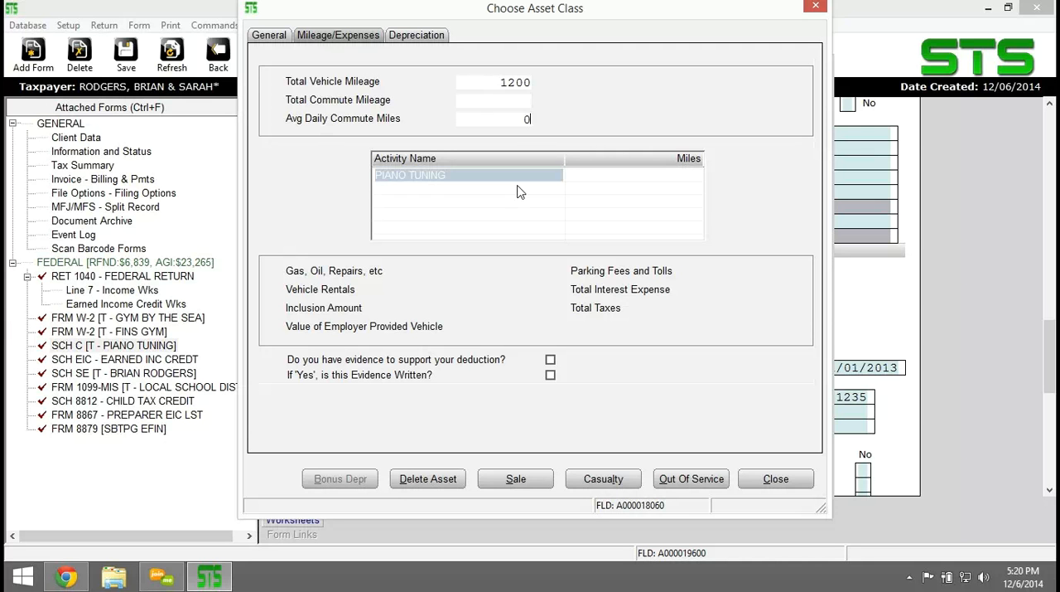
key(Tab)
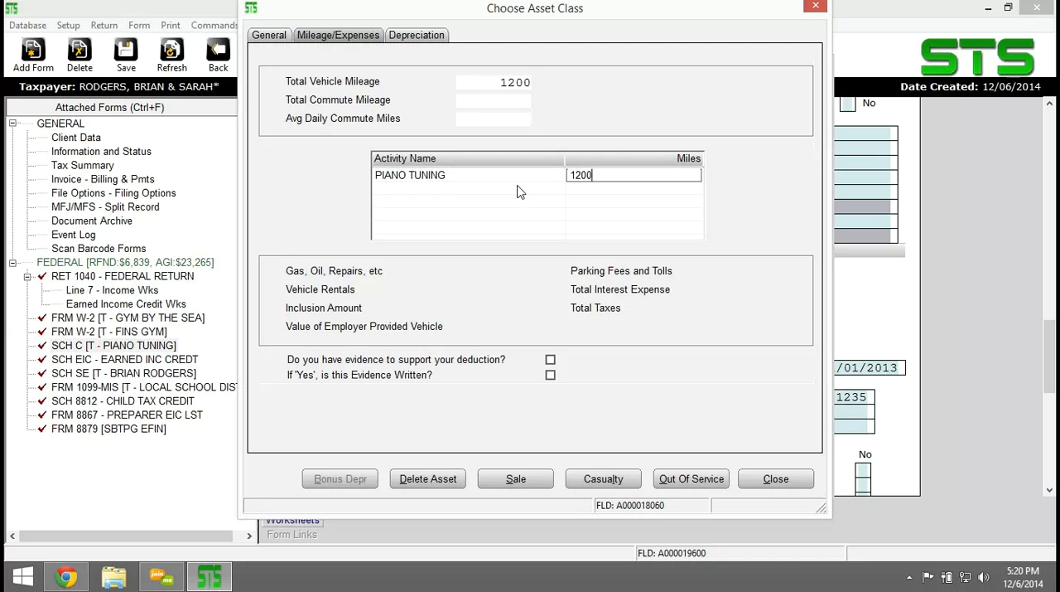
text(1200)
key(Return)
click(781, 484)
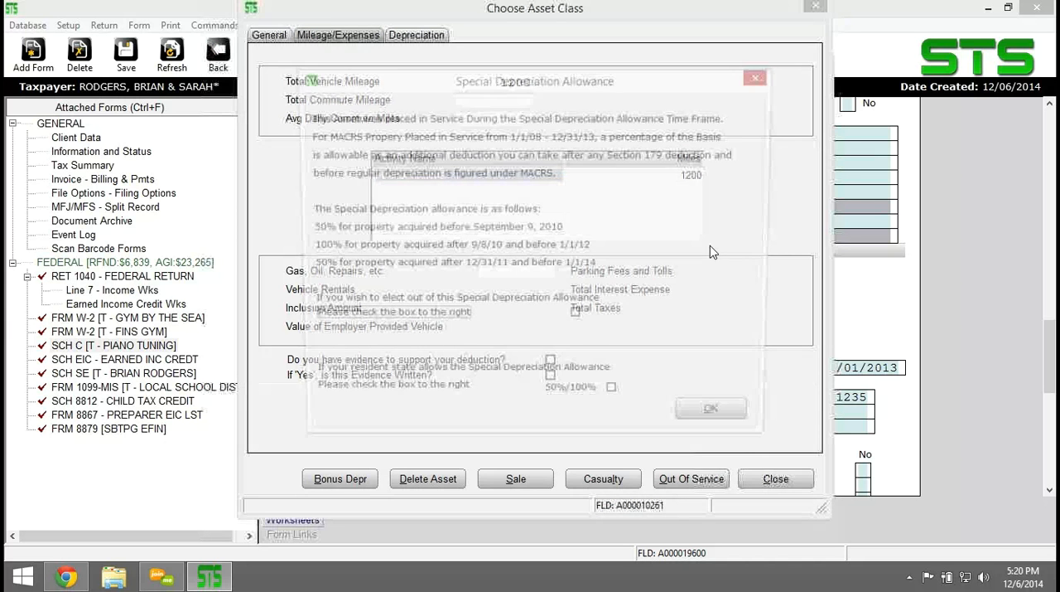
click(706, 417)
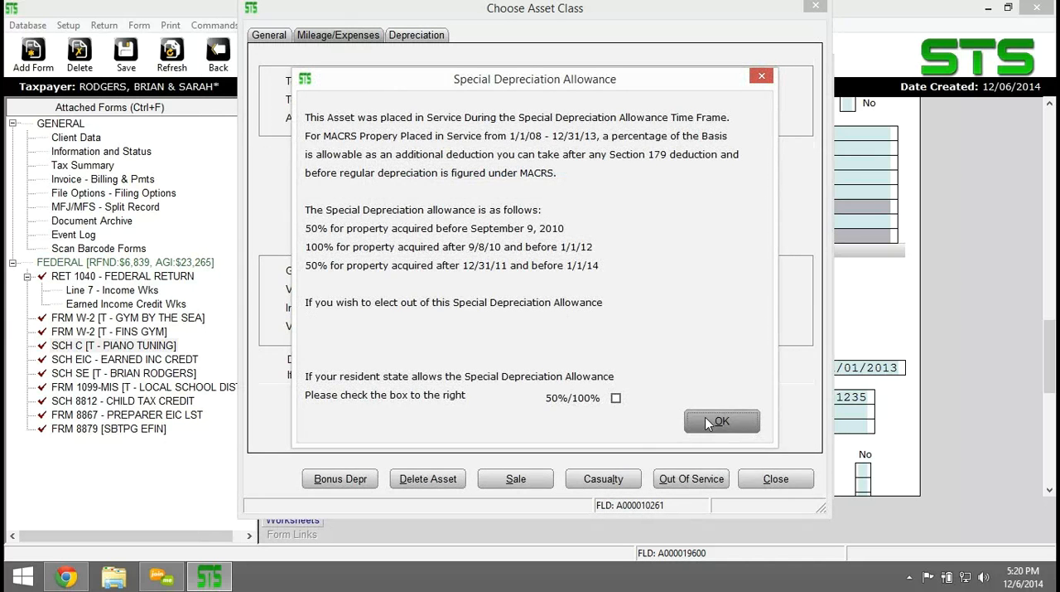
Create a second Car/Truck asset named BIG RED in class Lt Duty Trucks Vans SUVs under 6000 lb.
click(481, 362)
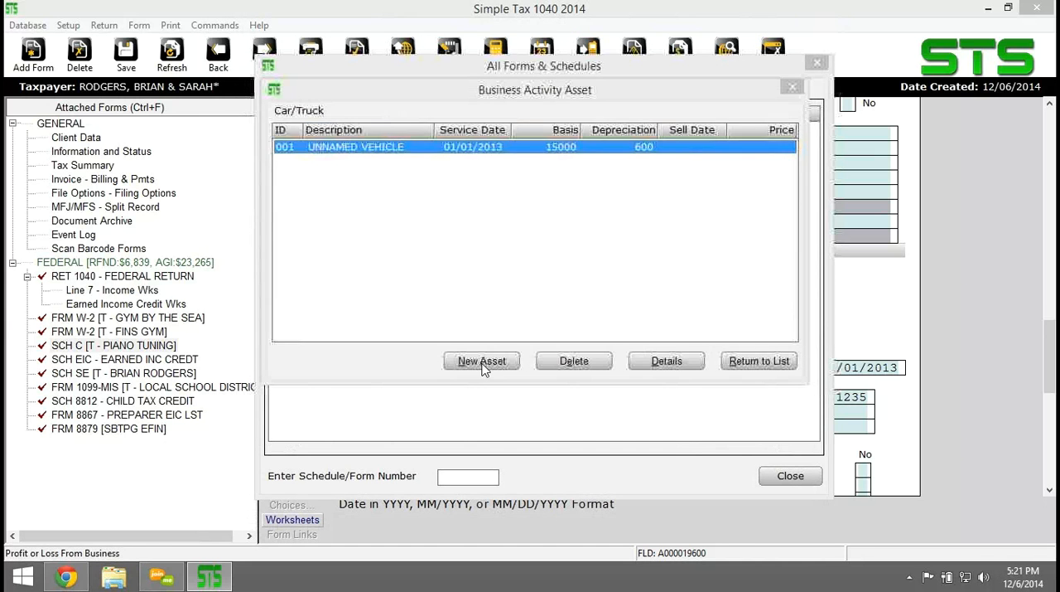
drag(538, 169, 288, 184)
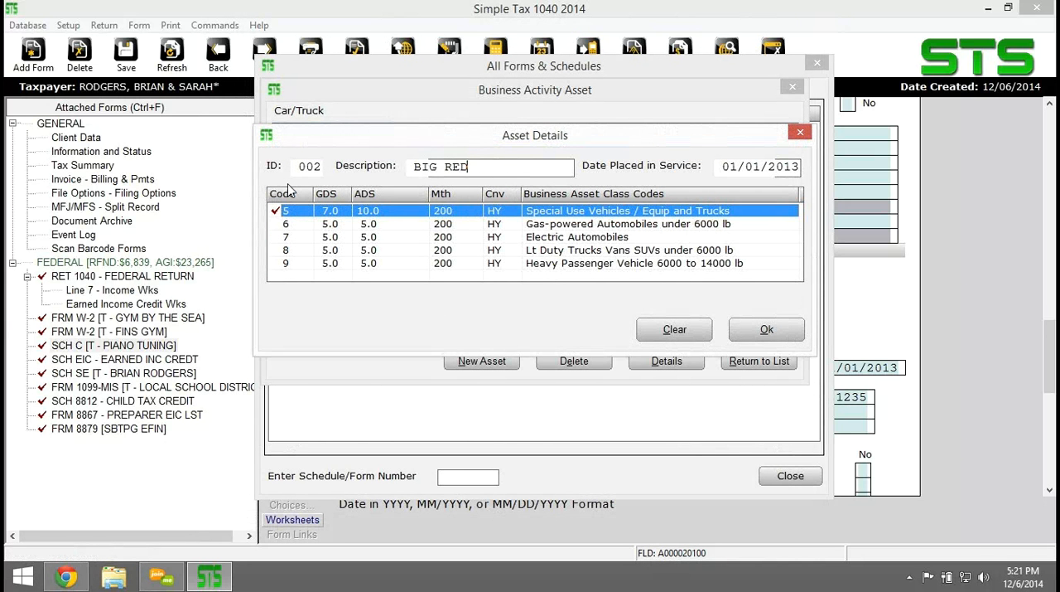
click(554, 253)
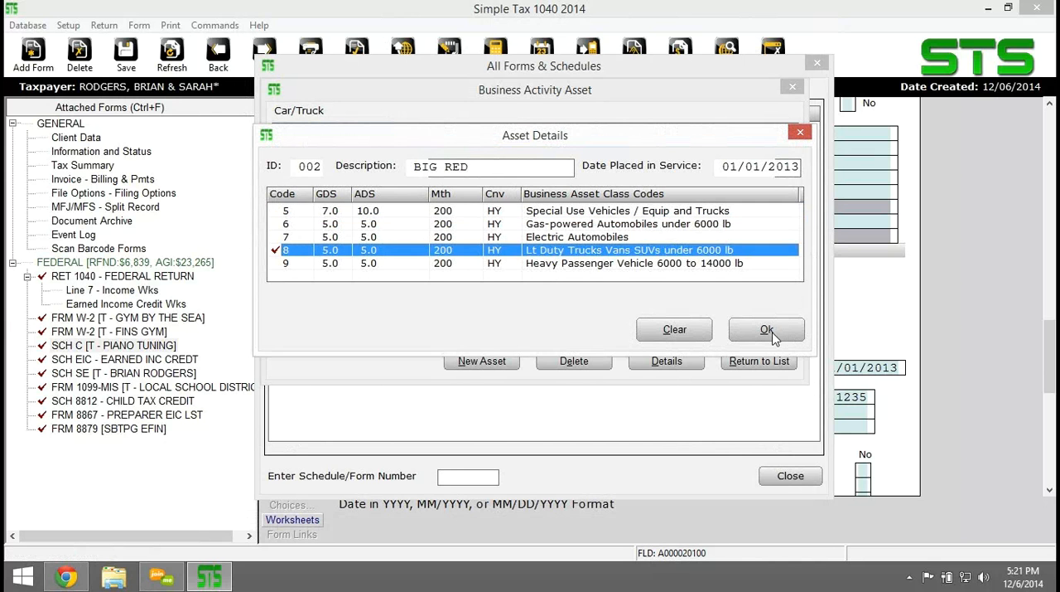
click(765, 329)
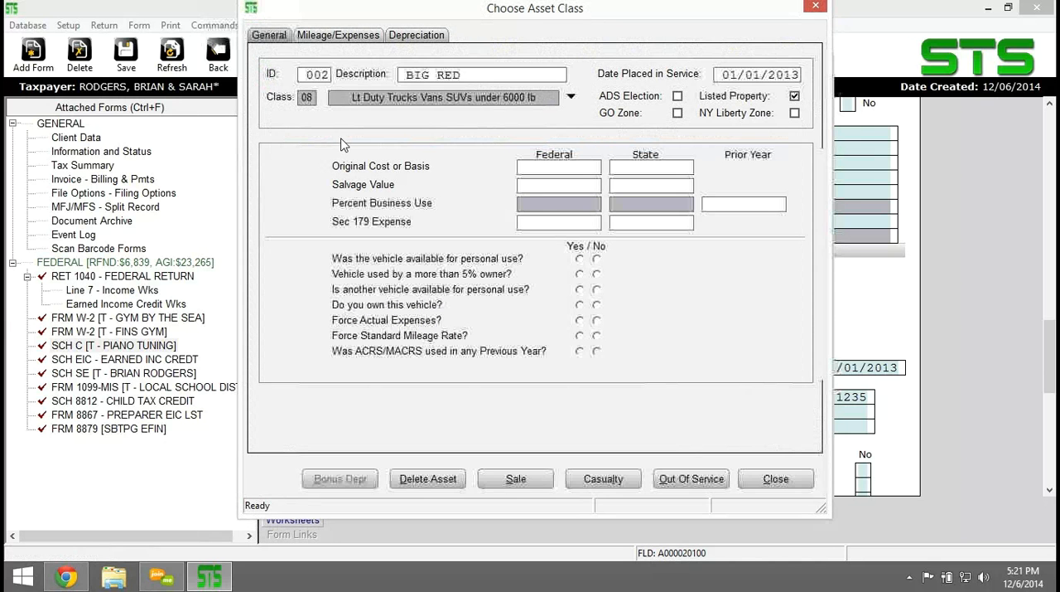
Set BIG RED's federal and state original cost to 25000 and salvage value to 2000.
click(582, 167)
text(250)
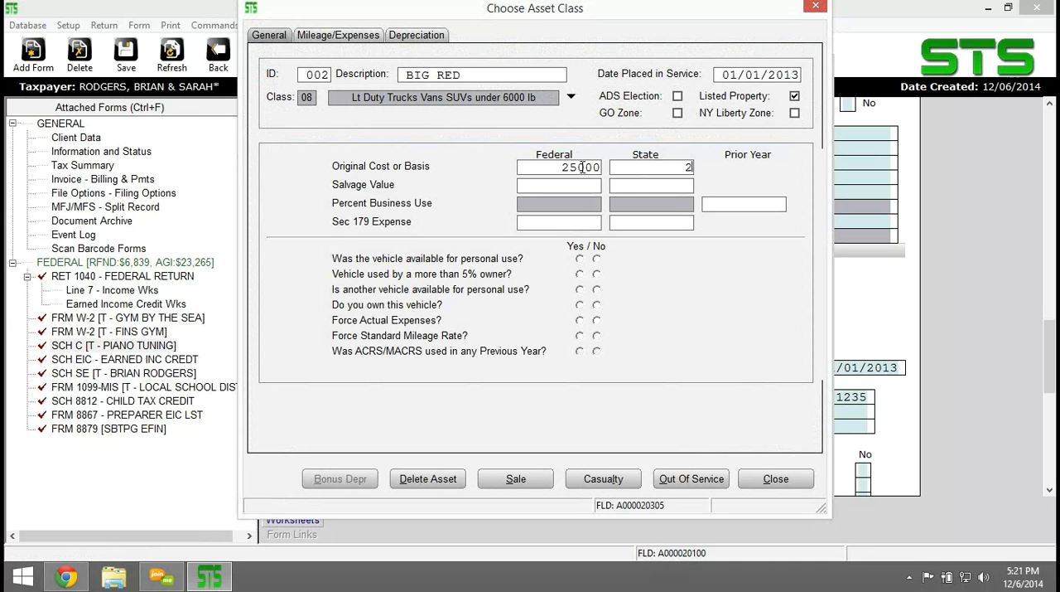
text(00)
key(Tab)
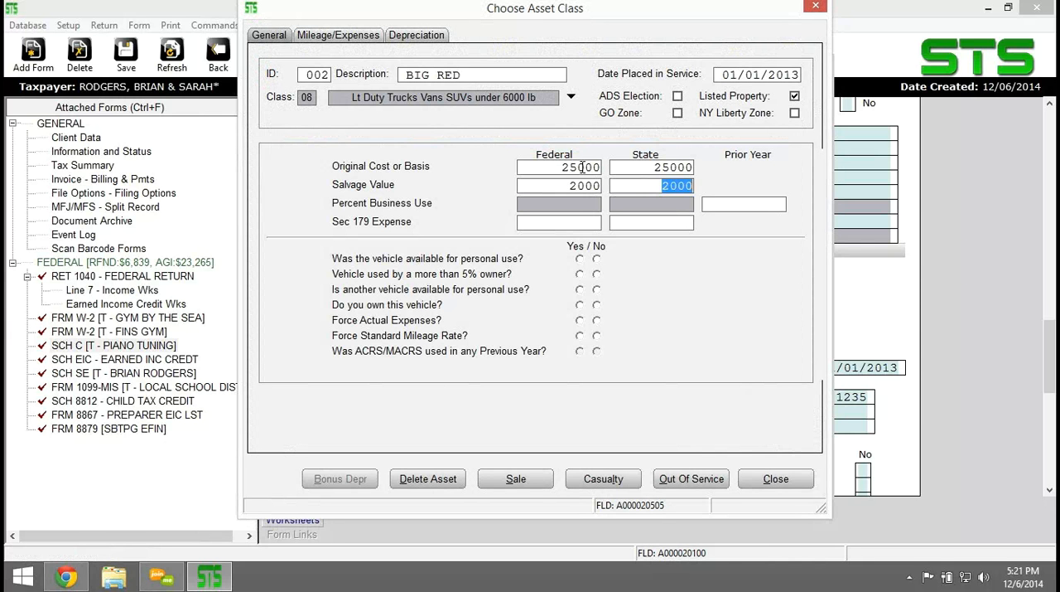
Answer Yes to BIG RED's personal-use, 5% owner, other-vehicle, ownership and standard mileage questions, and No to Force Actual Expenses.
click(579, 259)
click(579, 274)
click(579, 290)
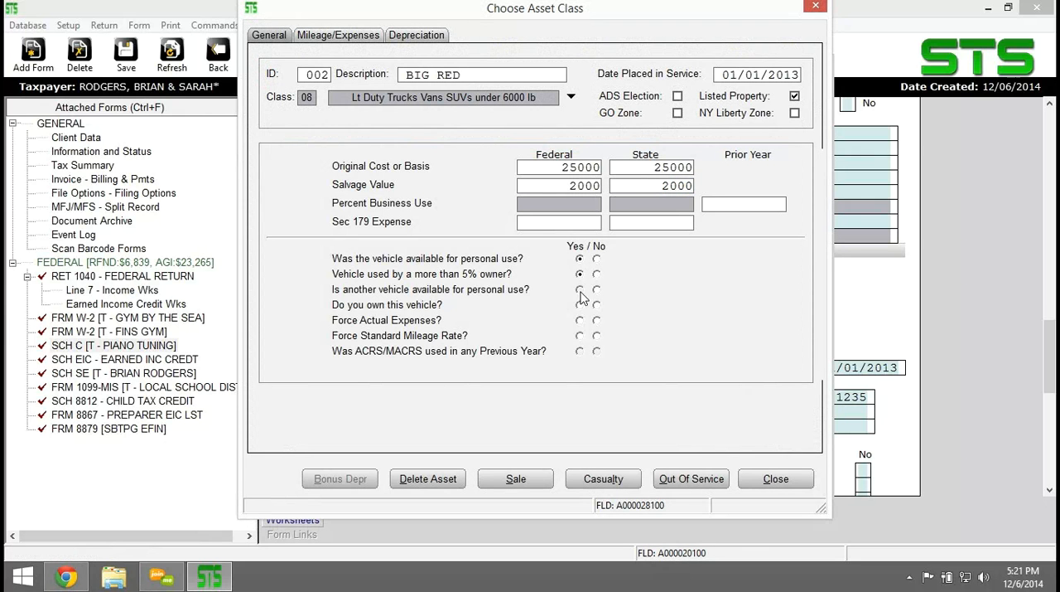
click(580, 305)
click(597, 321)
click(579, 343)
Set BIG RED's total mileage and PIANO TUNING miles to 500, mark the evidence as available and written, and save the asset.
click(319, 37)
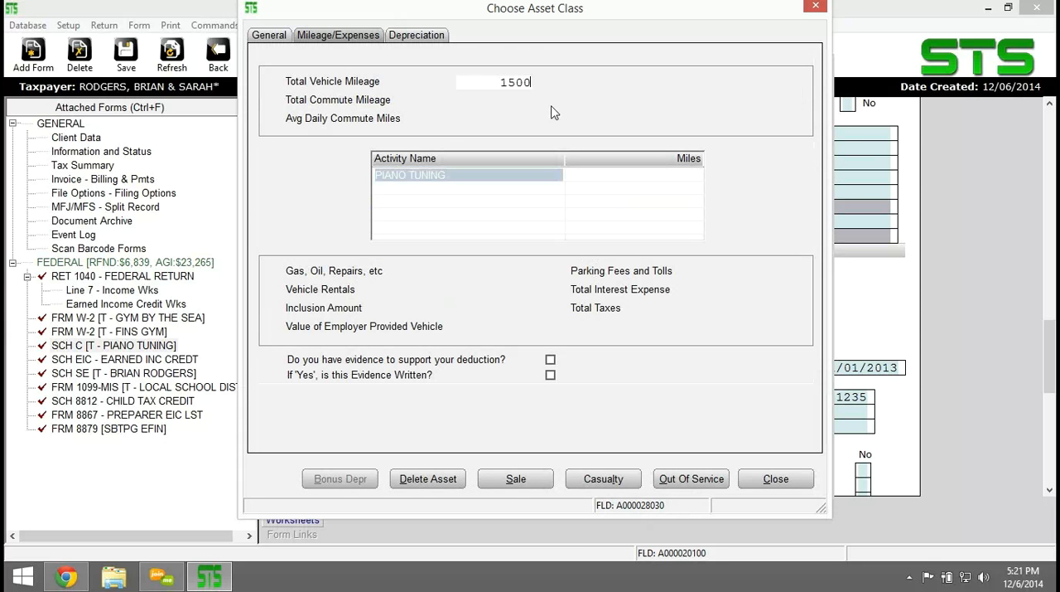
key(BackSpace)
key(Tab)
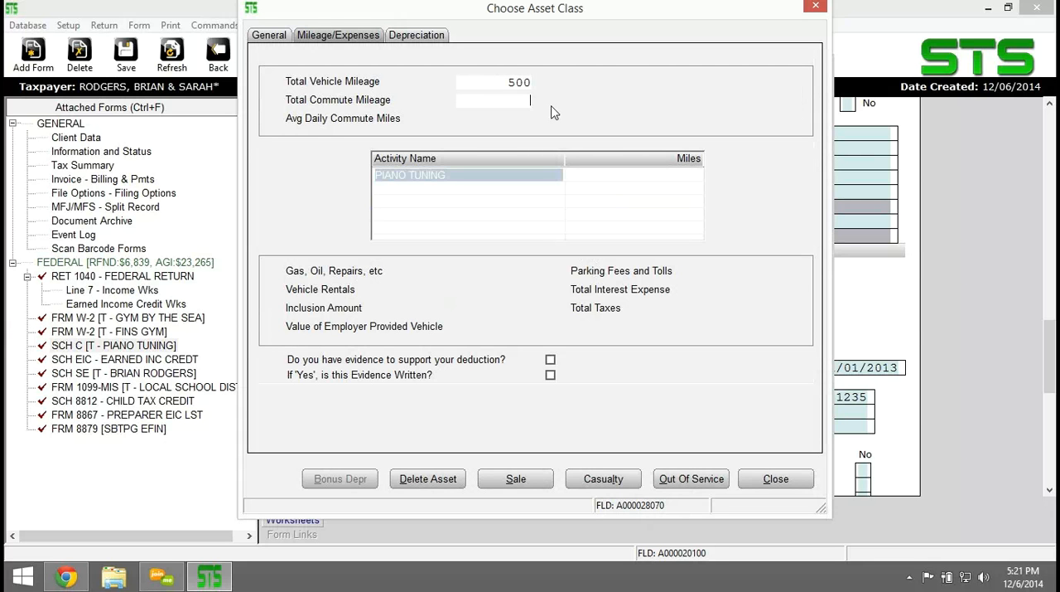
key(Tab)
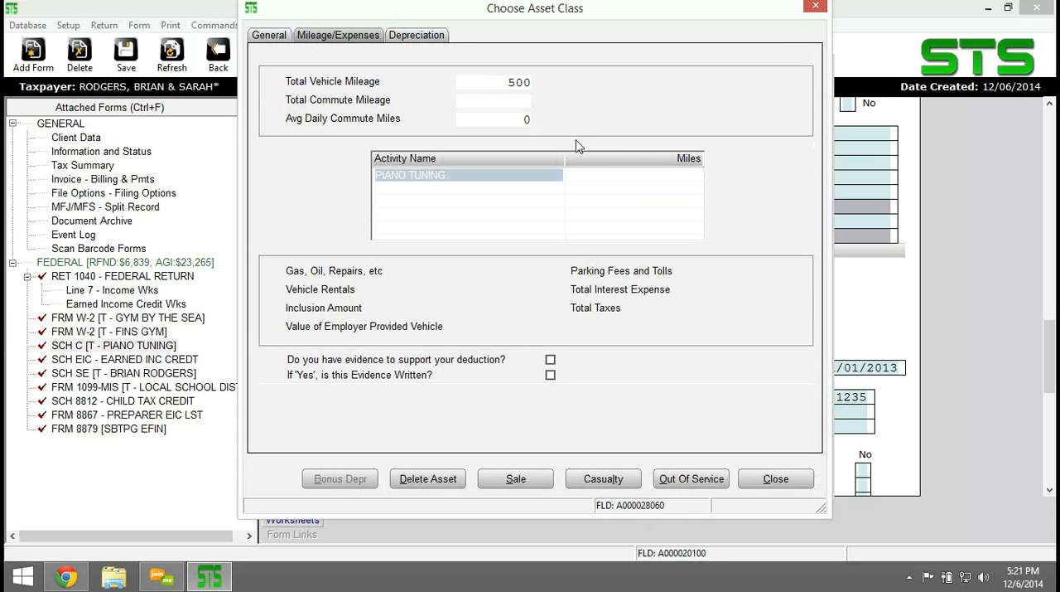
click(623, 177)
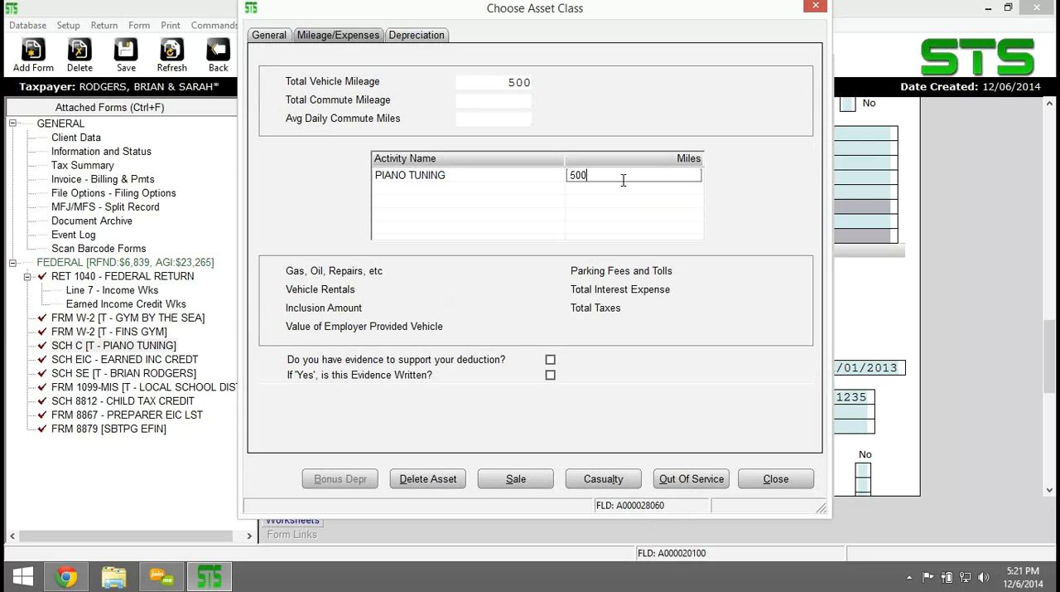
click(550, 361)
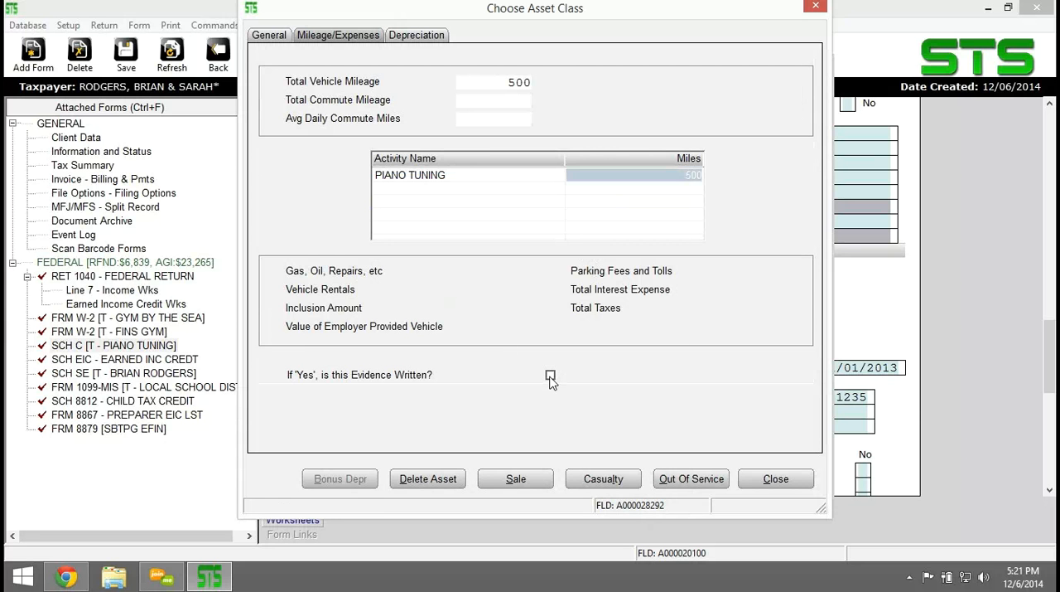
click(551, 374)
click(774, 485)
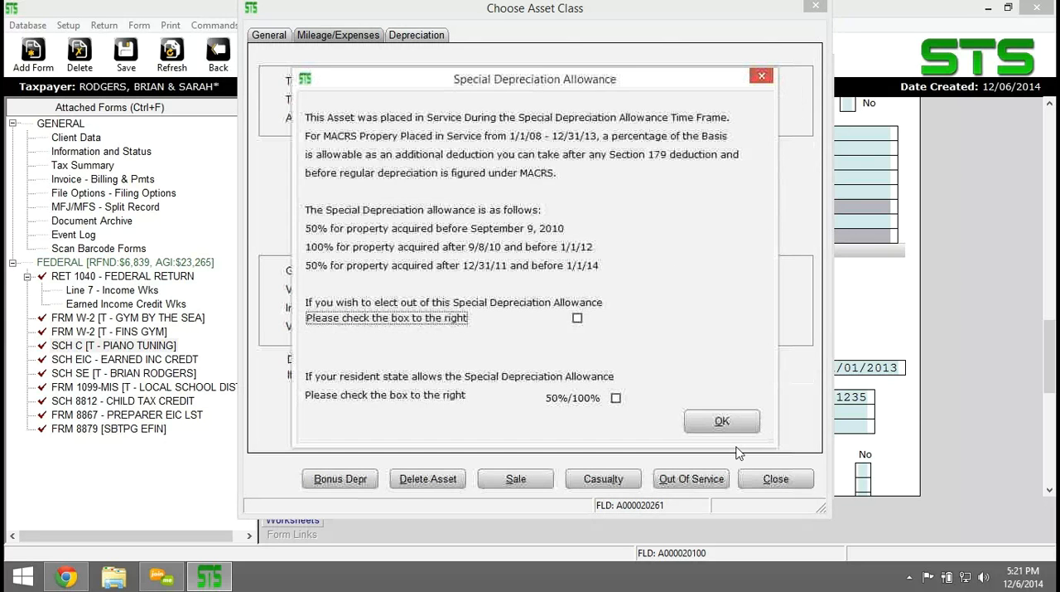
click(719, 420)
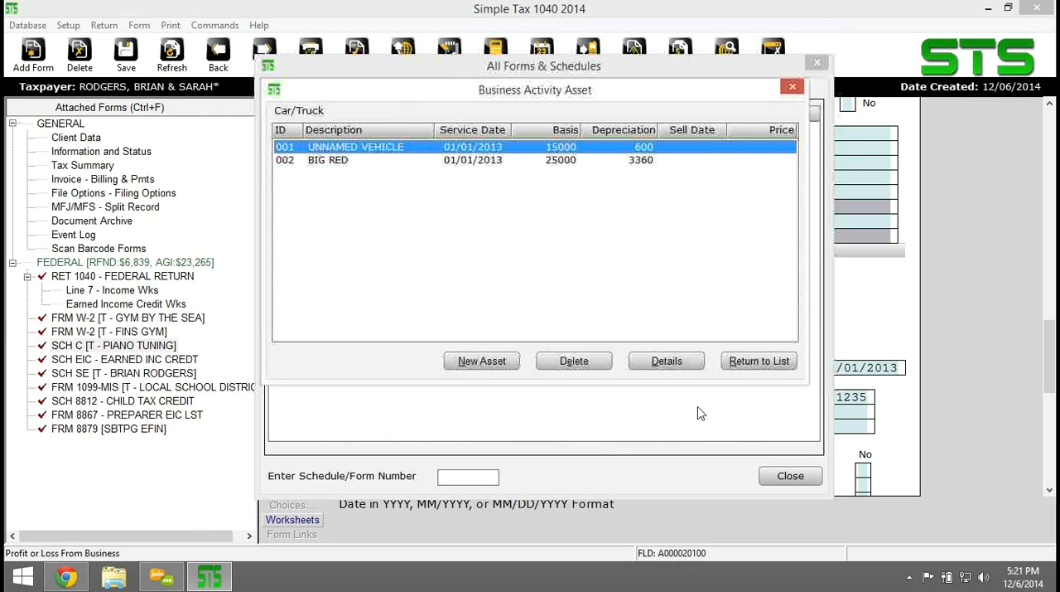
Review the BIG RED asset's general details, and rename the unnamed vehicle asset LITTLE BLUE.
double_click(440, 161)
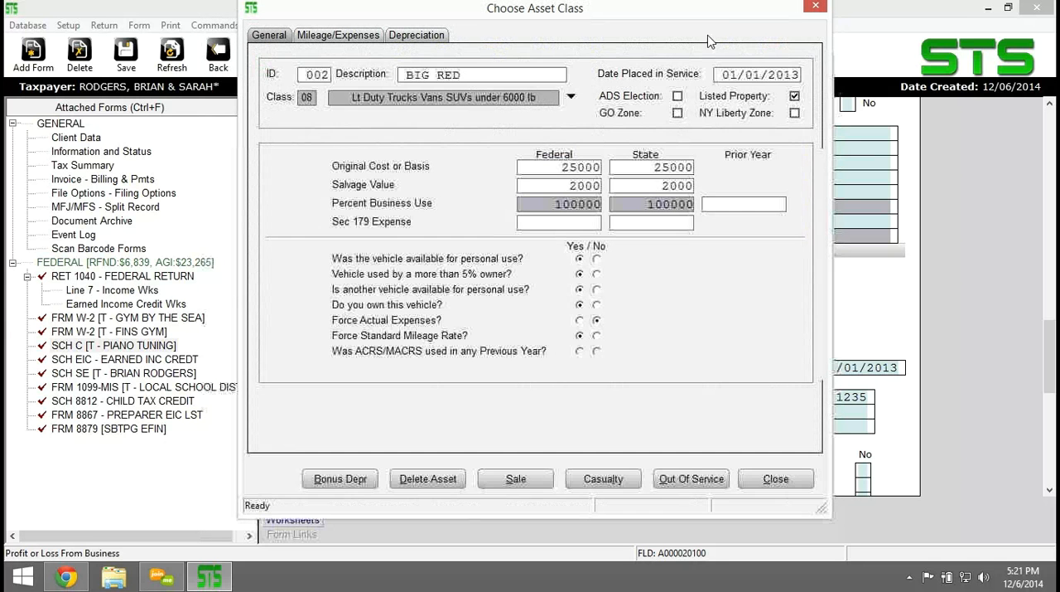
click(776, 479)
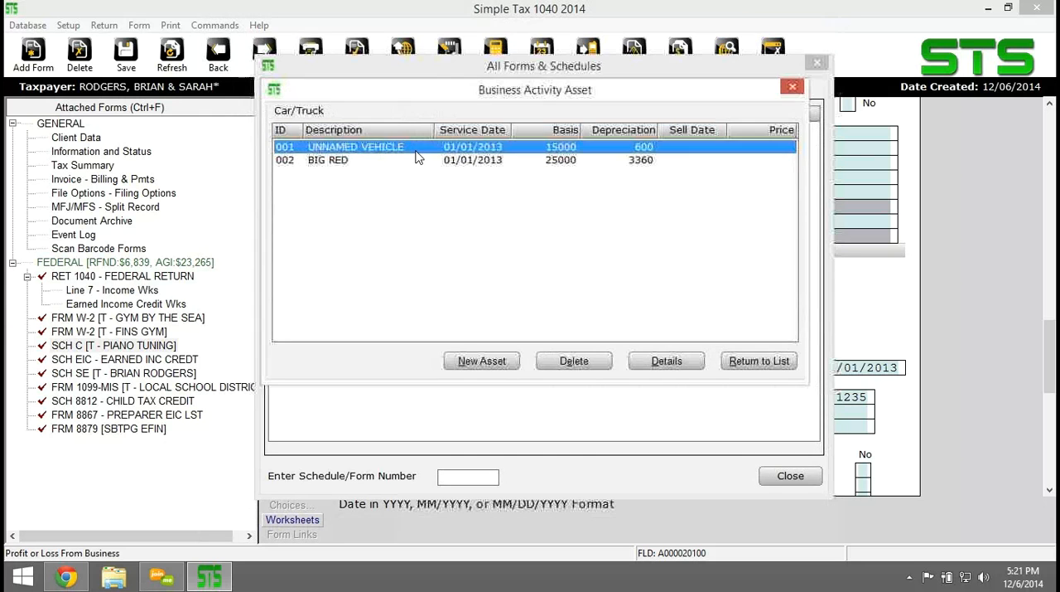
double_click(417, 156)
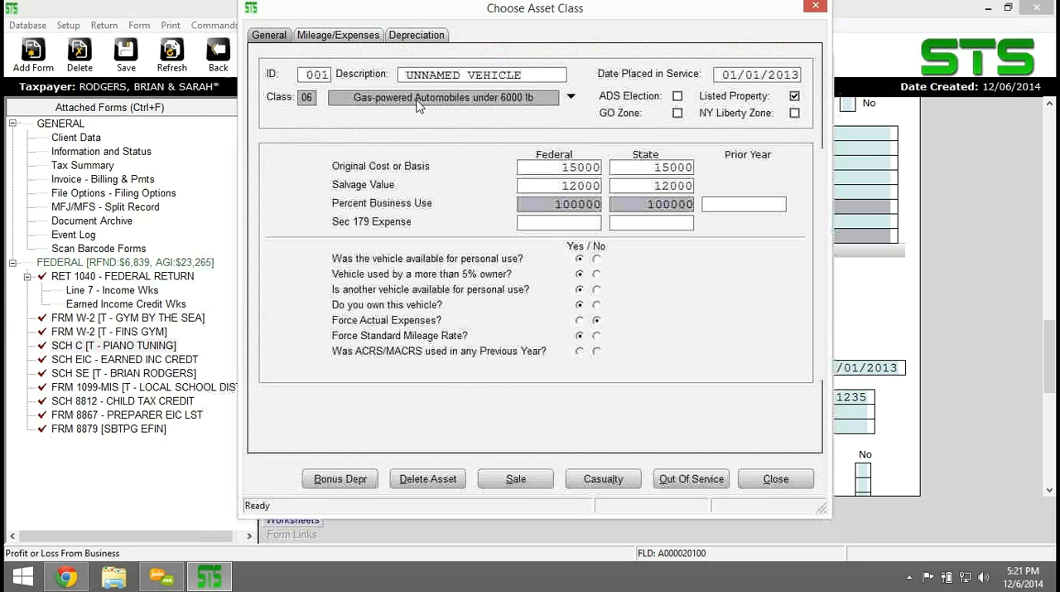
text(ITTLE BLUE)
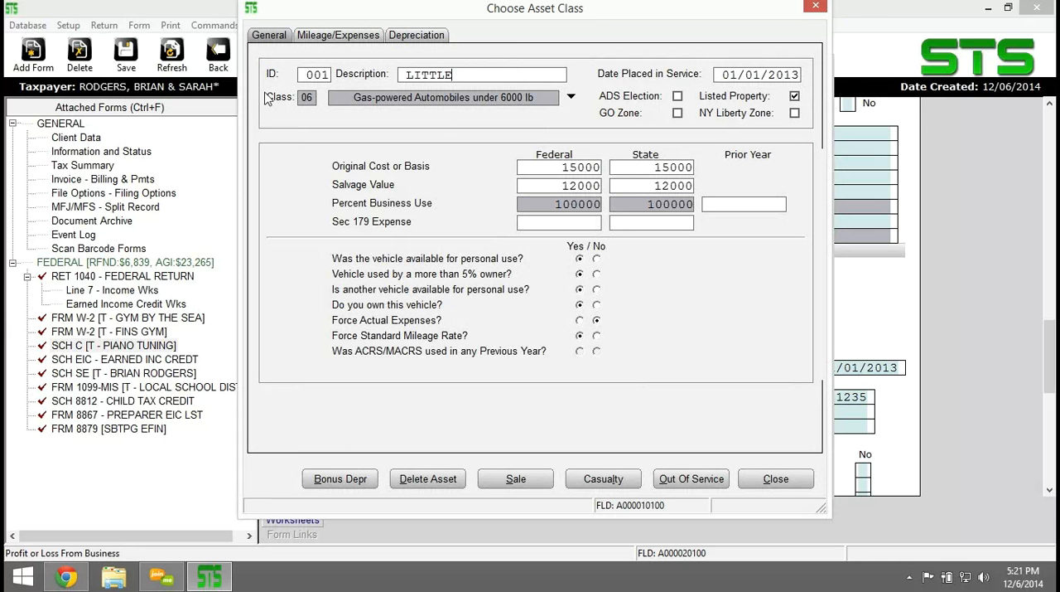
Mark LITTLE BLUE's deduction as supported by written evidence and close the asset.
click(345, 38)
click(550, 359)
click(550, 375)
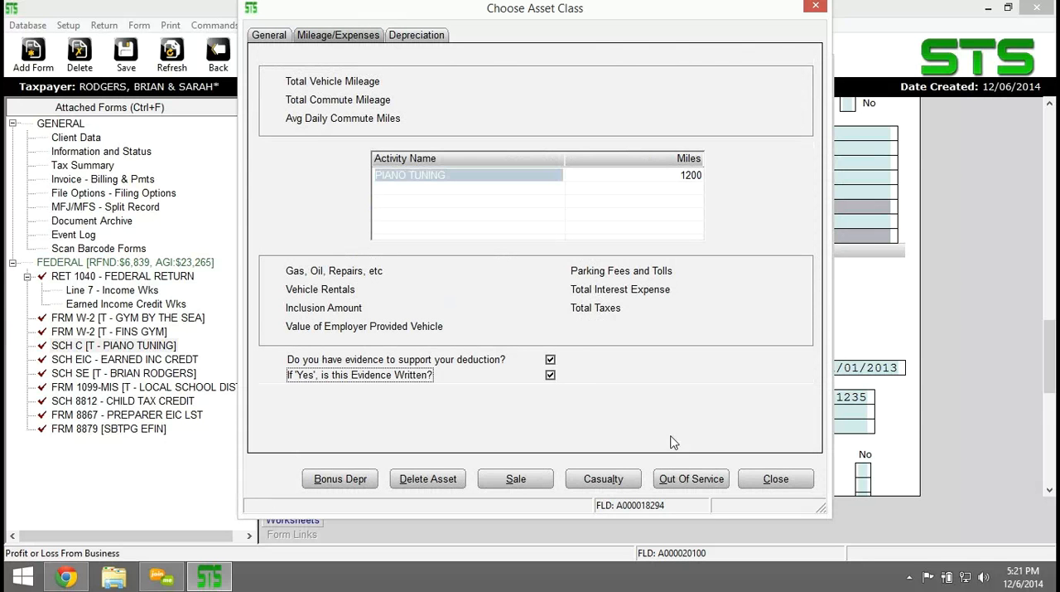
click(776, 480)
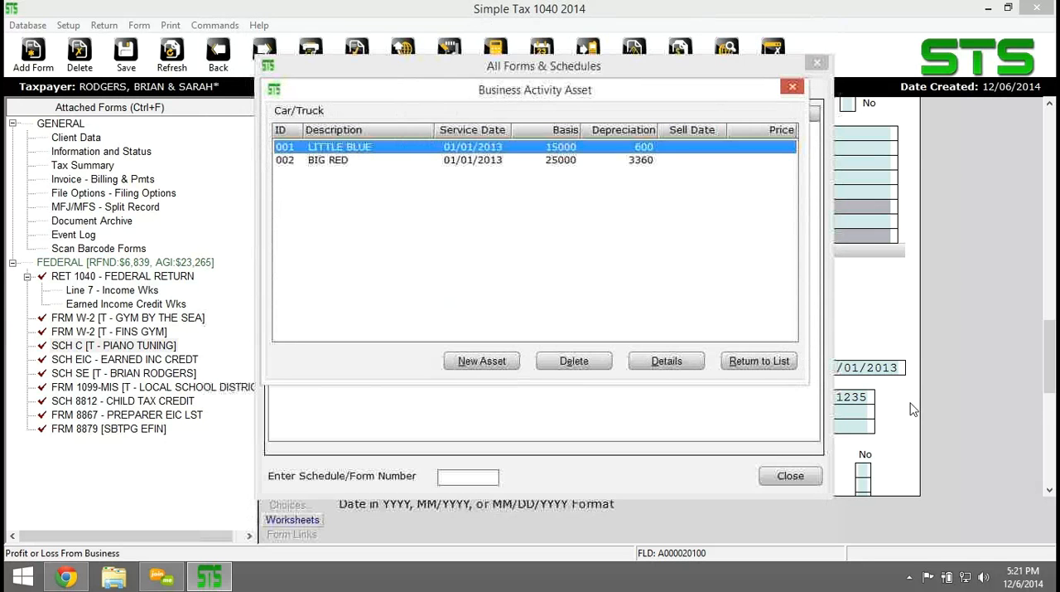
Create a new depreciable asset for the SCH C PIANO TUNING activity in class 01, Computer Software (Retail Purchase).
click(760, 360)
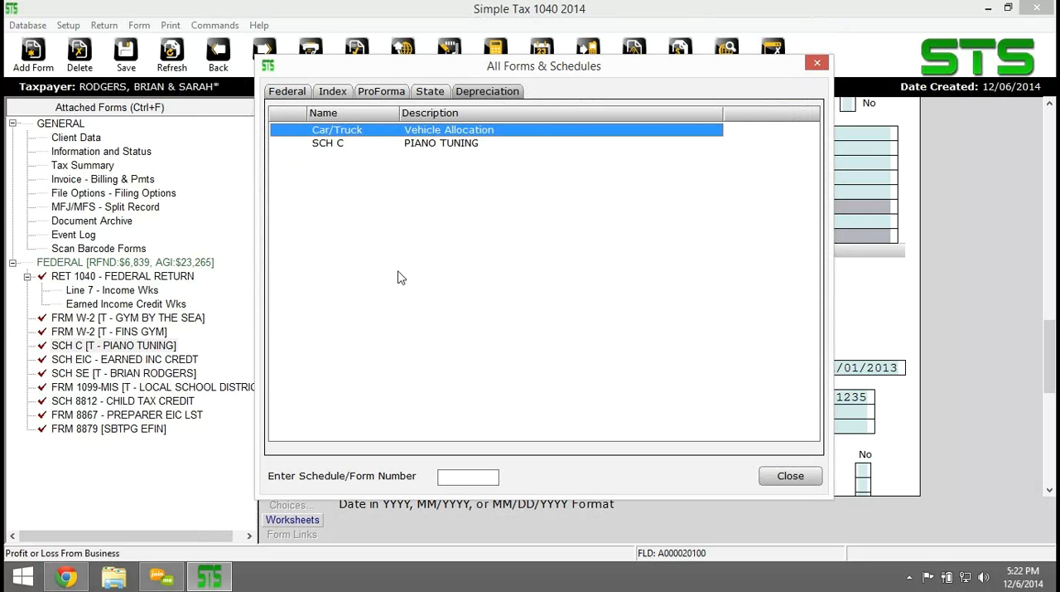
double_click(338, 145)
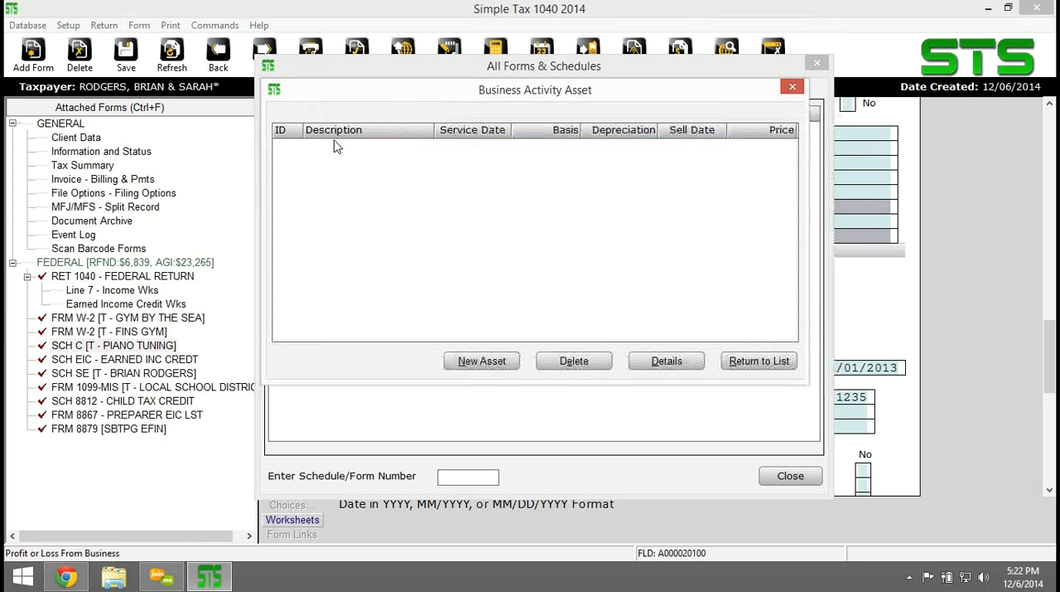
click(471, 363)
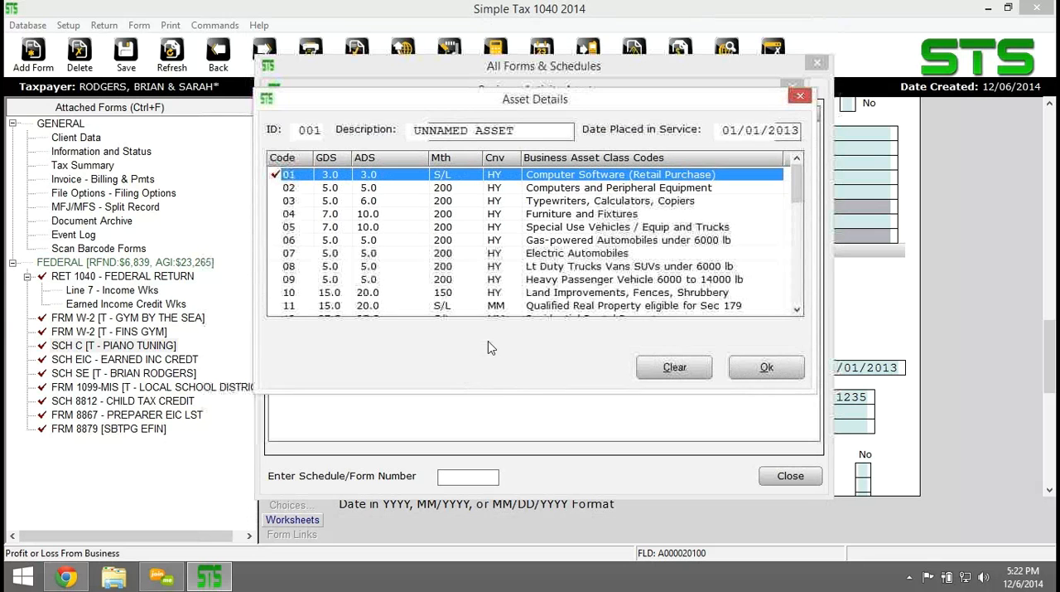
double_click(575, 175)
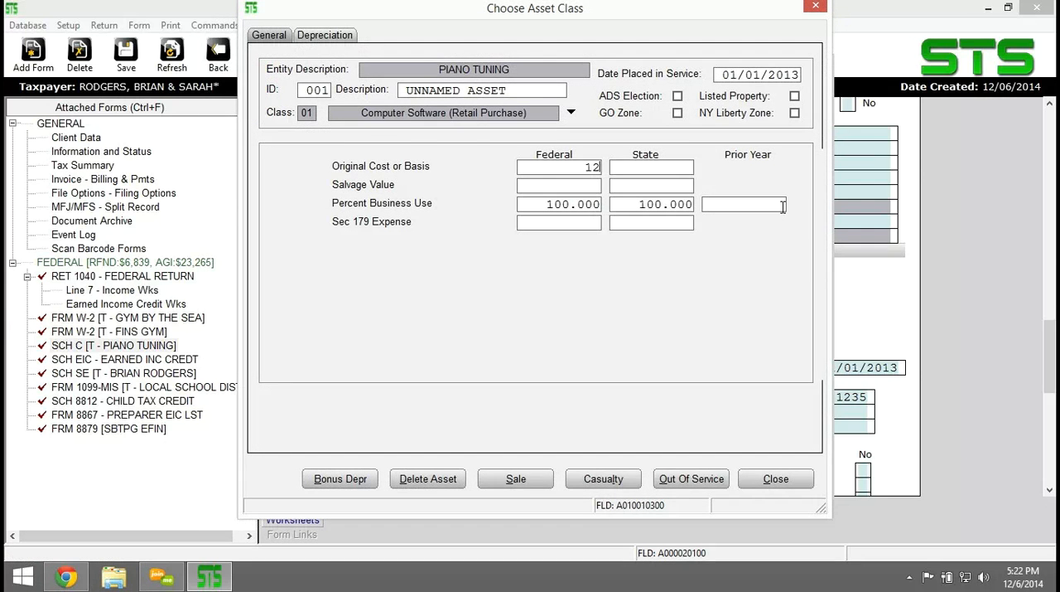
Set the new software asset's original cost to 1200 and its salvage value to 25.
key(Tab)
text(1)
key(Tab)
text(25)
key(Tab)
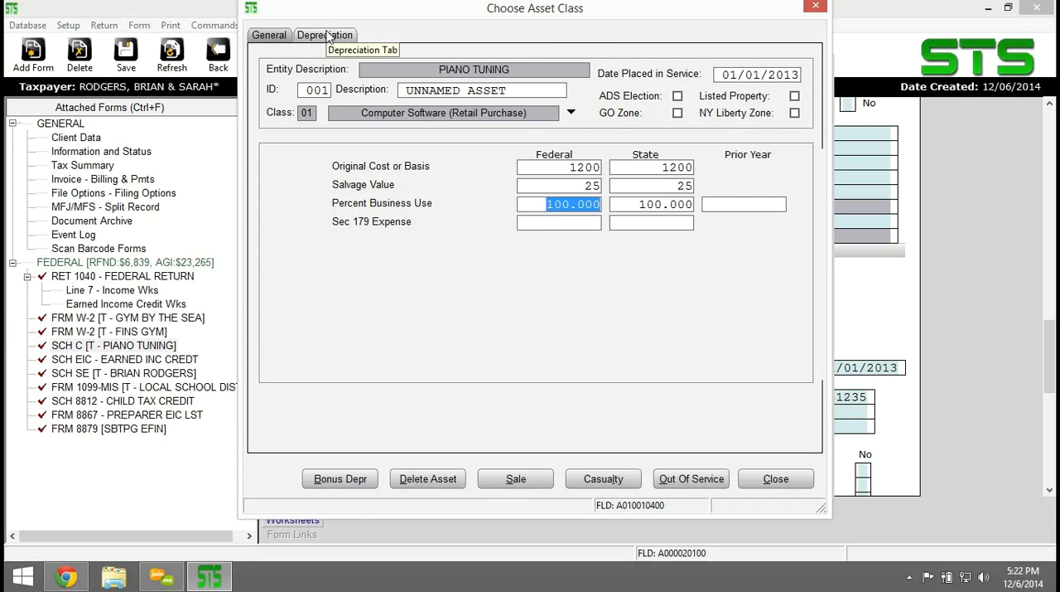
Replace the unnamed software asset's description with TUNING SOFTWARE.
click(513, 92)
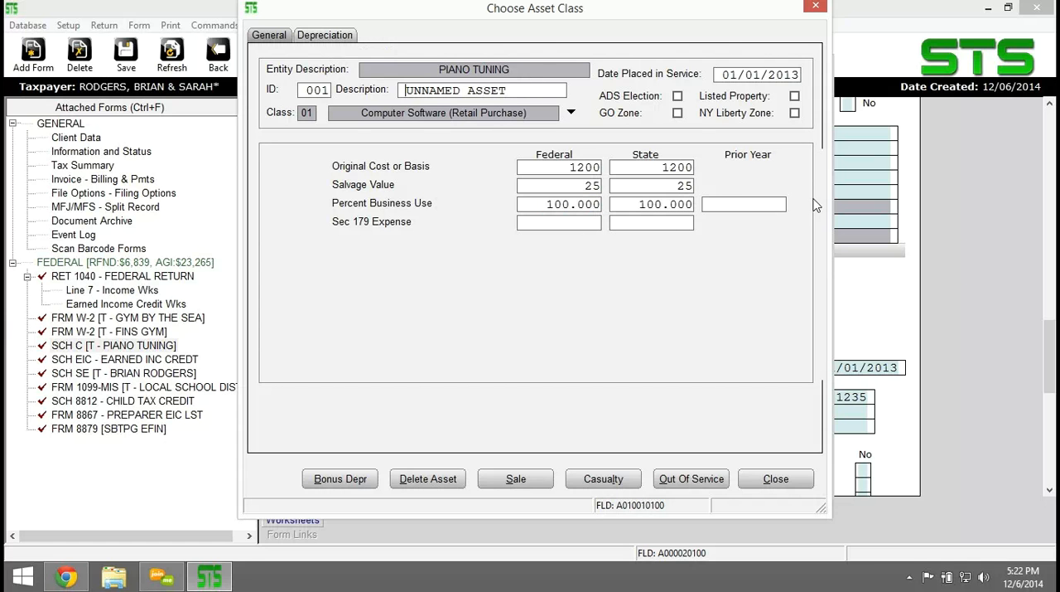
key(Delete)
key(Delete)
key(Delete)
key(Delete)
key(Delete)
key(Delete)
key(Delete)
key(Delete)
key(Delete)
key(Delete)
key(Delete)
key(Delete)
key(Delete)
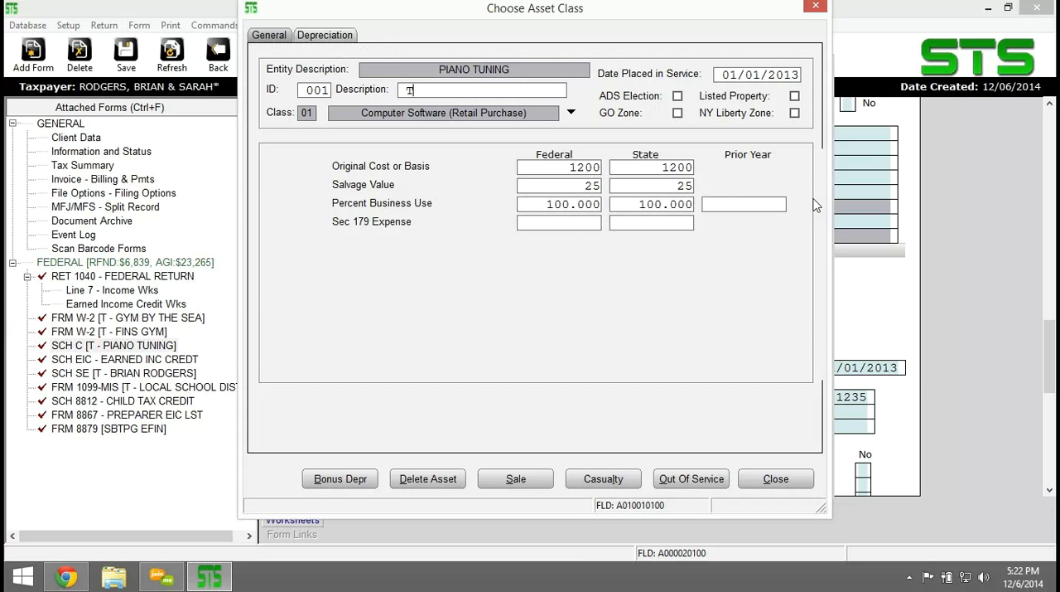
text(TUNING SOFTWARE)
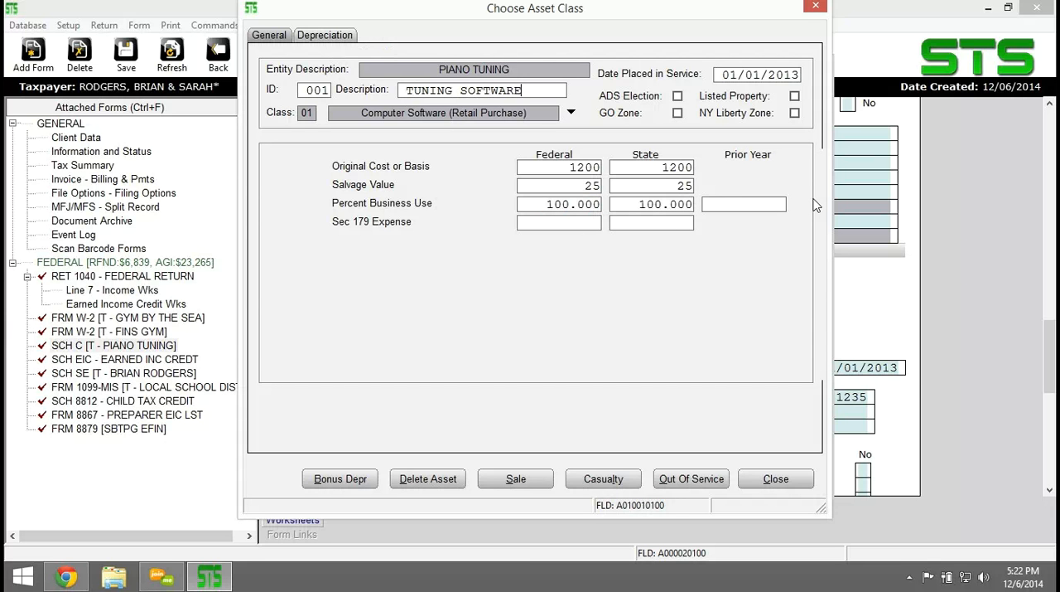
Check TUNING SOFTWARE's depreciation, close the asset with both Special Depreciation Allowance boxes unchecked, and return to Schedule C.
click(336, 39)
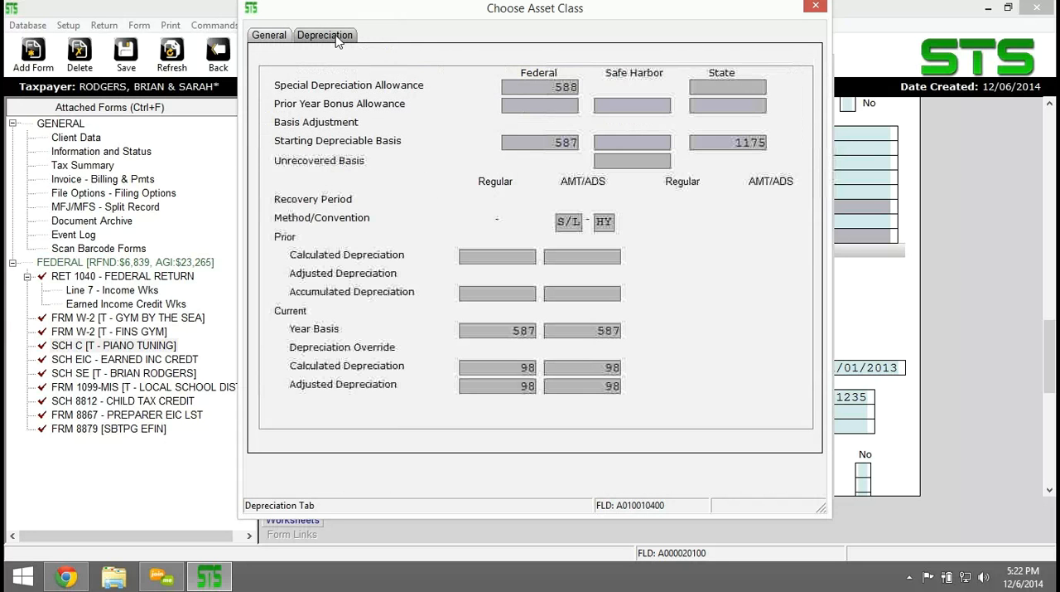
click(270, 36)
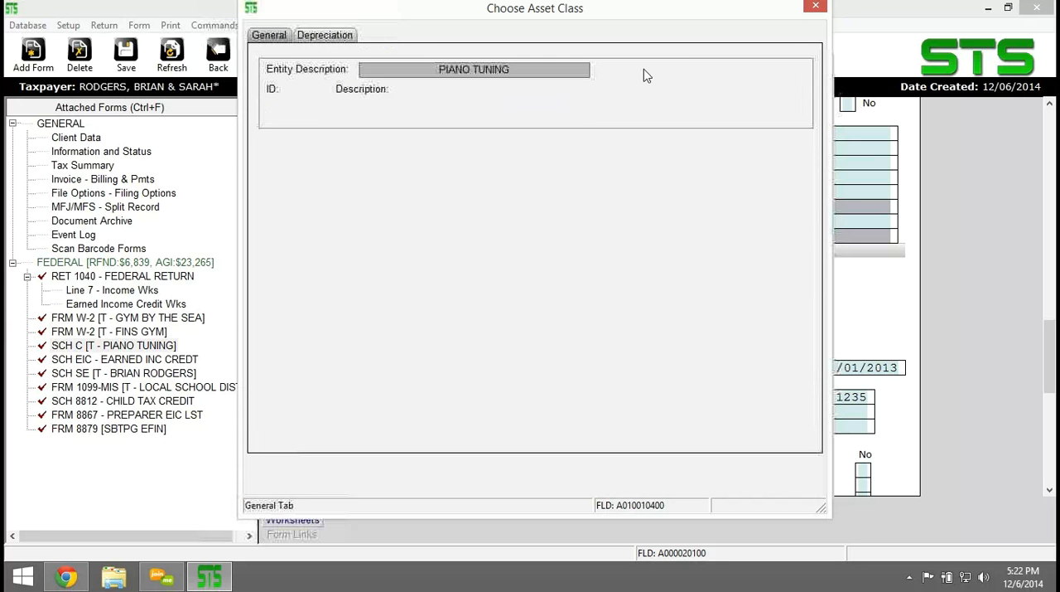
click(345, 32)
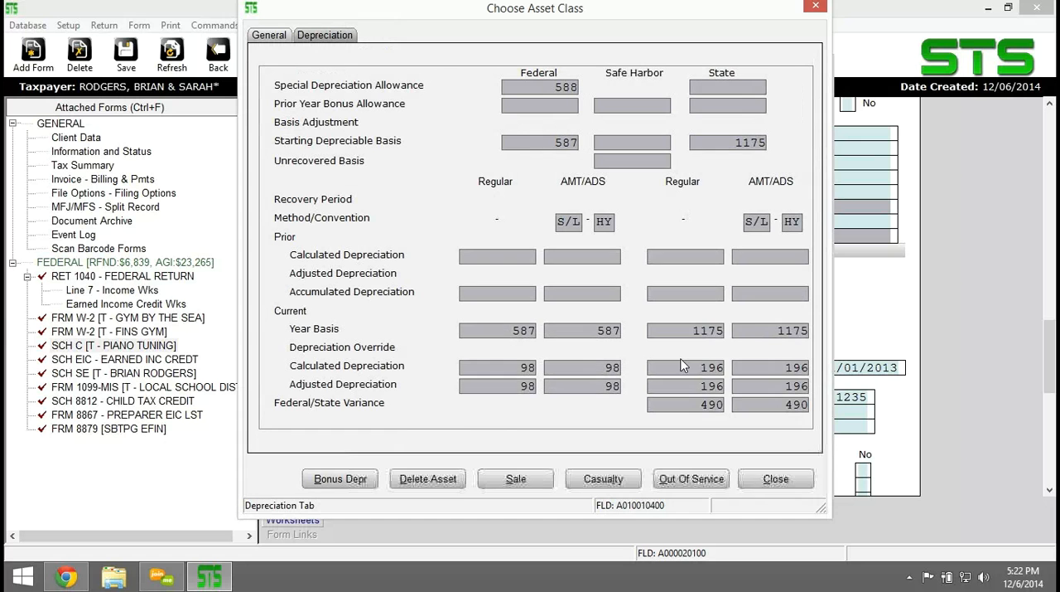
click(783, 479)
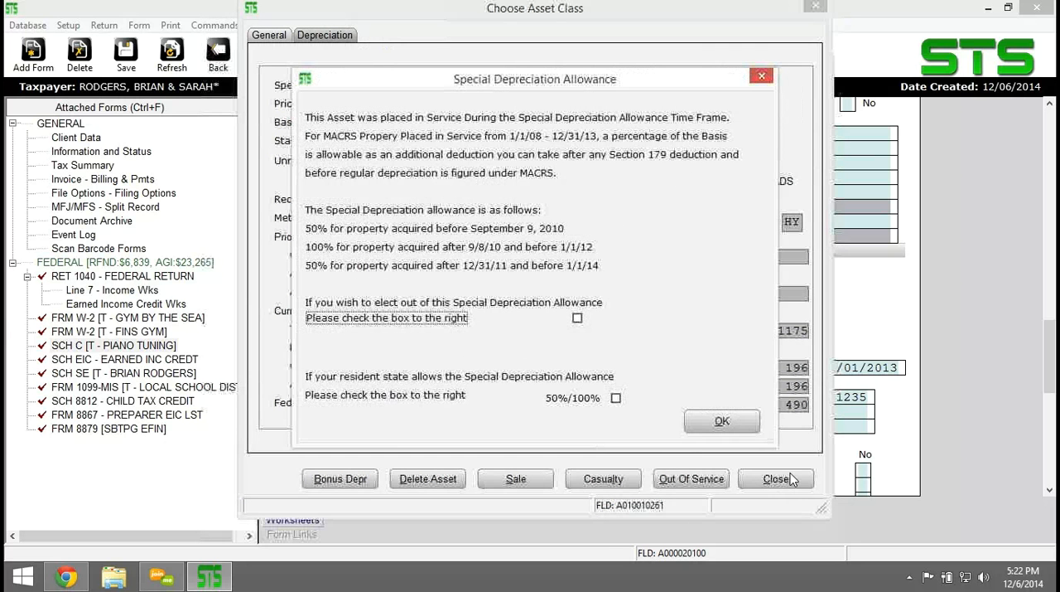
click(721, 422)
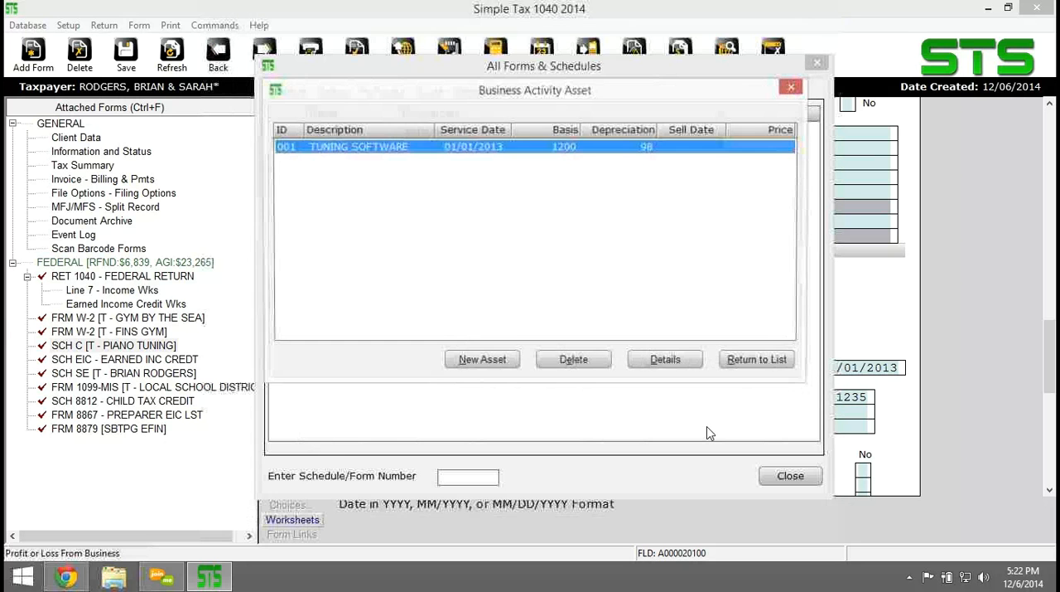
click(756, 359)
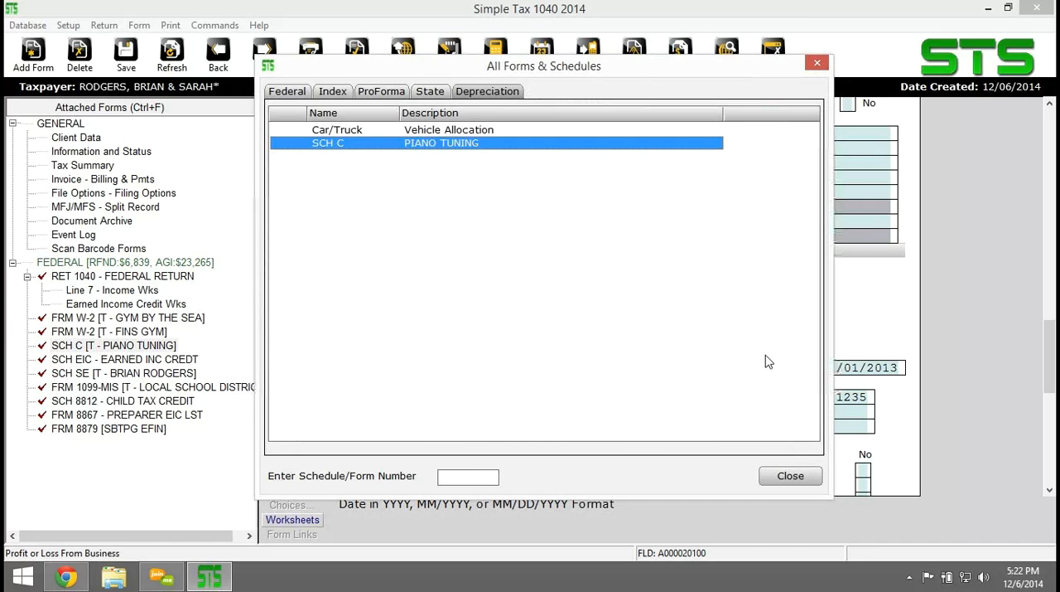
click(791, 476)
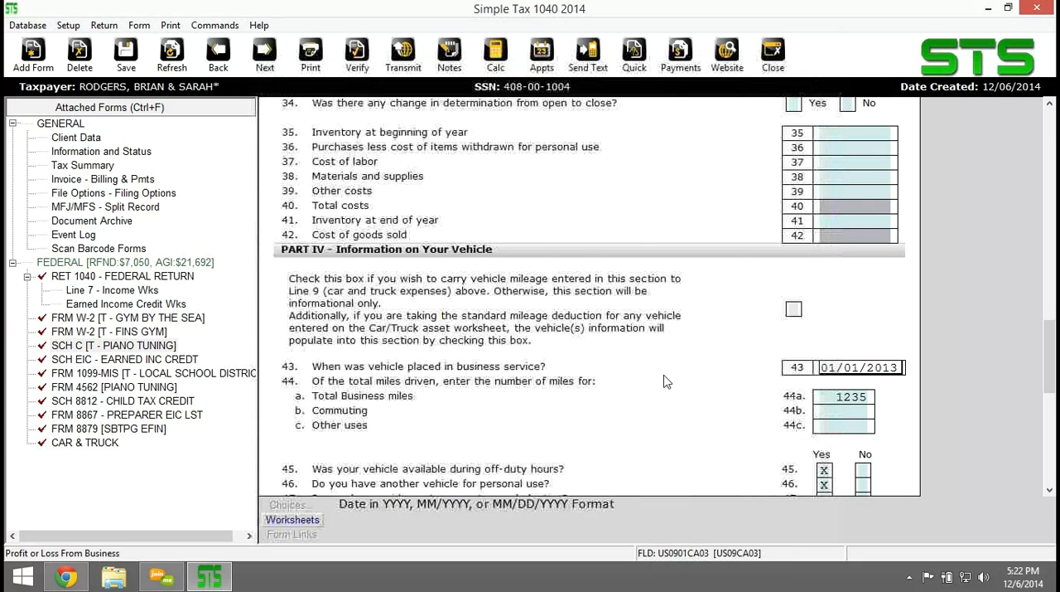
Review the Schedule C expense lines and the depreciation entry on line 13.
scroll(663, 386, up, 3)
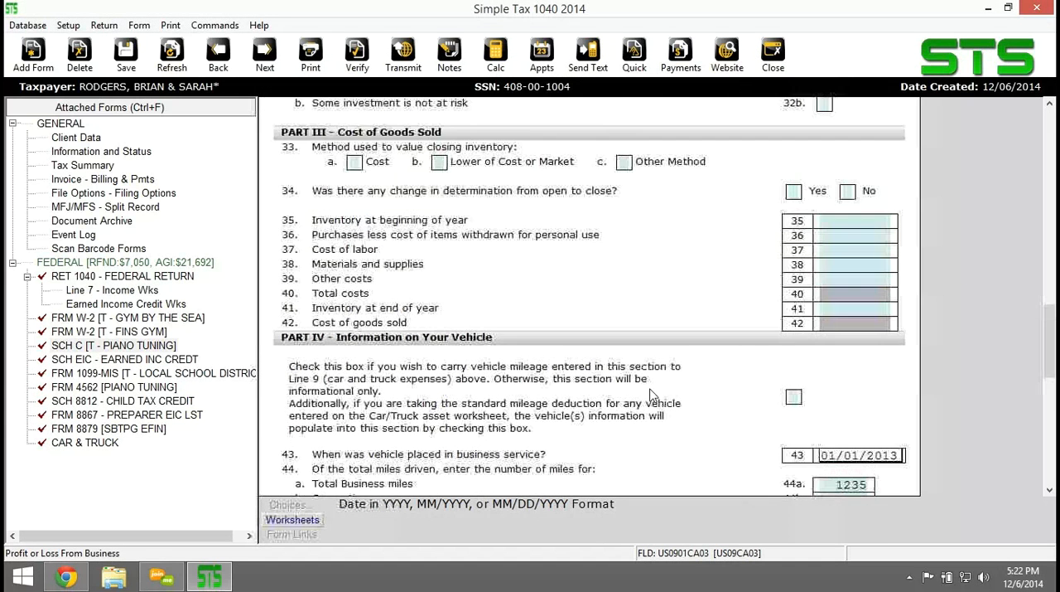
scroll(651, 395, up, 8)
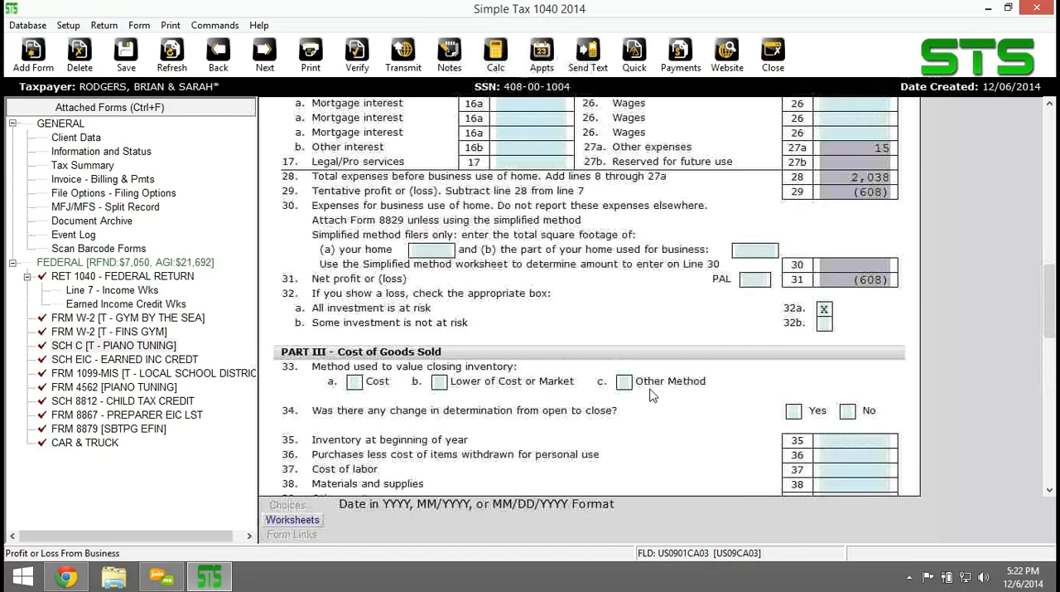
scroll(652, 395, up, 9)
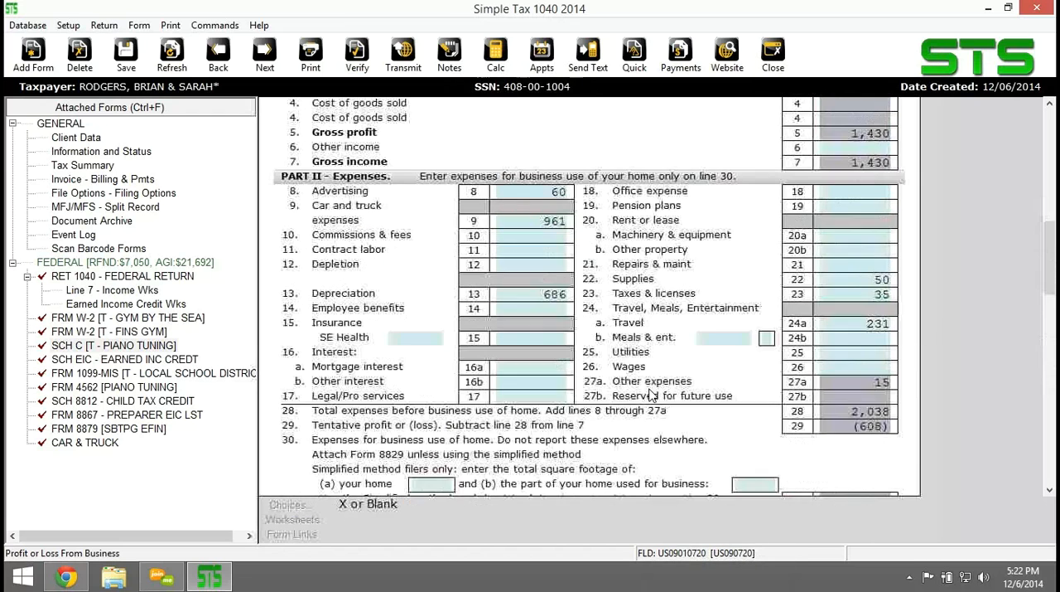
scroll(651, 395, up, 1)
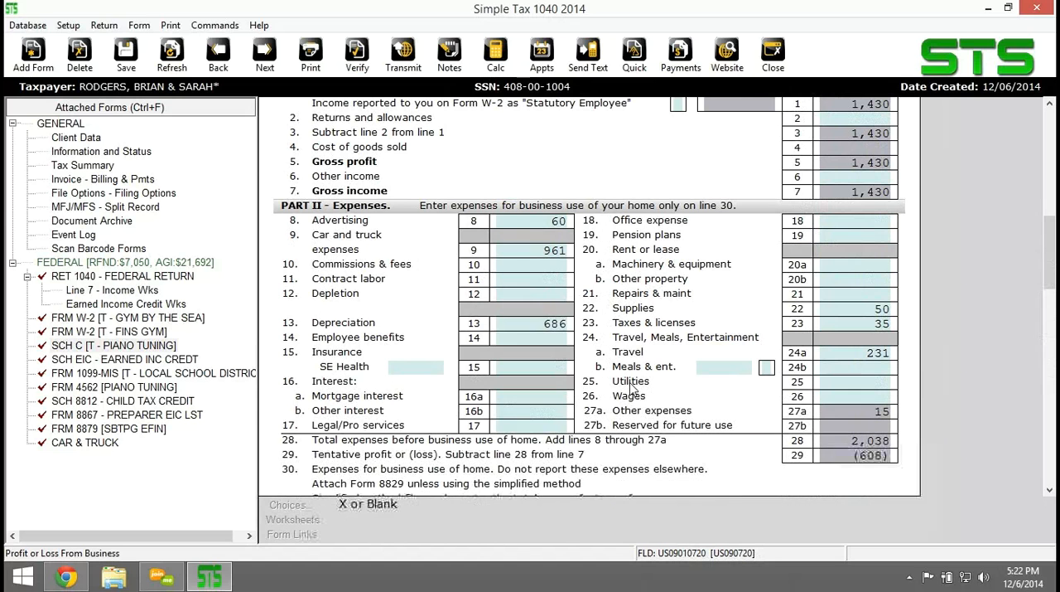
click(530, 323)
click(33, 56)
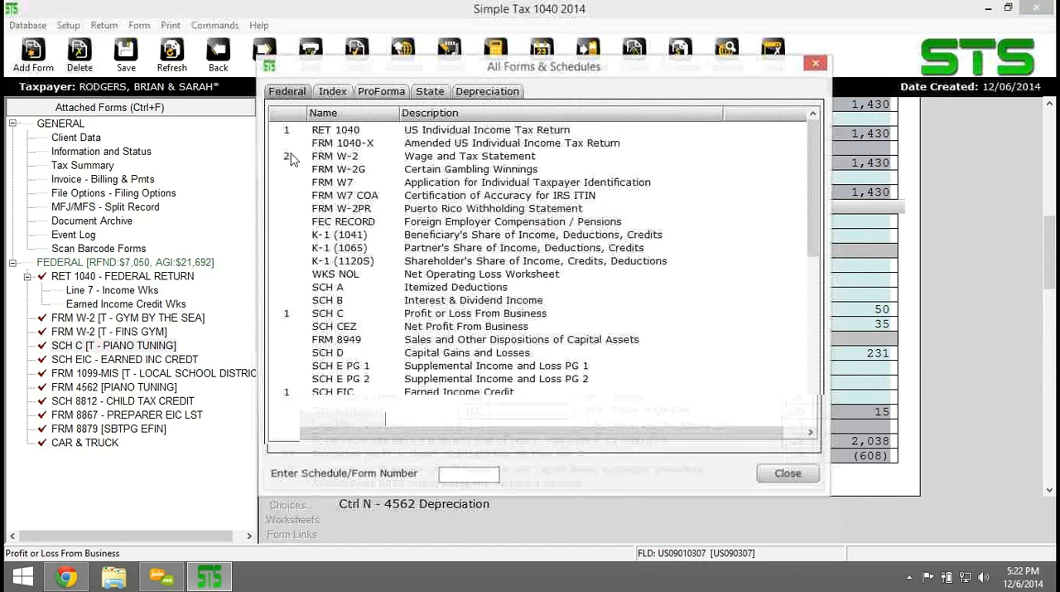
click(290, 157)
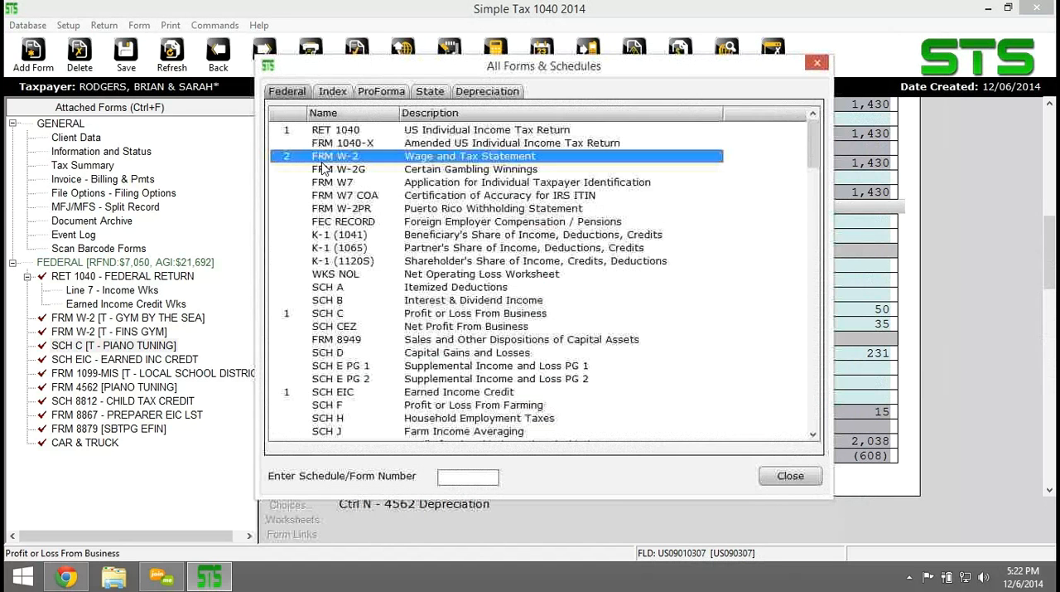
click(817, 65)
Review the rest of Schedule C through Part V, and look at the blank Form 1099-MISC Explanation worksheet.
scroll(650, 313, down, 3)
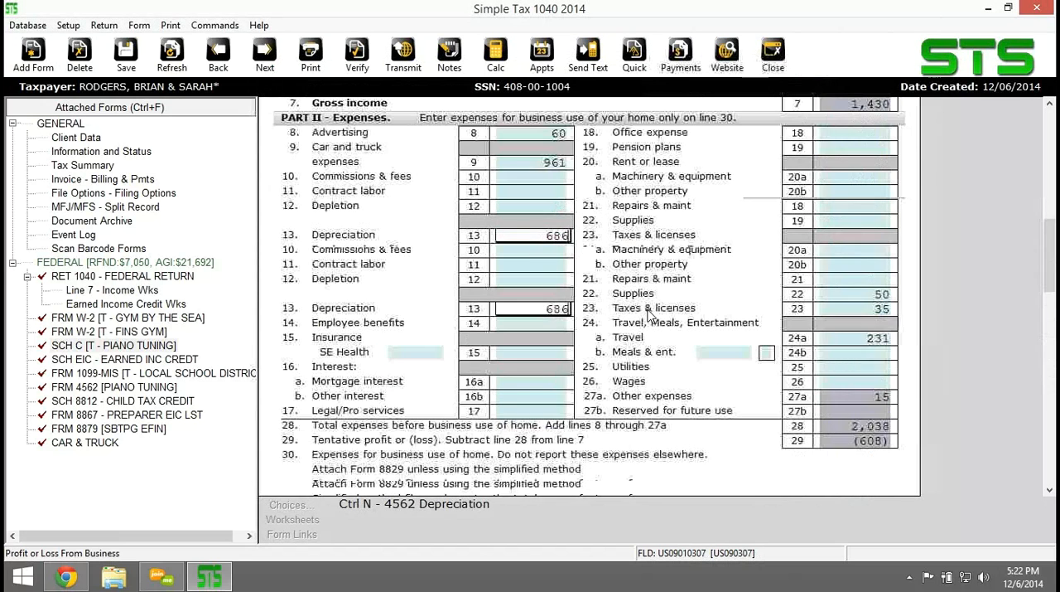
scroll(648, 329, down, 3)
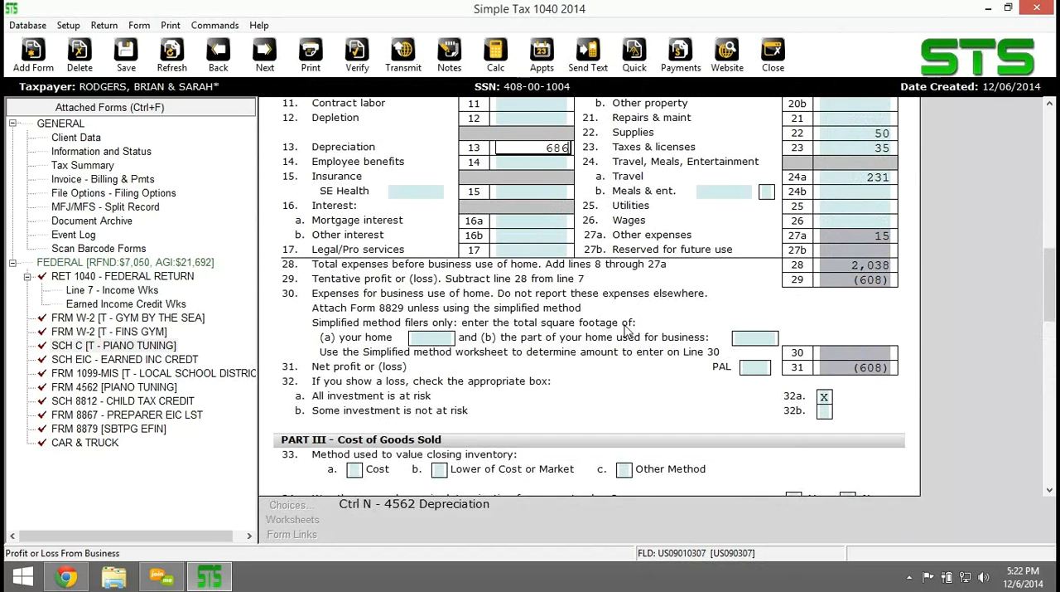
scroll(627, 330, down, 5)
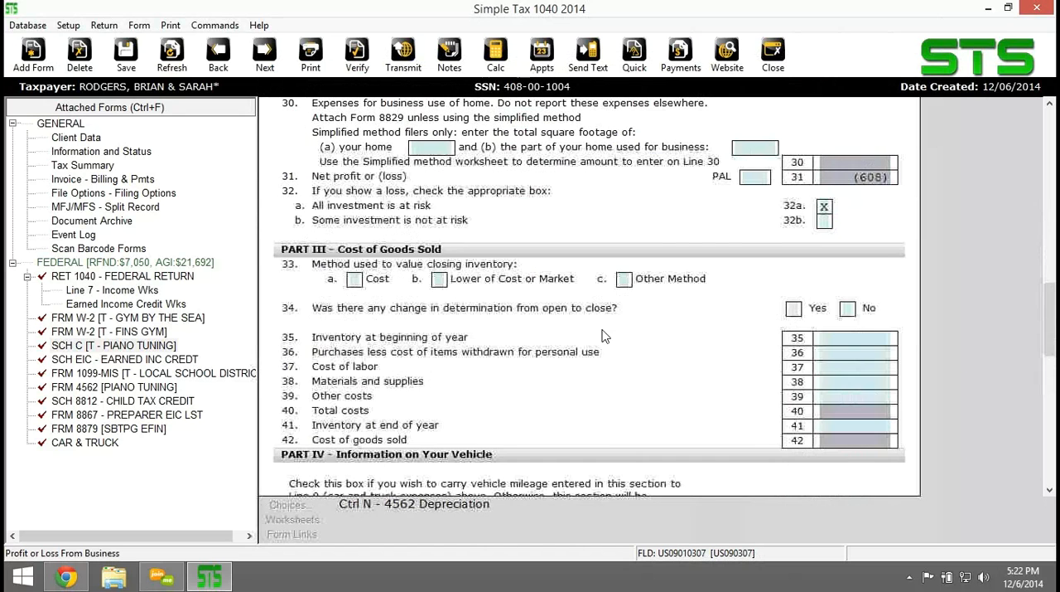
scroll(603, 336, down, 4)
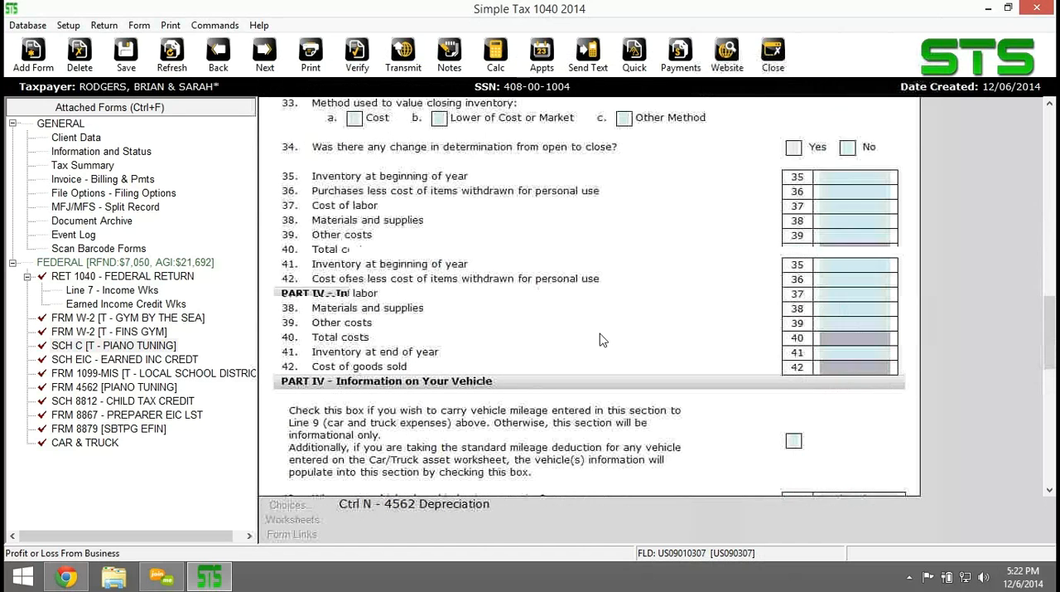
scroll(604, 339, down, 6)
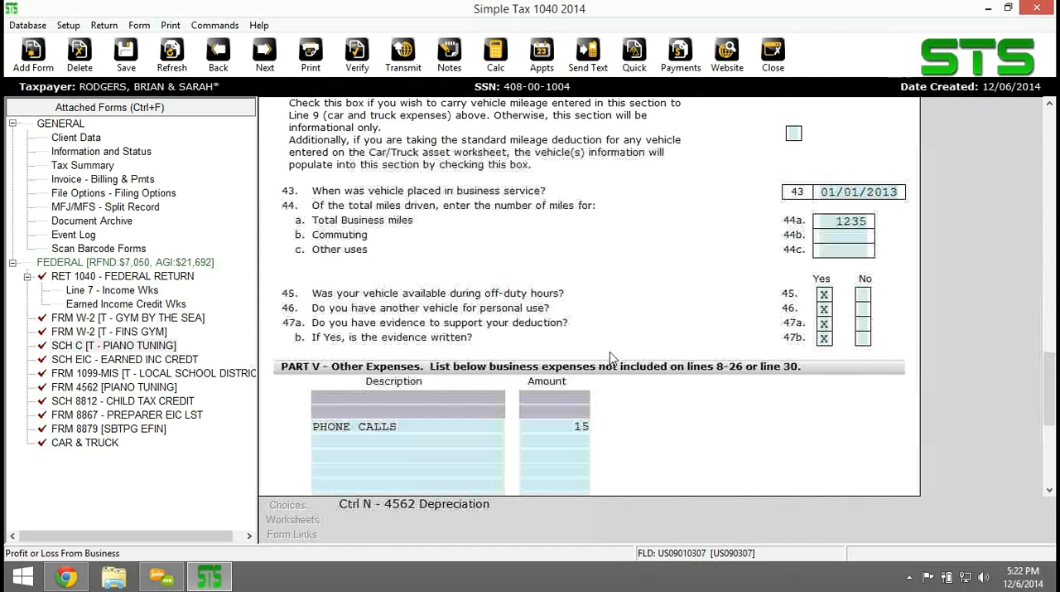
scroll(612, 358, down, 3)
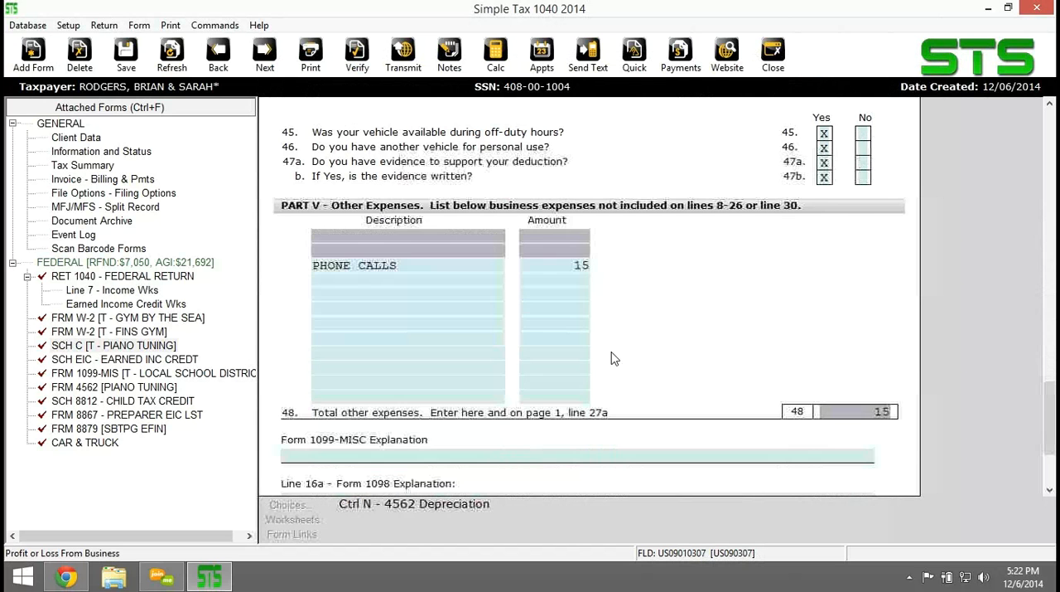
scroll(614, 357, down, 3)
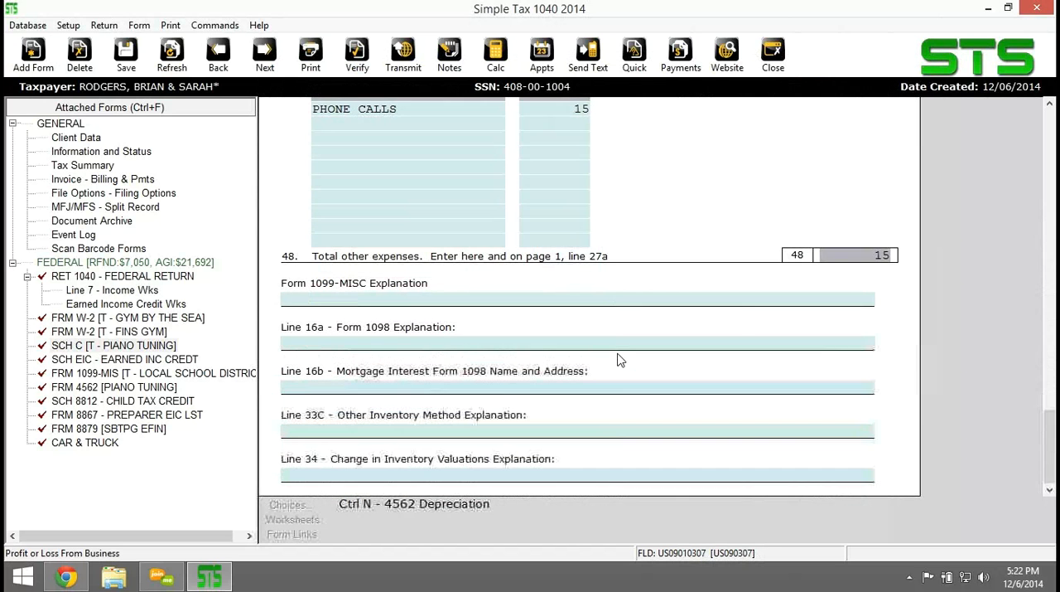
click(490, 299)
click(295, 519)
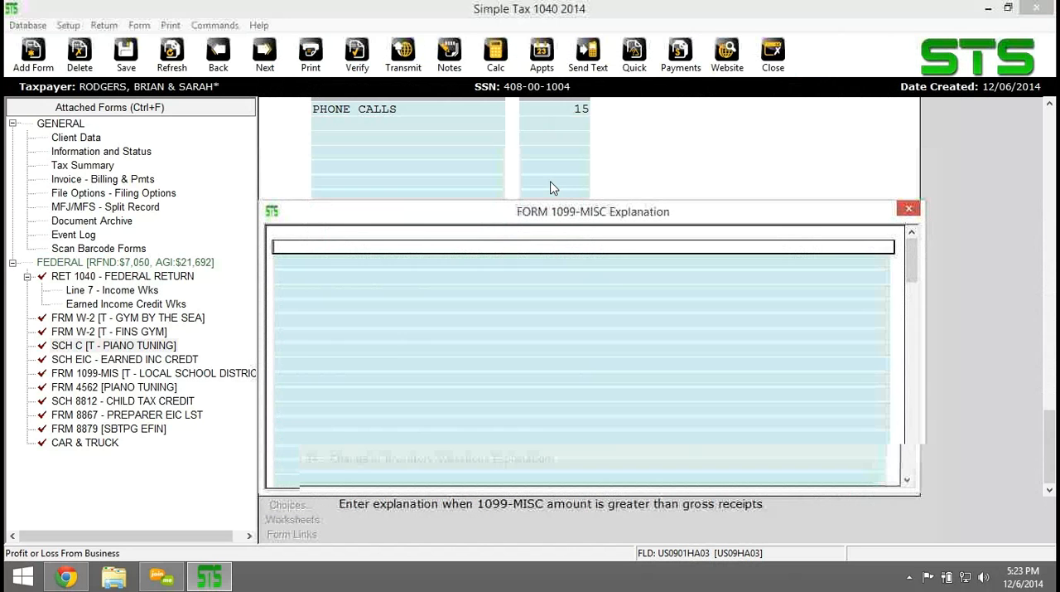
scroll(622, 299, down, 5)
key(Escape)
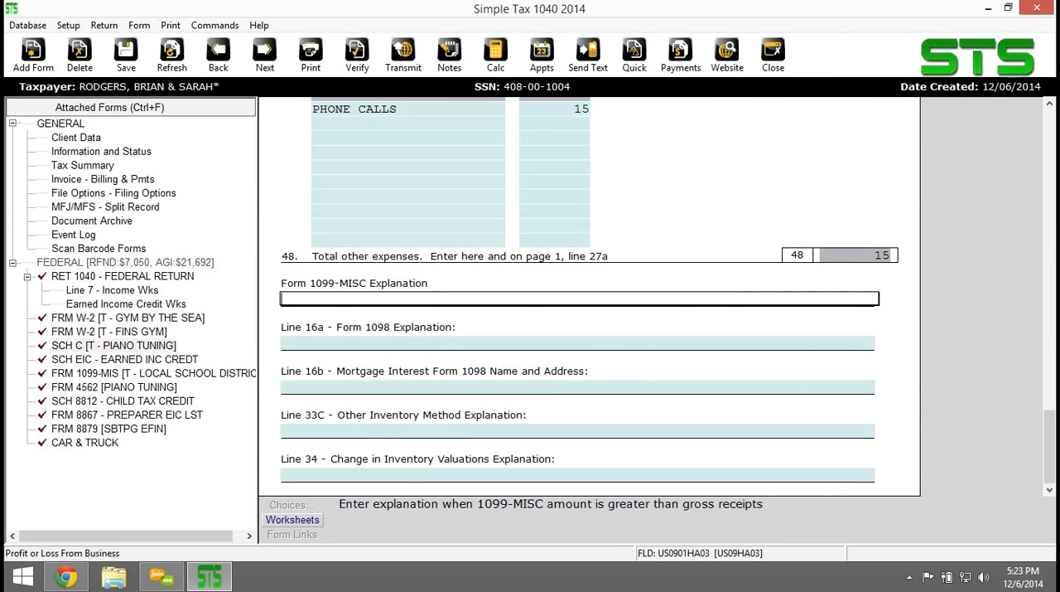
Add Schedule A, Itemized Deductions, to the federal return.
key(alt+Tab)
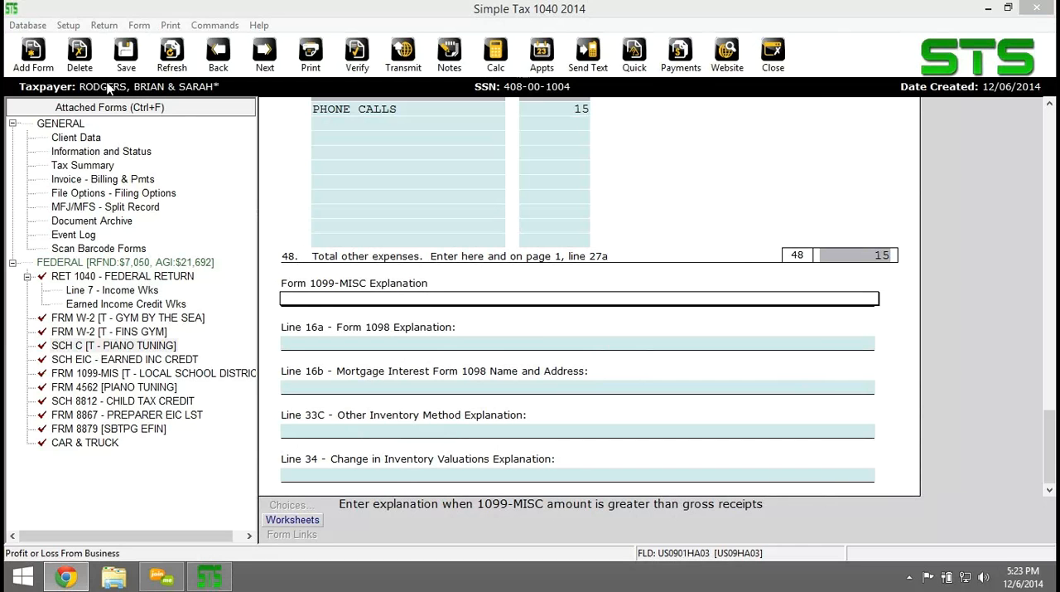
click(33, 55)
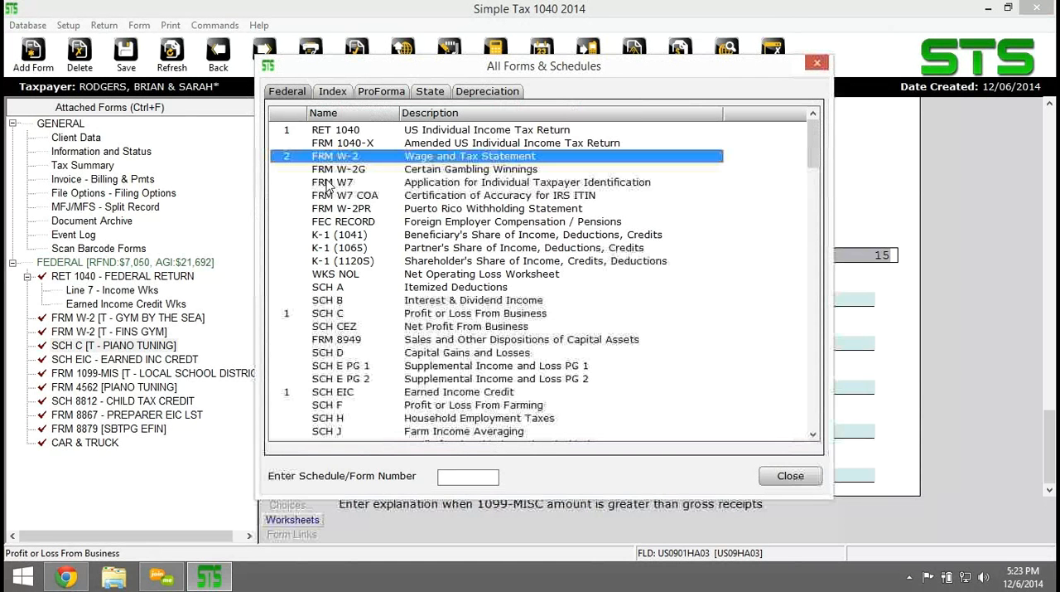
double_click(328, 287)
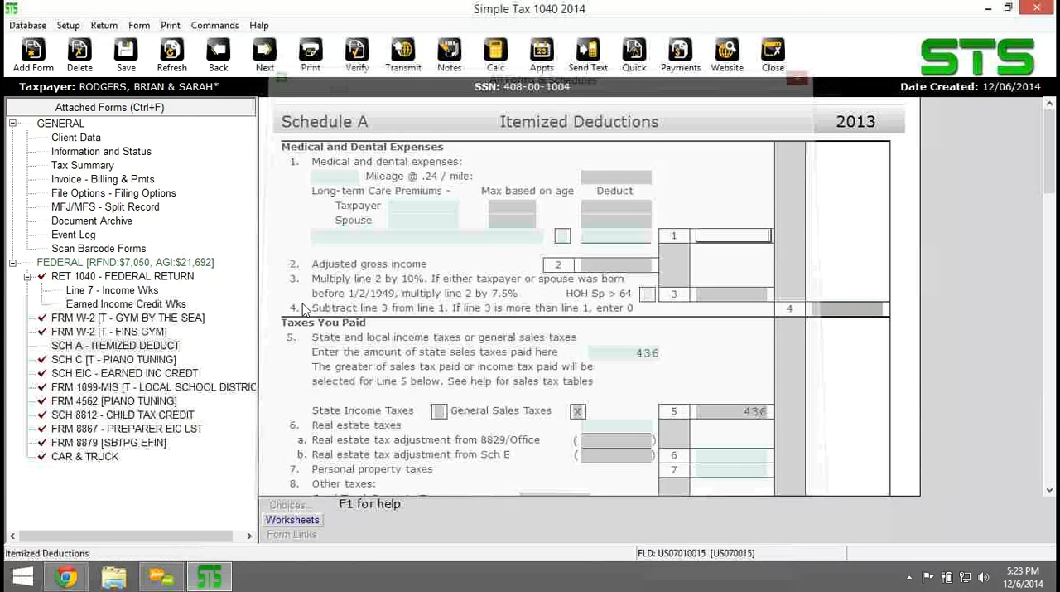
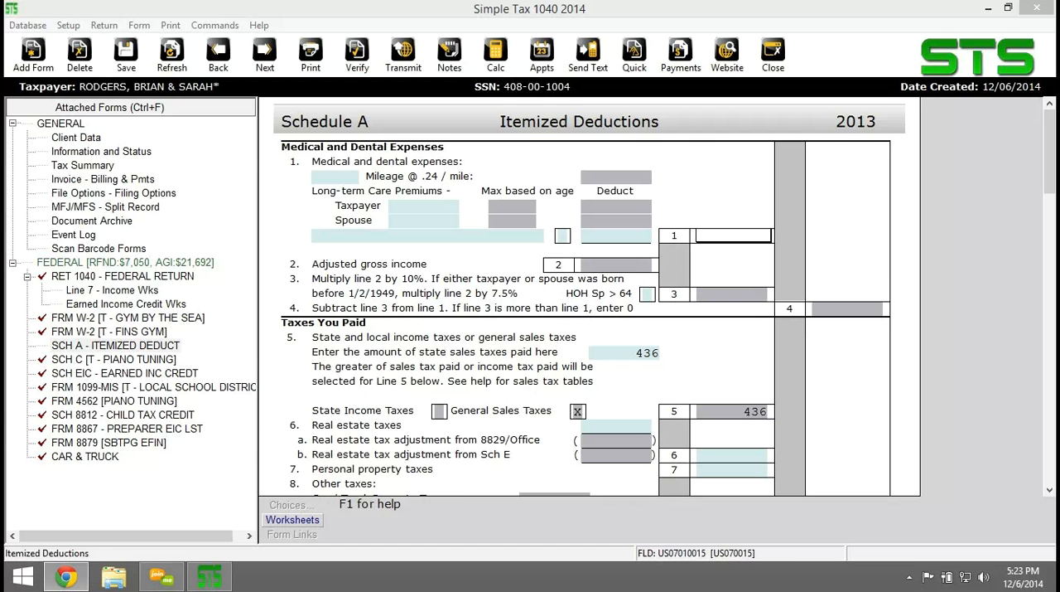
Enter 140 medical miles and 3,200 in taxpayer long-term care premiums on line 1 of Schedule A.
click(337, 177)
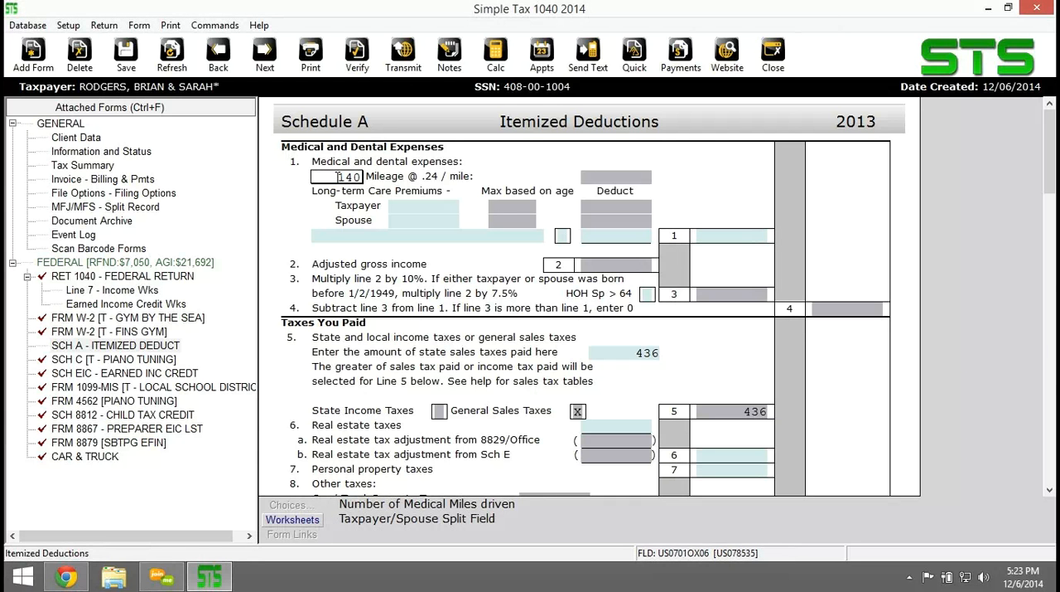
text(140)
key(Tab)
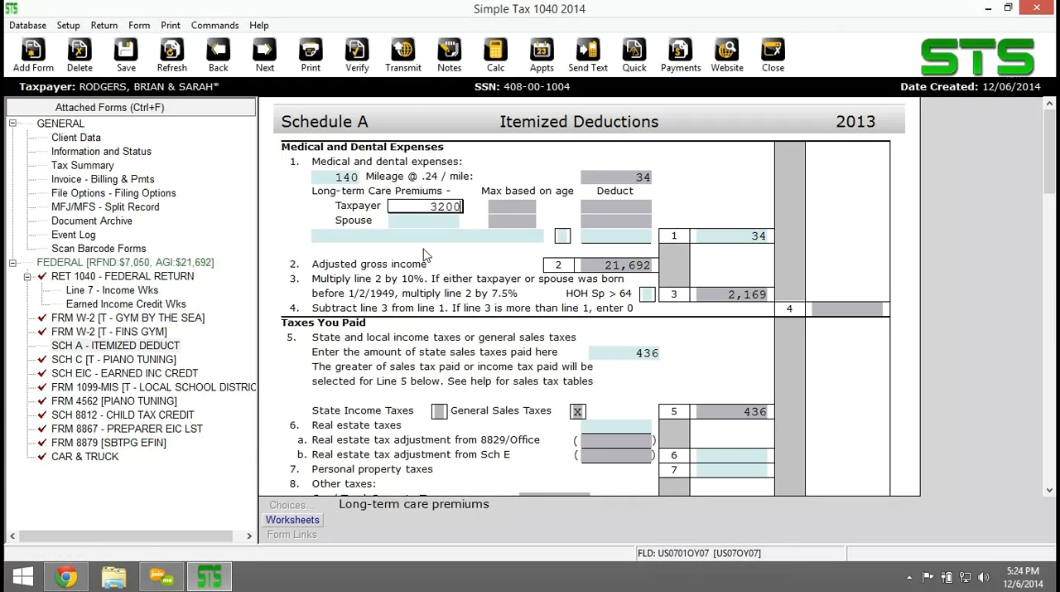
key(Tab)
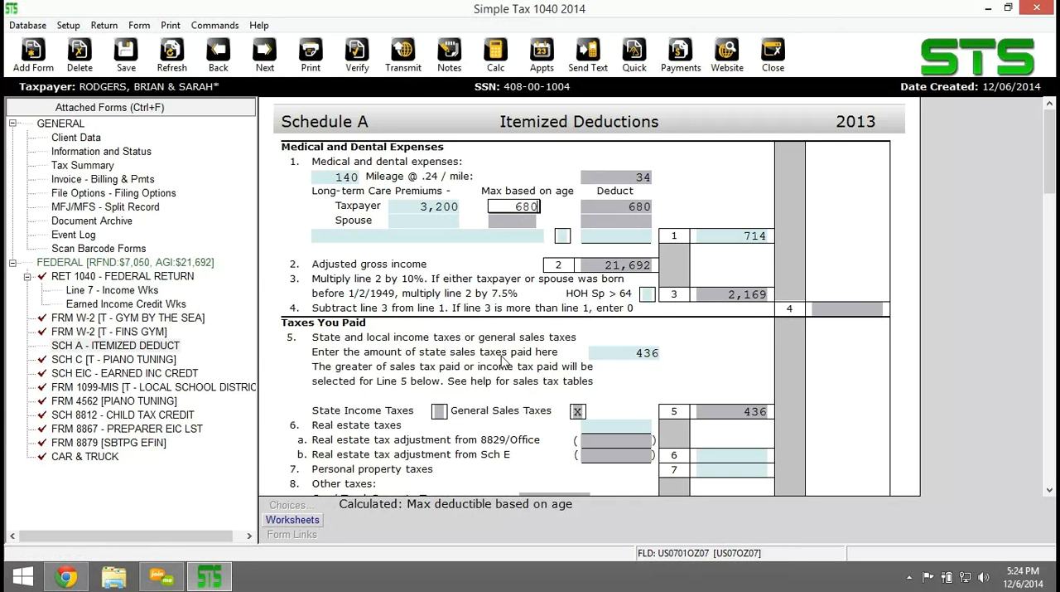
Enter 5,000 in real estate taxes on line 6 of Schedule A.
scroll(500, 360, down, 2)
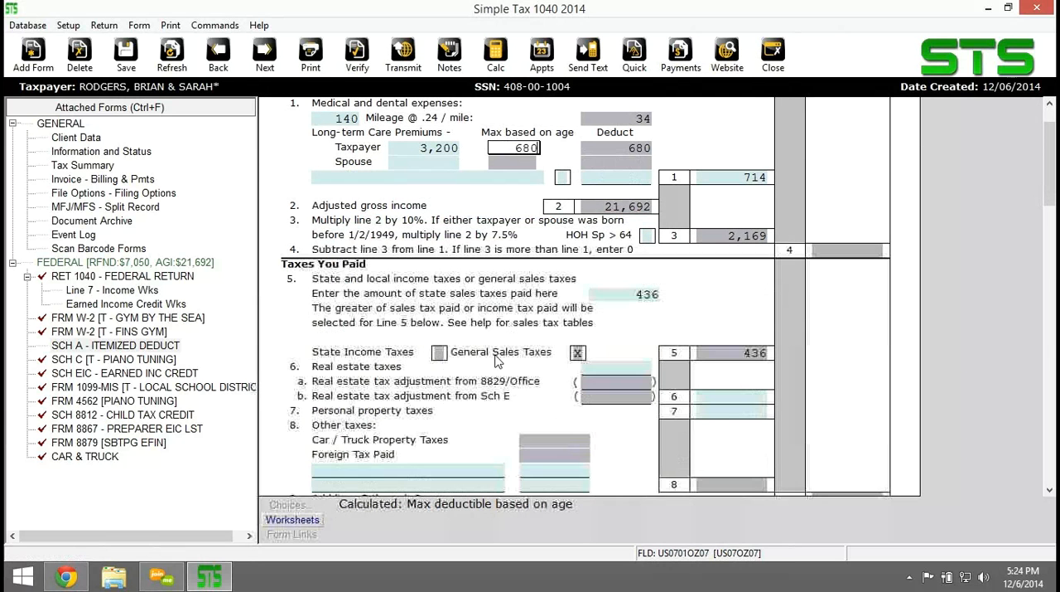
click(617, 367)
text(5,000)
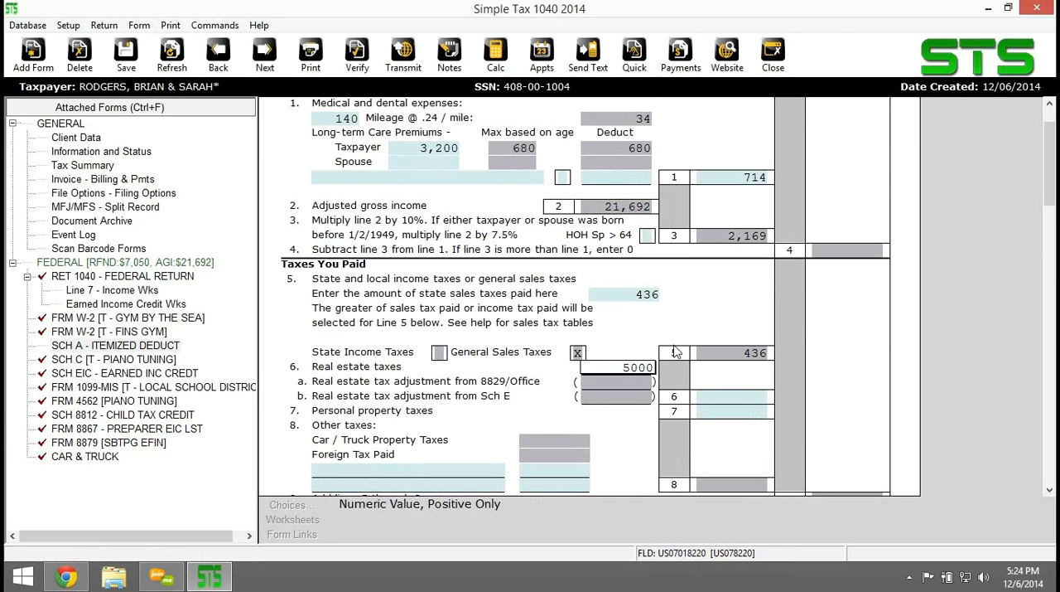
key(Tab)
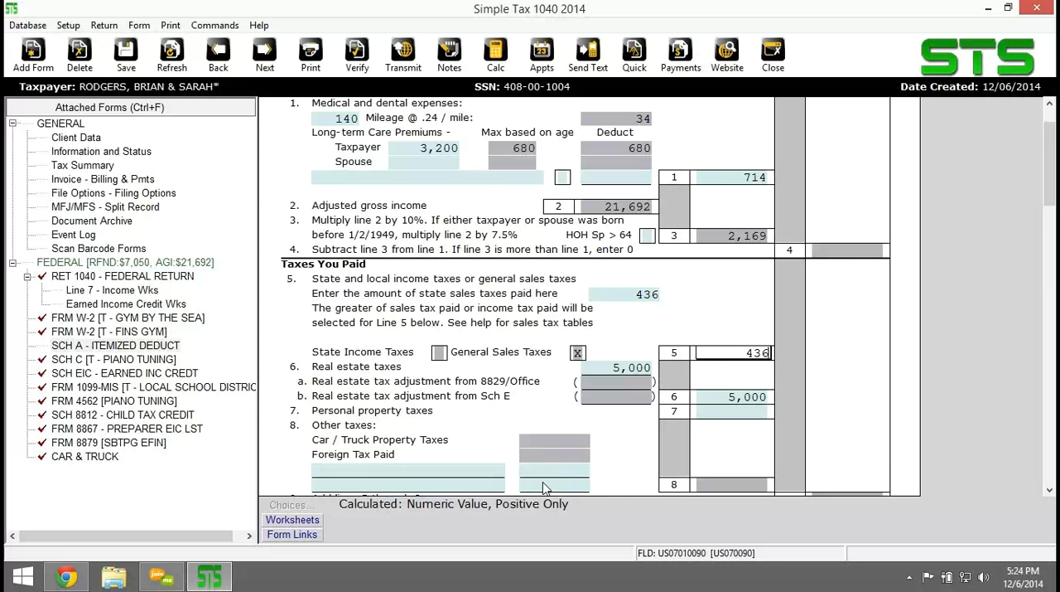
Enter 18,600 as the first home mortgage interest amount on line 10 of Schedule A.
scroll(533, 396, down, 1)
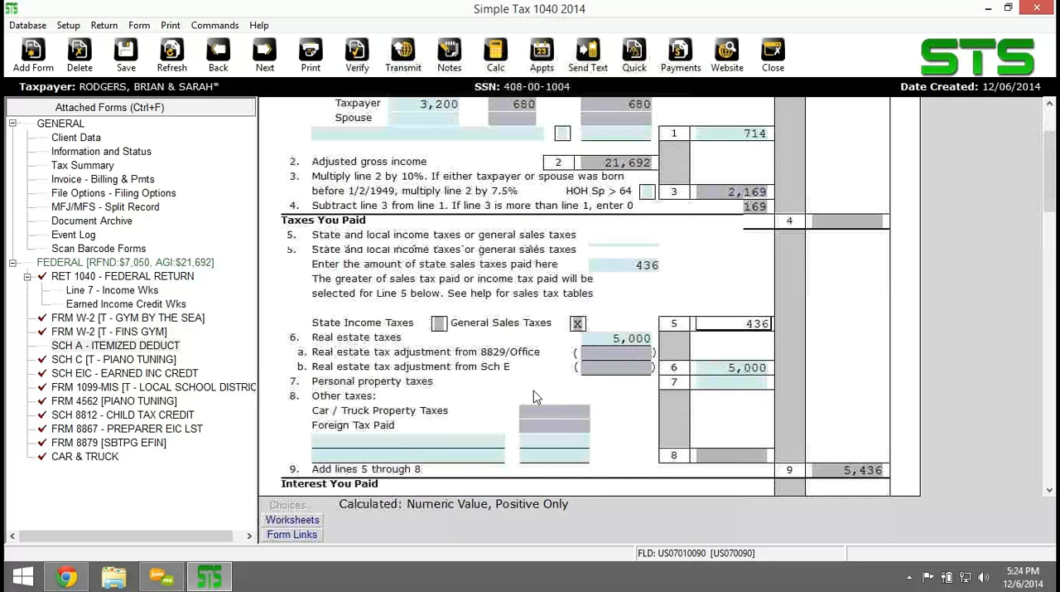
scroll(534, 396, down, 2)
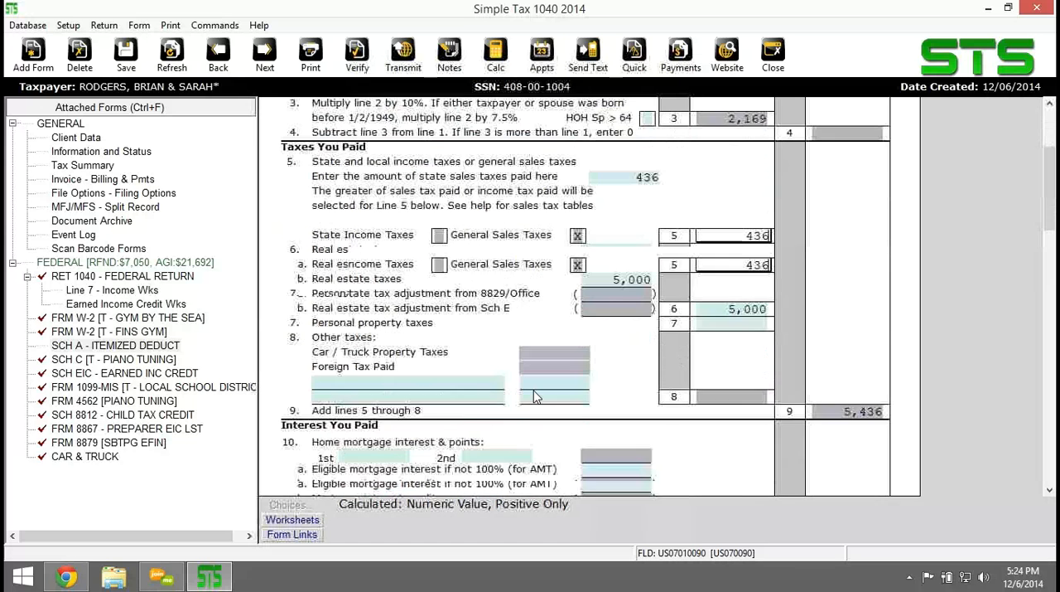
scroll(534, 396, down, 1)
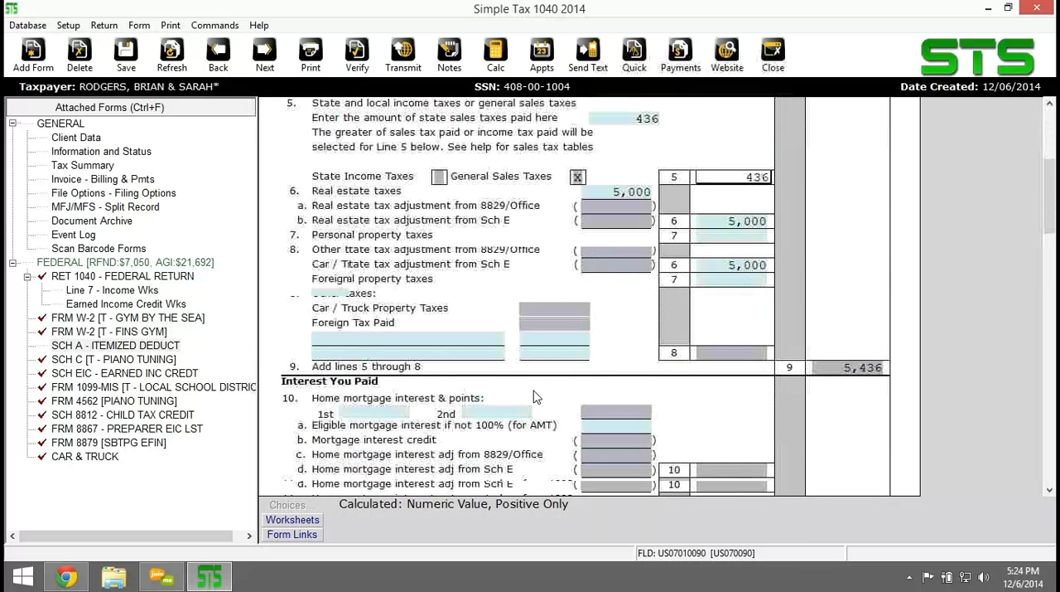
click(402, 371)
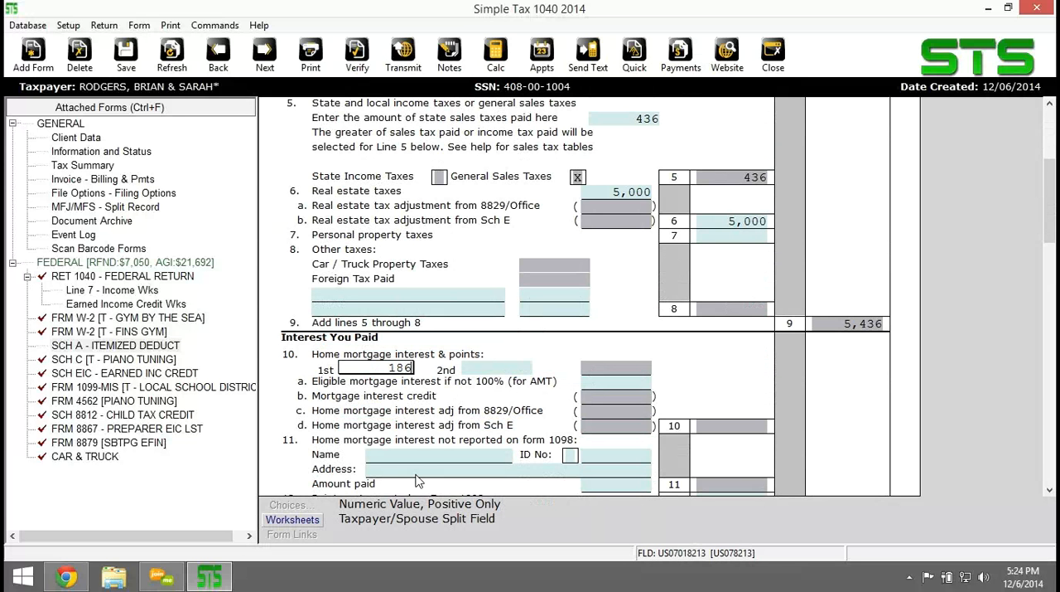
text(00)
key(Tab)
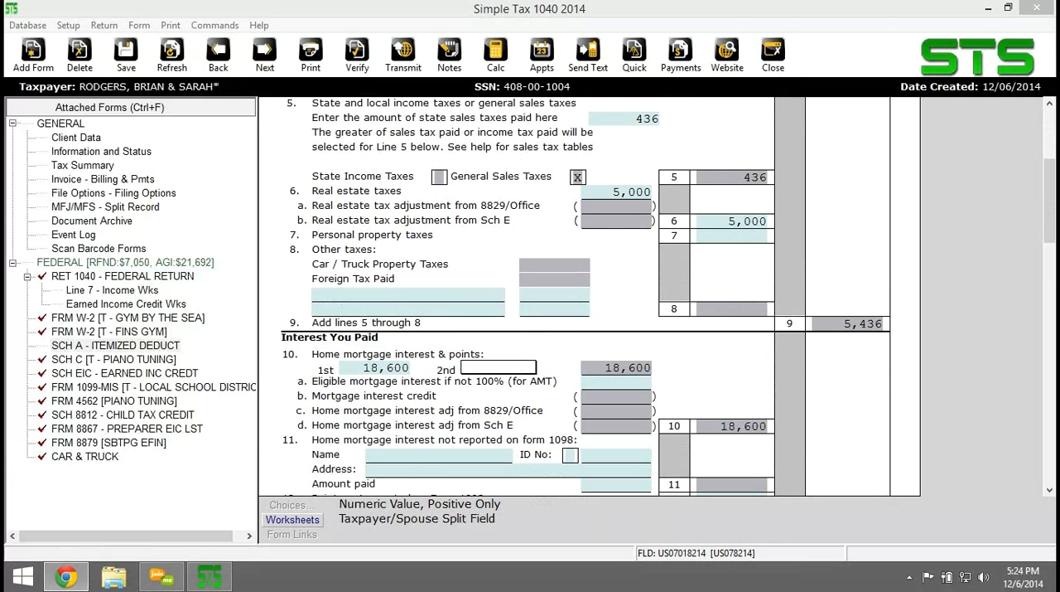
Review Schedule A's charity, casualty and job expense sections, the line 29 total itemized deductions, and the line 22 tax preparation fees field.
click(964, 293)
scroll(975, 385, down, 2)
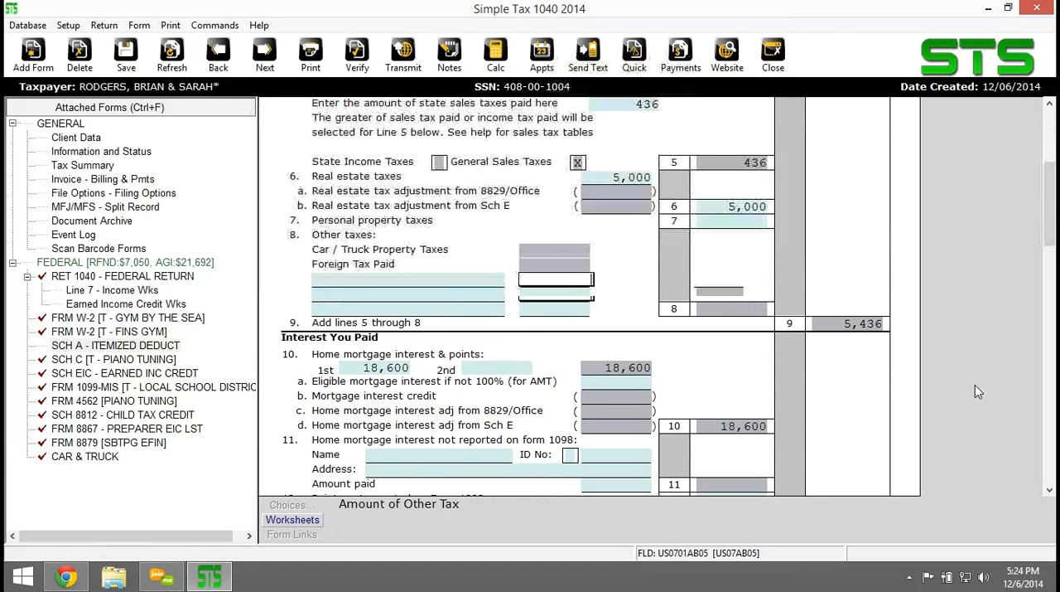
scroll(973, 383, down, 3)
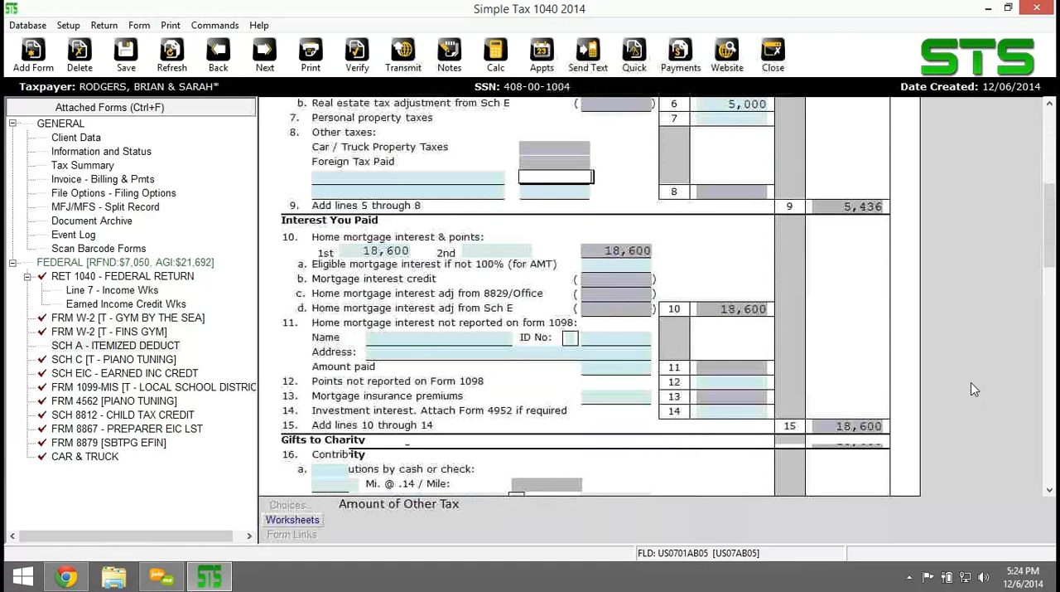
scroll(971, 386, down, 7)
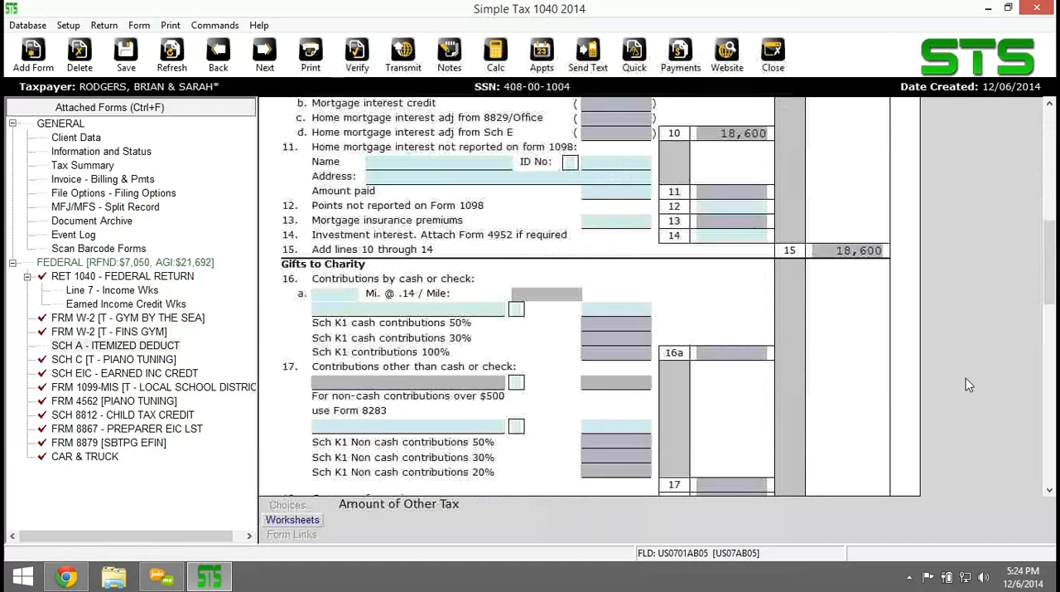
scroll(970, 385, down, 10)
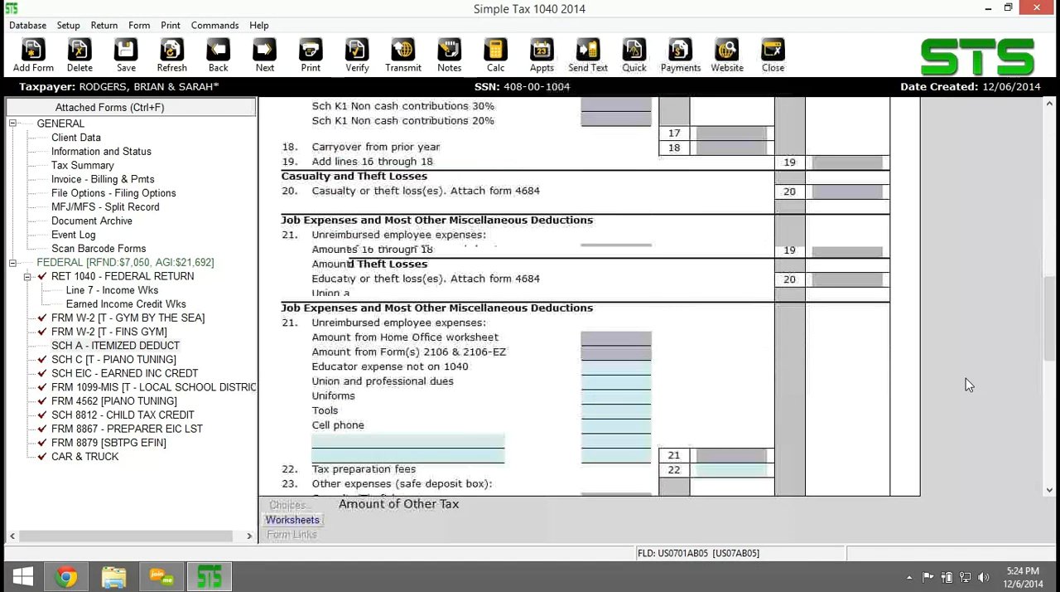
scroll(965, 377, down, 10)
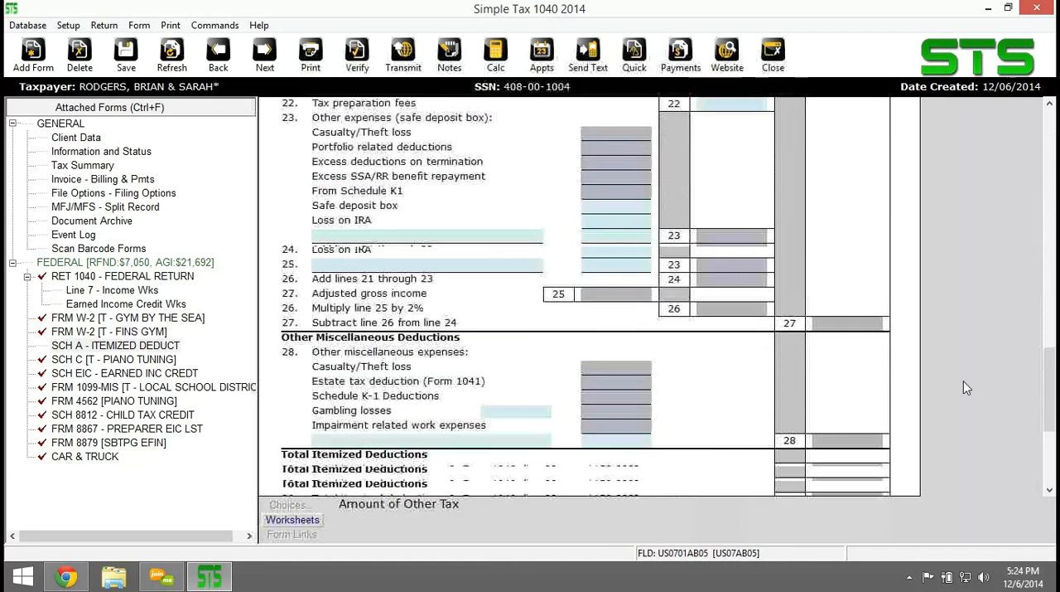
scroll(964, 380, down, 1)
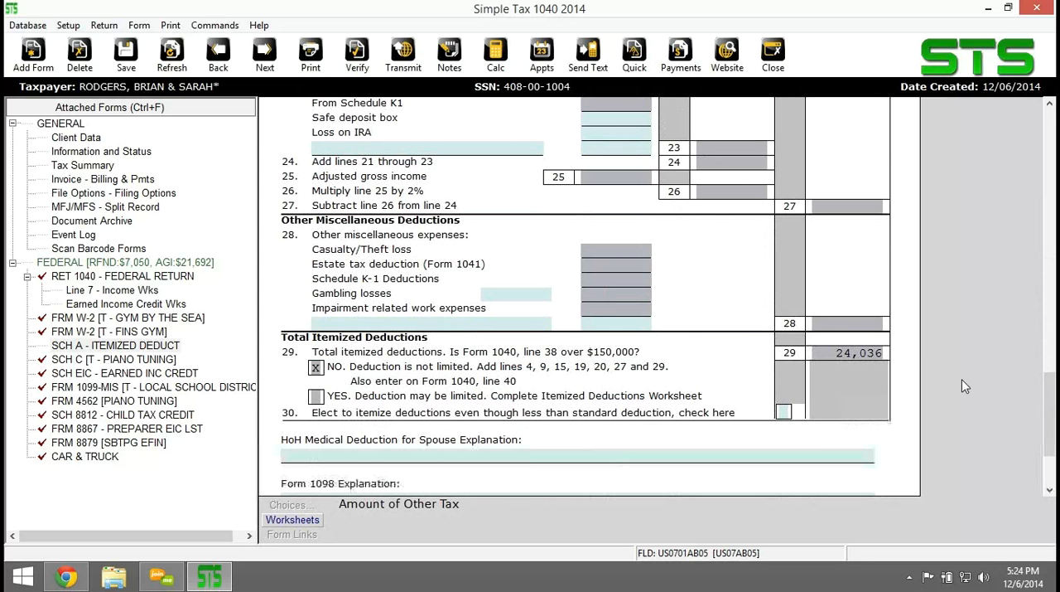
scroll(920, 352, down, 4)
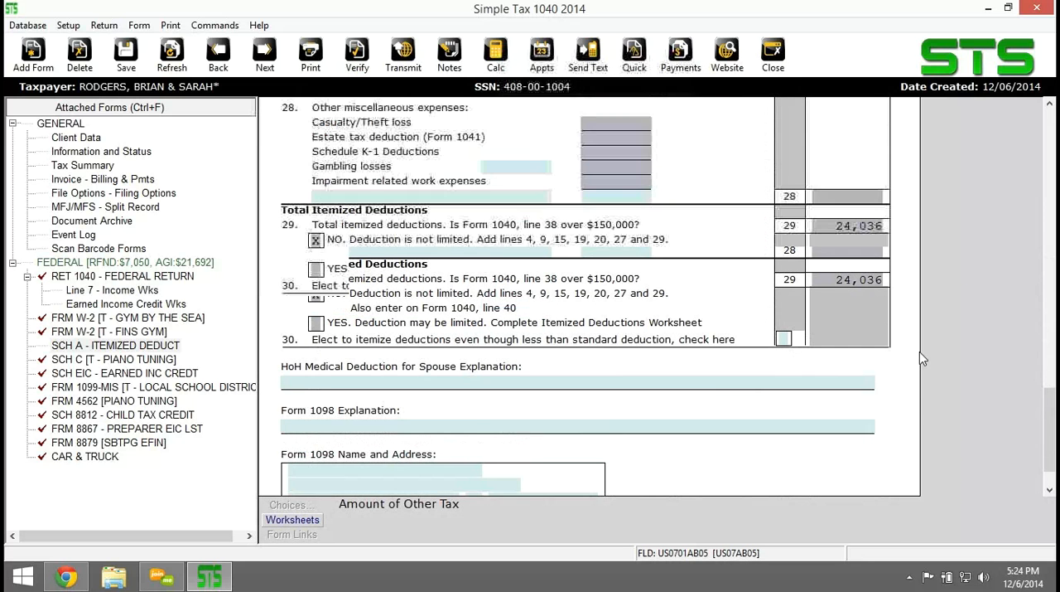
scroll(919, 364, up, 6)
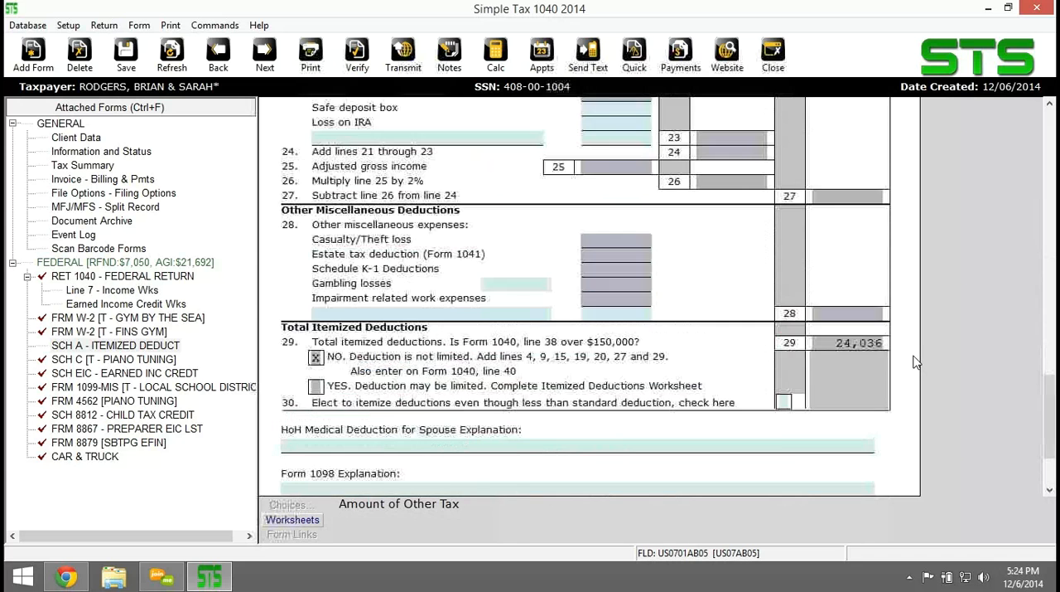
scroll(915, 362, up, 6)
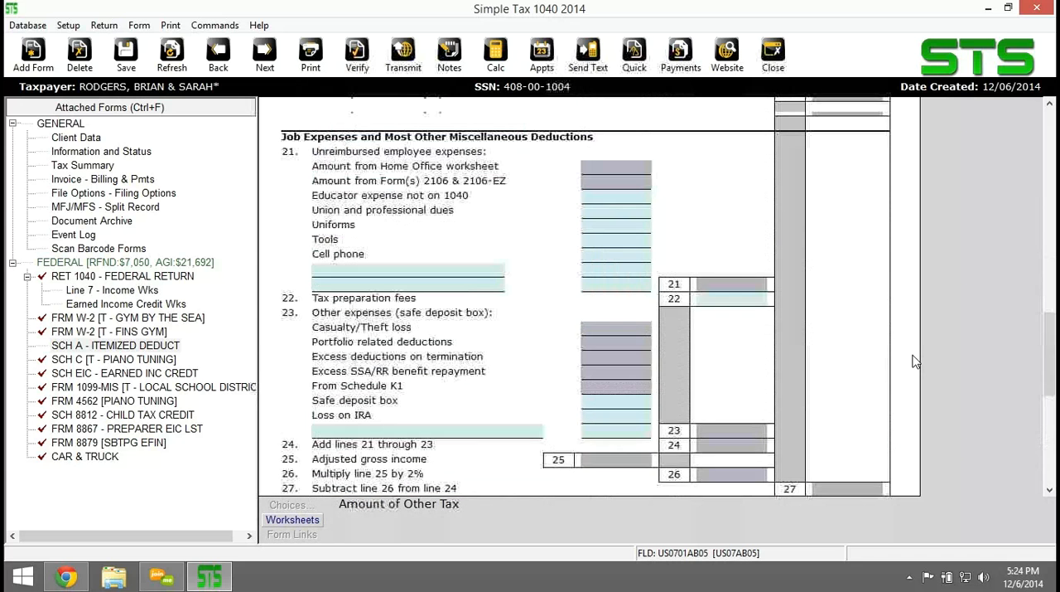
scroll(914, 360, up, 3)
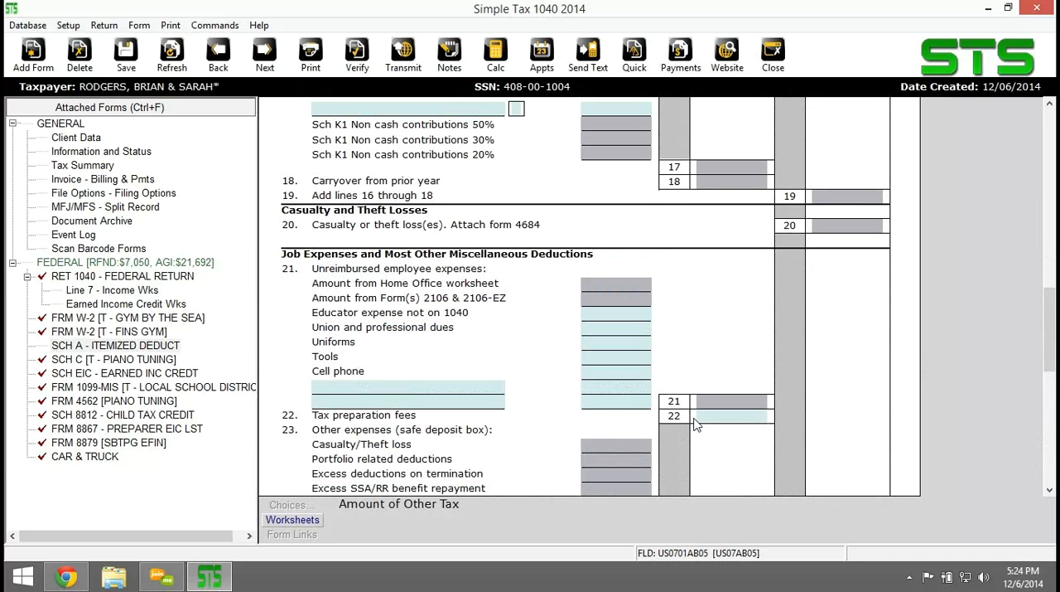
click(713, 415)
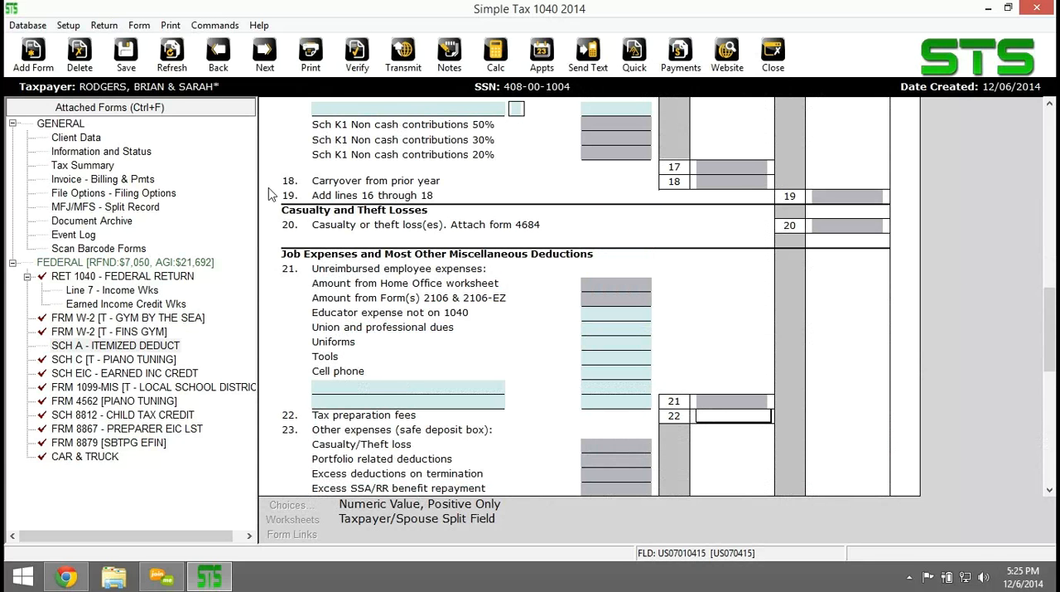
Verify the return for errors and open Form 8867, Paid Preparer's EIC Checklist.
click(356, 62)
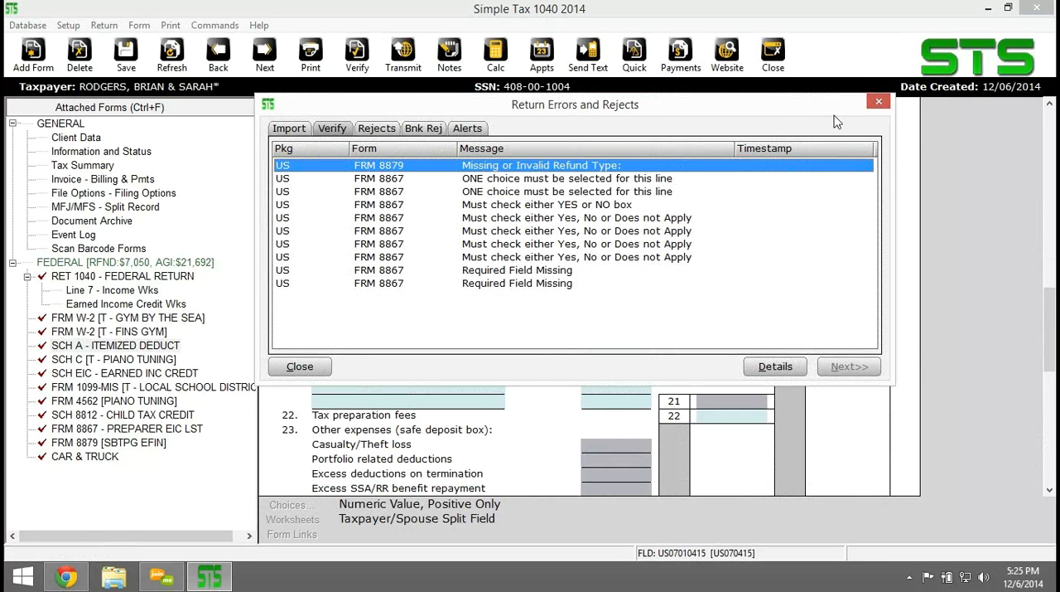
click(879, 102)
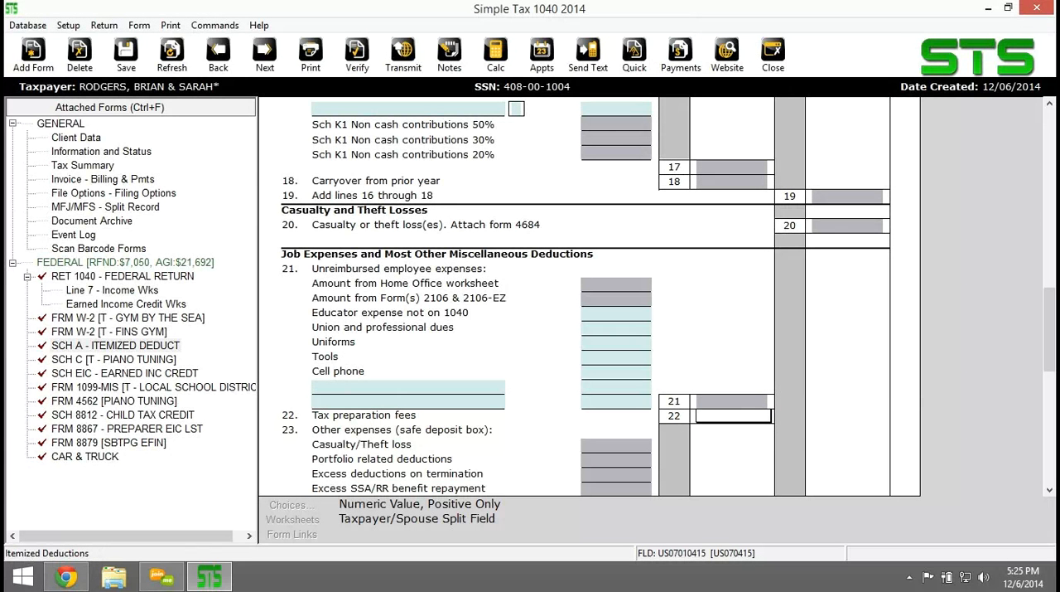
click(97, 430)
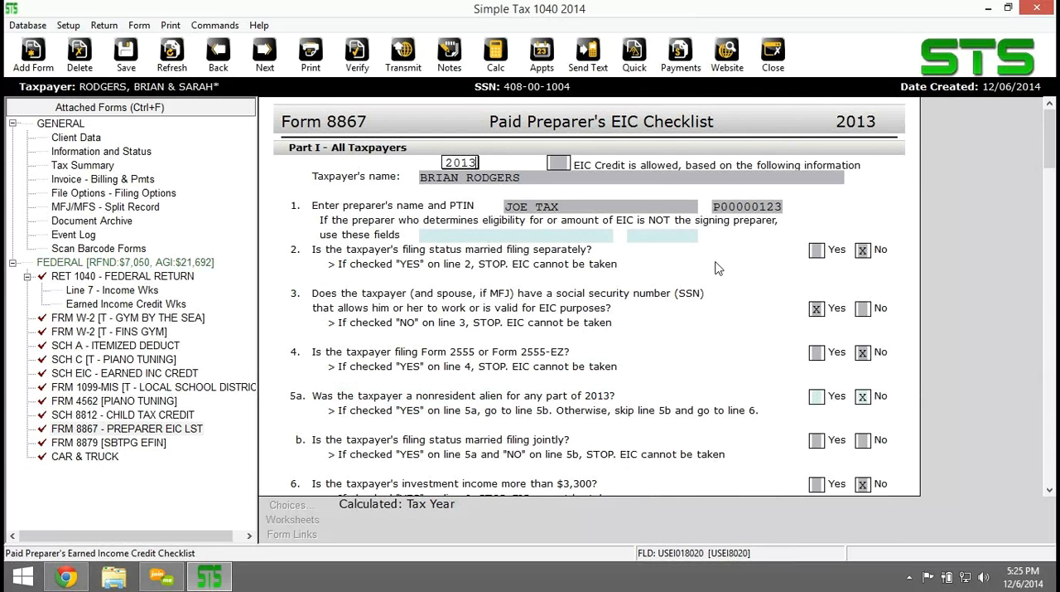
Answer Yes for Child 1 on line 10 of Form 8867, Part II, about the child being unmarried or claimable as a dependent.
scroll(717, 268, down, 2)
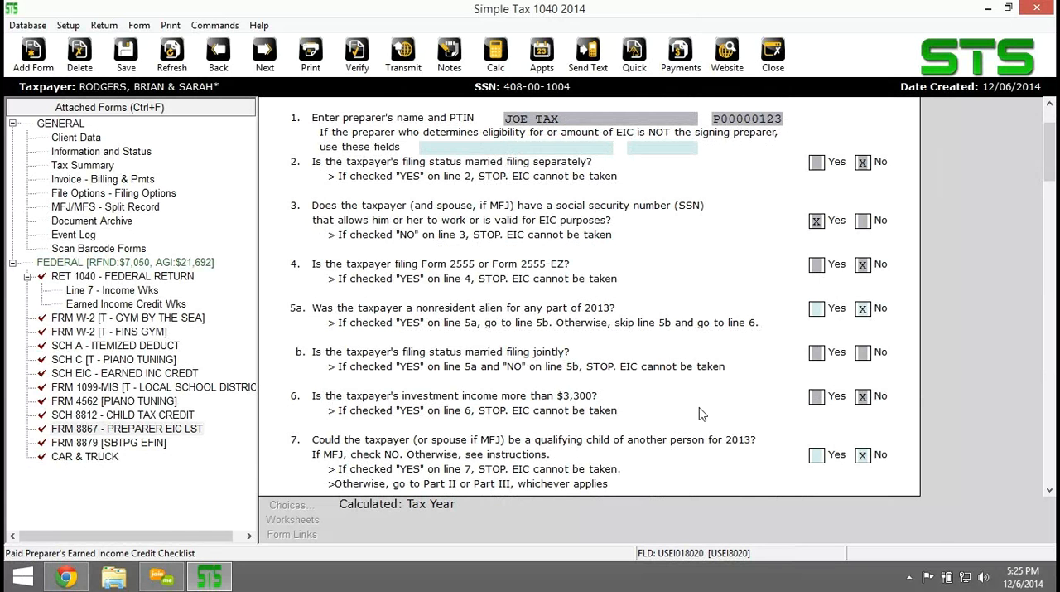
scroll(700, 412, down, 3)
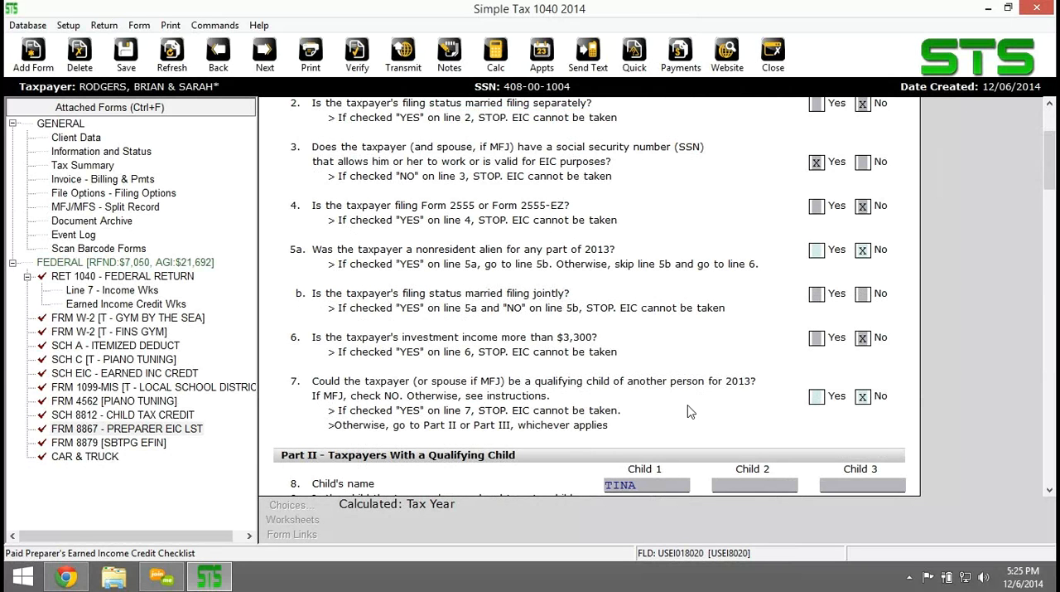
scroll(692, 410, down, 3)
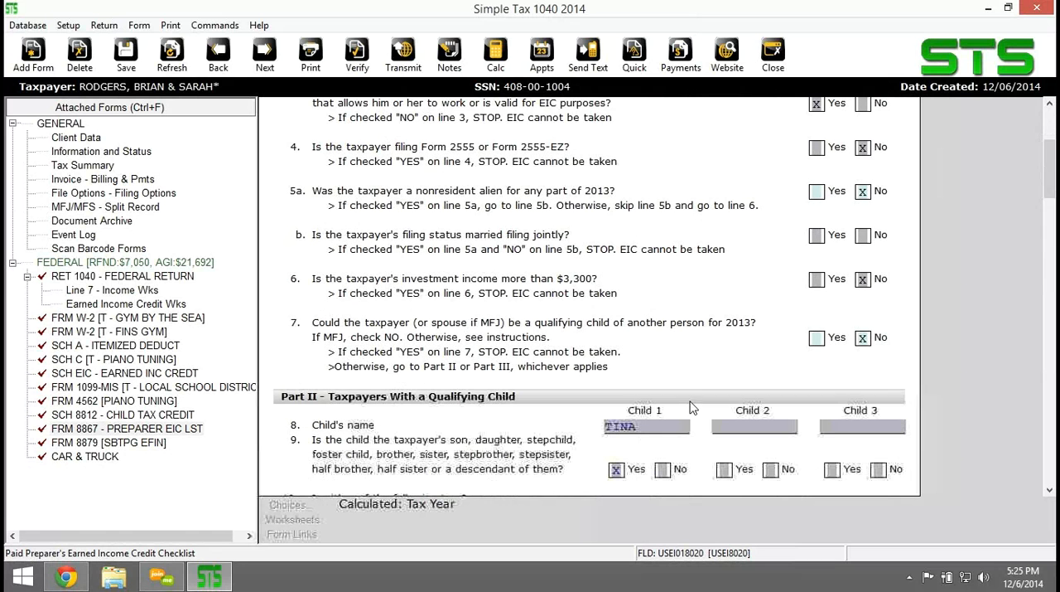
scroll(741, 331, down, 3)
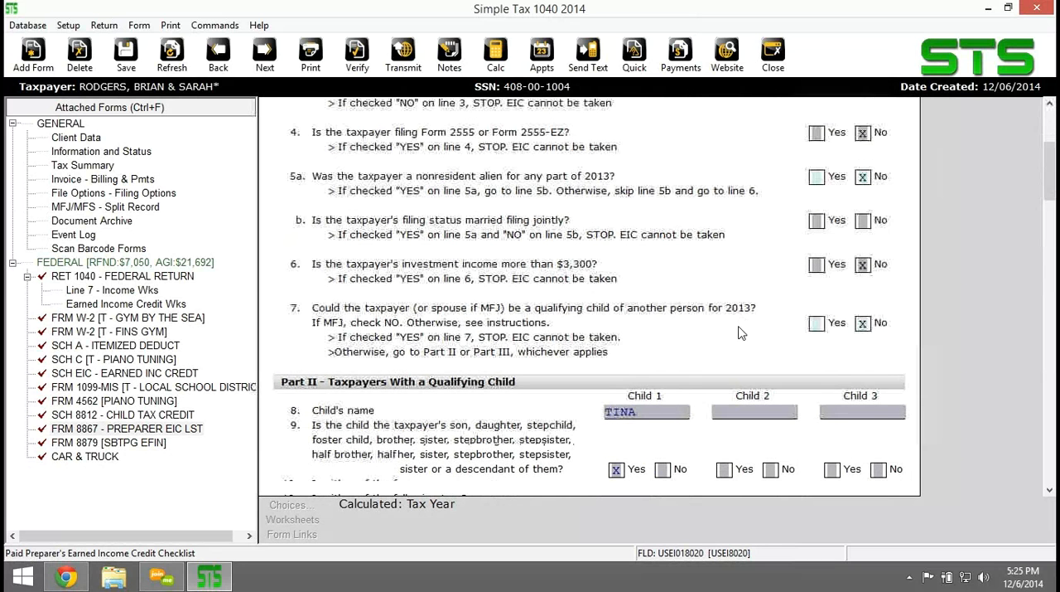
scroll(742, 331, down, 3)
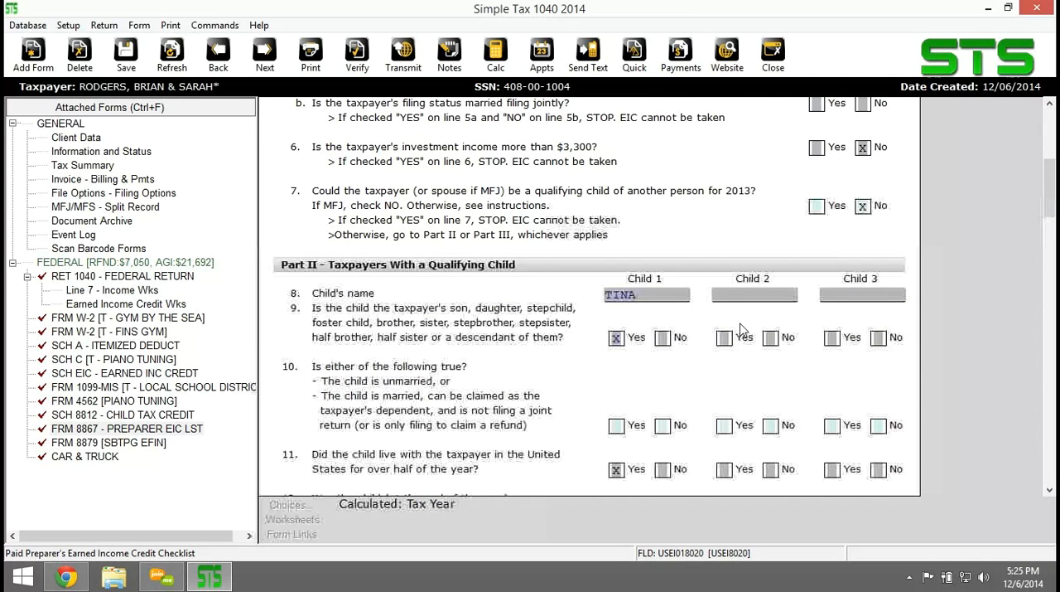
scroll(741, 331, down, 3)
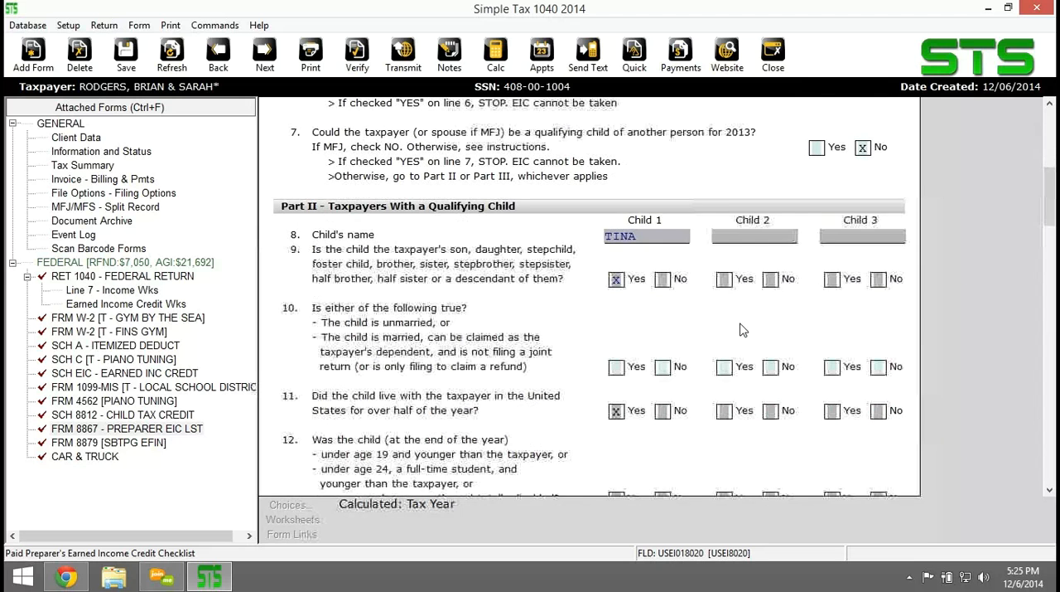
scroll(750, 330, down, 3)
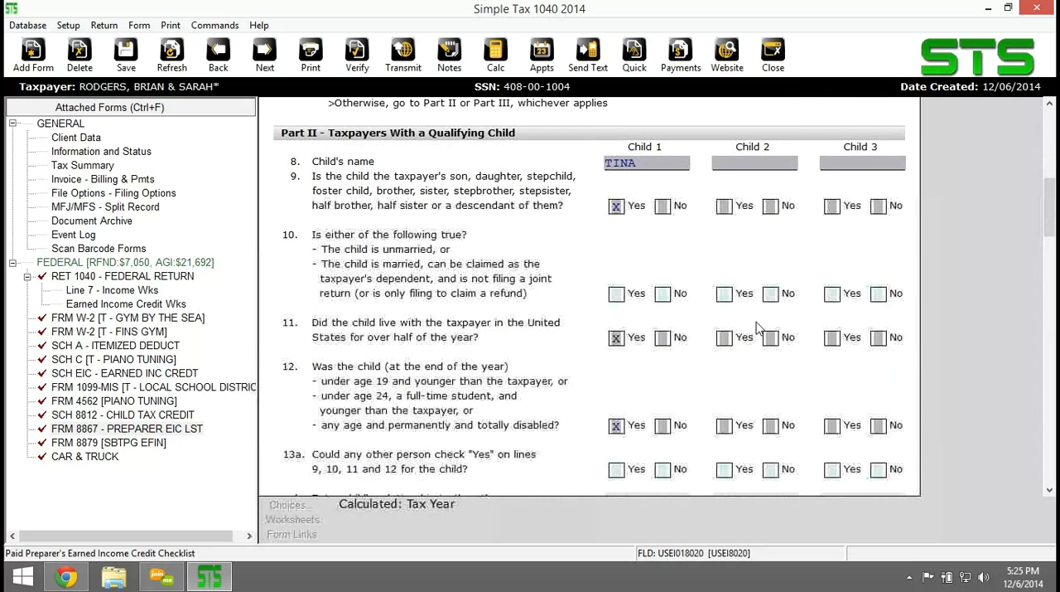
scroll(756, 327, down, 3)
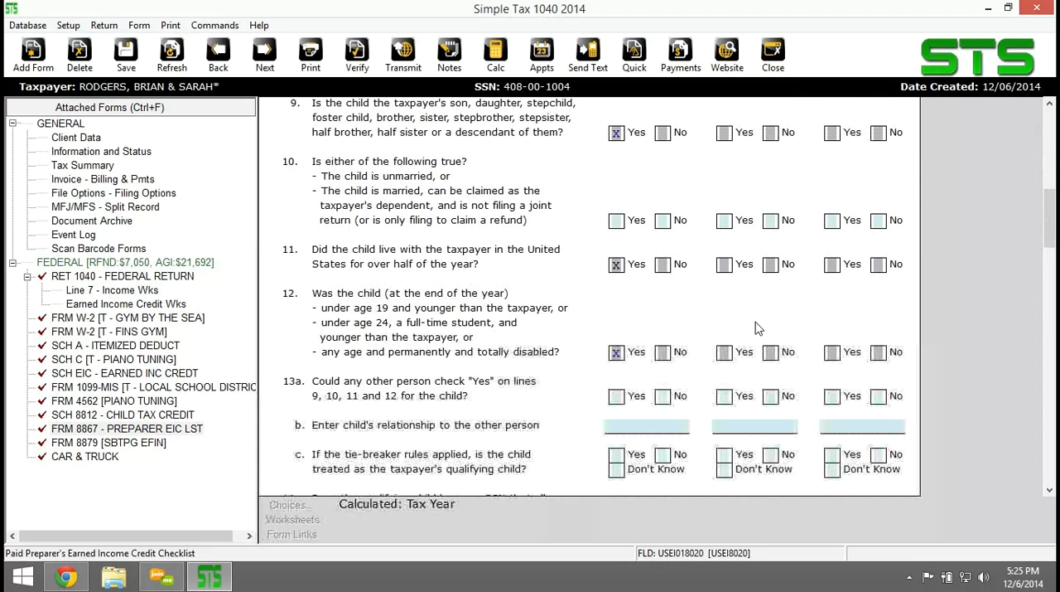
scroll(753, 331, up, 3)
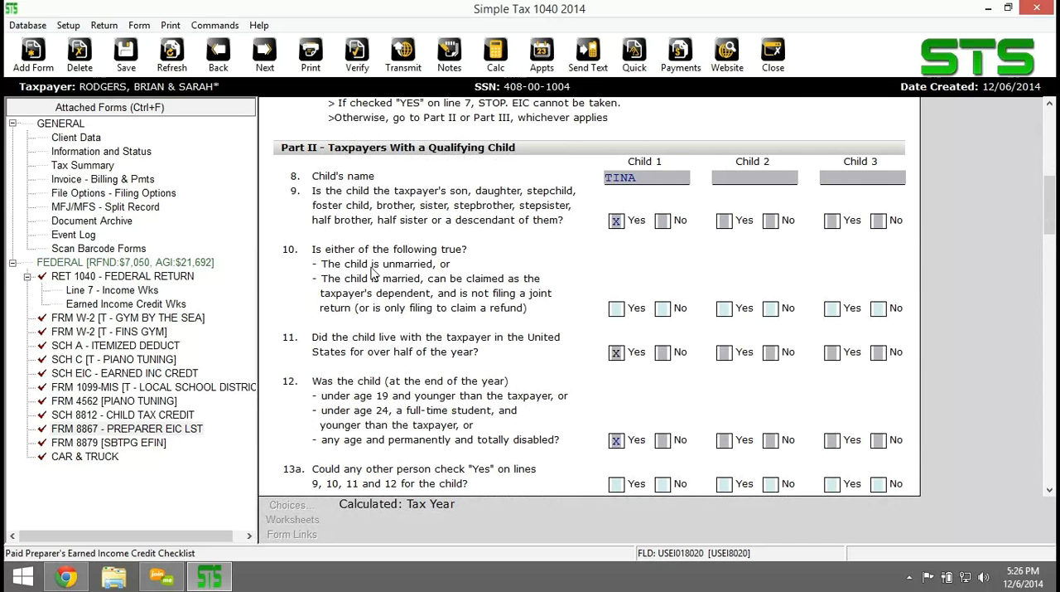
click(603, 315)
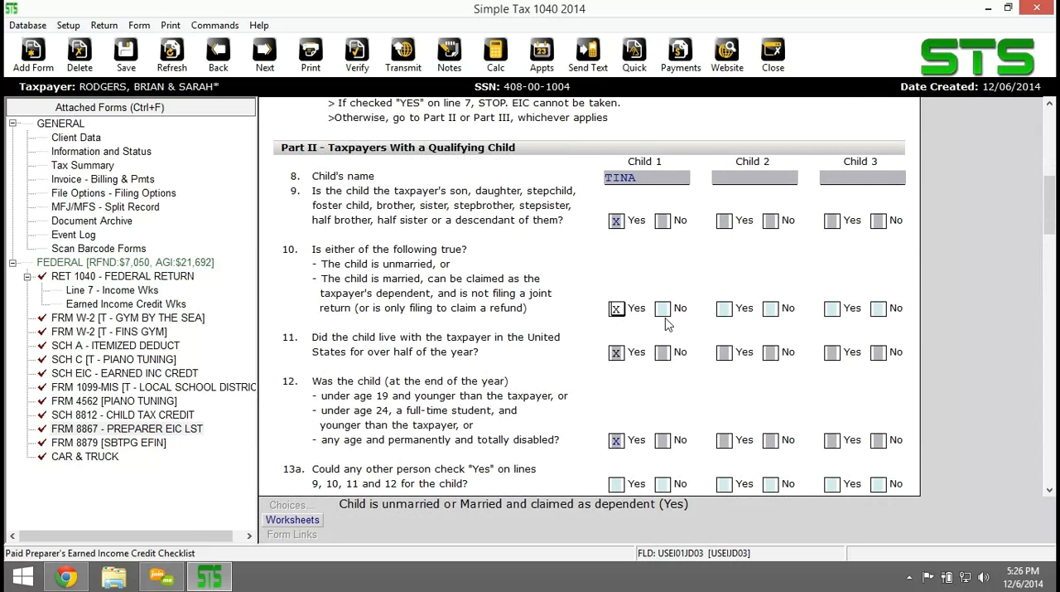
Answer No for Child 1 on line 13a of Form 8867, about another person meeting the tests on lines 9 to 12.
key(Tab)
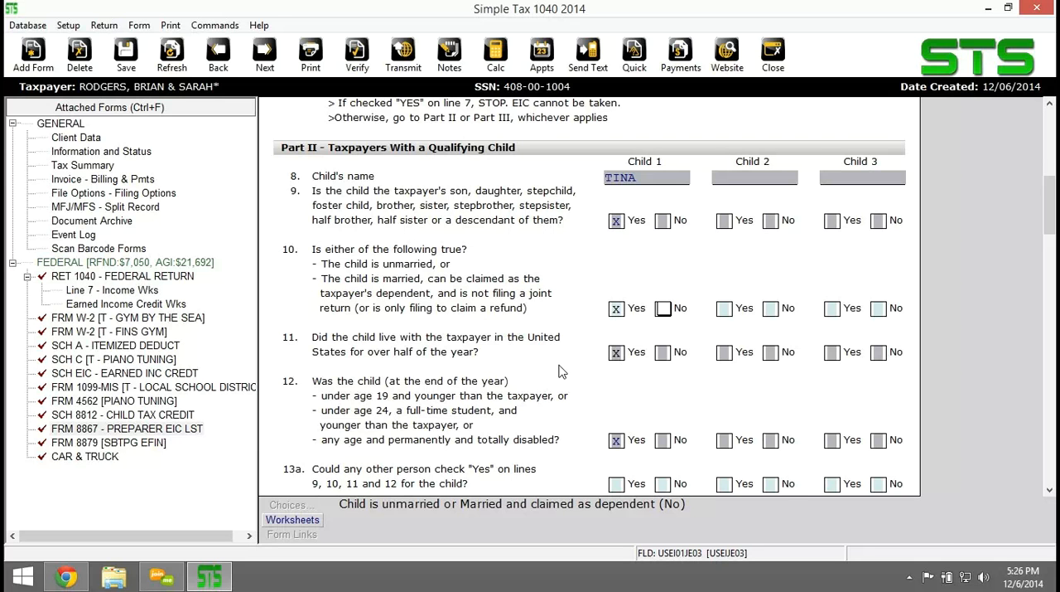
scroll(559, 371, down, 3)
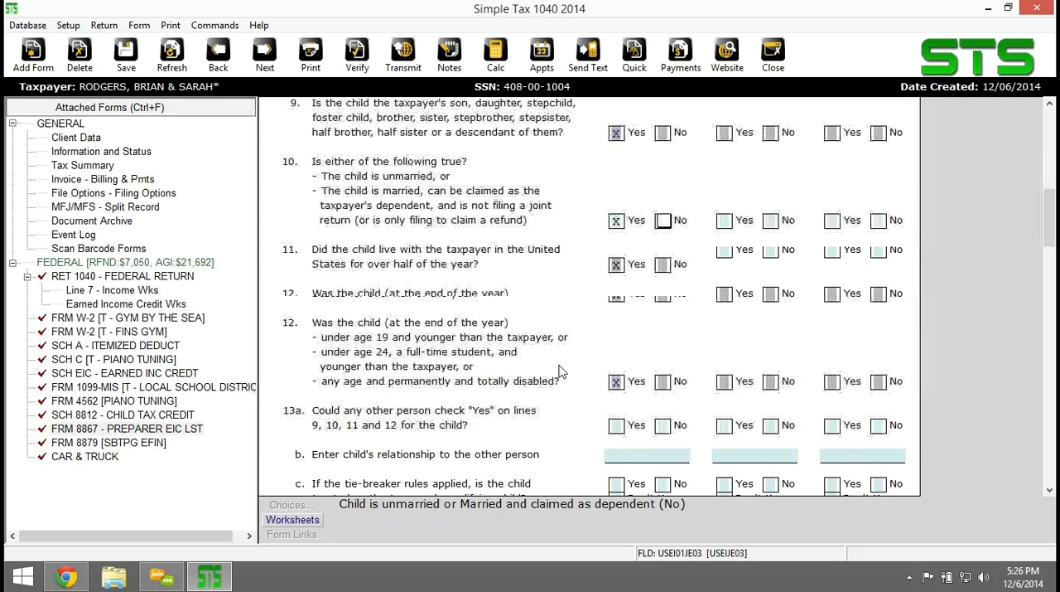
scroll(559, 371, down, 1)
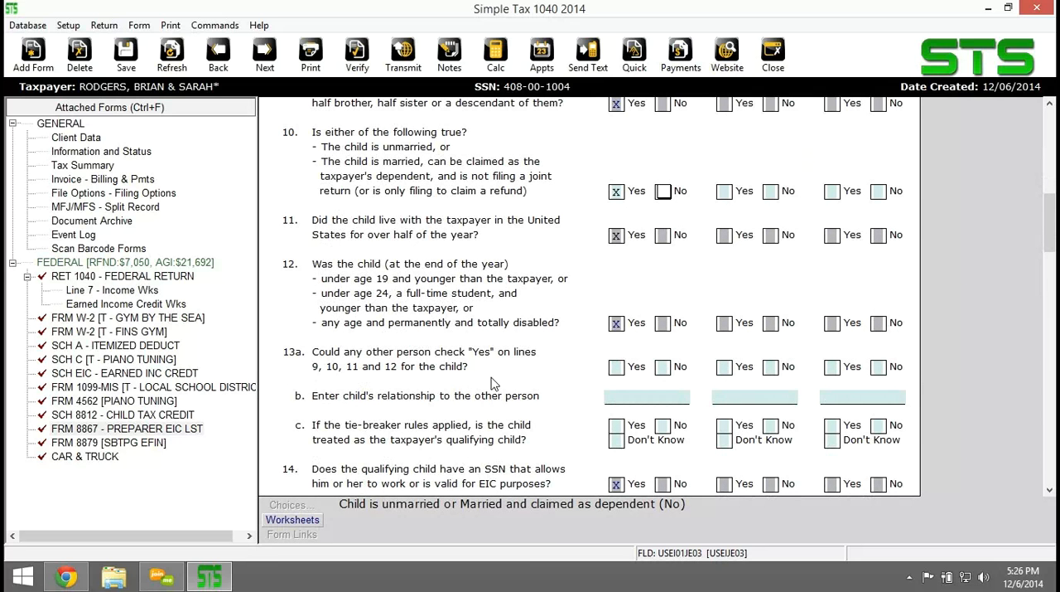
click(662, 370)
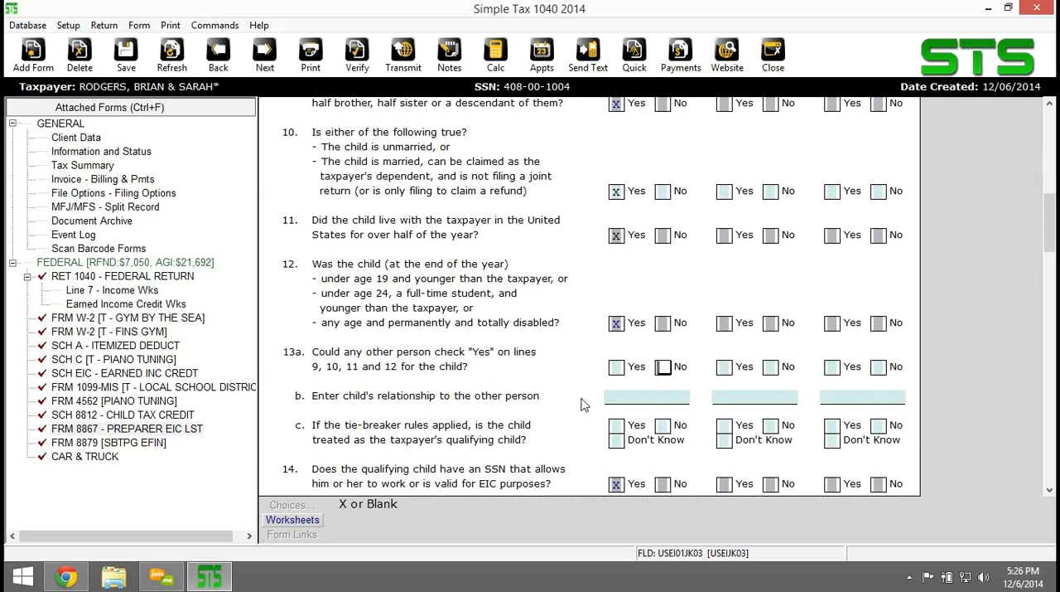
key(shift+Tab)
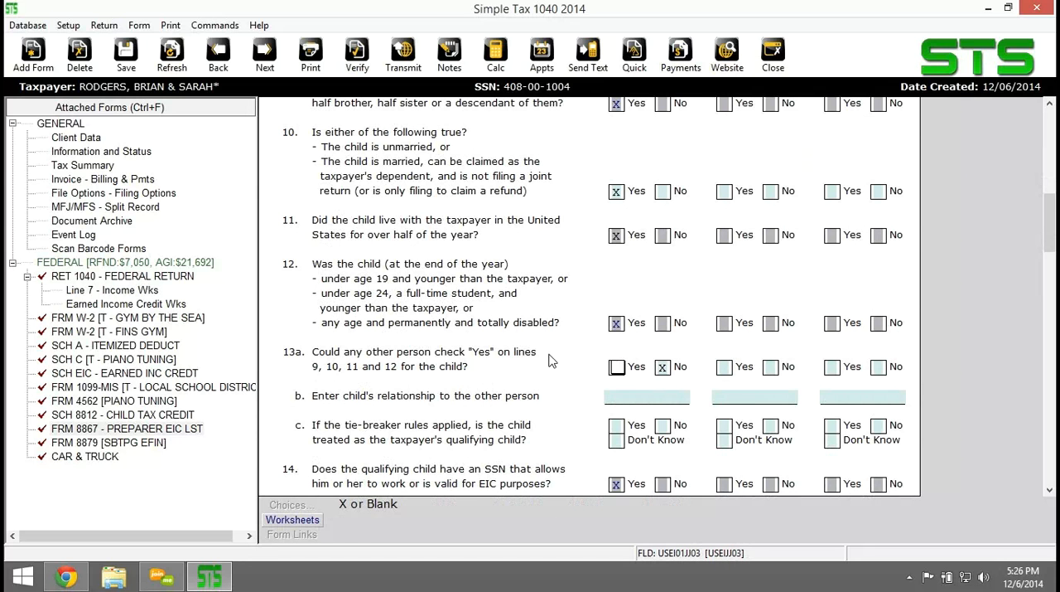
Review the rest of Part II, Part III for taxpayers without a qualifying child, and the Part IV due diligence questions on Form 8867.
scroll(546, 355, down, 1)
scroll(547, 355, down, 1)
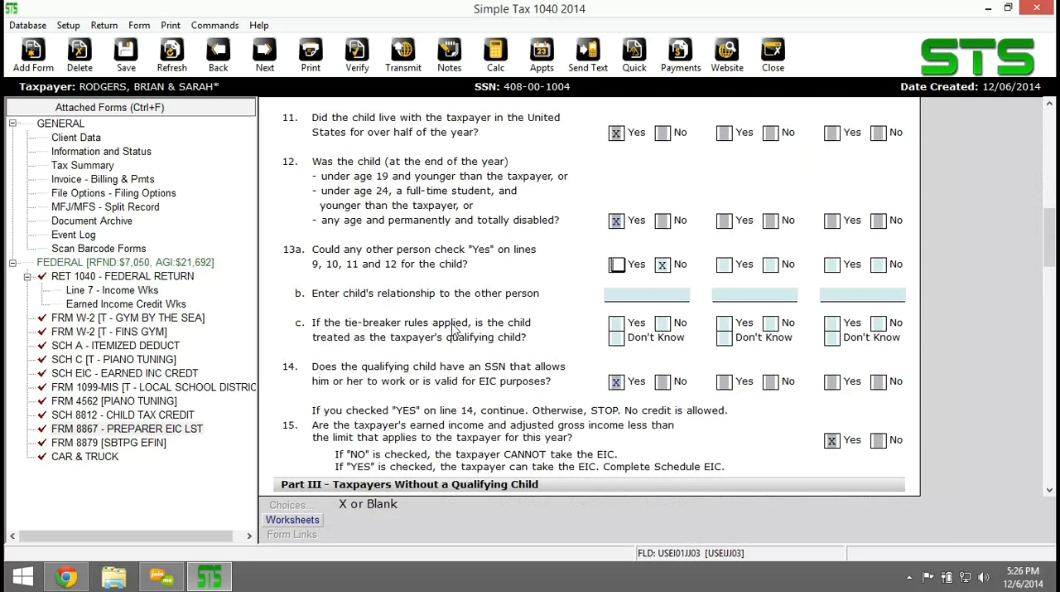
scroll(476, 369, down, 2)
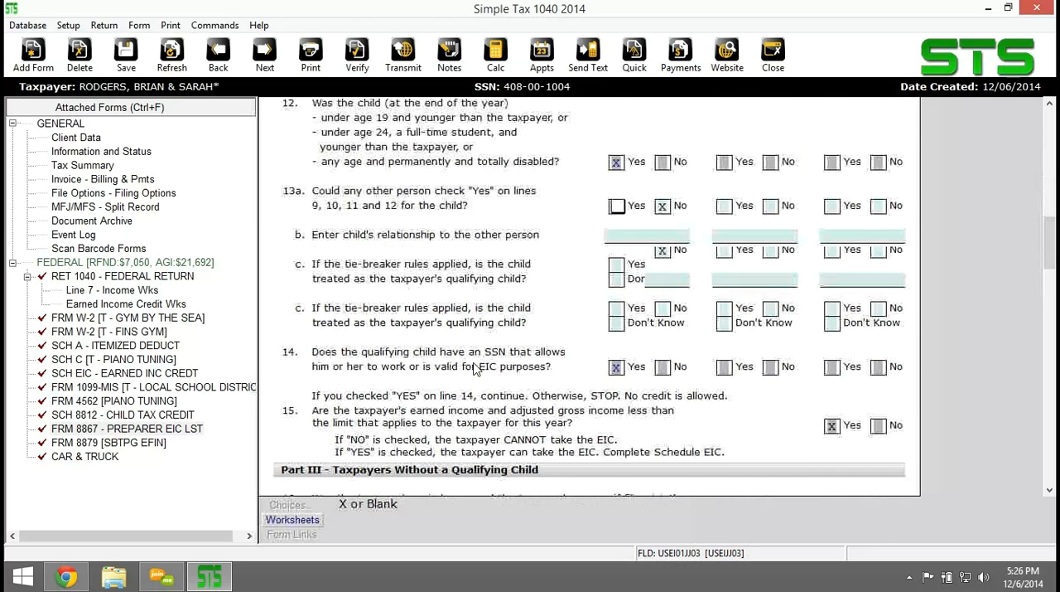
scroll(476, 369, down, 3)
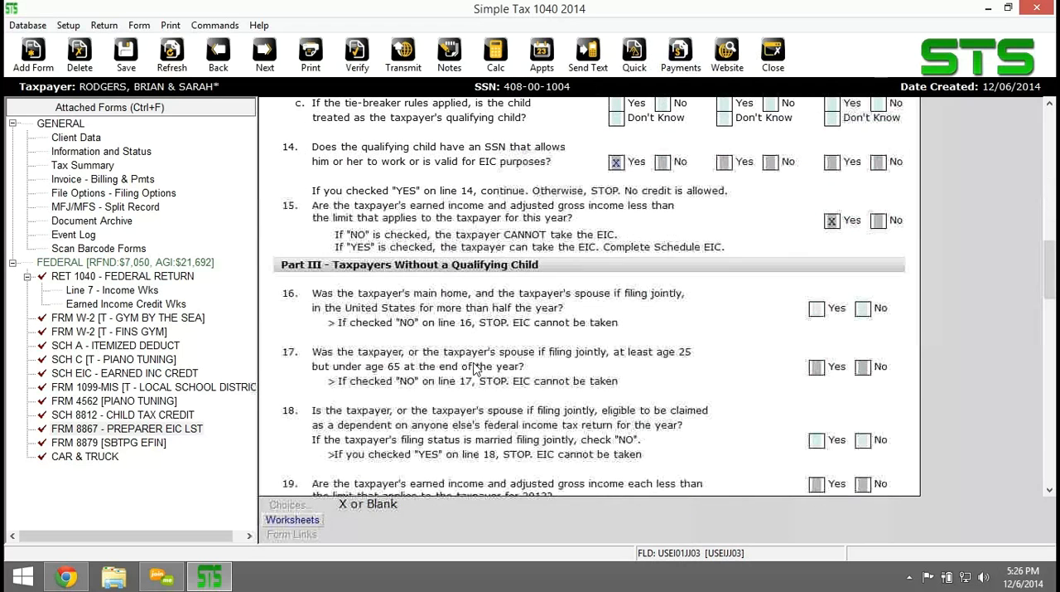
scroll(476, 369, down, 1)
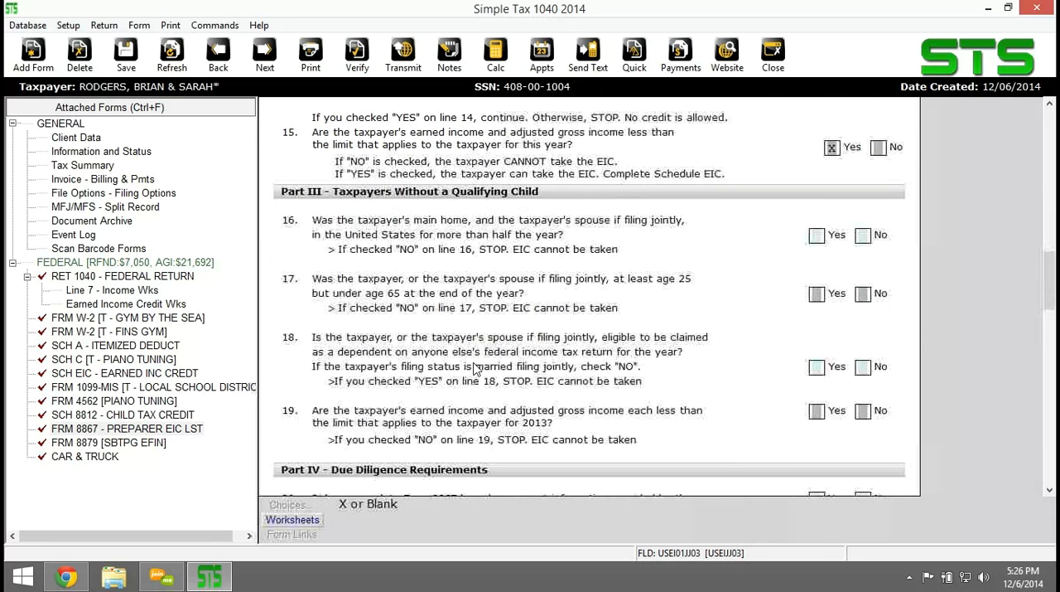
scroll(624, 342, down, 2)
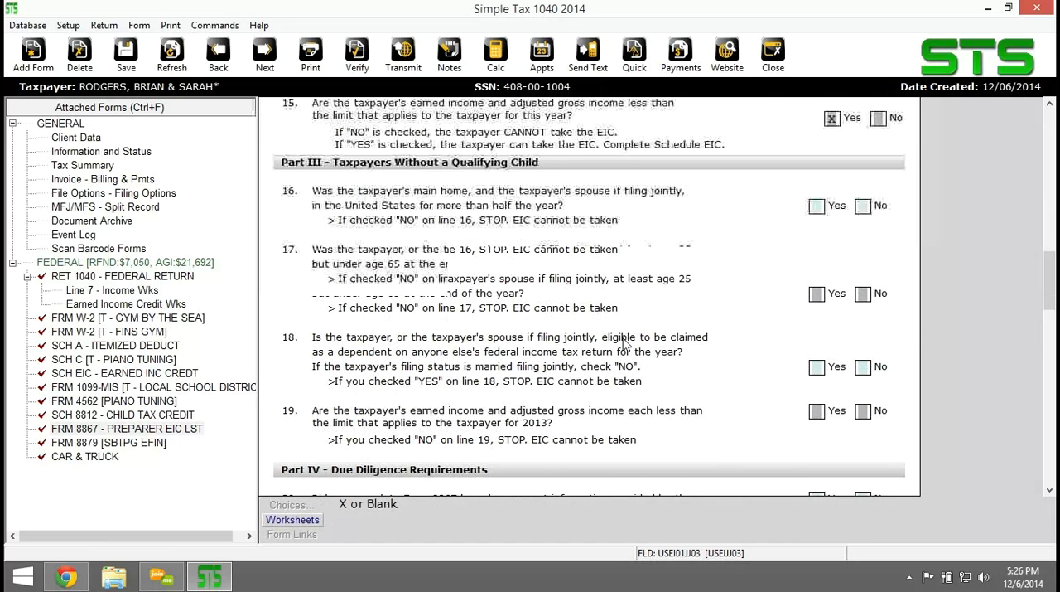
scroll(623, 342, down, 1)
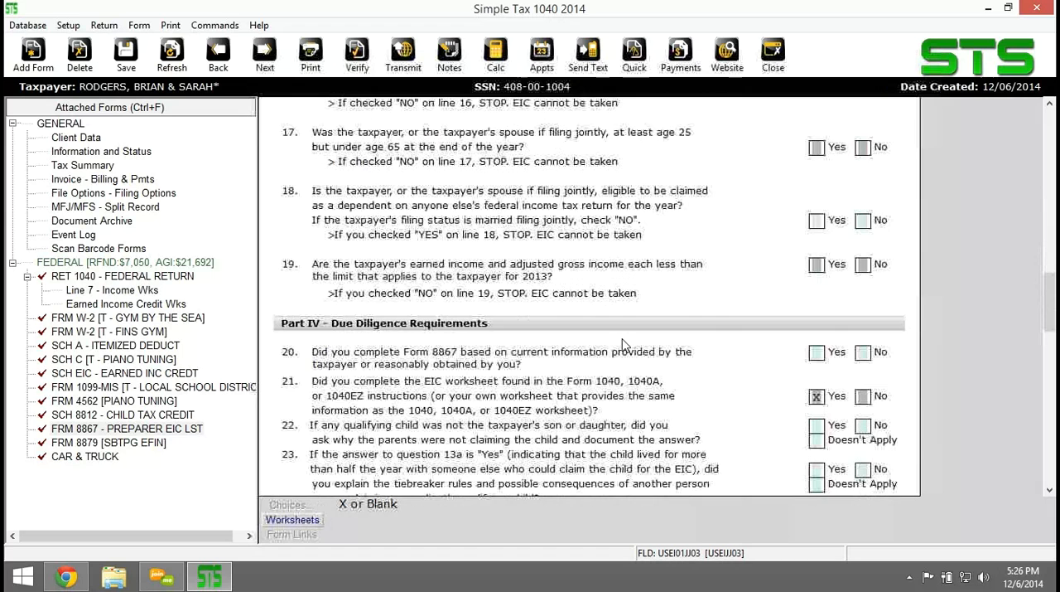
scroll(624, 342, down, 3)
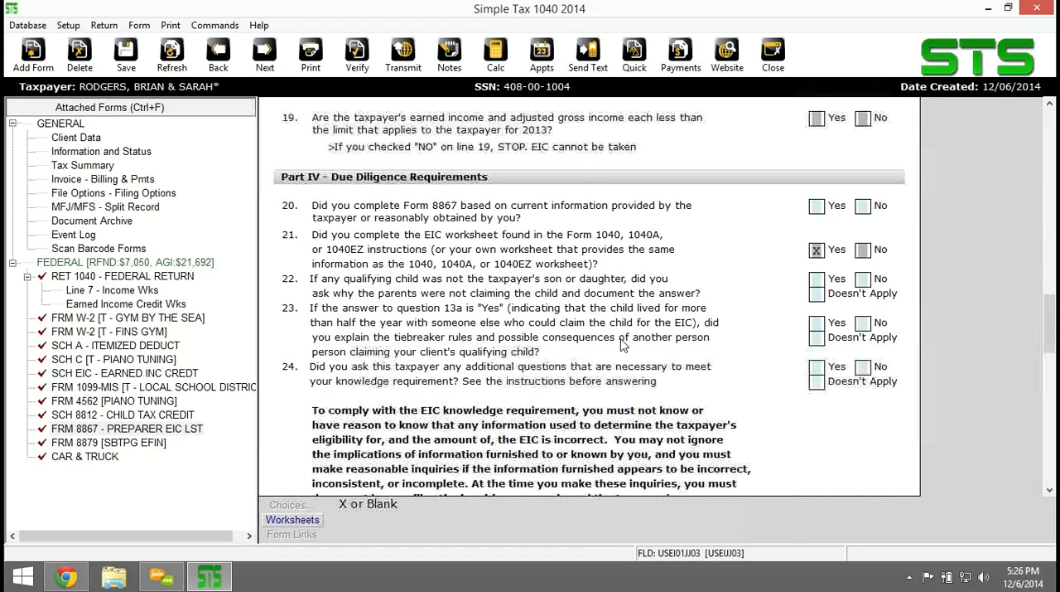
scroll(624, 346, down, 1)
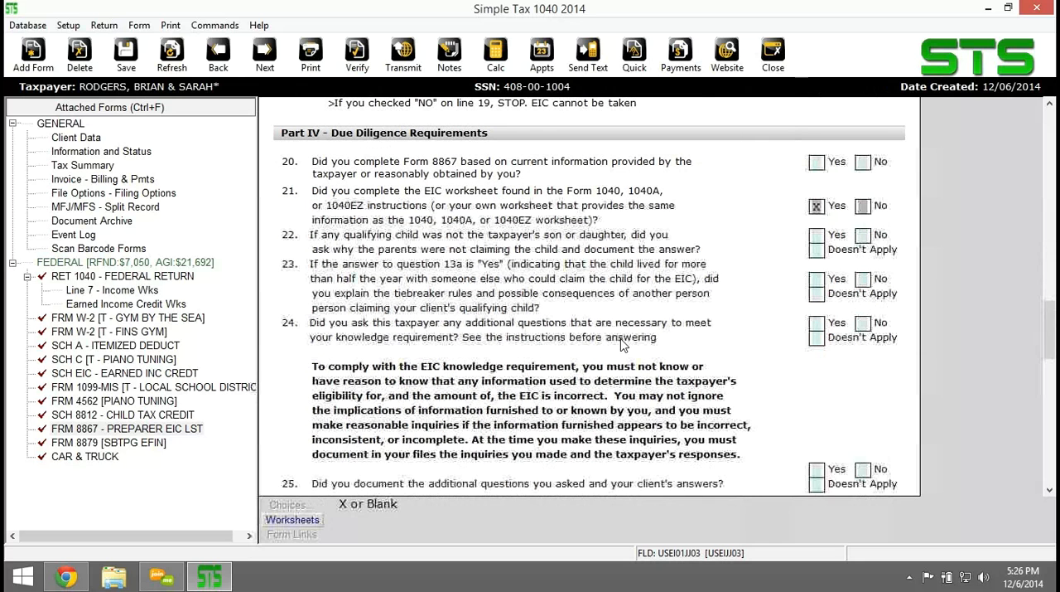
scroll(624, 345, down, 1)
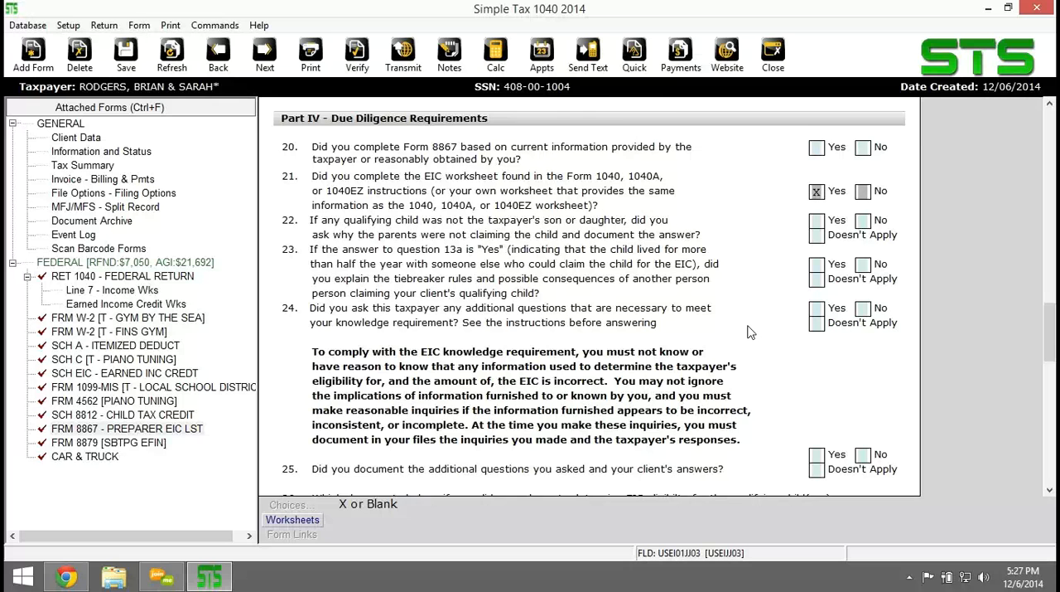
scroll(706, 380, down, 2)
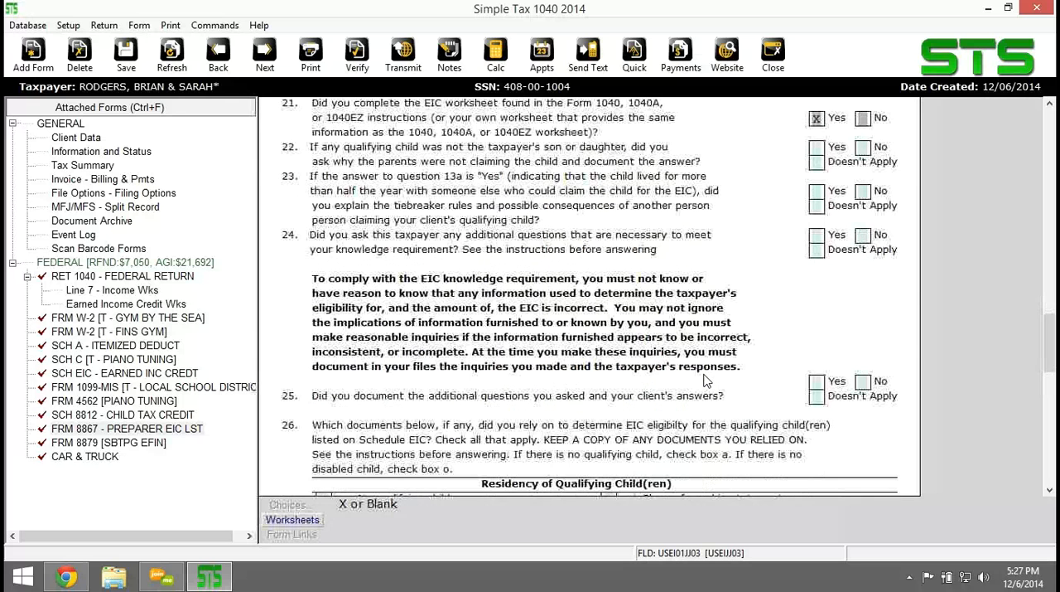
scroll(706, 381, down, 2)
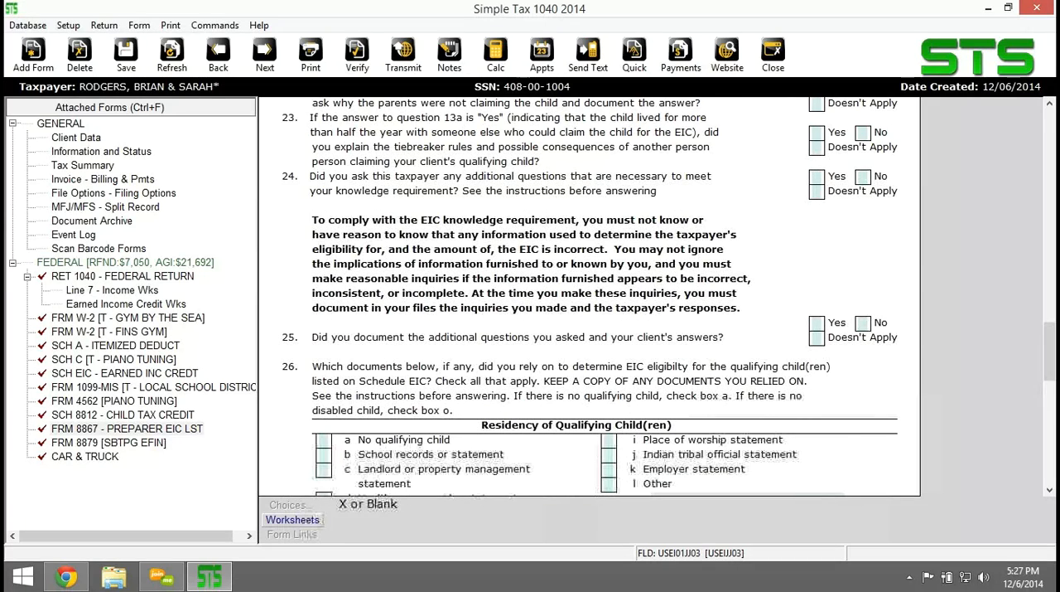
Examine the line 26 residency and disability documents, the line 27 Schedule C documents, and the closing due diligence compliance notes.
scroll(706, 380, up, 1)
scroll(706, 380, up, 3)
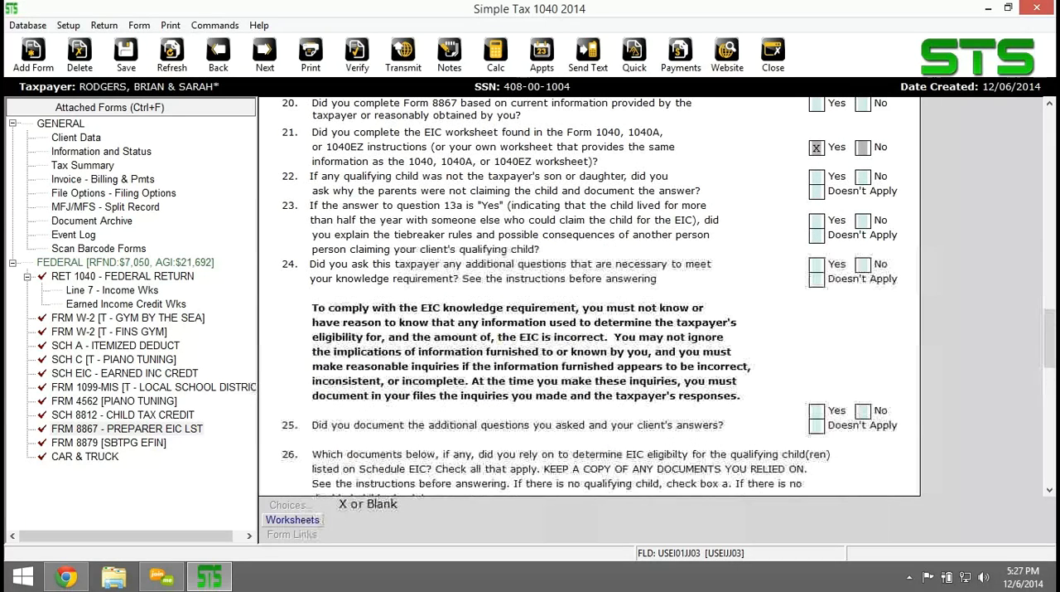
scroll(589, 295, up, 2)
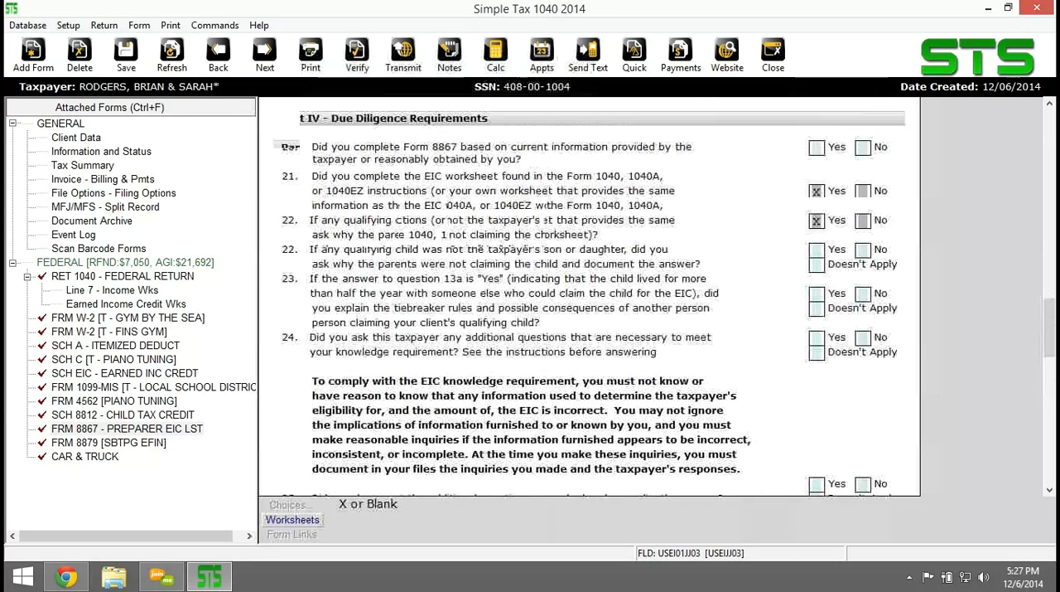
scroll(589, 295, down, 3)
scroll(701, 412, down, 7)
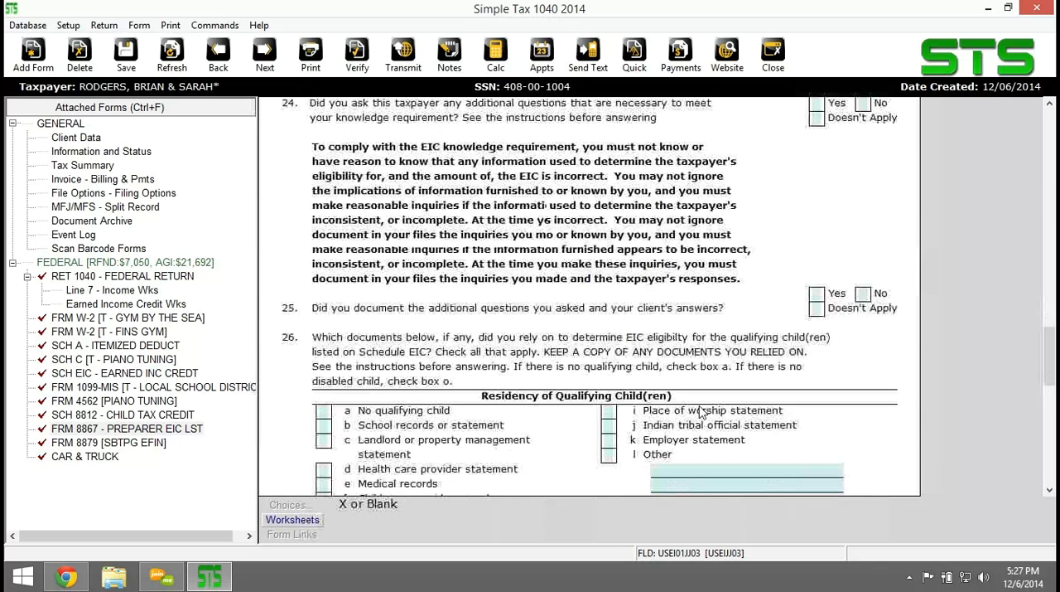
scroll(701, 411, down, 2)
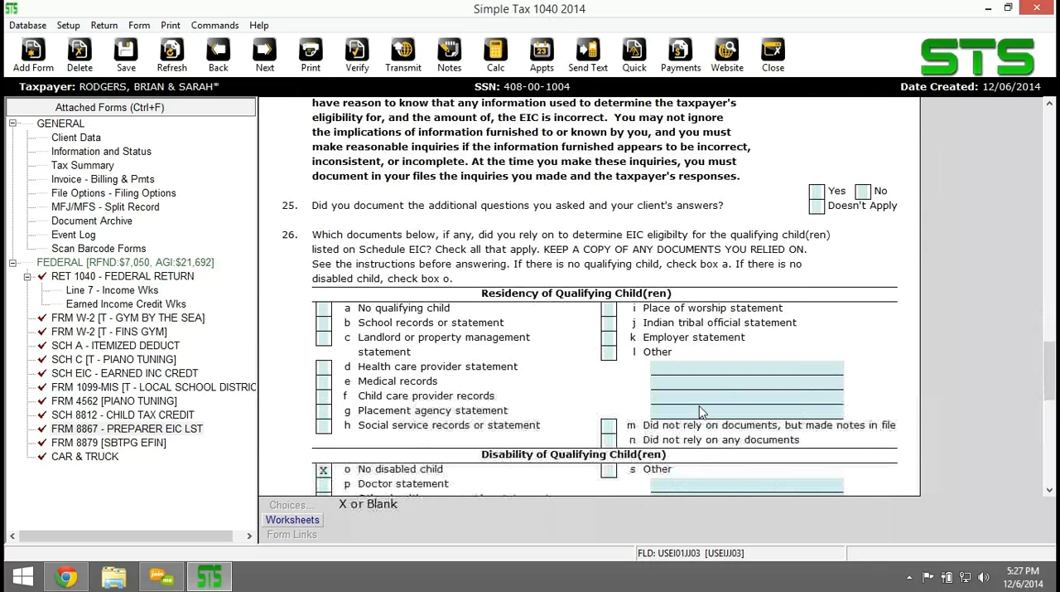
scroll(701, 412, down, 3)
scroll(698, 416, down, 7)
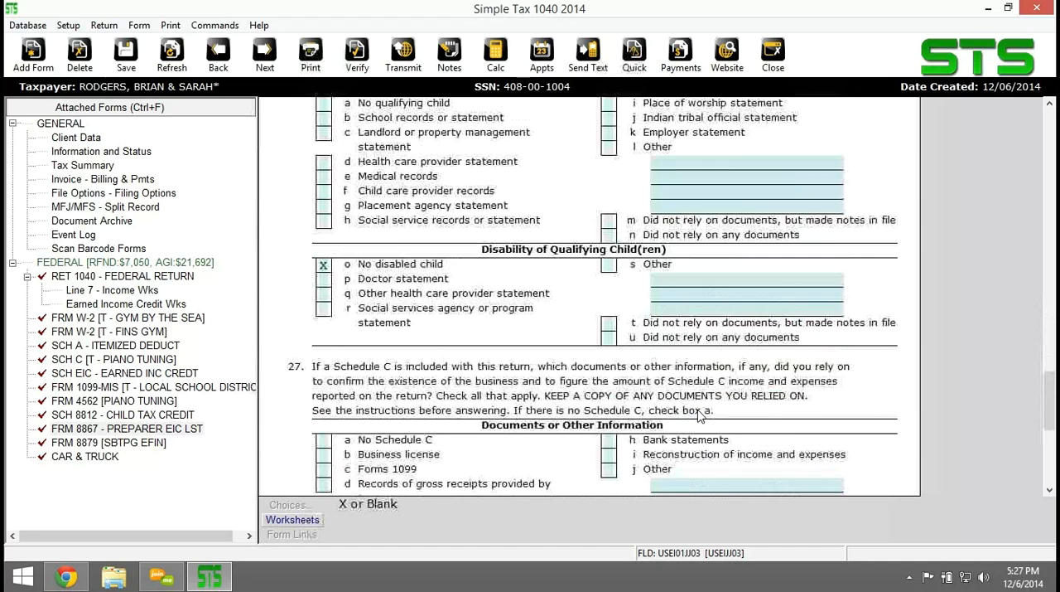
scroll(699, 420, down, 3)
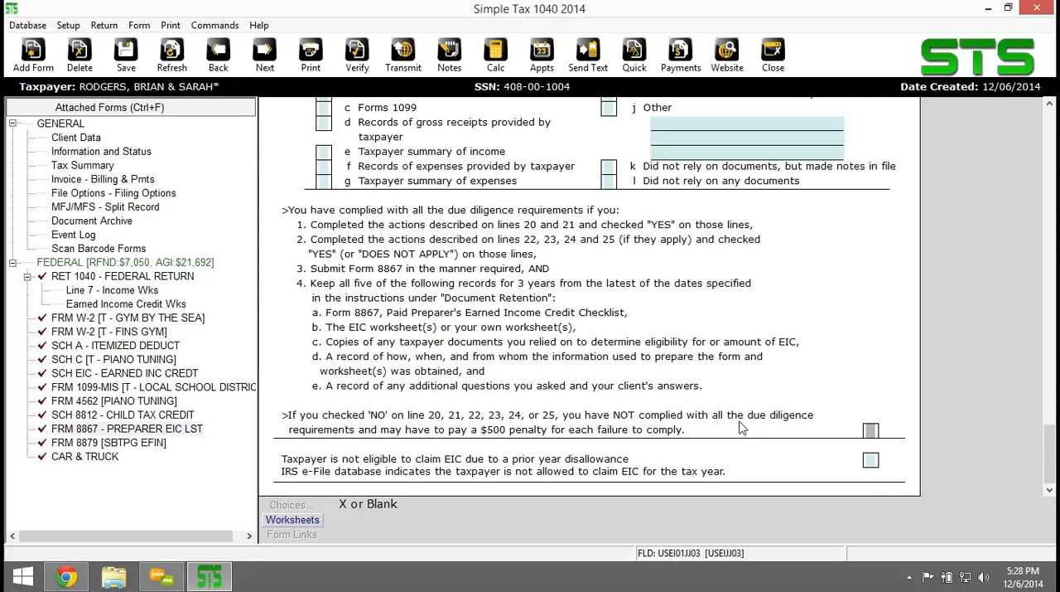
Answer Yes on line 20 of Part IV, about completing Form 8867 from current information provided by the taxpayer.
scroll(737, 416, up, 3)
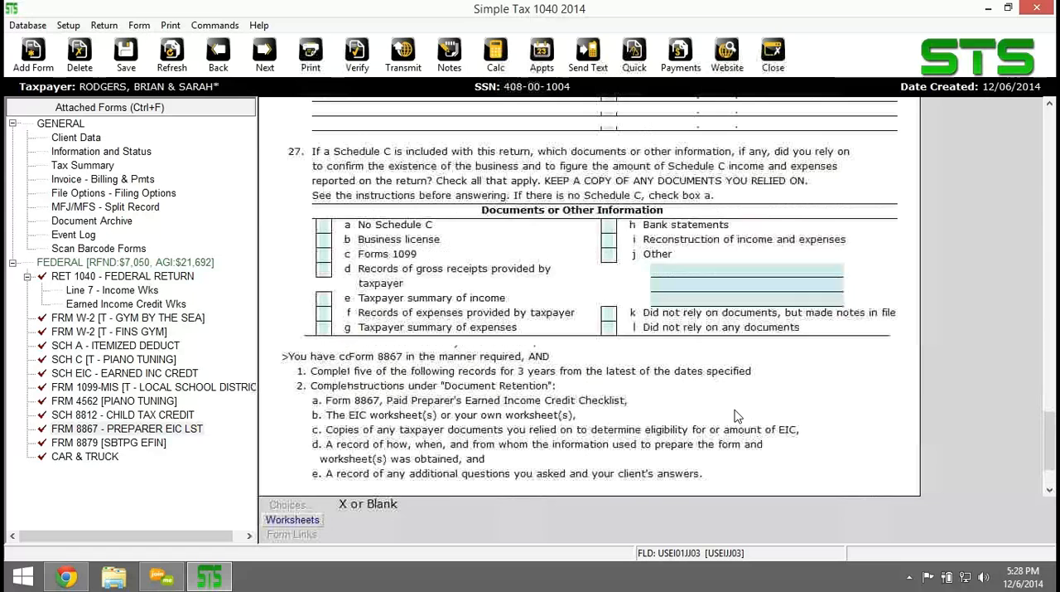
scroll(736, 416, up, 6)
scroll(737, 416, up, 5)
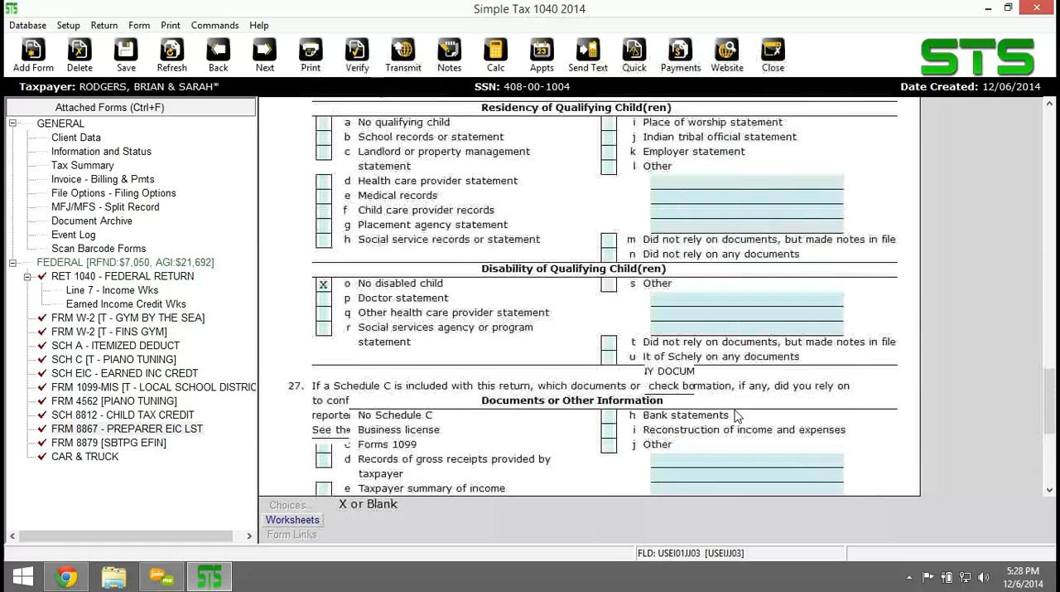
scroll(737, 416, up, 7)
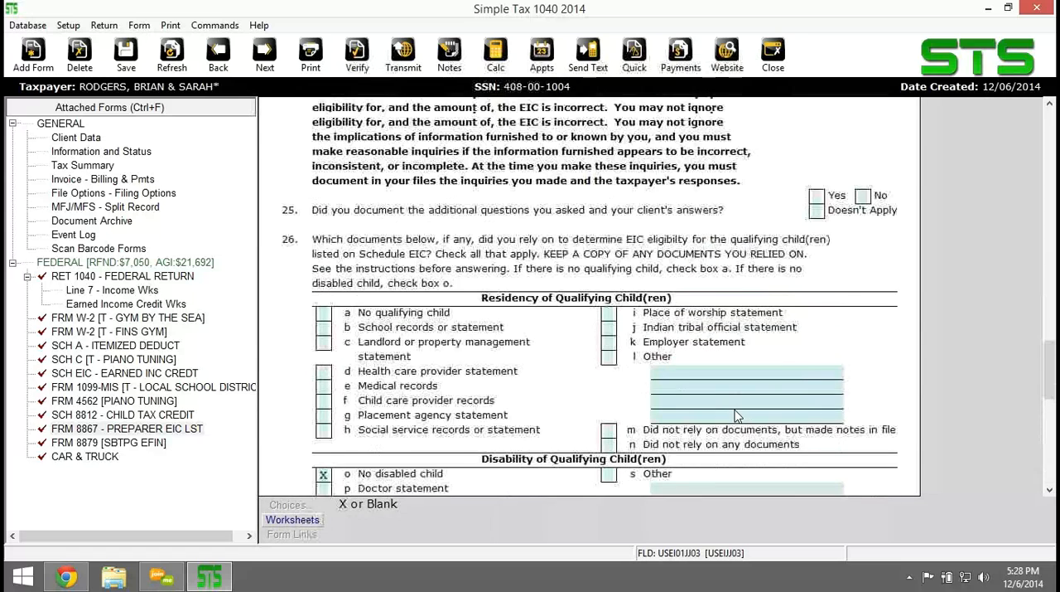
scroll(736, 416, up, 4)
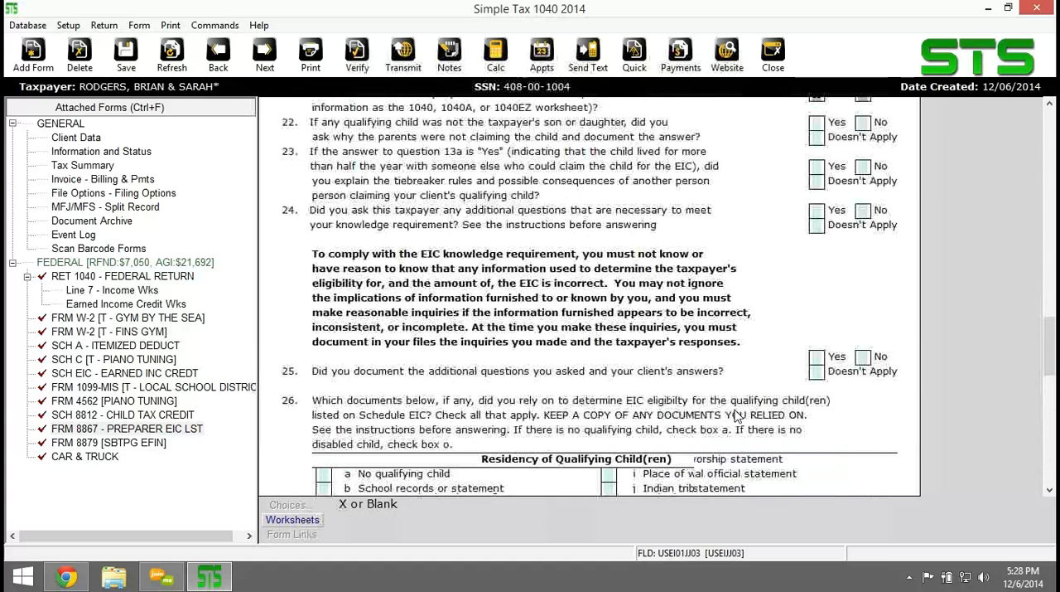
scroll(736, 415, up, 1)
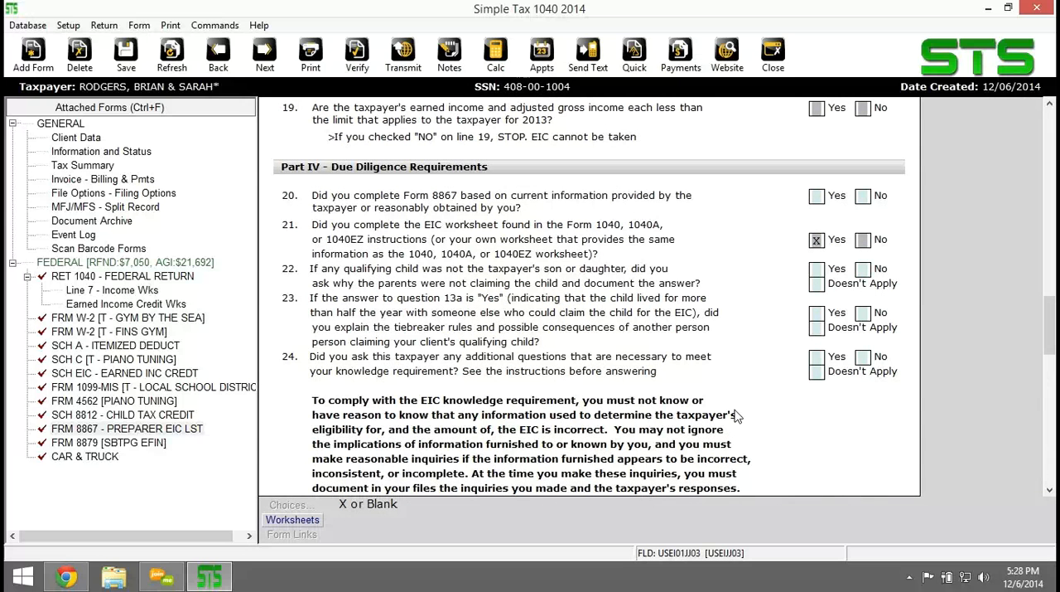
click(819, 197)
text(x)
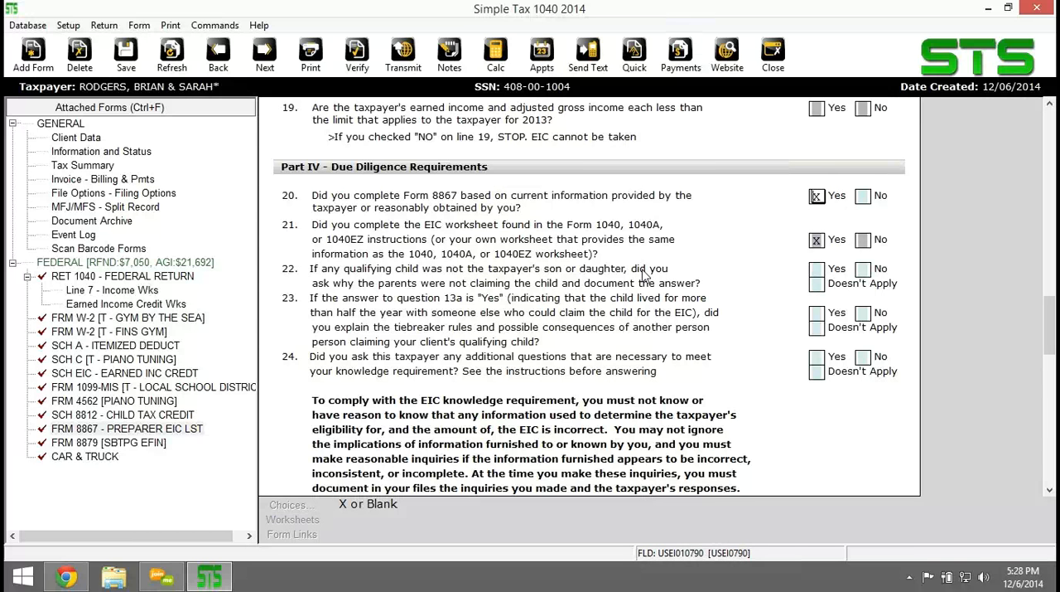
Mark Doesn't Apply on line 22, about a child not being a son or daughter, and on line 23, about the tiebreaker rules.
click(817, 284)
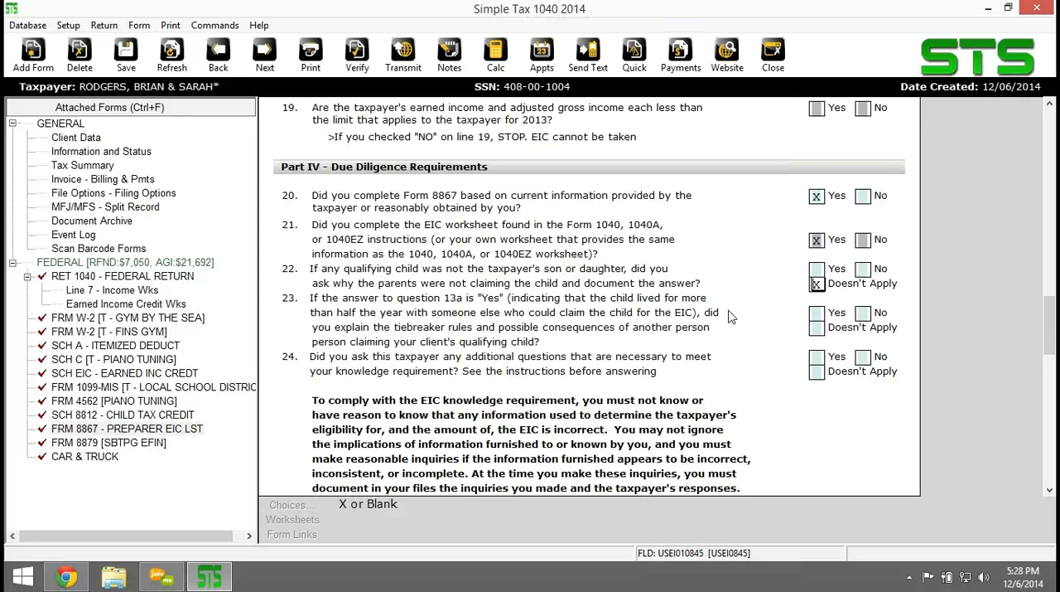
key(Tab)
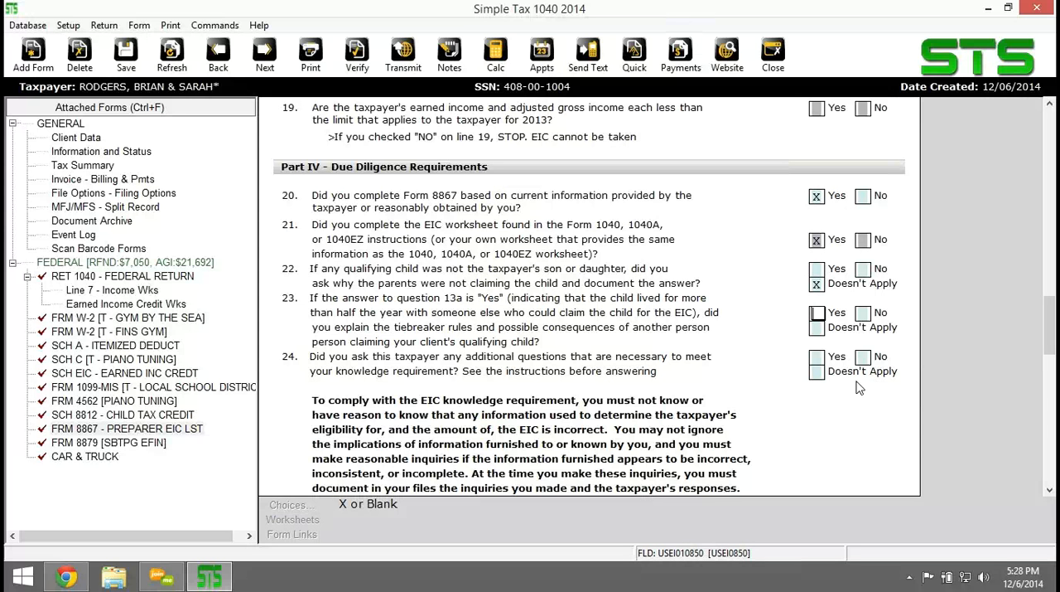
click(819, 330)
text(x)
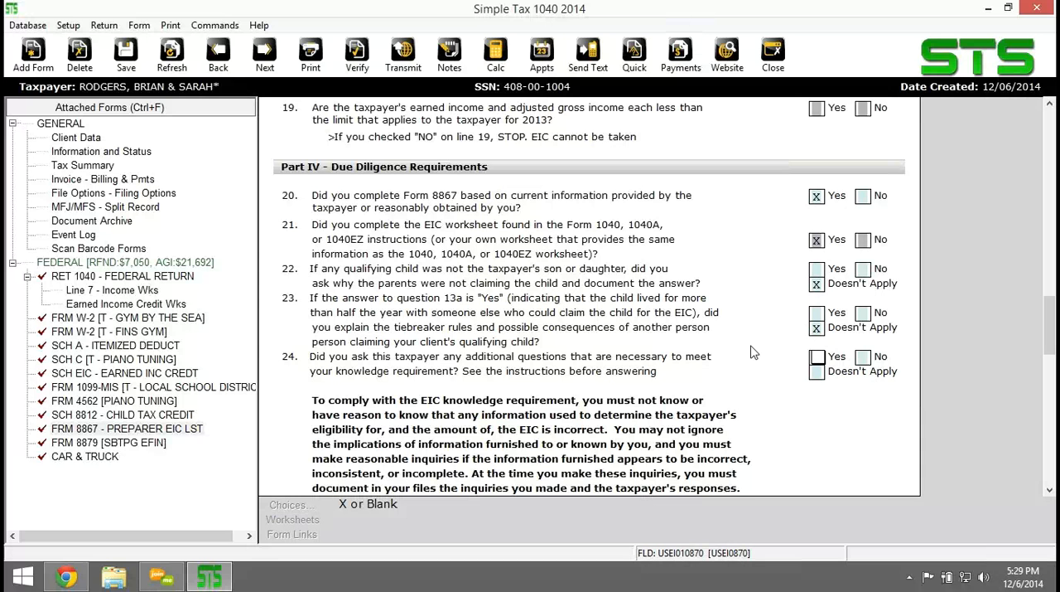
Answer Yes on line 24 about asking additional questions and on line 25 about documenting the questions and the client's answers.
scroll(734, 323, down, 2)
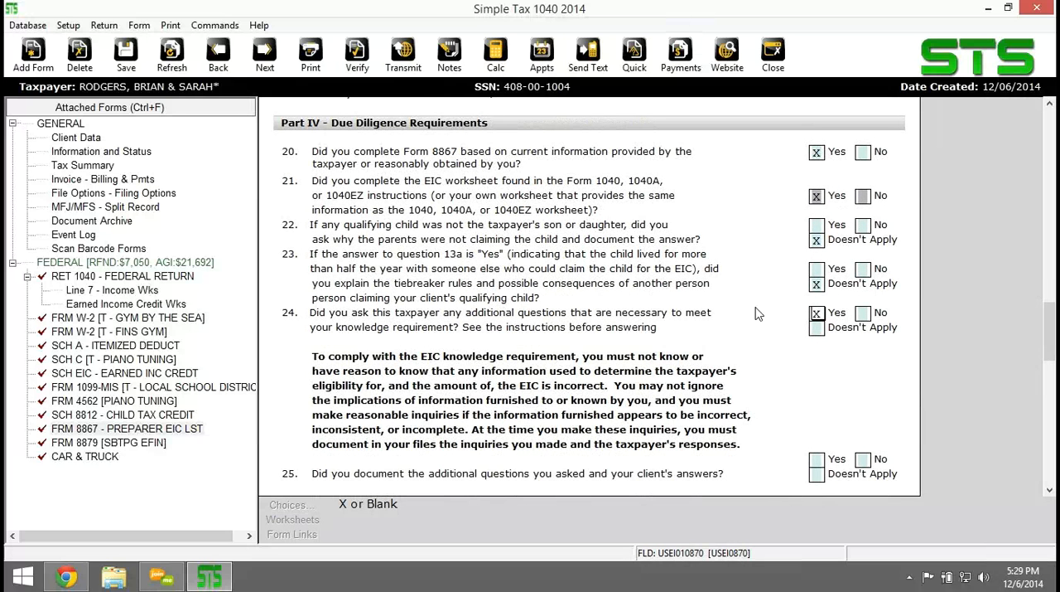
key(x)
scroll(758, 315, down, 1)
scroll(757, 313, down, 2)
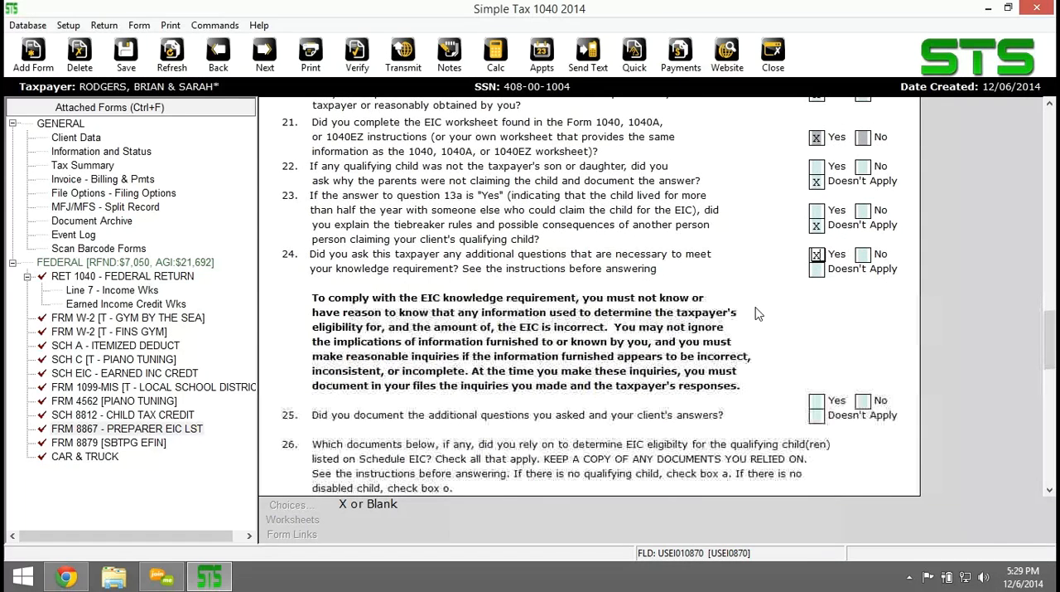
scroll(756, 313, down, 3)
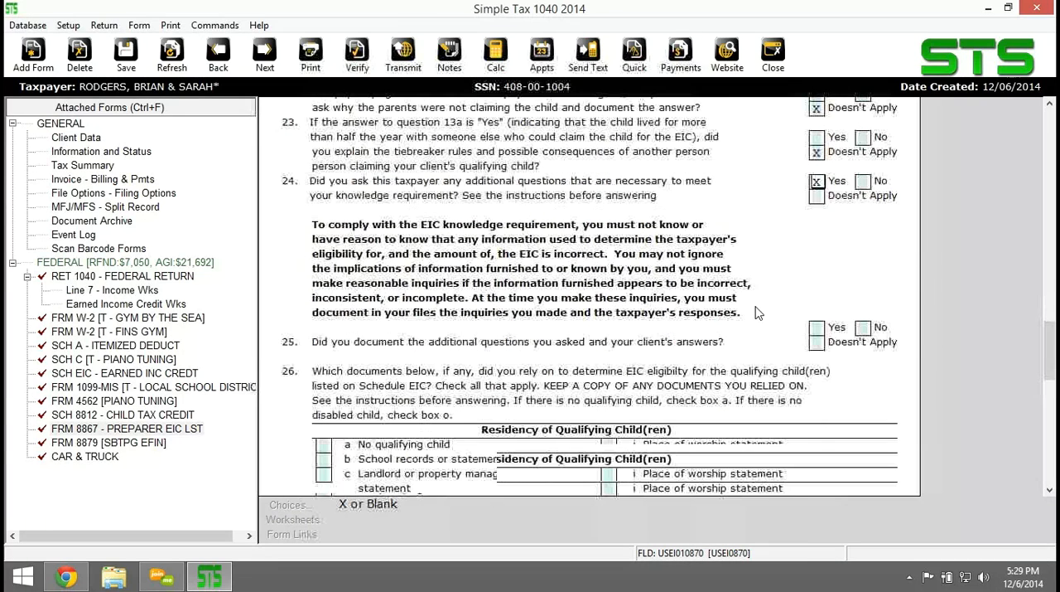
key(Return)
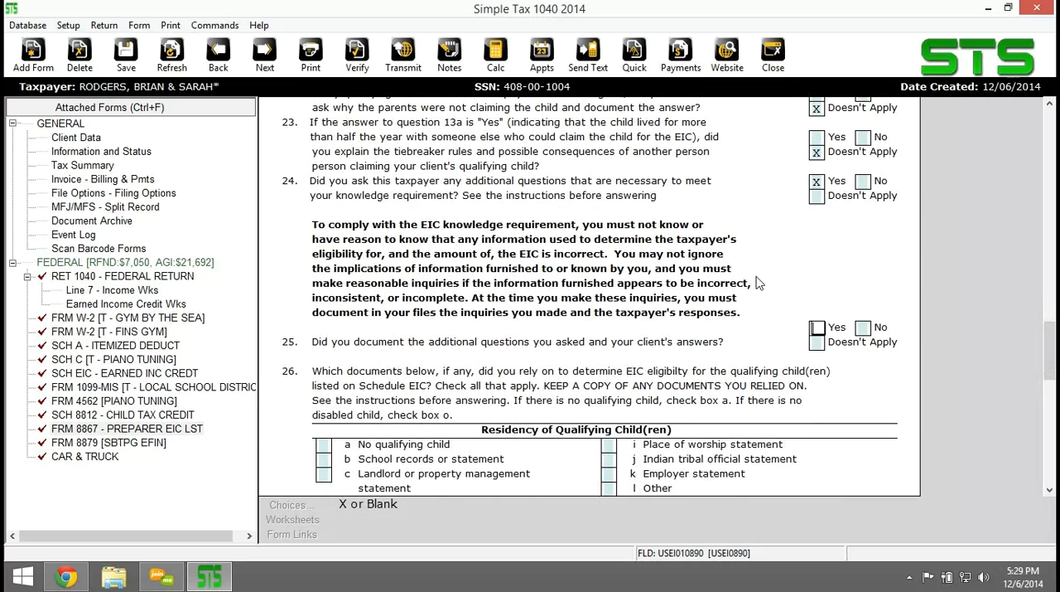
scroll(756, 282, down, 3)
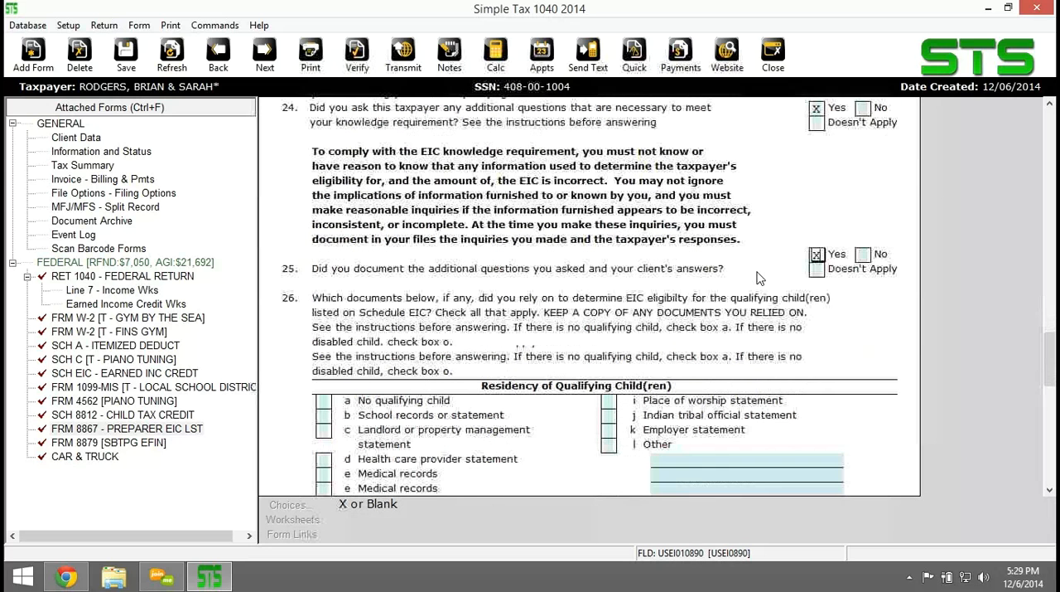
scroll(746, 280, down, 1)
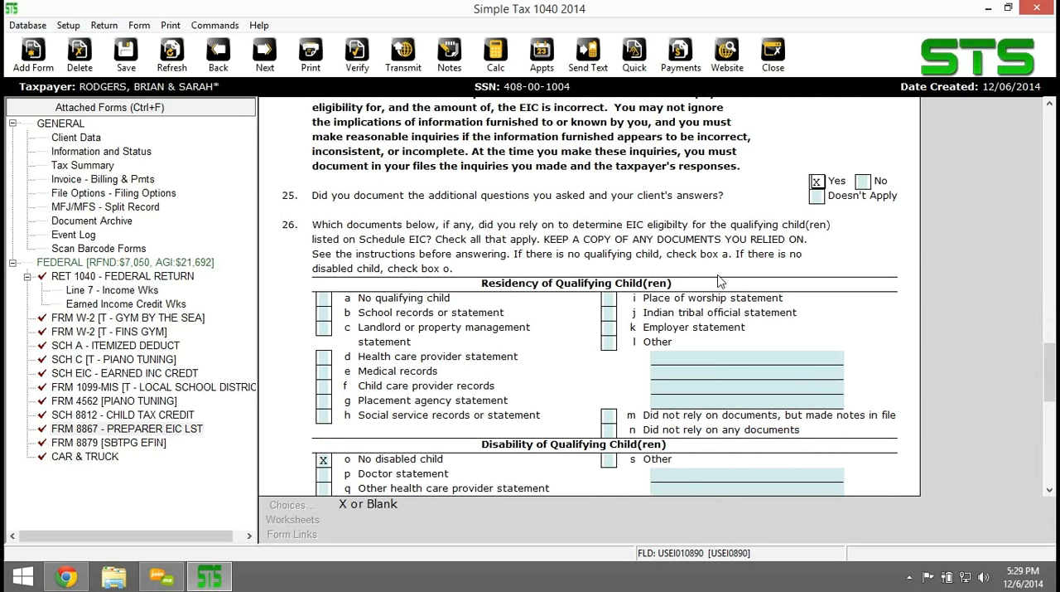
scroll(719, 281, down, 1)
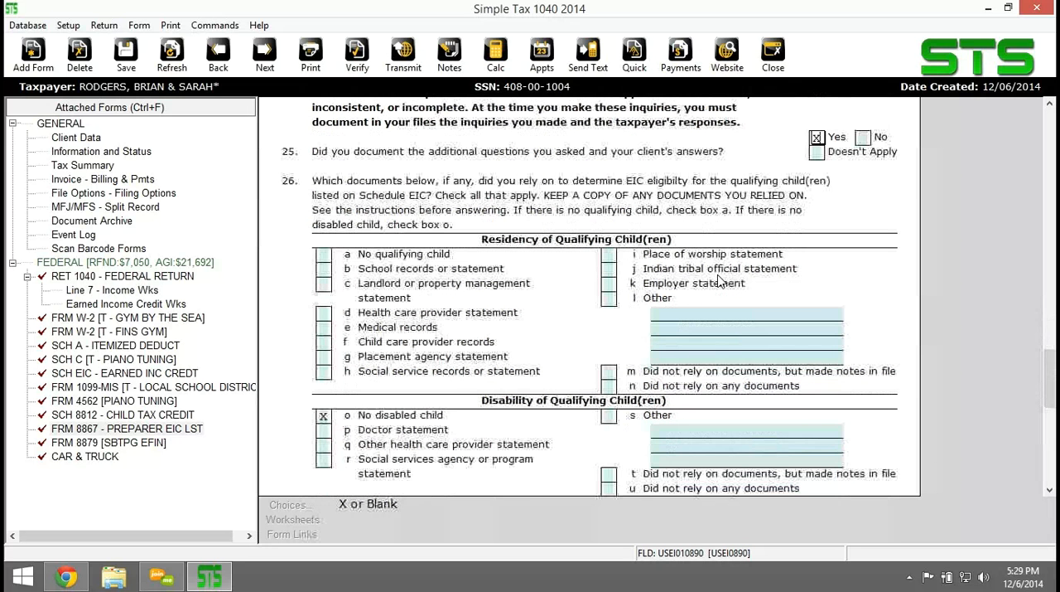
Mark the school records, health care provider, place of worship and employer statements as the line 26 residency documents relied on.
click(325, 269)
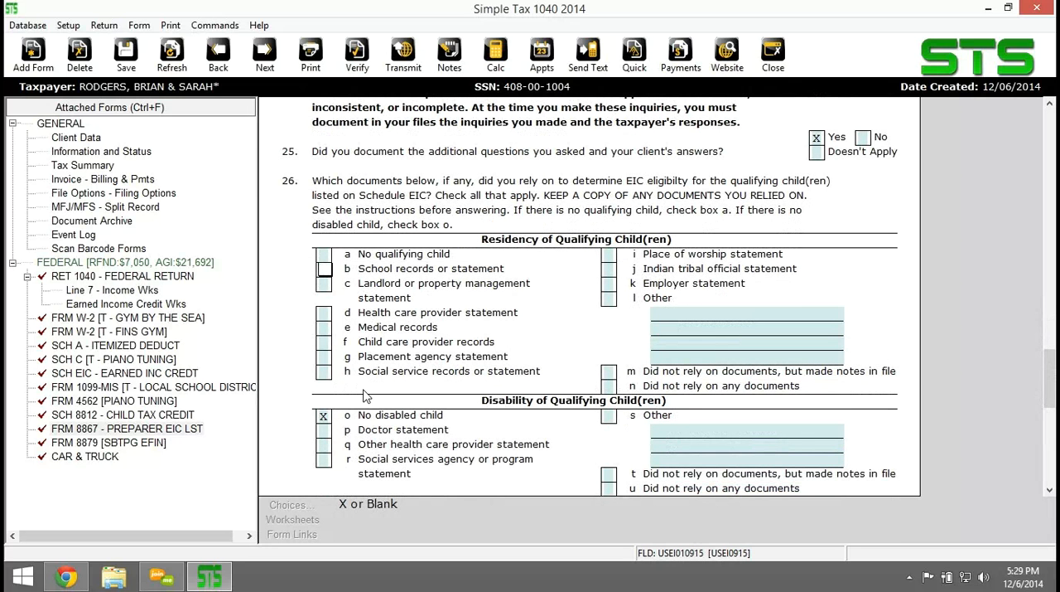
text(x)
click(327, 343)
text(x)
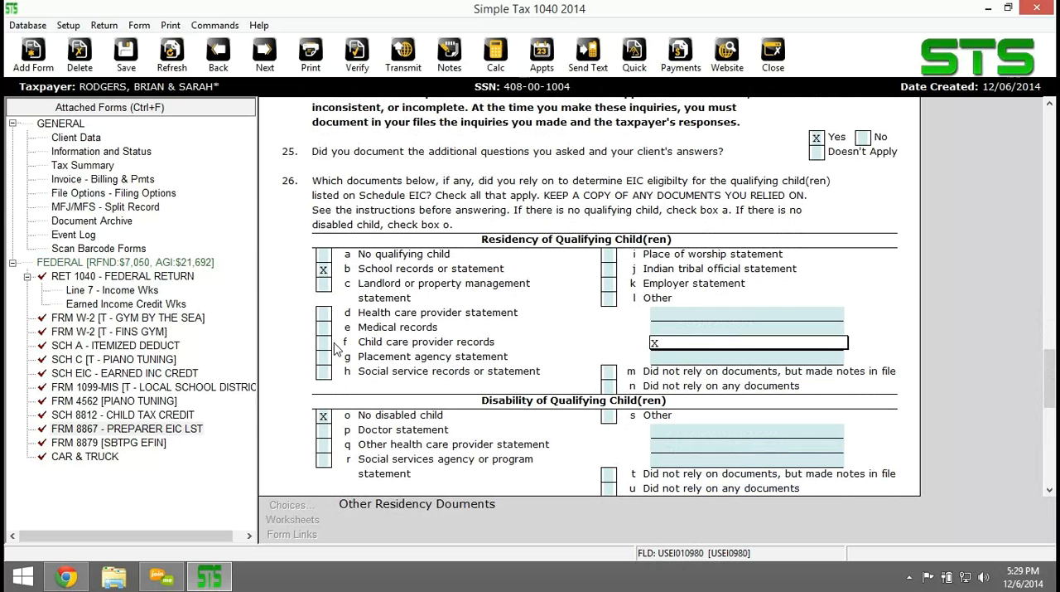
click(608, 255)
text(x)
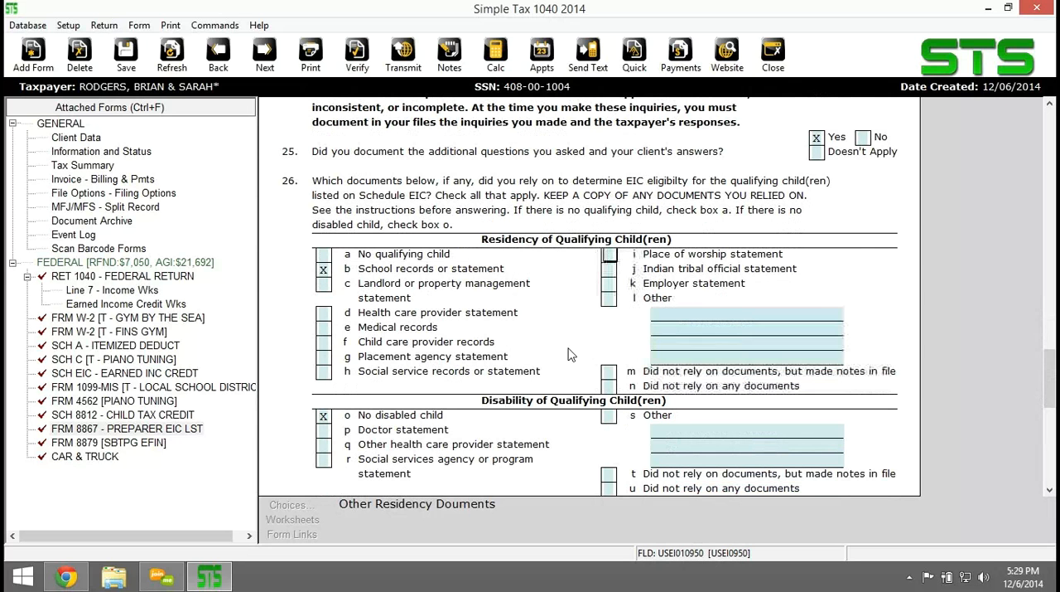
click(610, 284)
text(x)
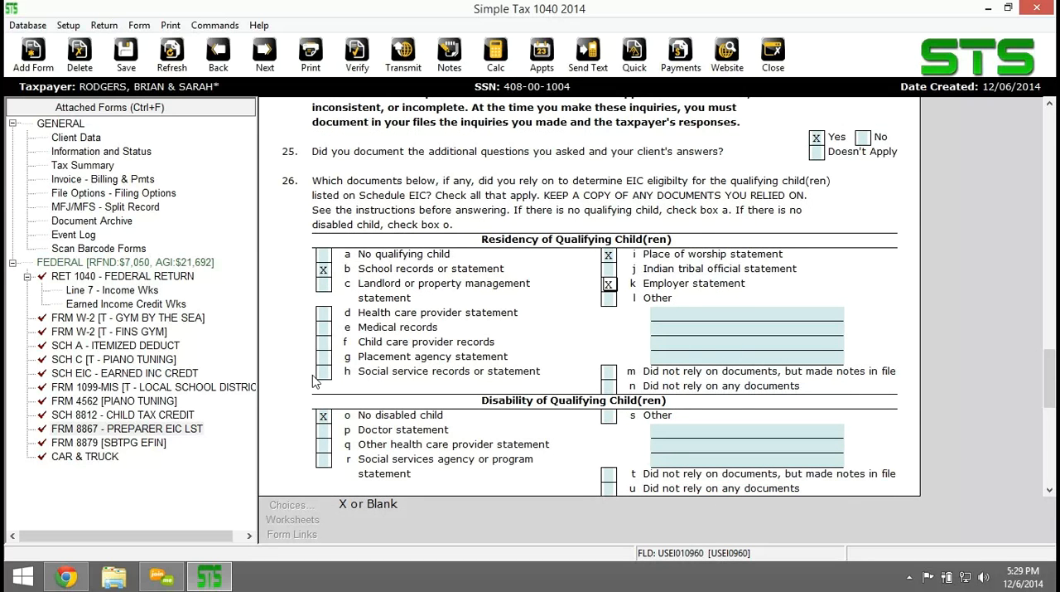
click(324, 313)
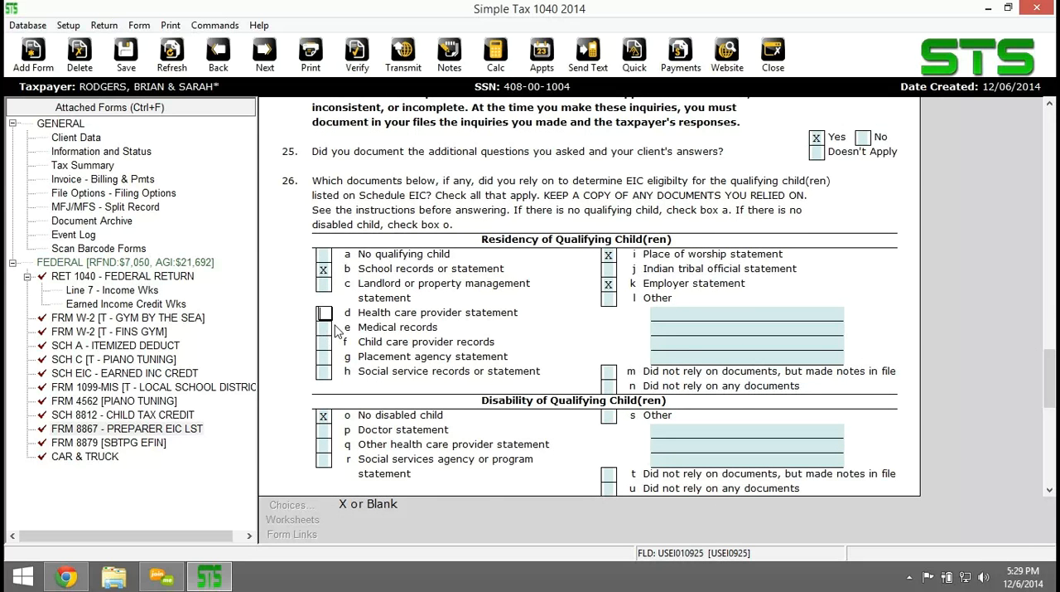
text(x)
key(Tab)
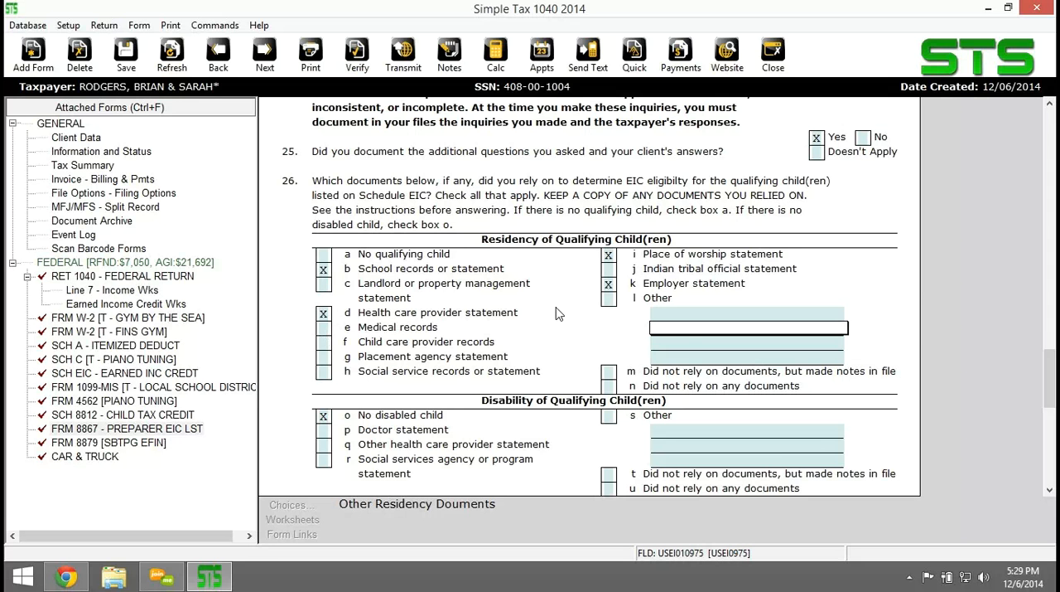
Mark Forms 1099, records of expenses provided by taxpayer, and bank statements as the line 27 Schedule C documents relied on.
scroll(557, 313, down, 3)
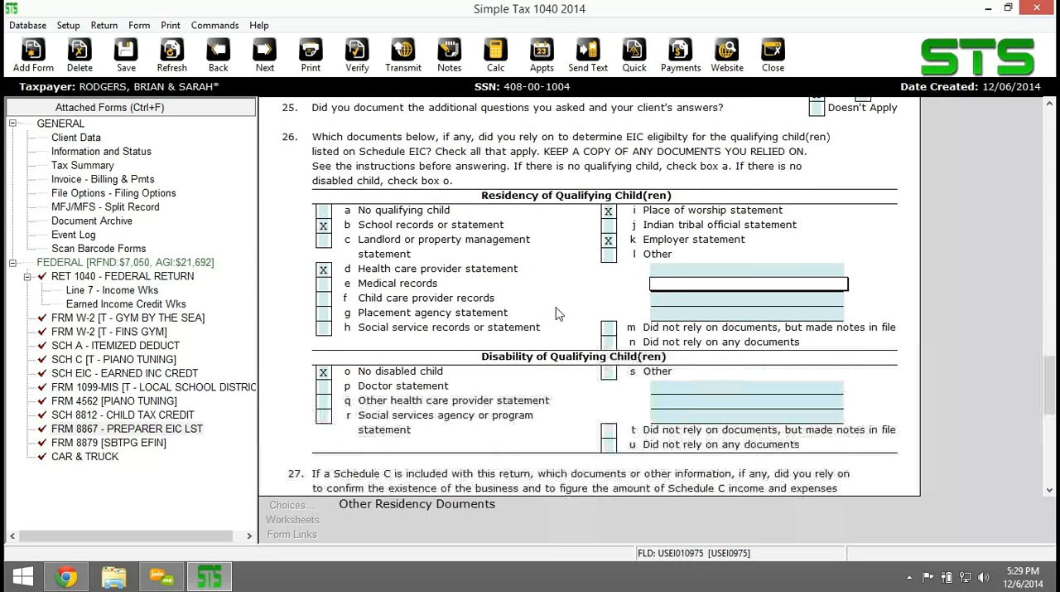
scroll(557, 313, down, 2)
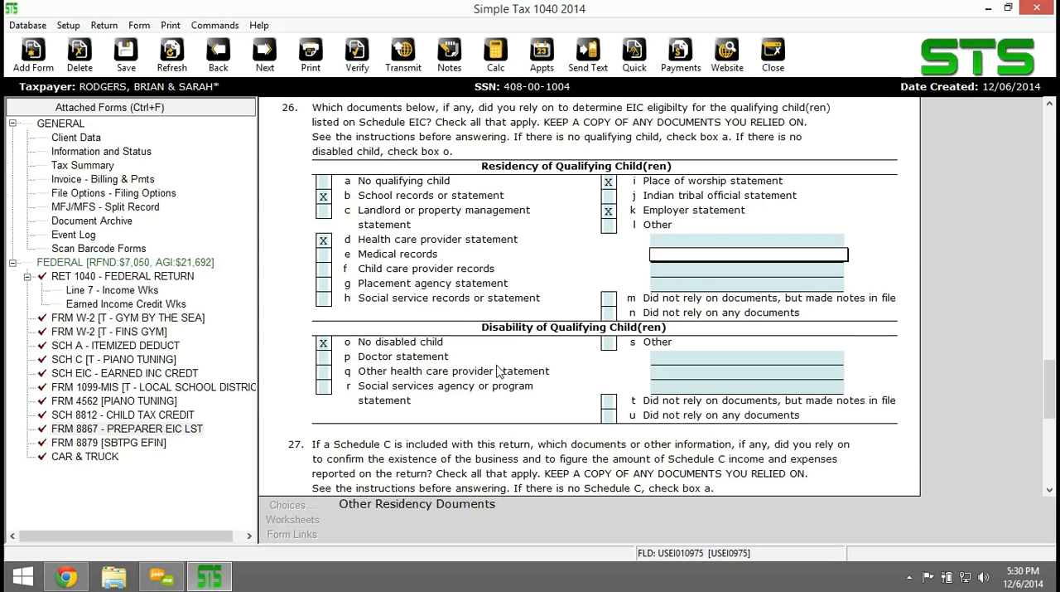
scroll(497, 371, down, 2)
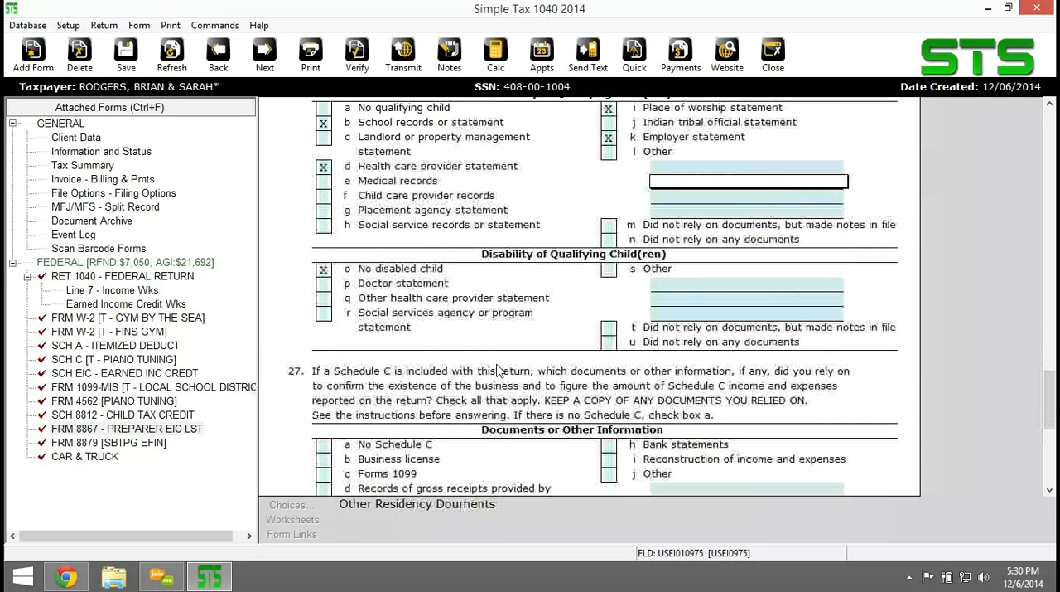
scroll(497, 370, down, 2)
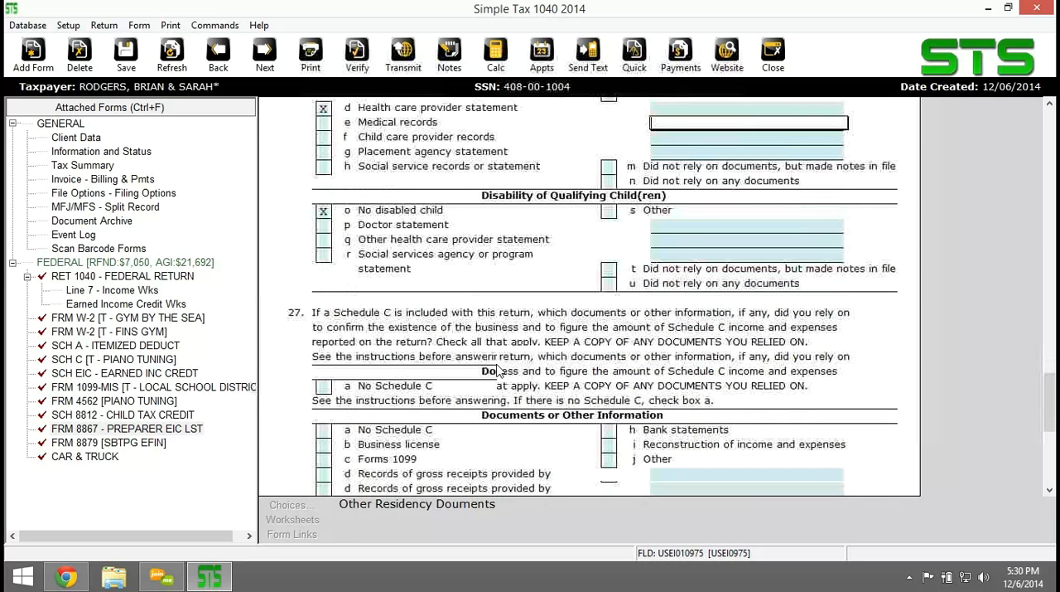
scroll(497, 371, down, 3)
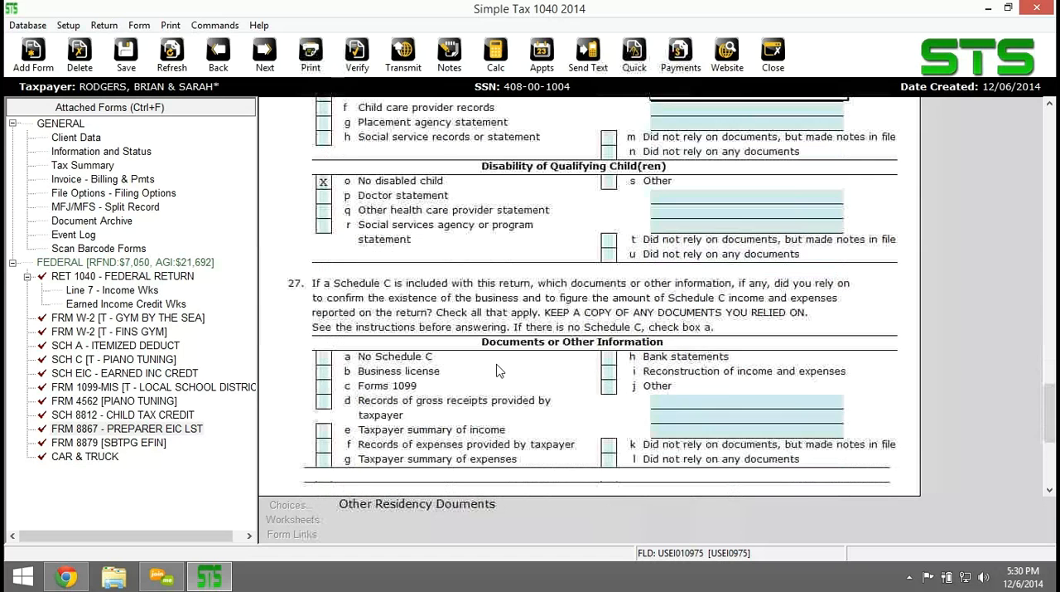
scroll(497, 370, down, 1)
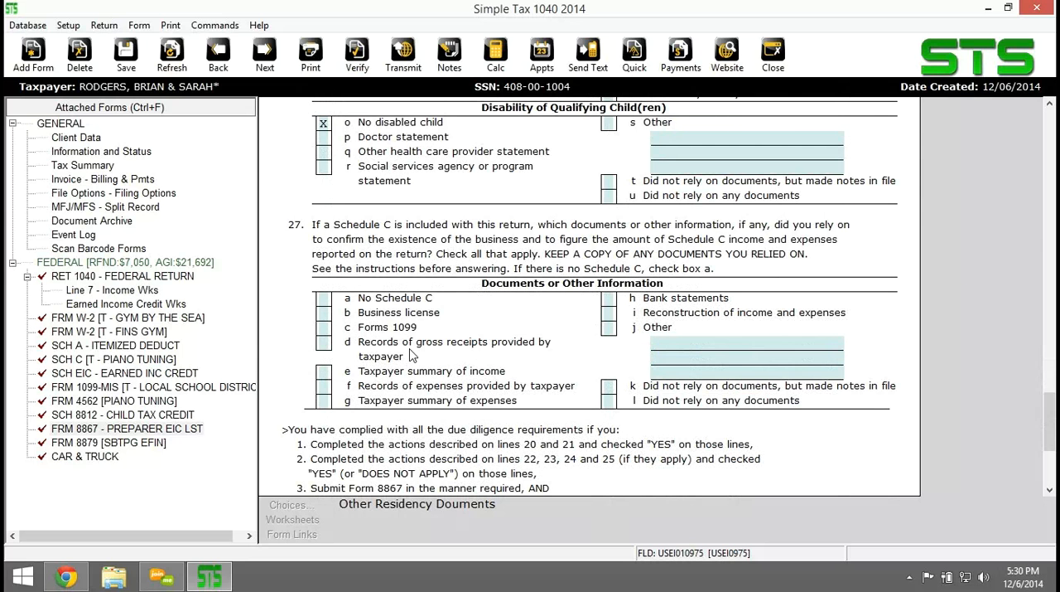
click(325, 327)
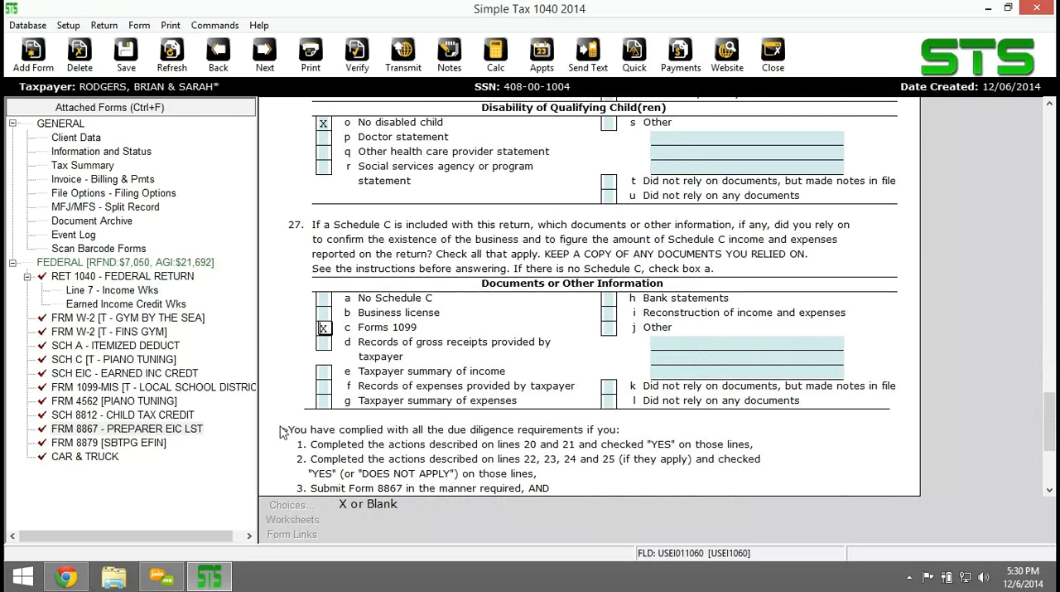
click(324, 386)
key(x)
click(609, 298)
key(x)
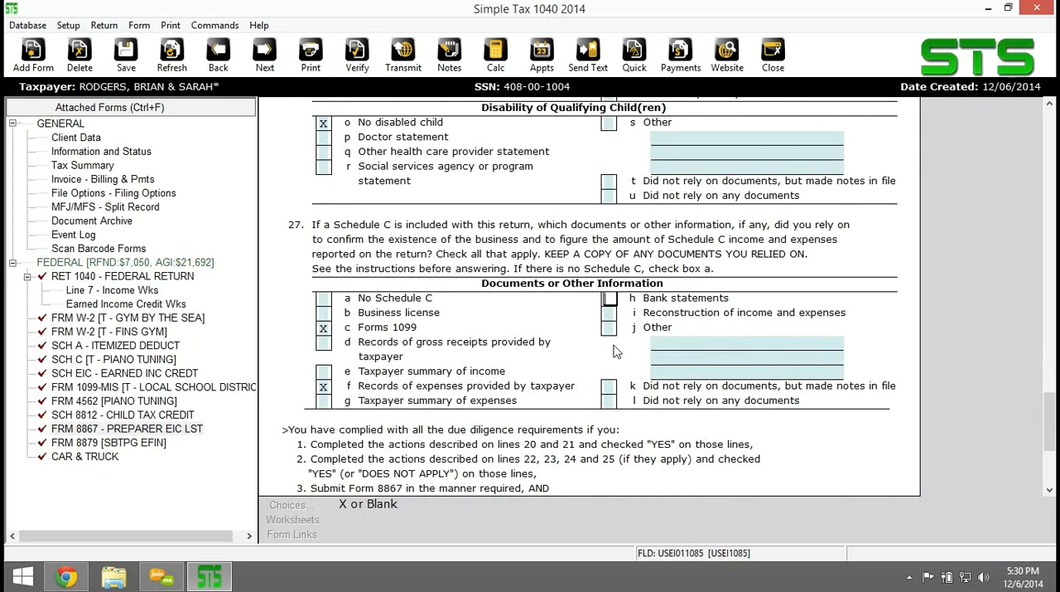
click(540, 339)
Review the due diligence compliance notes at the end of Form 8867 and recheck the line 26 and 27 document selections.
scroll(541, 340, down, 5)
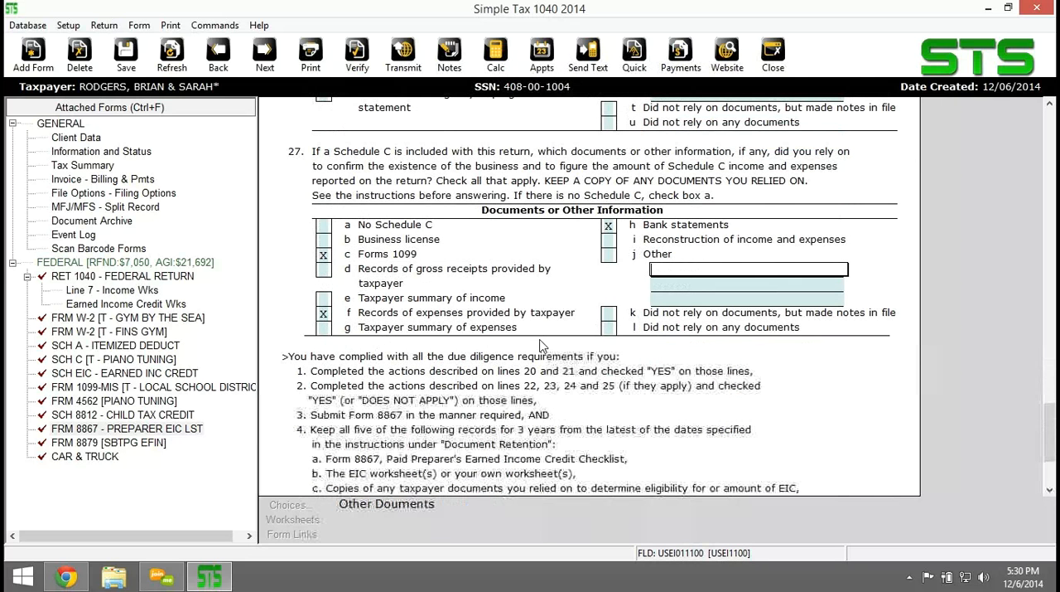
scroll(540, 343, down, 1)
scroll(540, 344, down, 4)
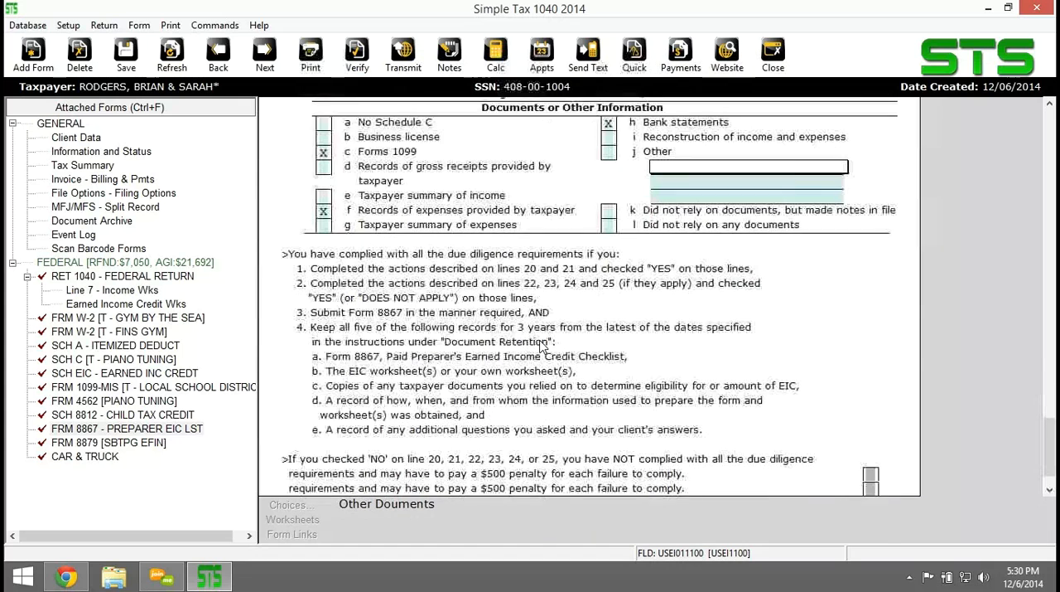
scroll(540, 343, up, 4)
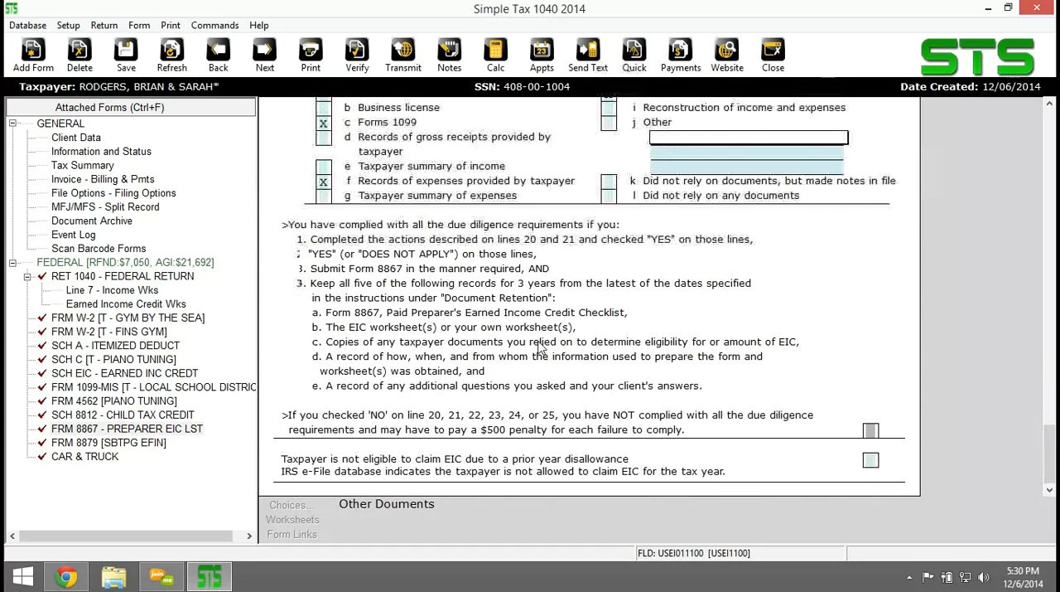
scroll(520, 339, up, 6)
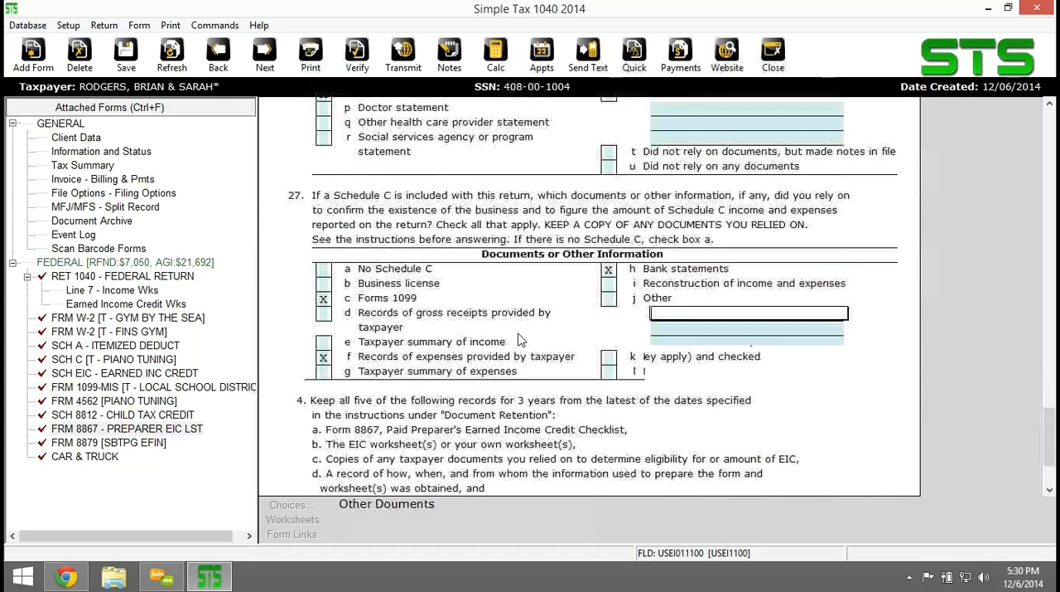
scroll(520, 340, up, 7)
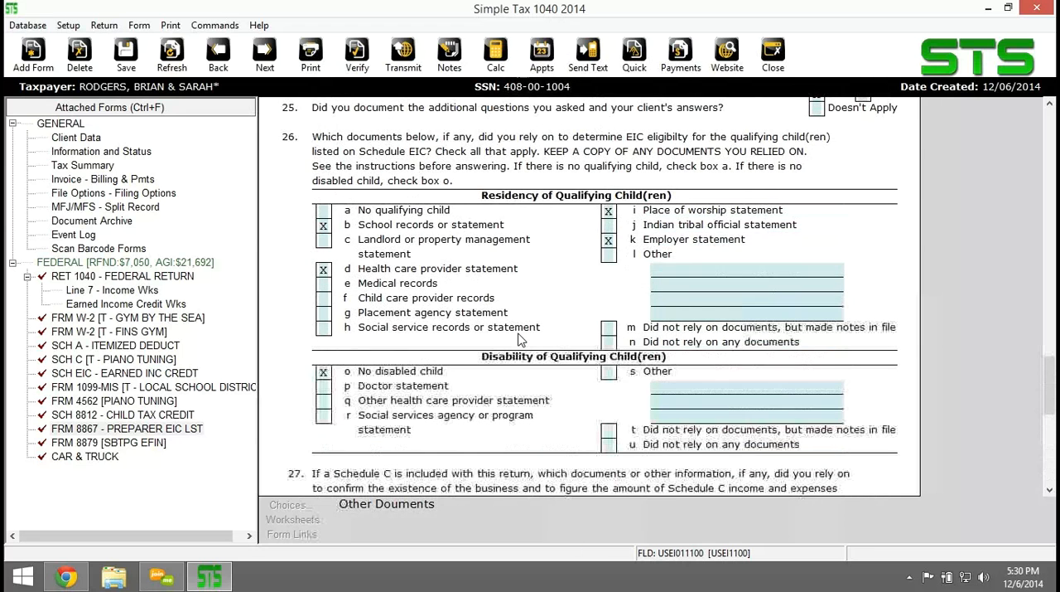
Open Form 8879, the e-File Signature Authorization, and enter the ERO/Paid Preparer PIN in Part III.
click(124, 444)
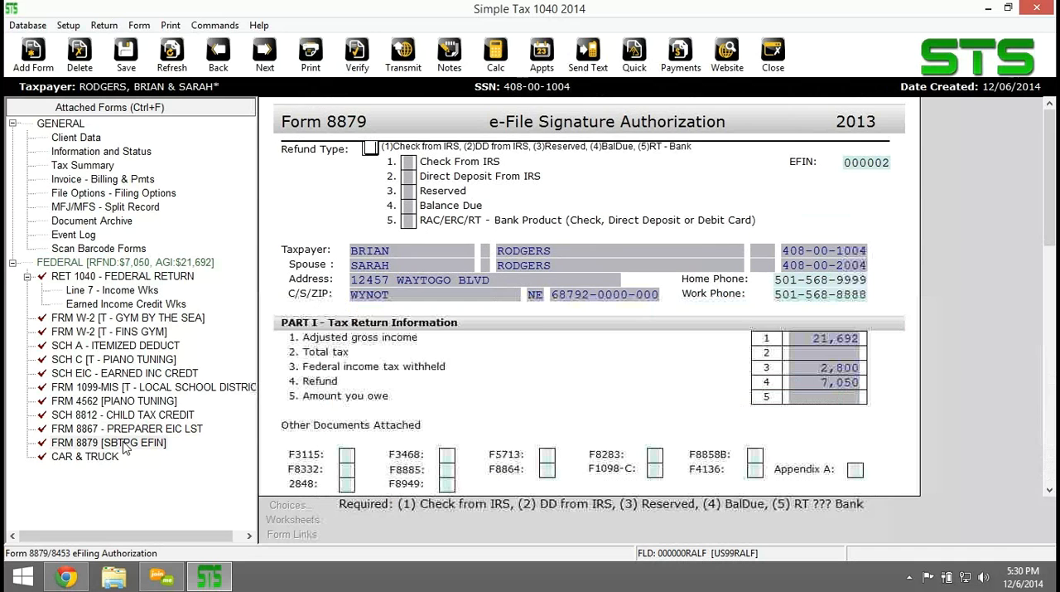
scroll(547, 425, down, 7)
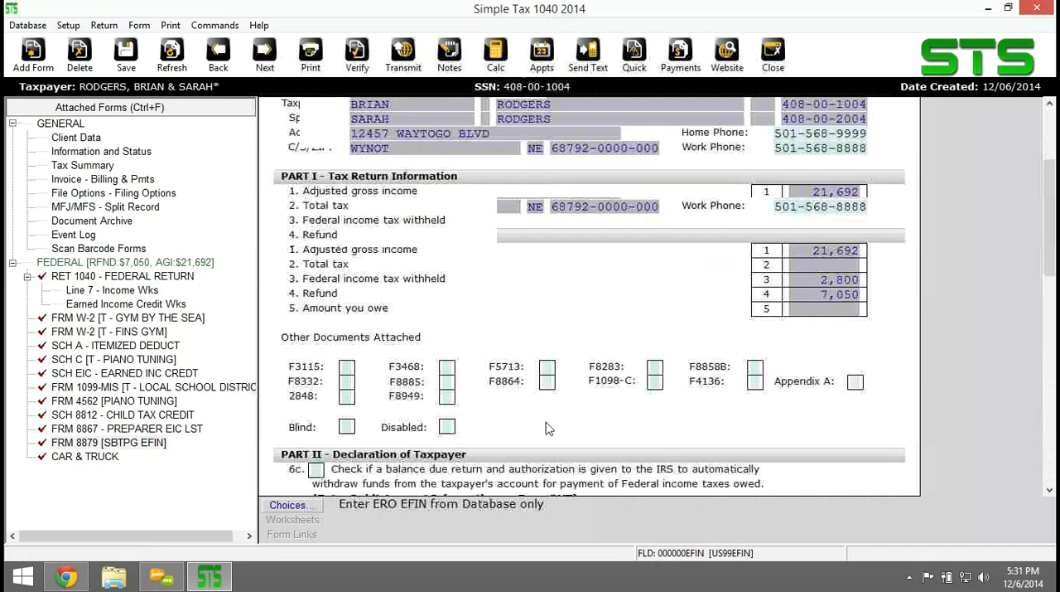
scroll(547, 425, down, 1)
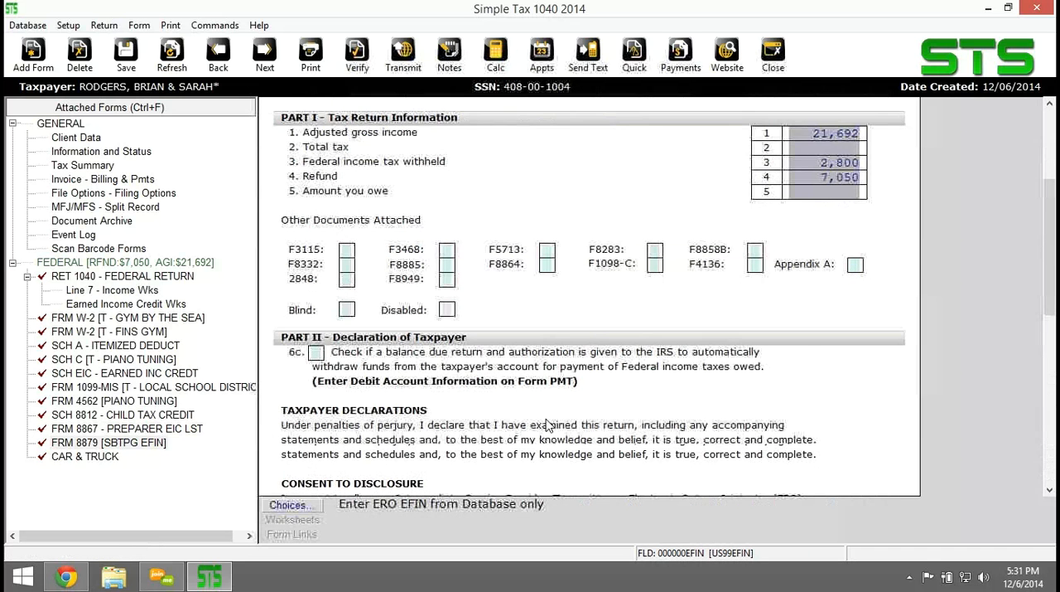
scroll(546, 425, down, 6)
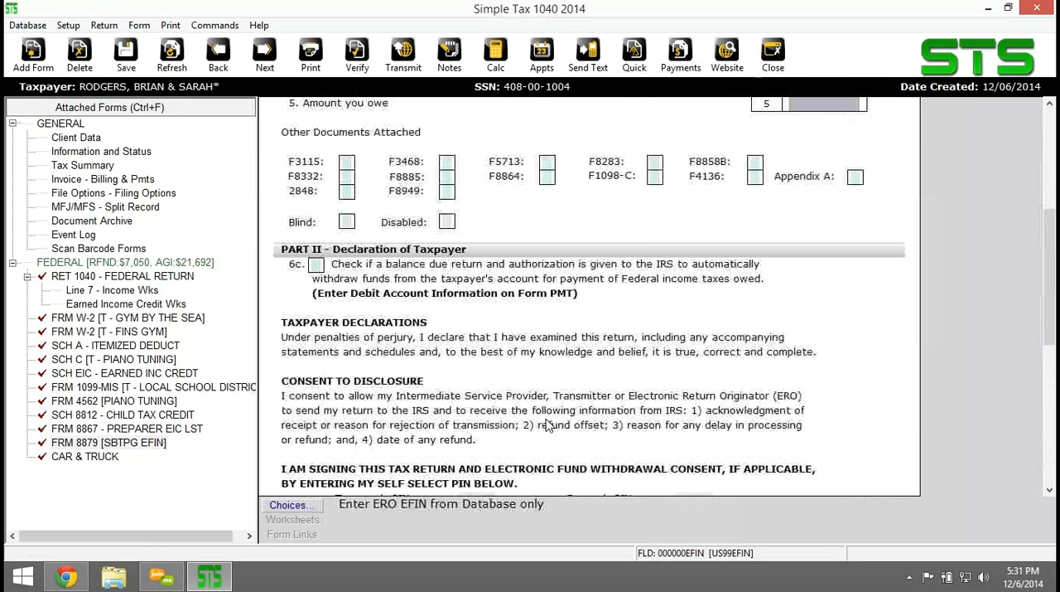
scroll(546, 424, down, 1)
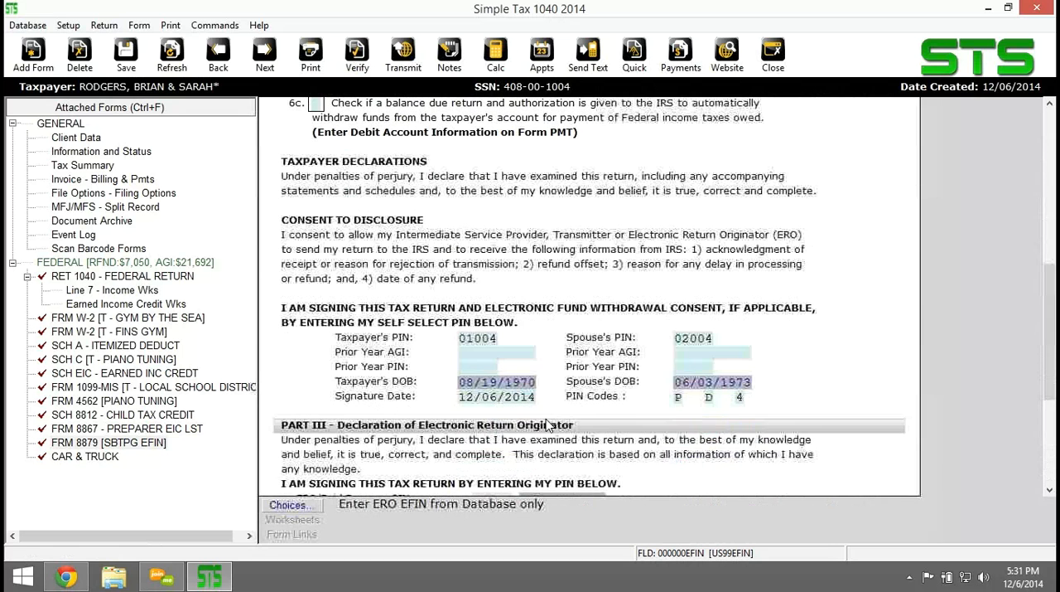
scroll(546, 424, down, 1)
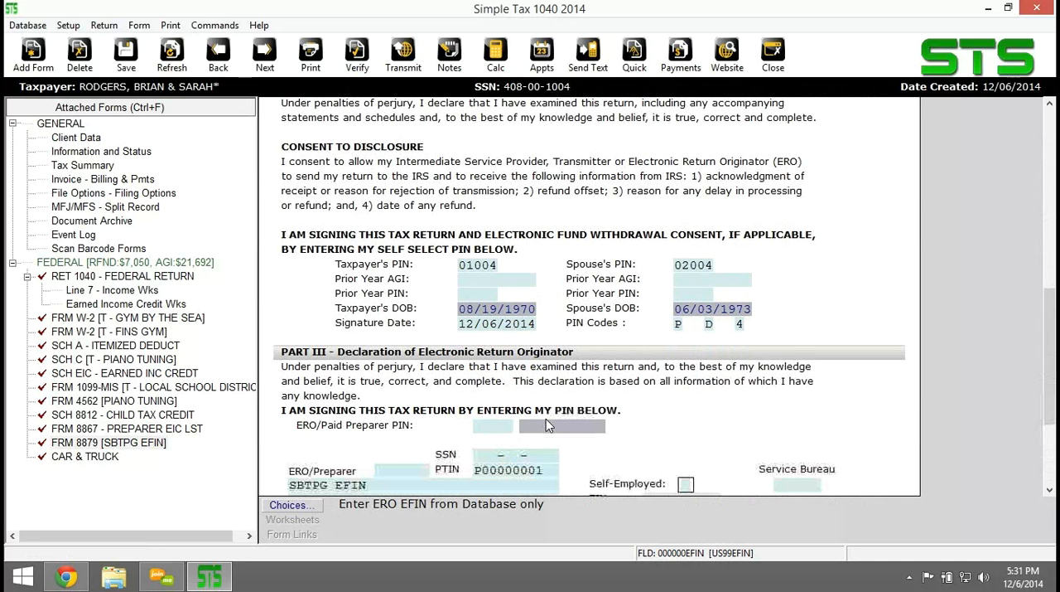
scroll(546, 418, down, 1)
click(495, 367)
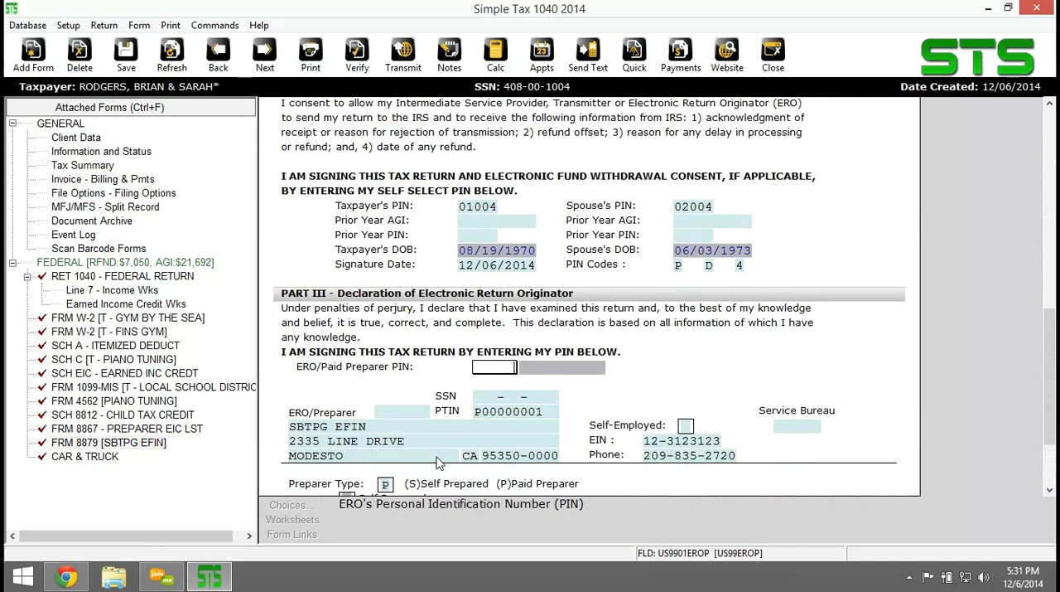
text(12345)
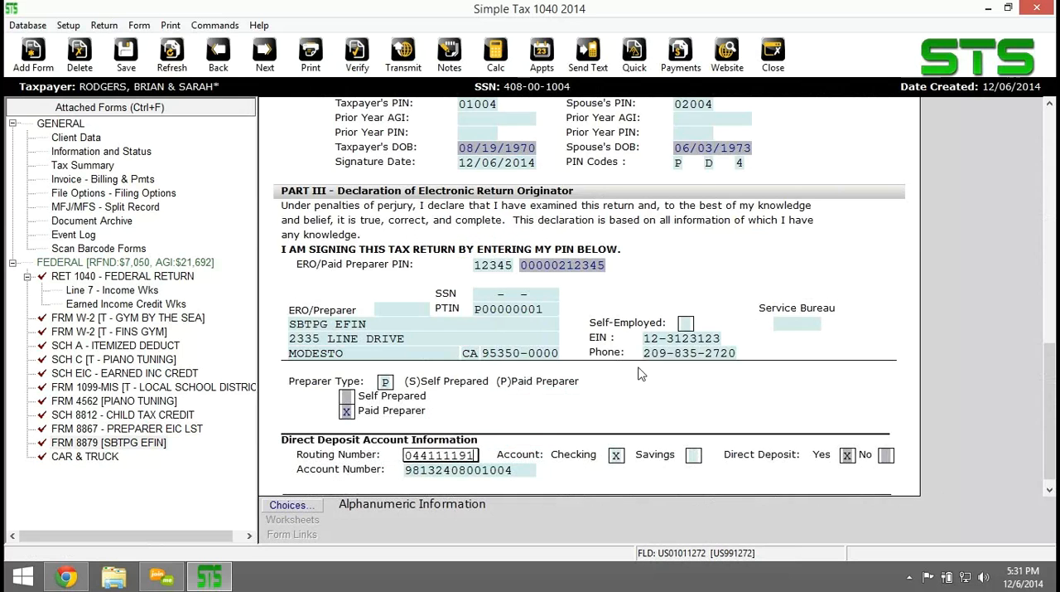
Review the signature and direct deposit details on Form 8879, and run verification on the return.
scroll(649, 401, up, 2)
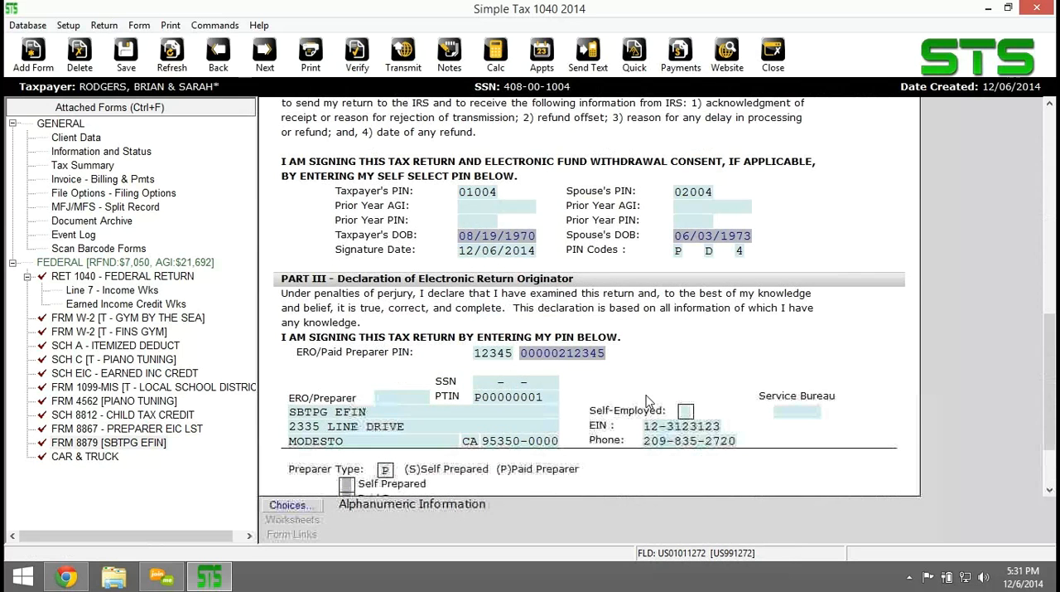
scroll(648, 401, up, 2)
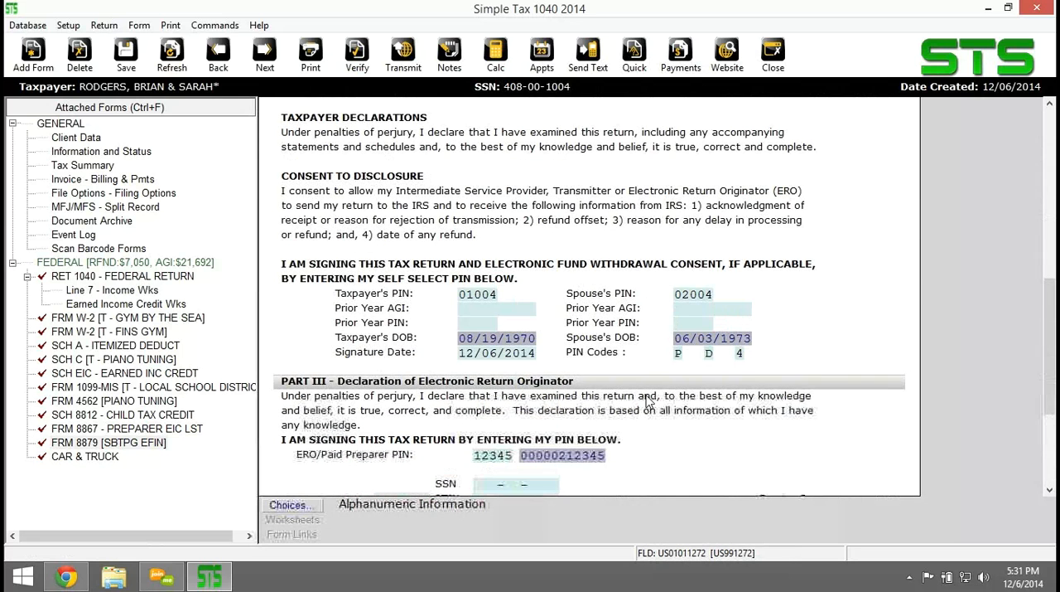
scroll(649, 401, up, 2)
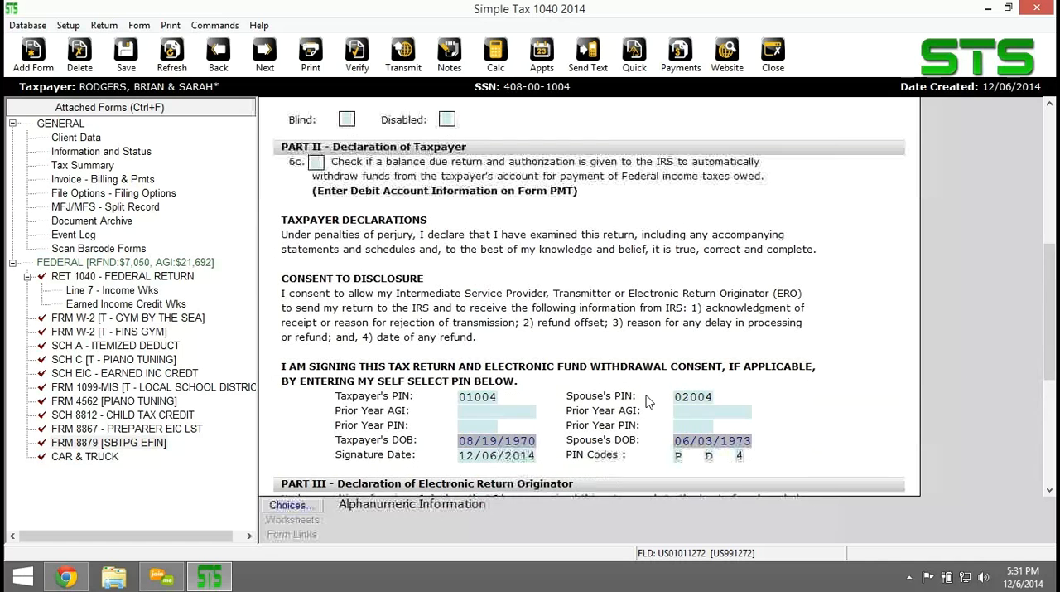
scroll(648, 401, down, 2)
scroll(660, 392, down, 4)
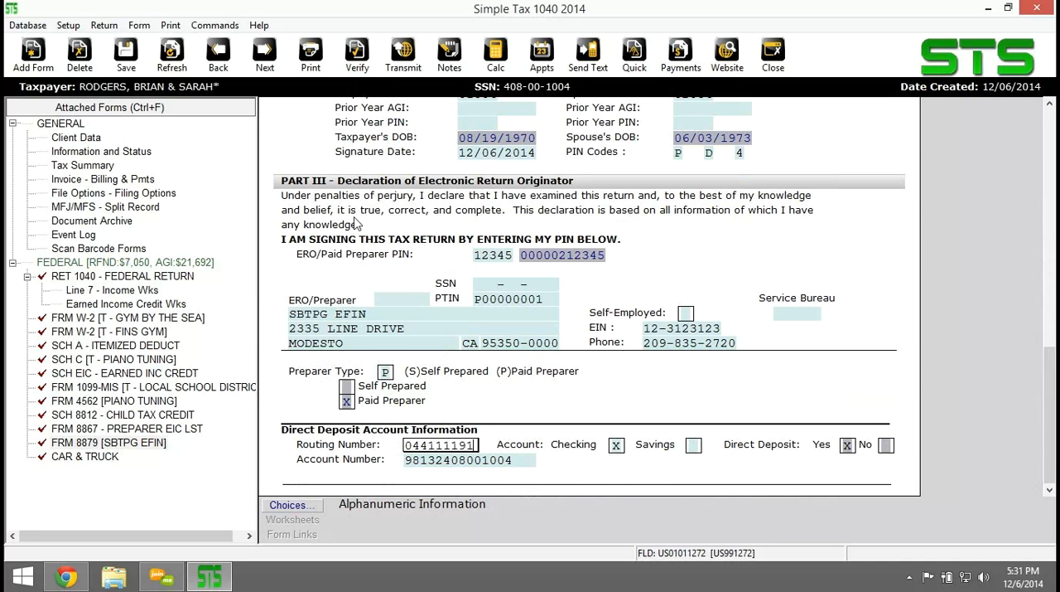
click(356, 70)
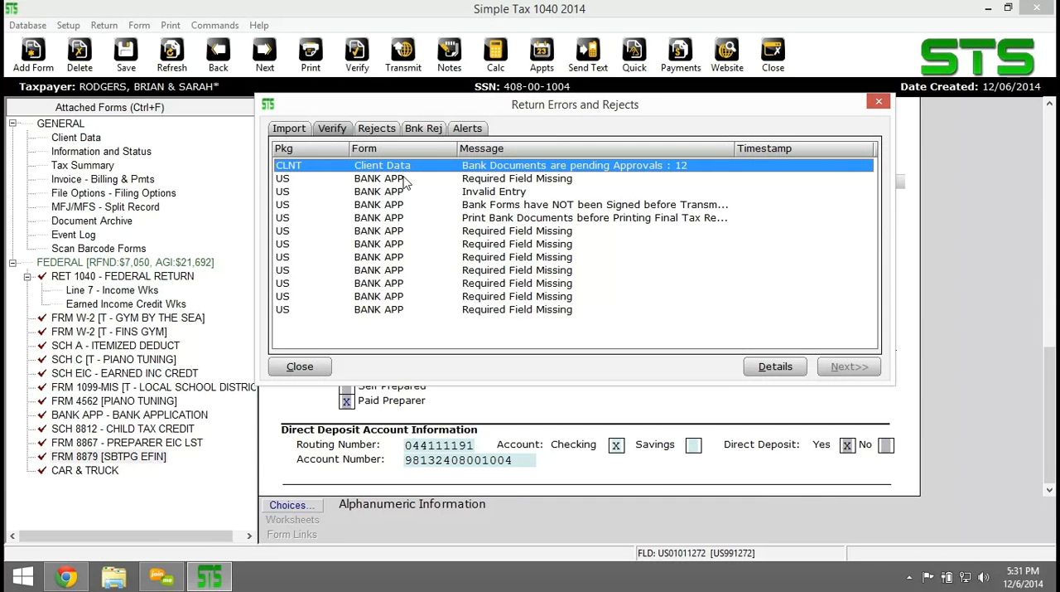
click(879, 101)
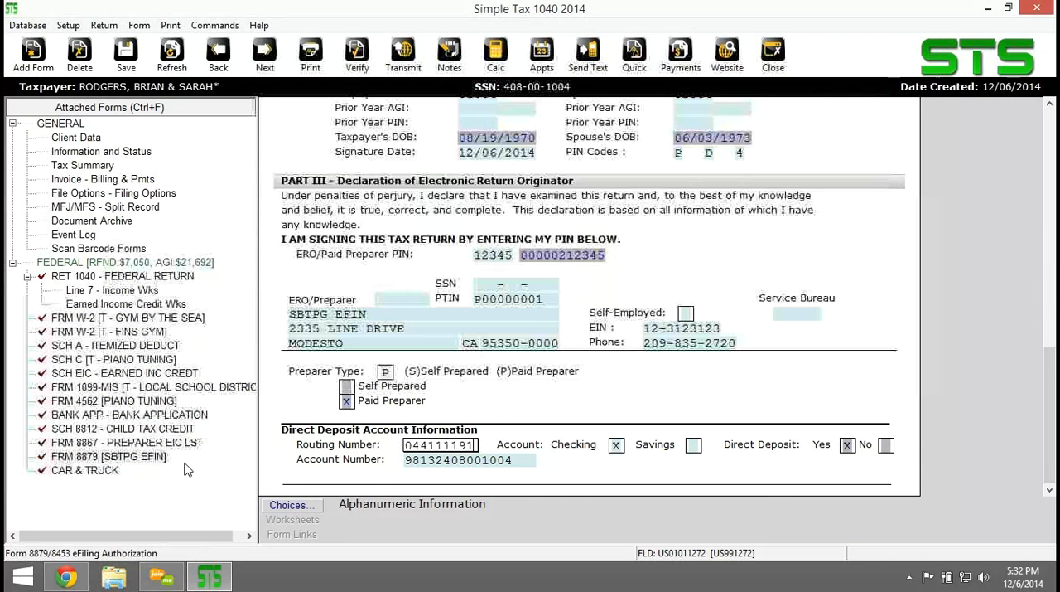
Open the bank application and set the Tax Preparation Fee to 250.00.
click(111, 416)
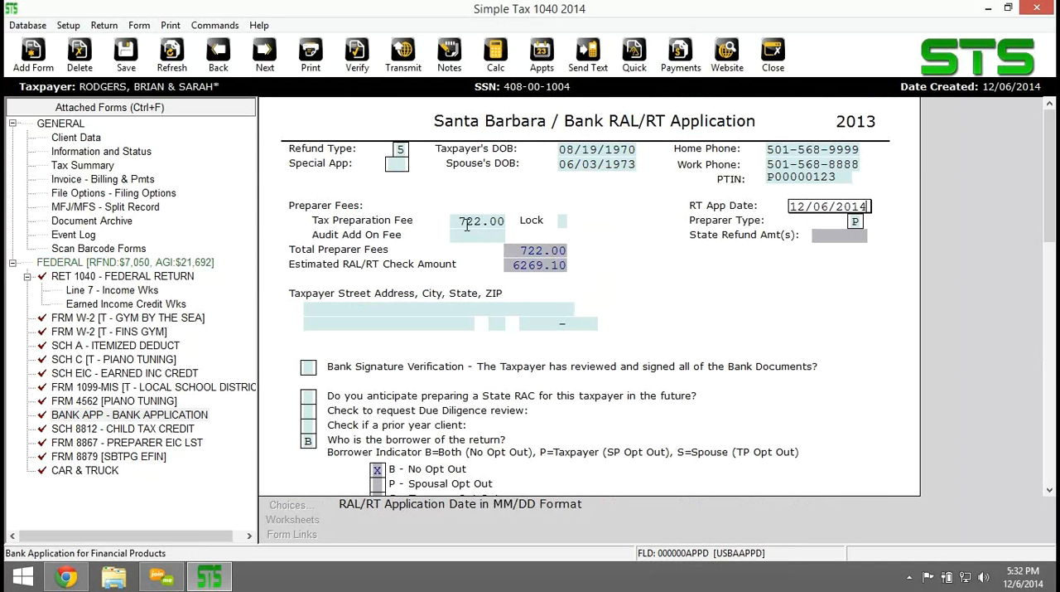
click(466, 224)
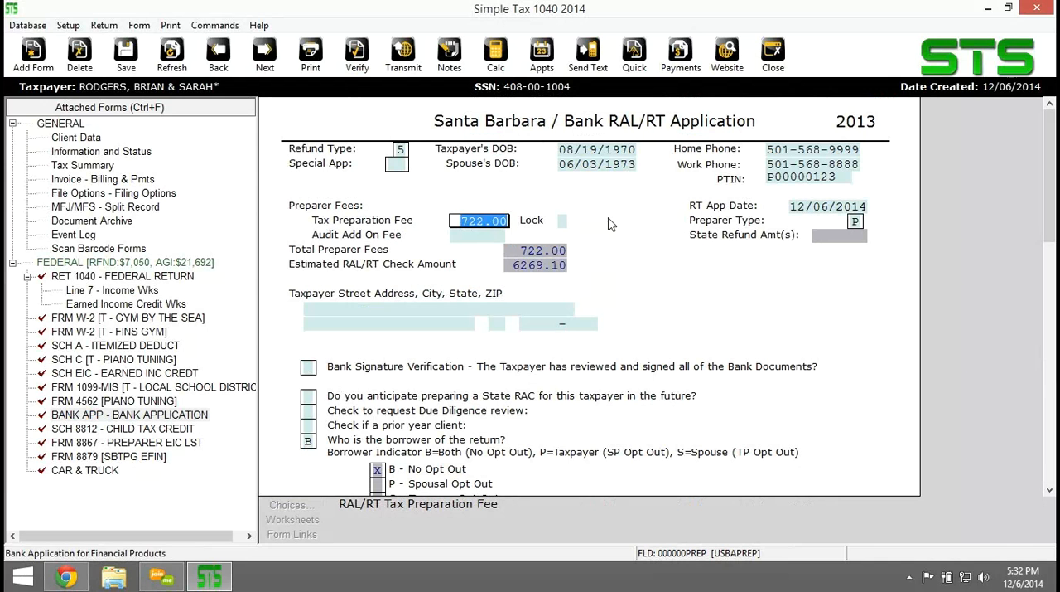
text(250)
key(Tab)
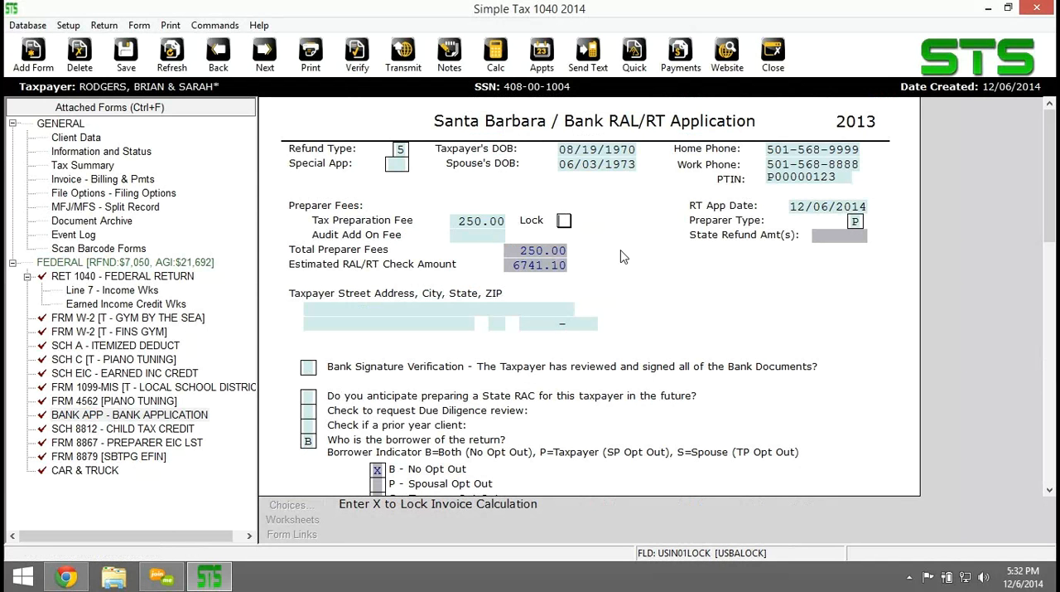
Look up the taxpayer's street address in Client Data and enter it in the bank application's taxpayer address section.
scroll(646, 274, down, 1)
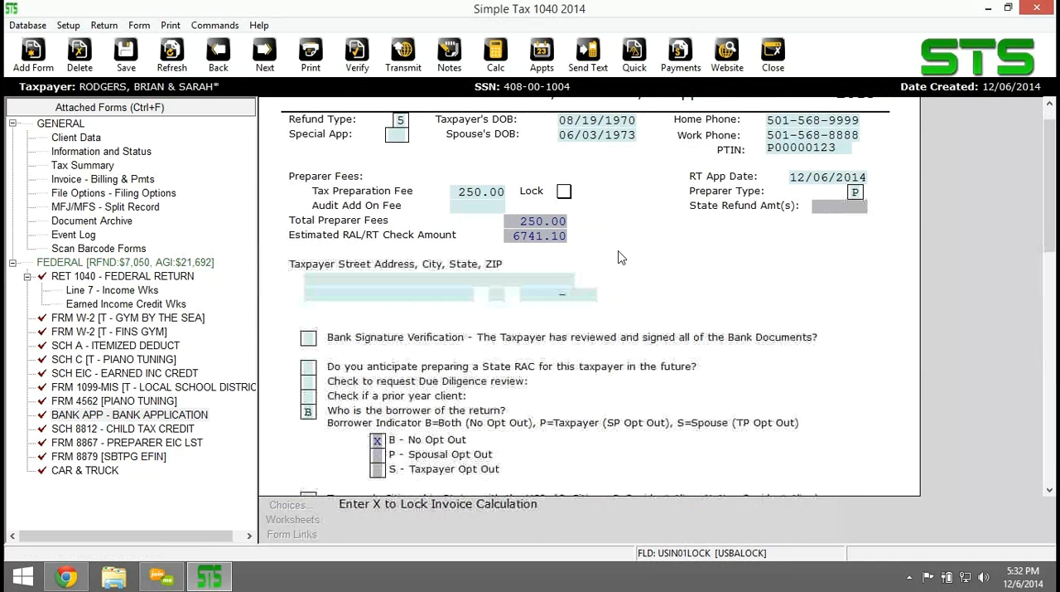
scroll(321, 261, down, 2)
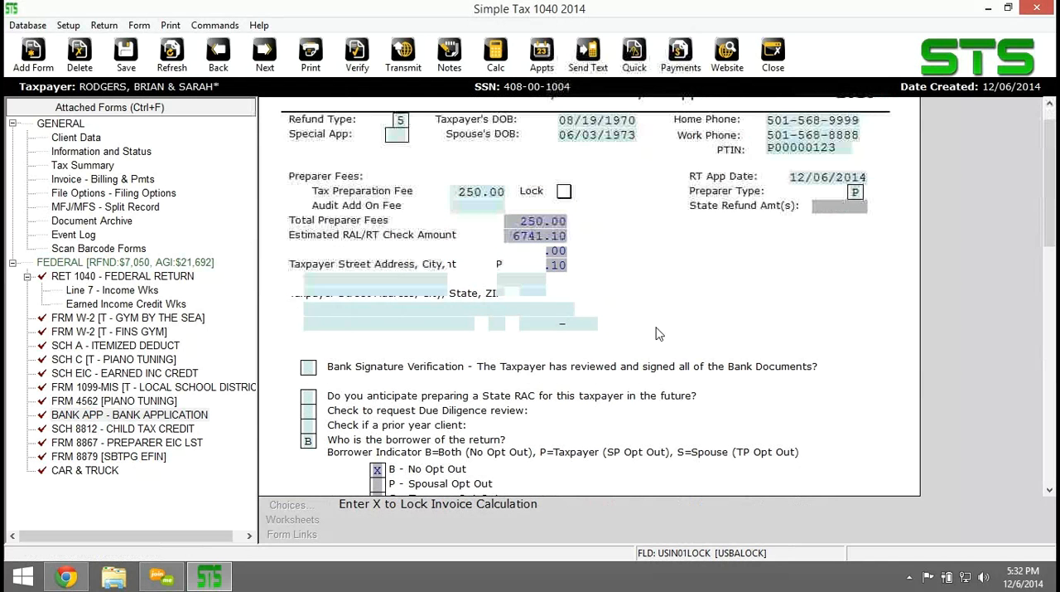
click(319, 252)
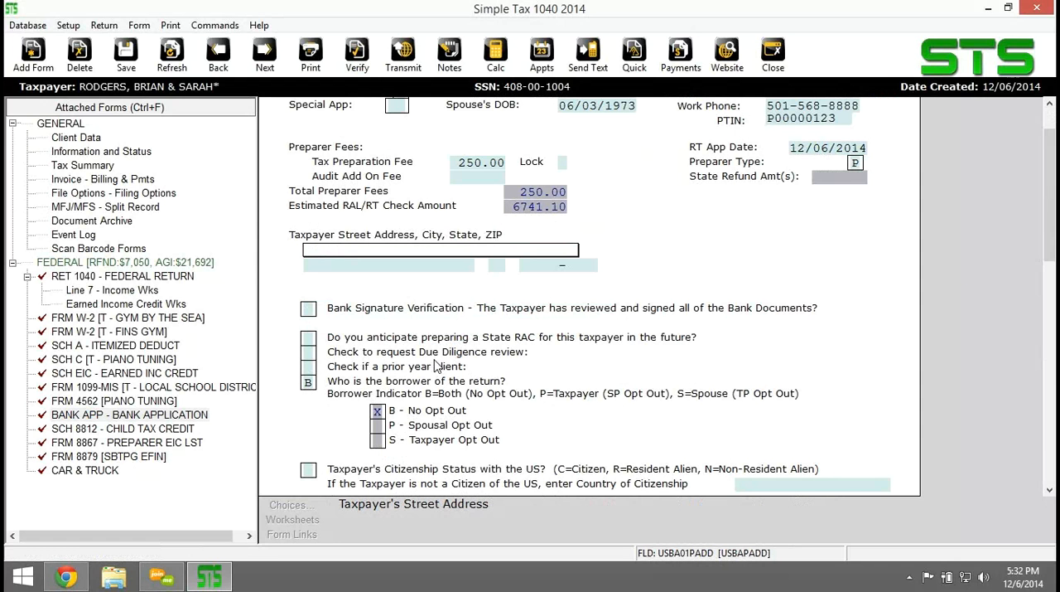
click(90, 141)
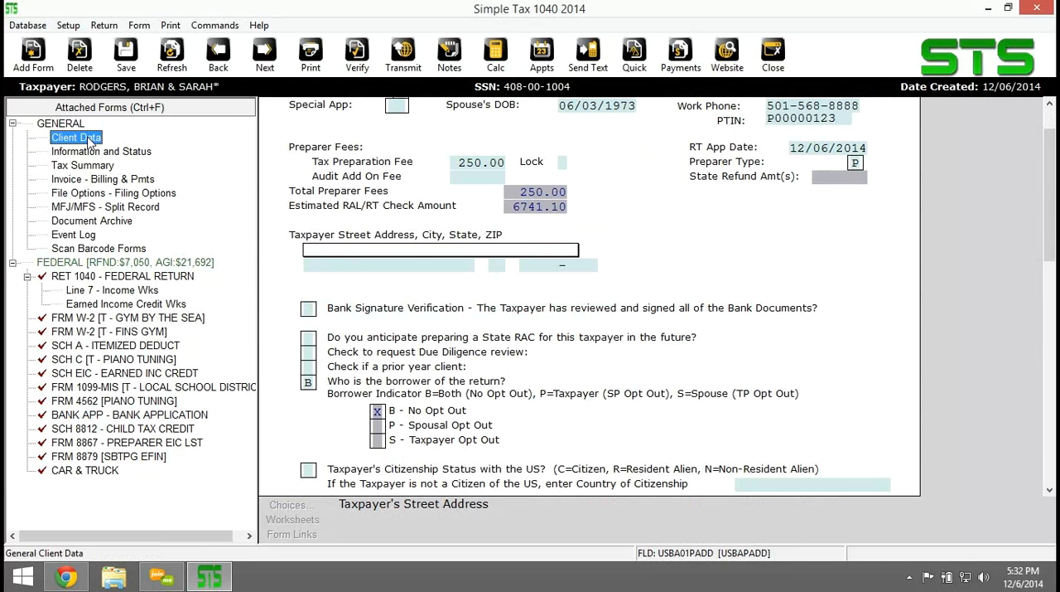
scroll(431, 321, down, 4)
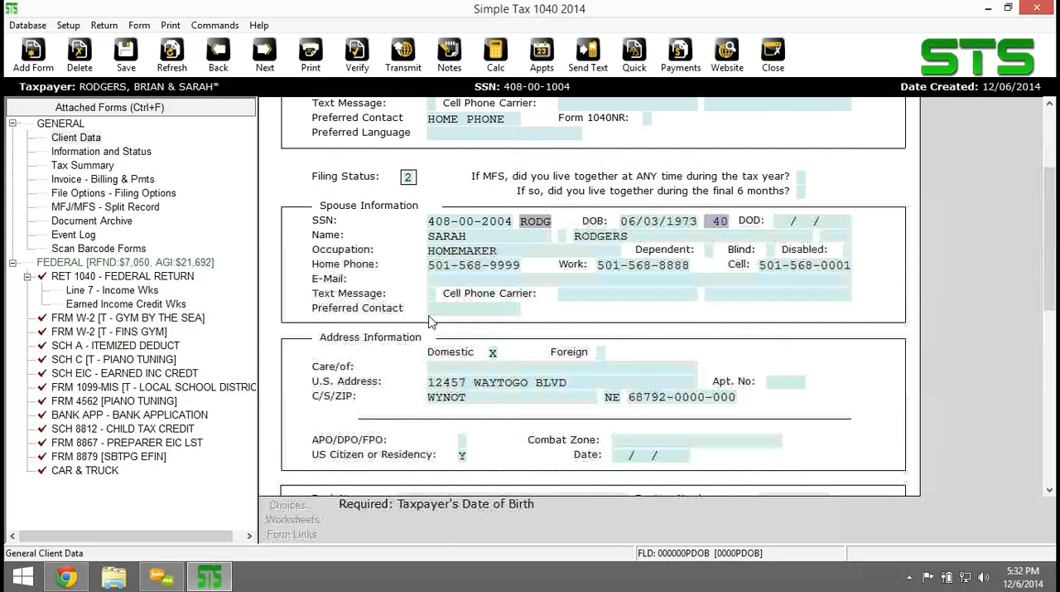
click(128, 416)
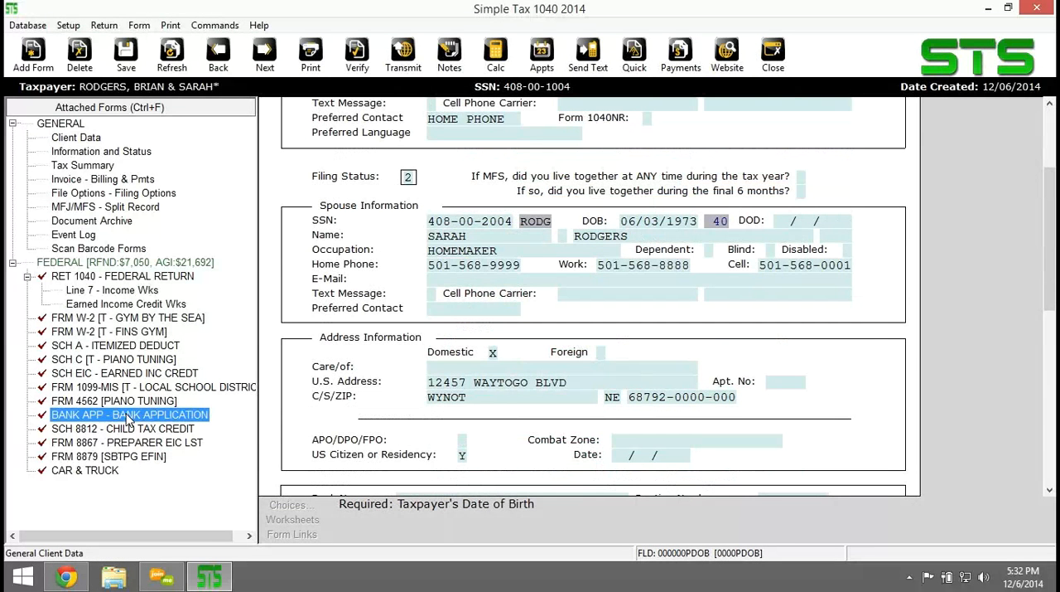
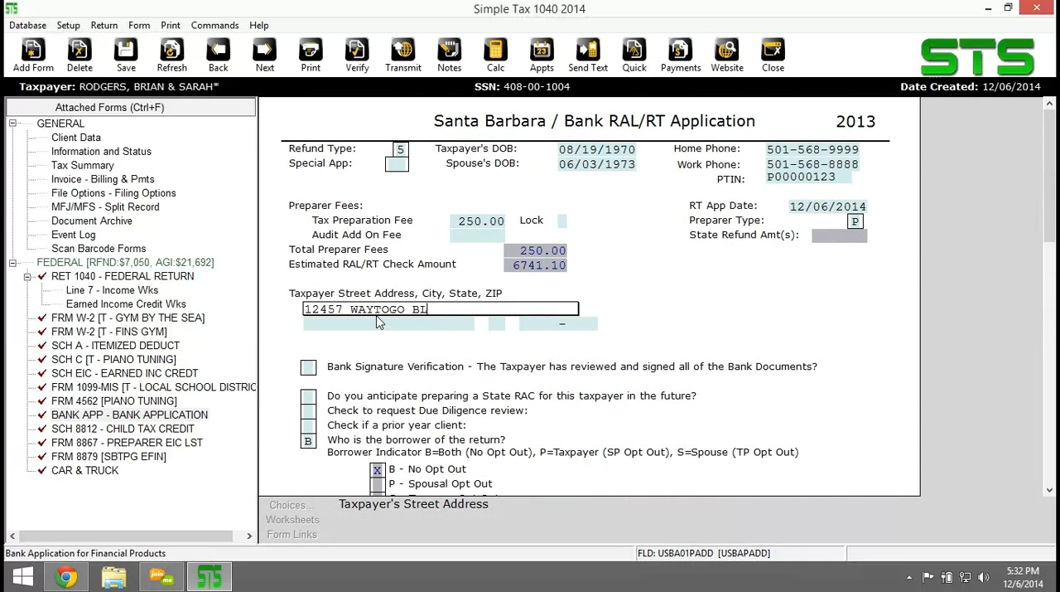
key(Return)
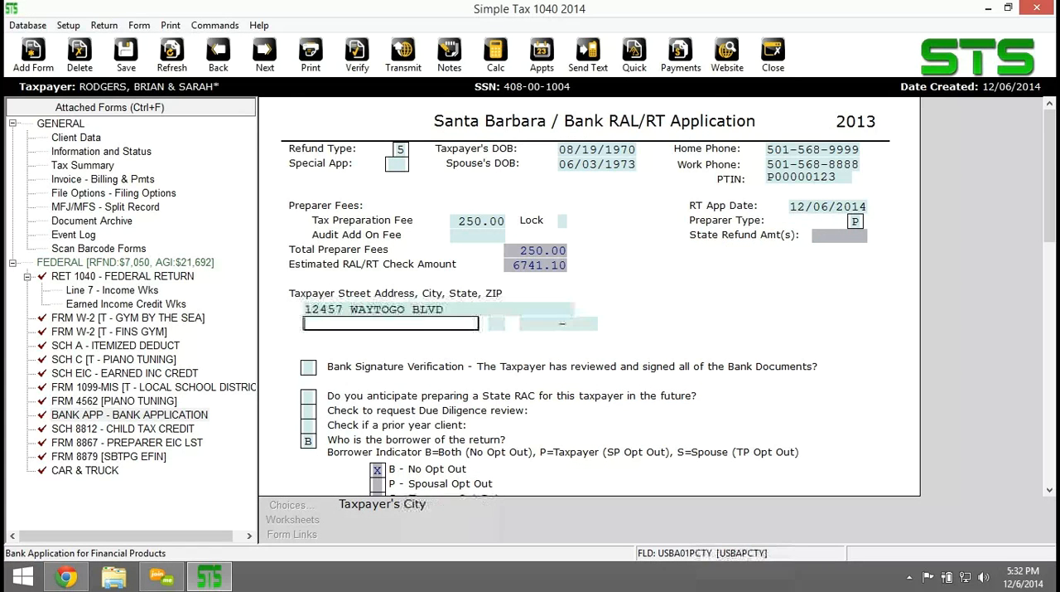
Recheck the address details in Client Data and enter the taxpayer's ZIP code in the bank application, leaving city and state blank.
key(Return)
click(88, 140)
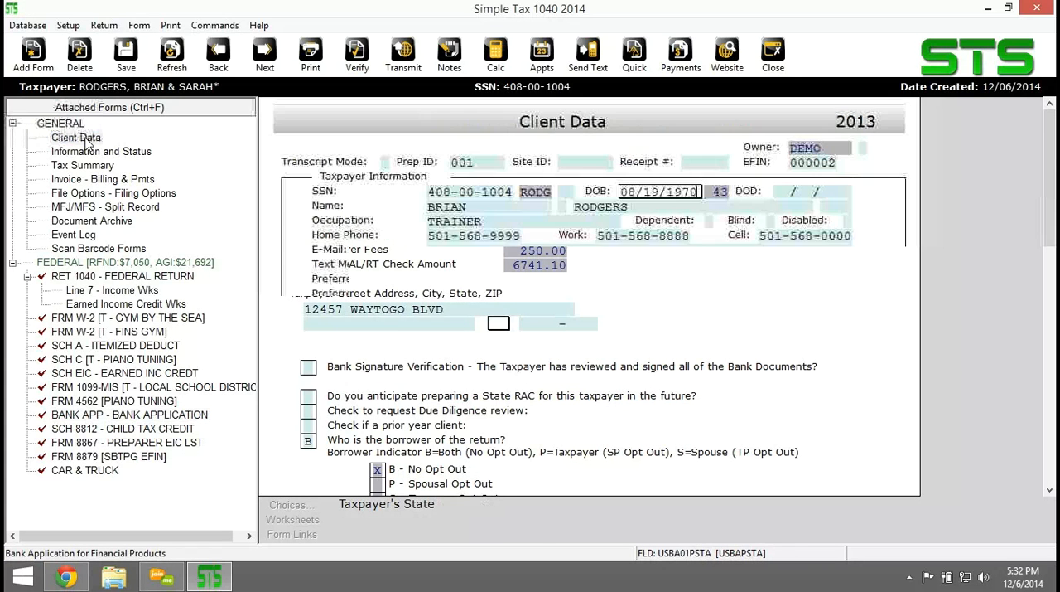
scroll(597, 393, down, 4)
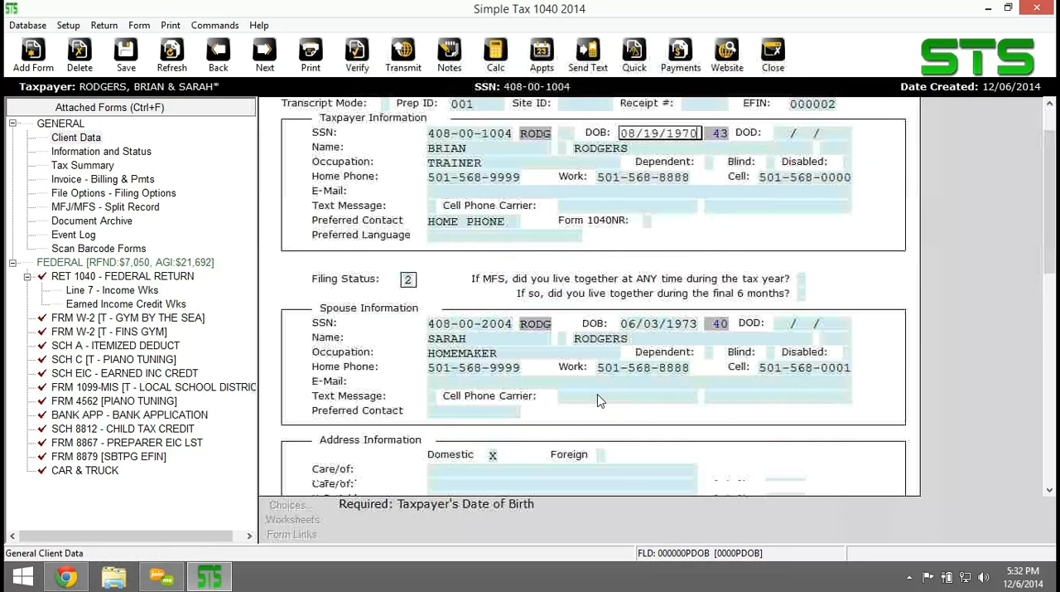
scroll(599, 399, down, 2)
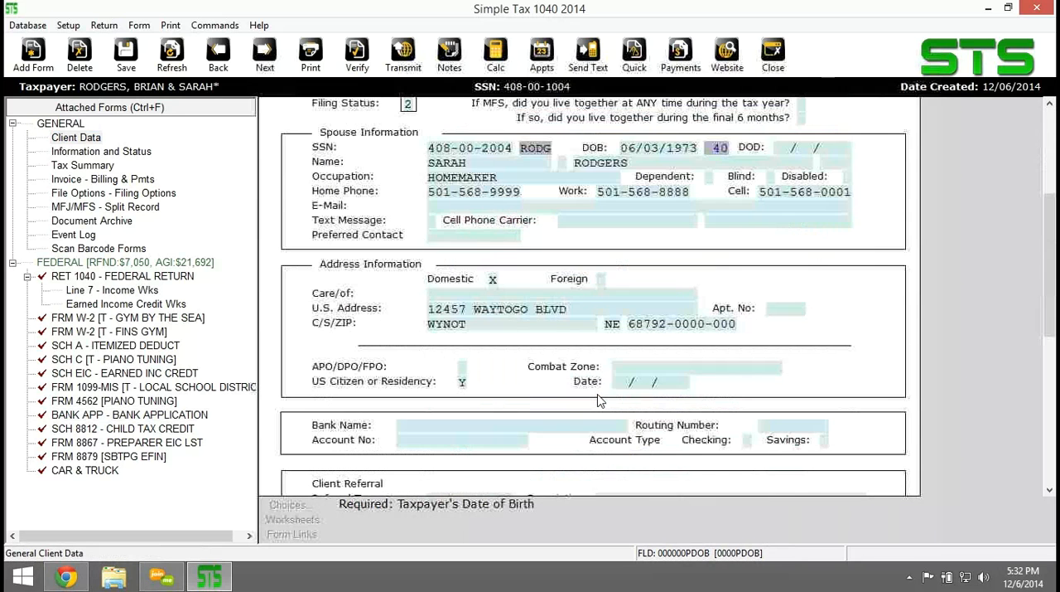
scroll(600, 401, down, 2)
scroll(601, 401, down, 3)
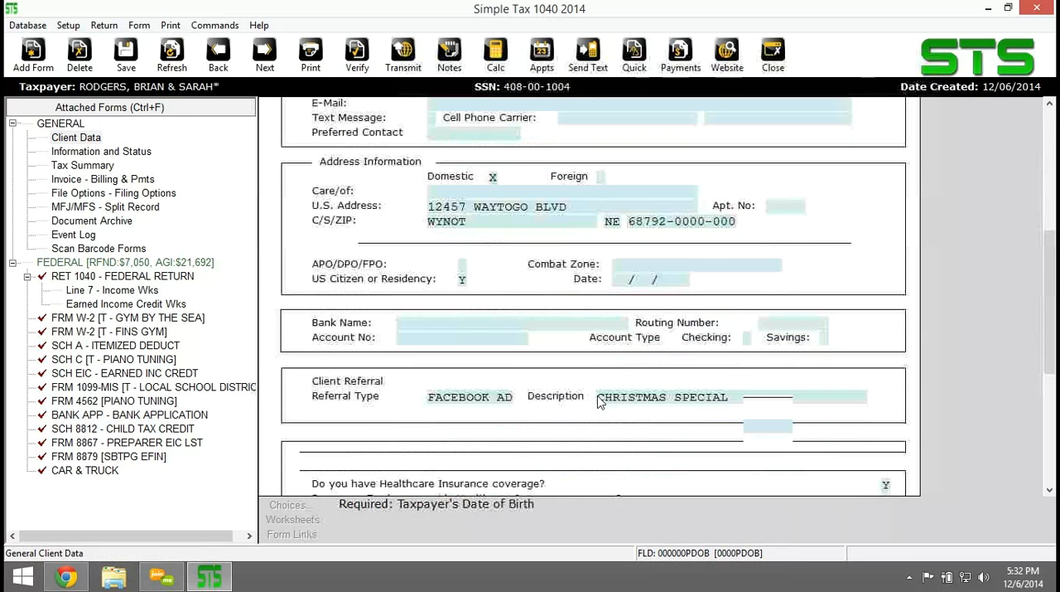
scroll(597, 397, down, 4)
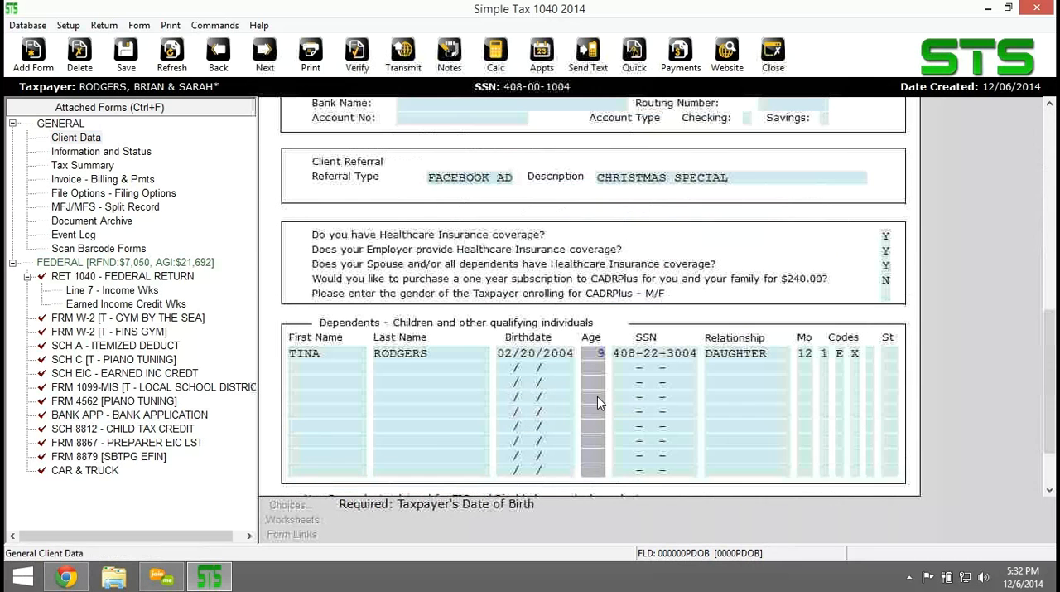
scroll(597, 397, up, 5)
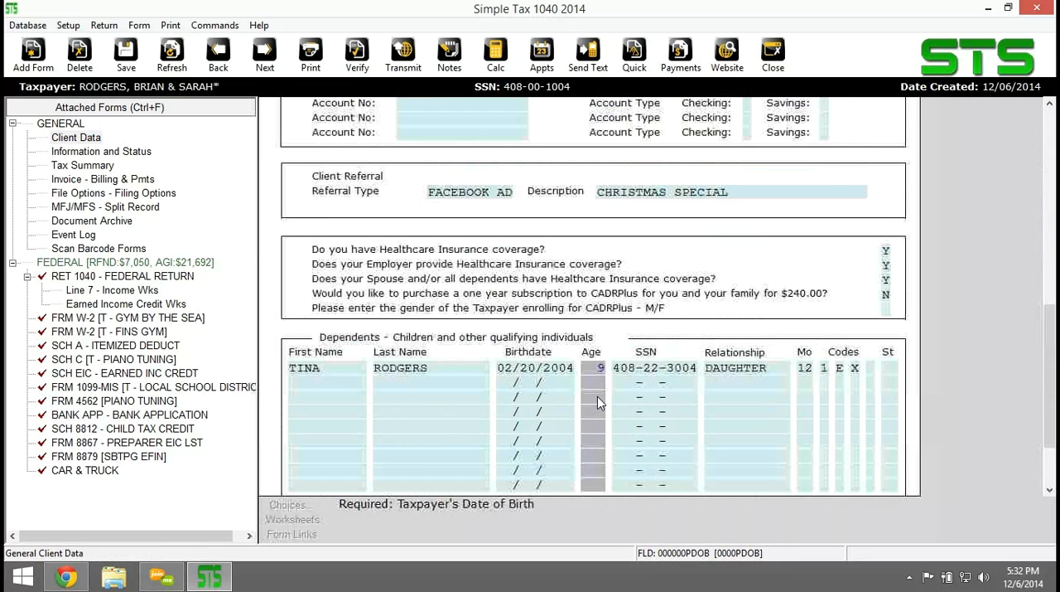
scroll(600, 401, up, 2)
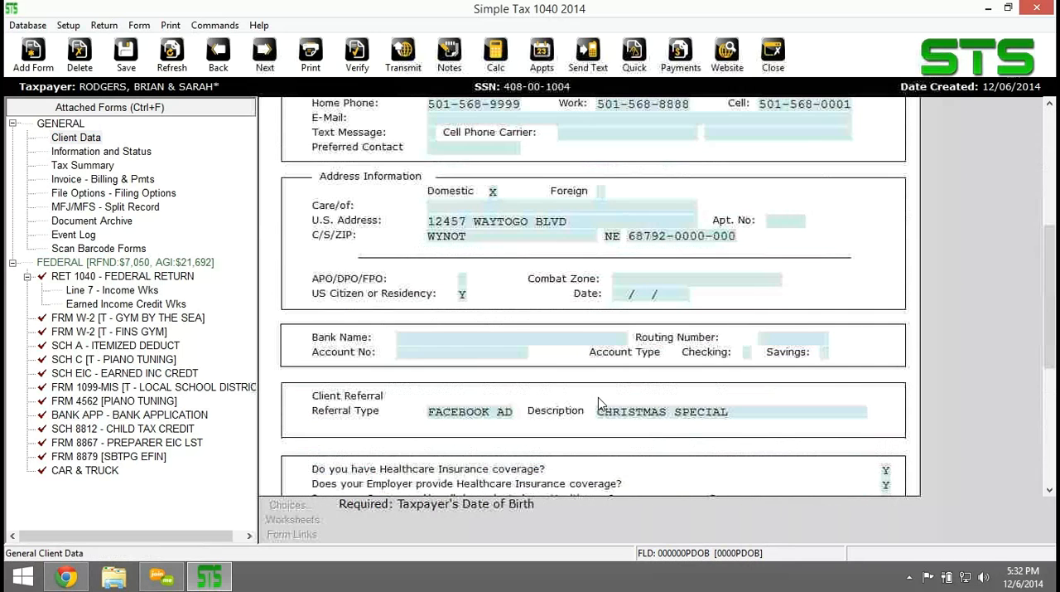
click(103, 415)
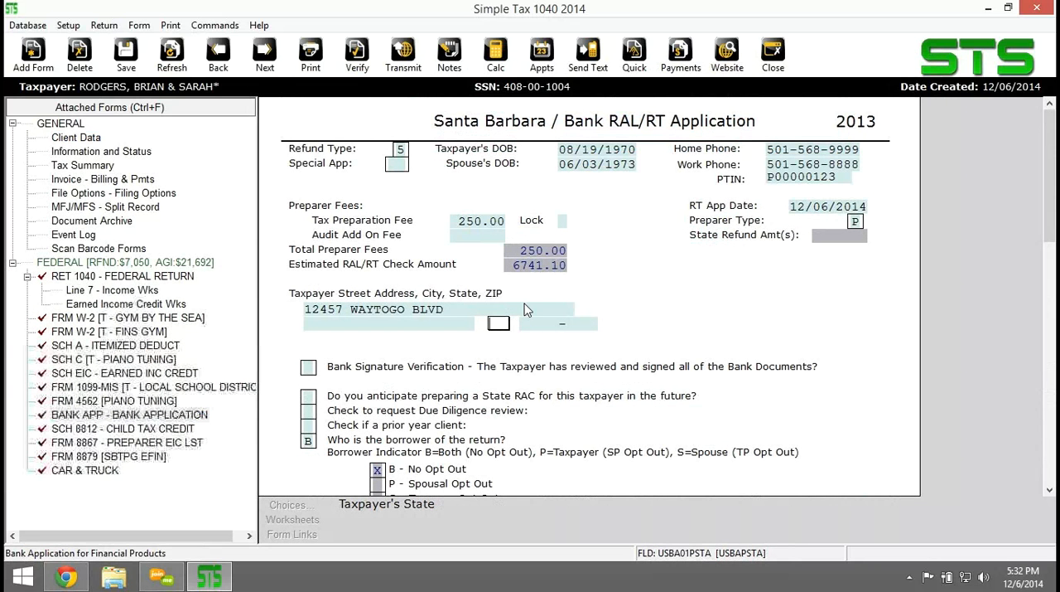
key(Return)
key(Return)
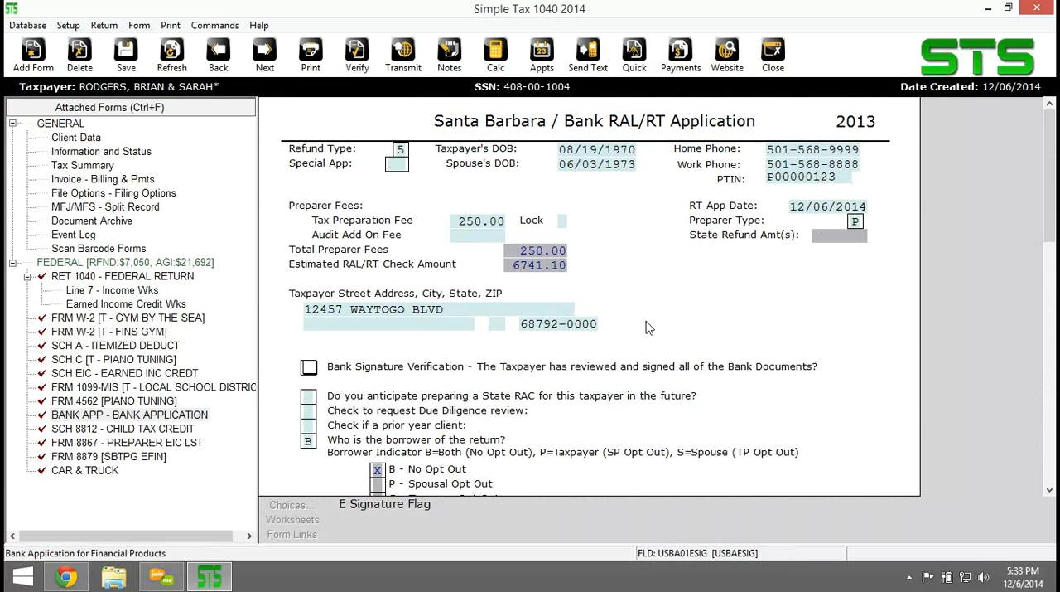
Set both the taxpayer's and the spouse's US citizenship status to C (Citizen) in the bank application.
scroll(656, 315, down, 3)
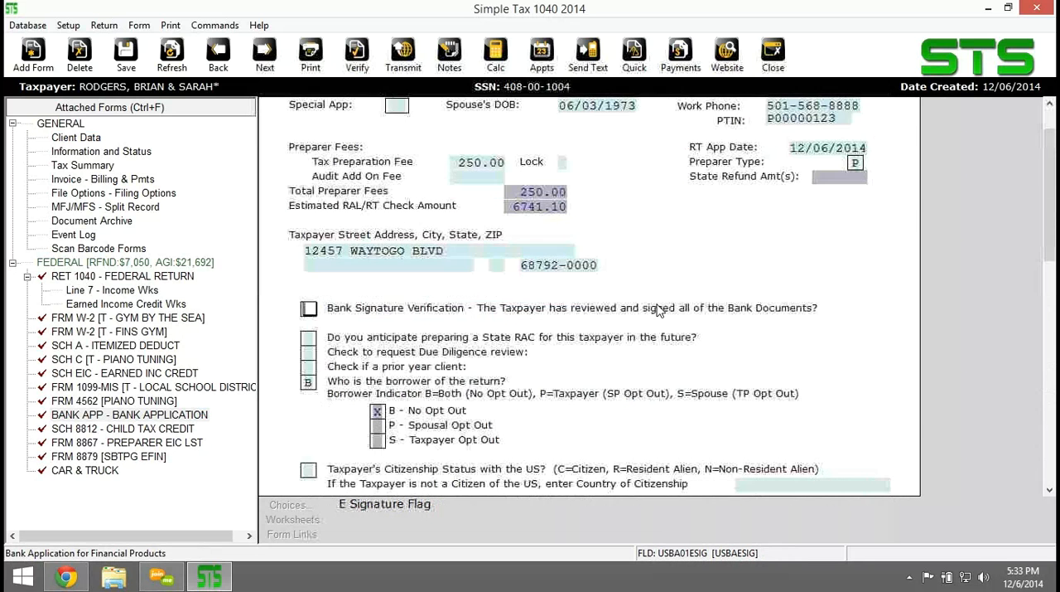
scroll(657, 309, down, 4)
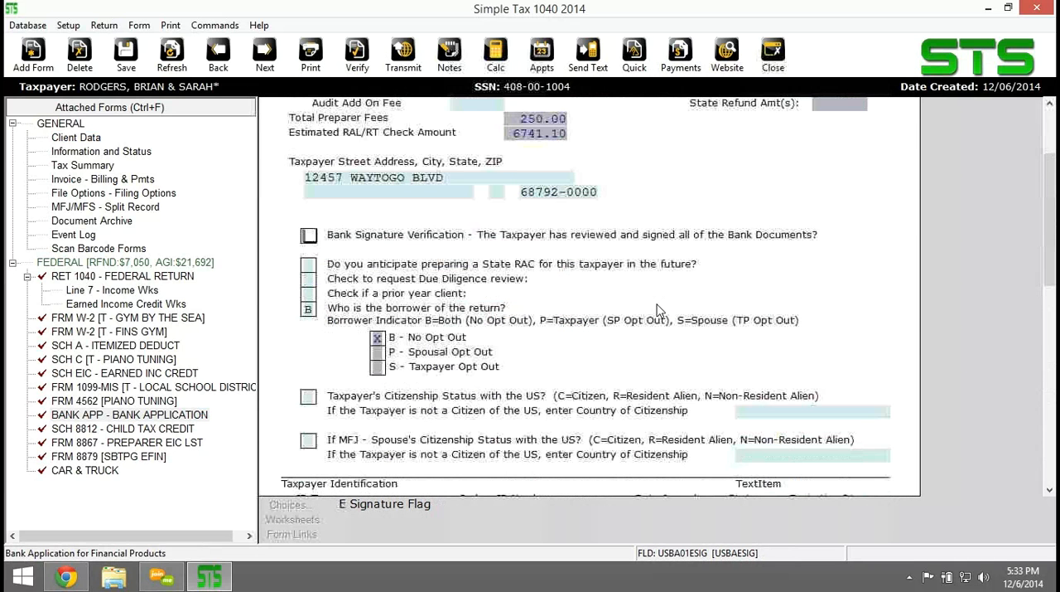
scroll(657, 309, down, 4)
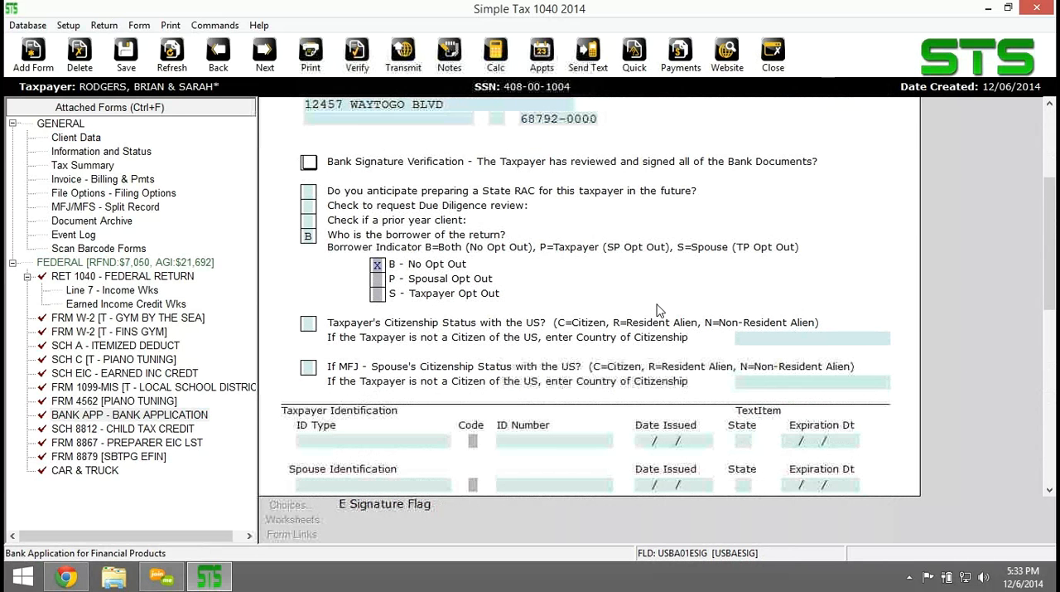
click(309, 324)
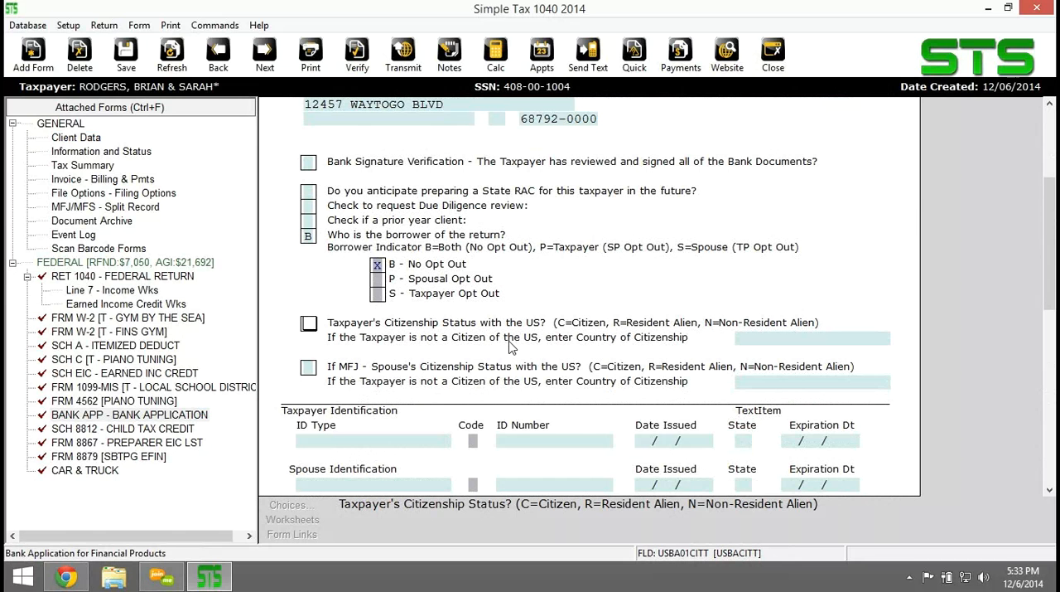
text(C)
click(311, 371)
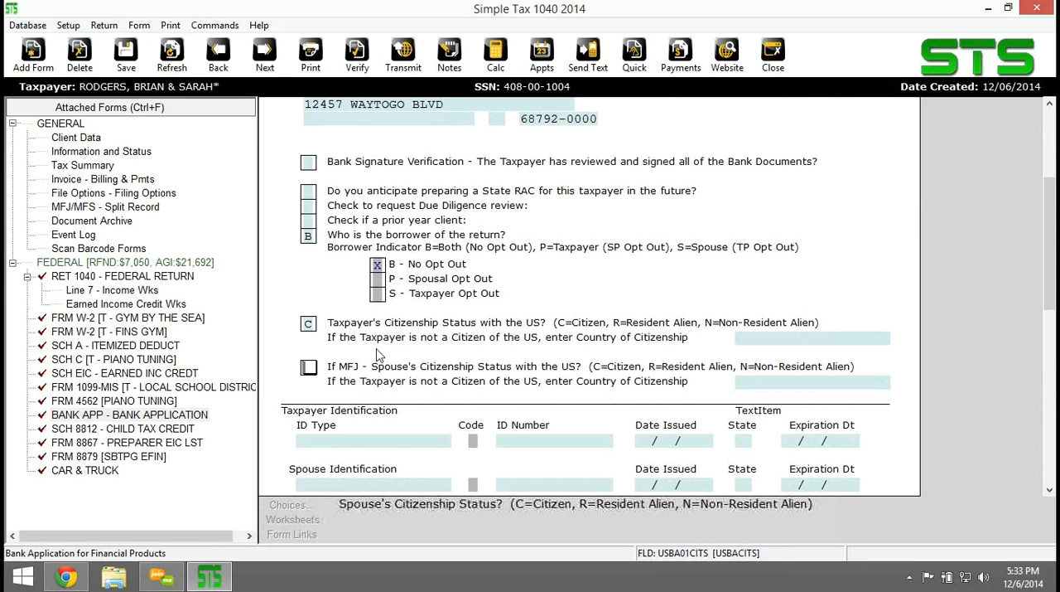
text(C)
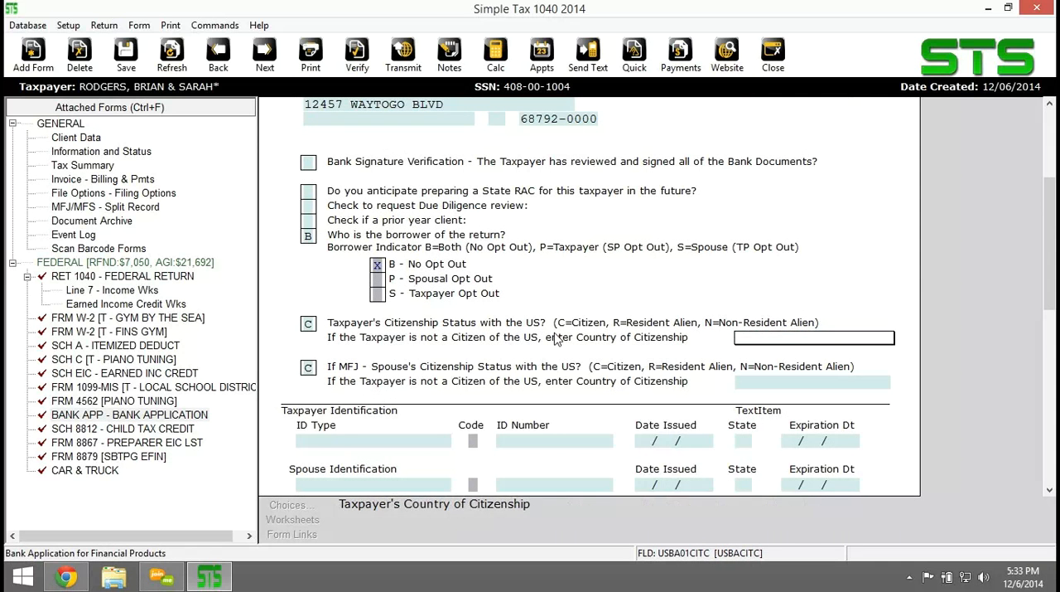
Choose DRIVERS LICENSE as the ID type for both the taxpayer and the spouse.
scroll(557, 338, down, 3)
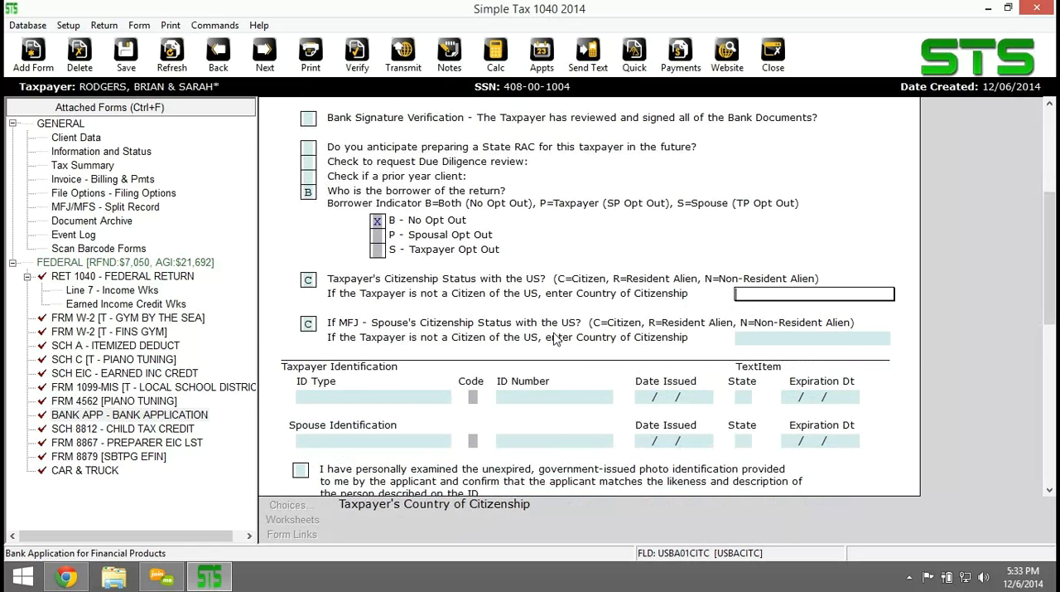
scroll(557, 338, down, 3)
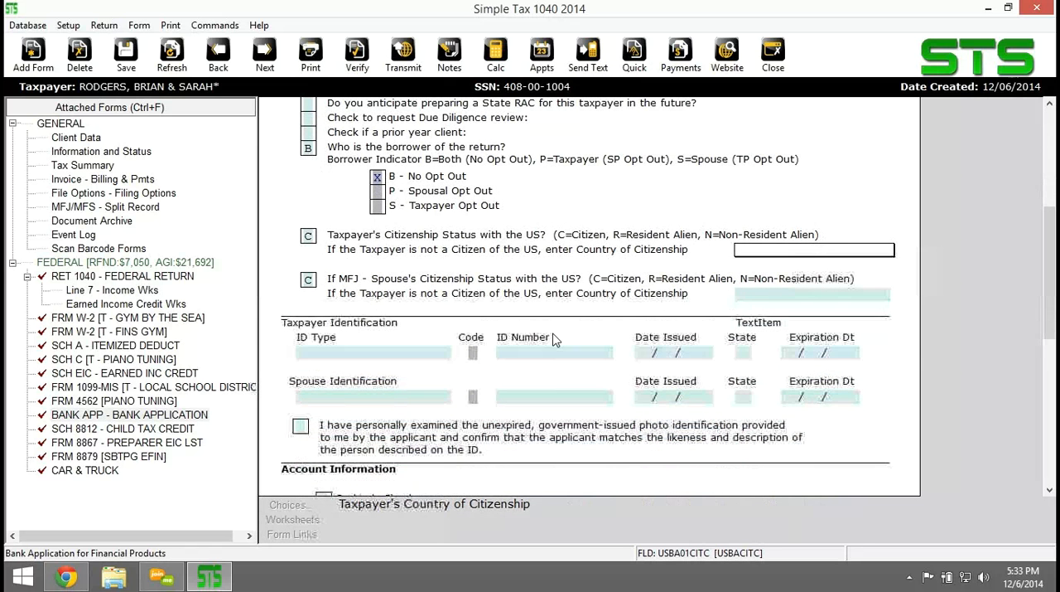
scroll(555, 338, down, 3)
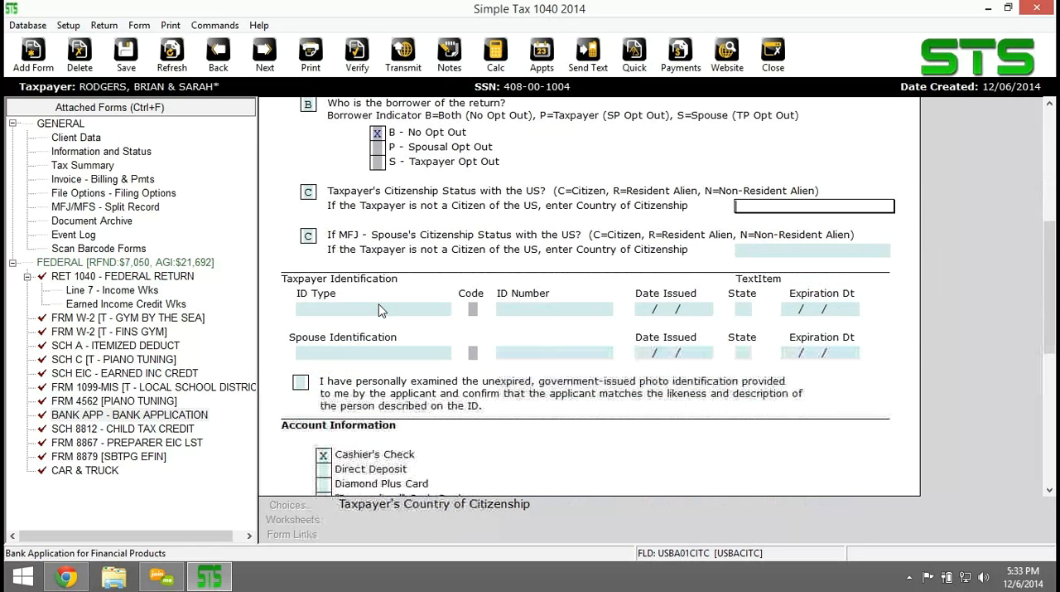
click(372, 307)
click(295, 504)
double_click(329, 283)
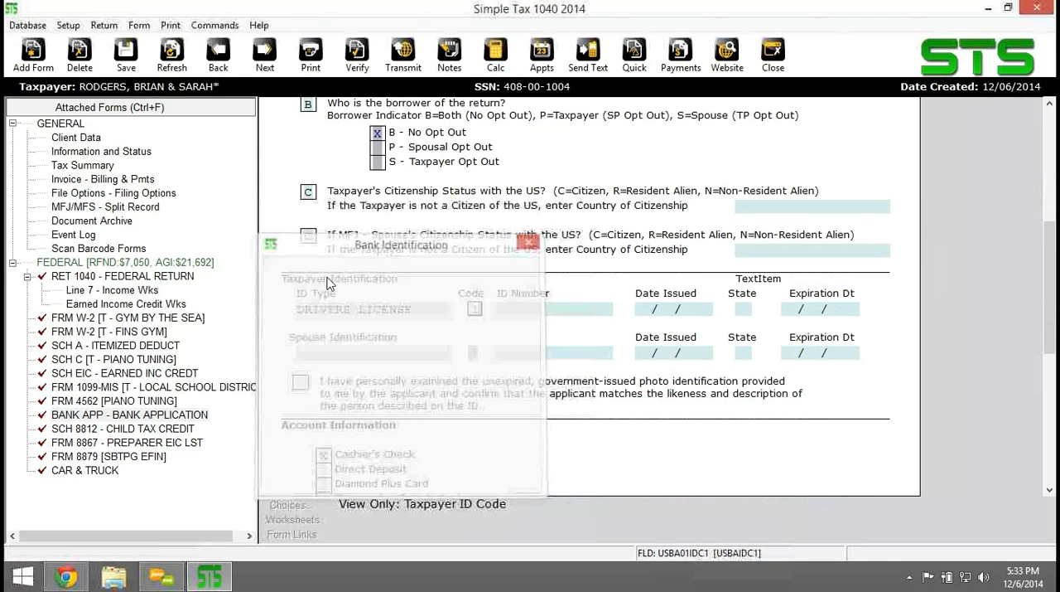
click(342, 349)
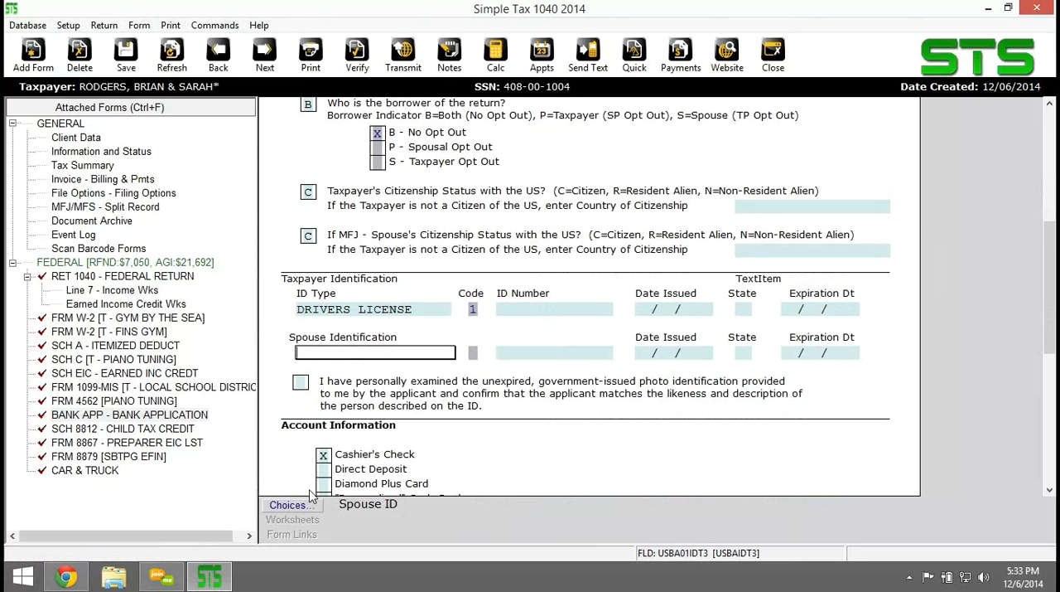
click(291, 505)
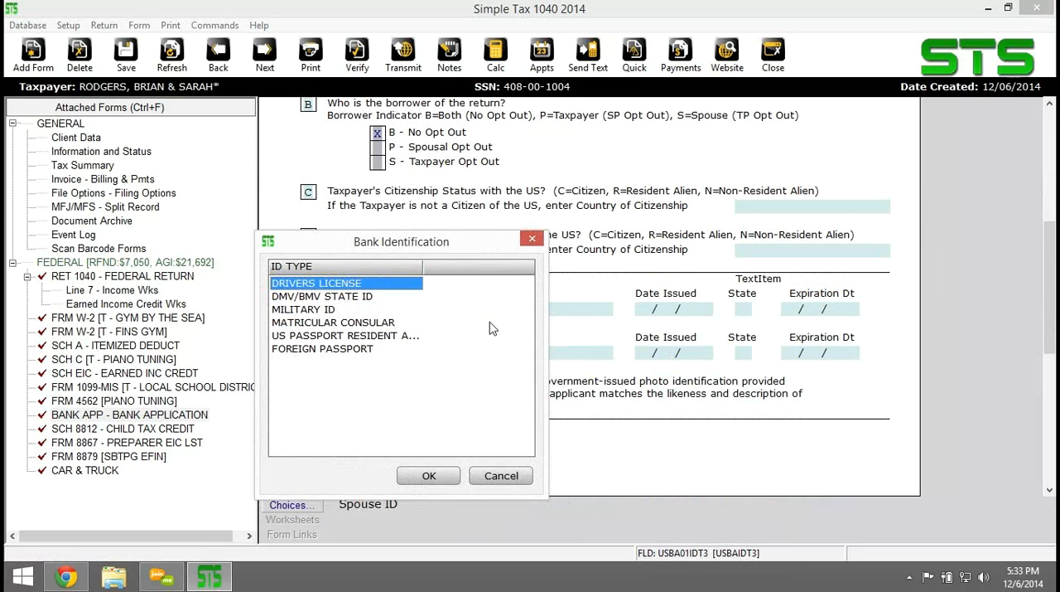
double_click(352, 285)
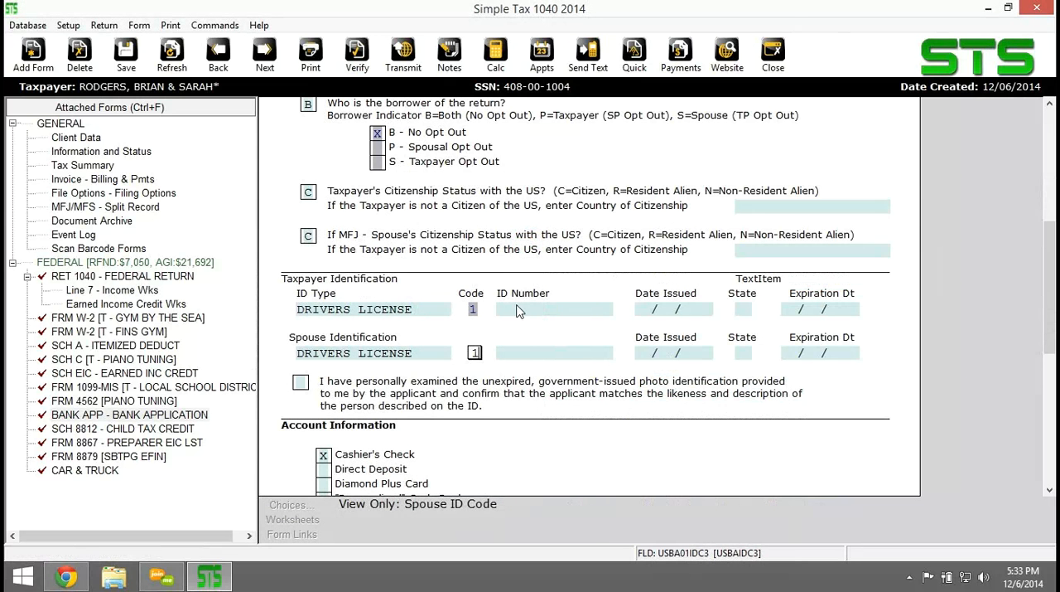
Enter the driver's license ID numbers for the taxpayer and the spouse in the identification section.
click(518, 310)
text(123456789)
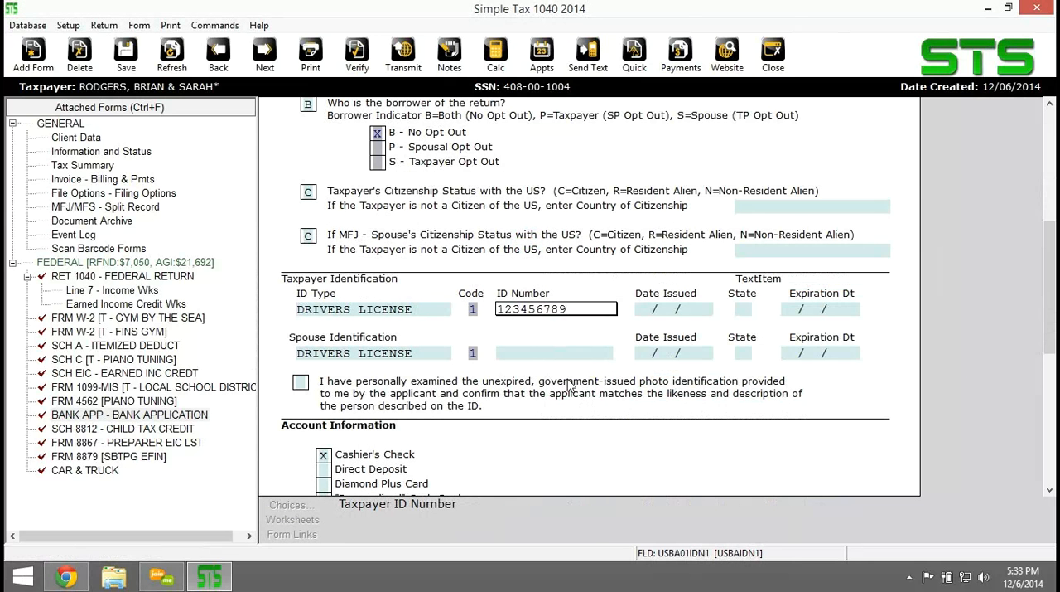
key(Return)
click(535, 352)
text(123456788)
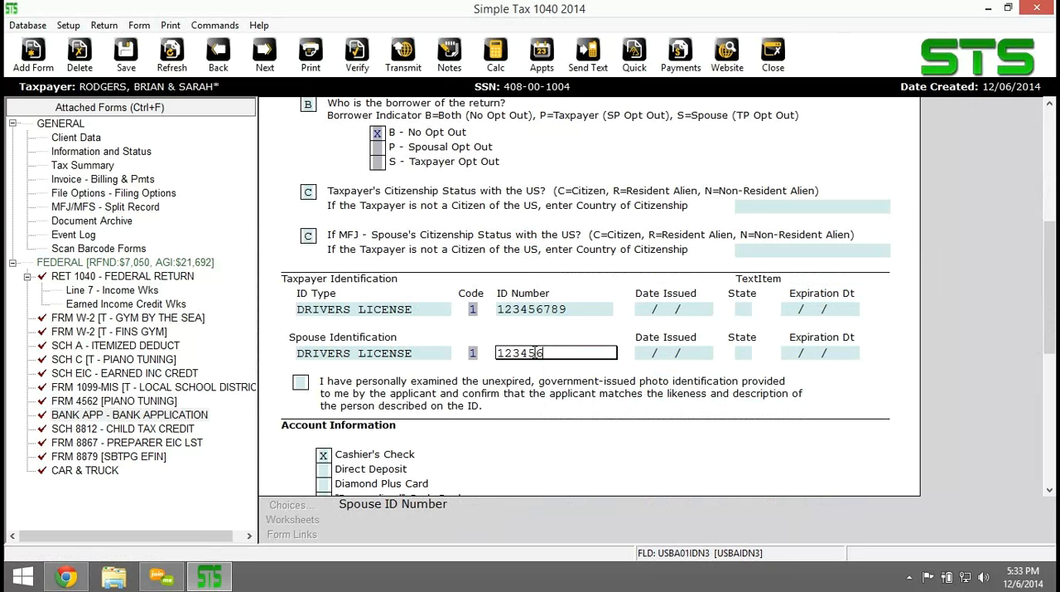
Enter 01/01/2008 as the ID issue date for both the taxpayer and the spouse.
click(647, 310)
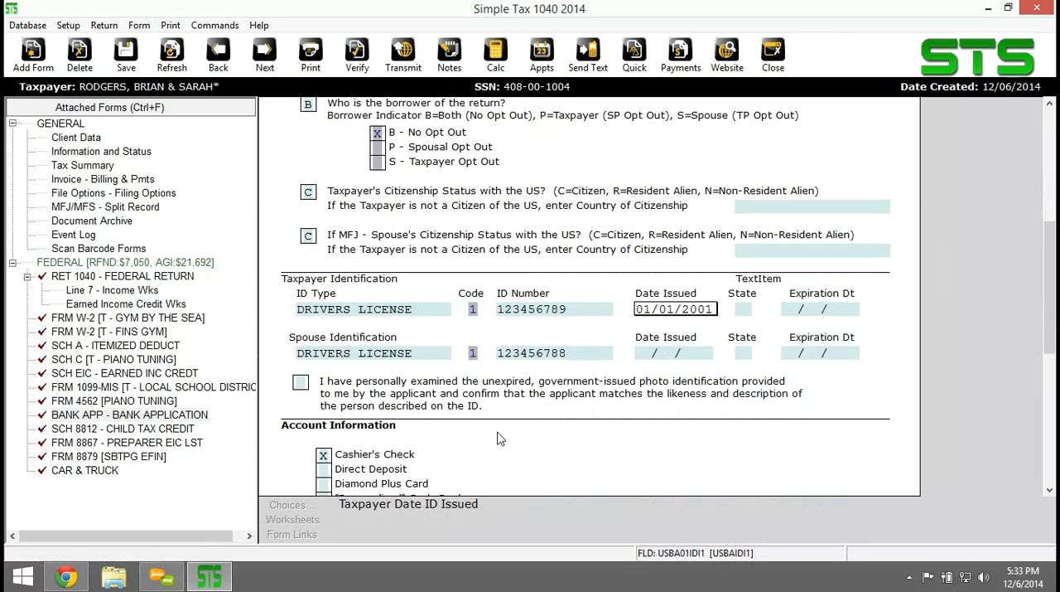
click(654, 354)
text(01/01/2008)
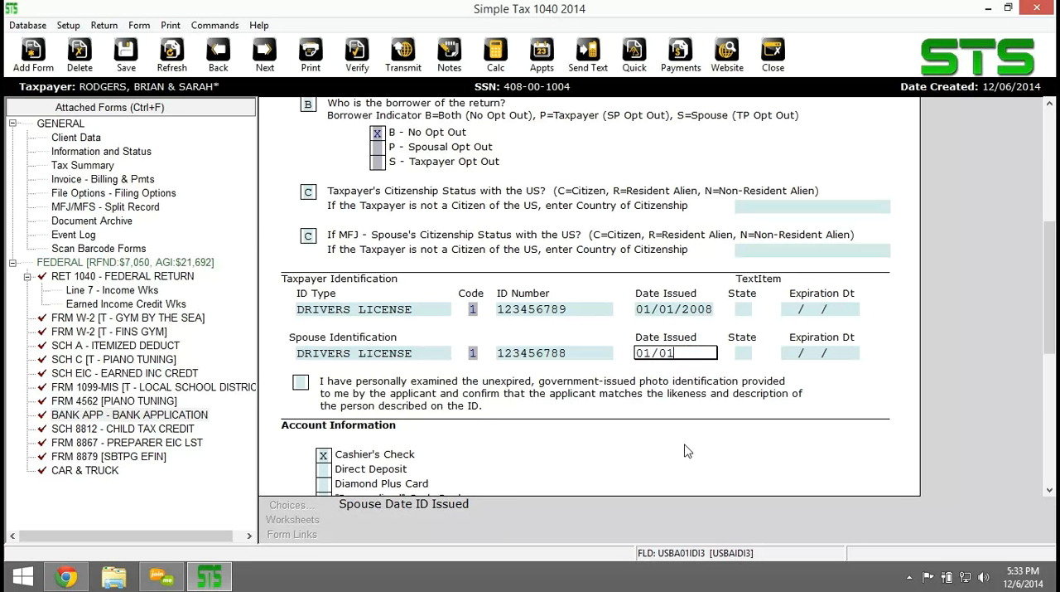
Set the ID issuing state to NE and the expiration date to 01/01/2017 for both the taxpayer and the spouse.
click(742, 307)
key(Tab)
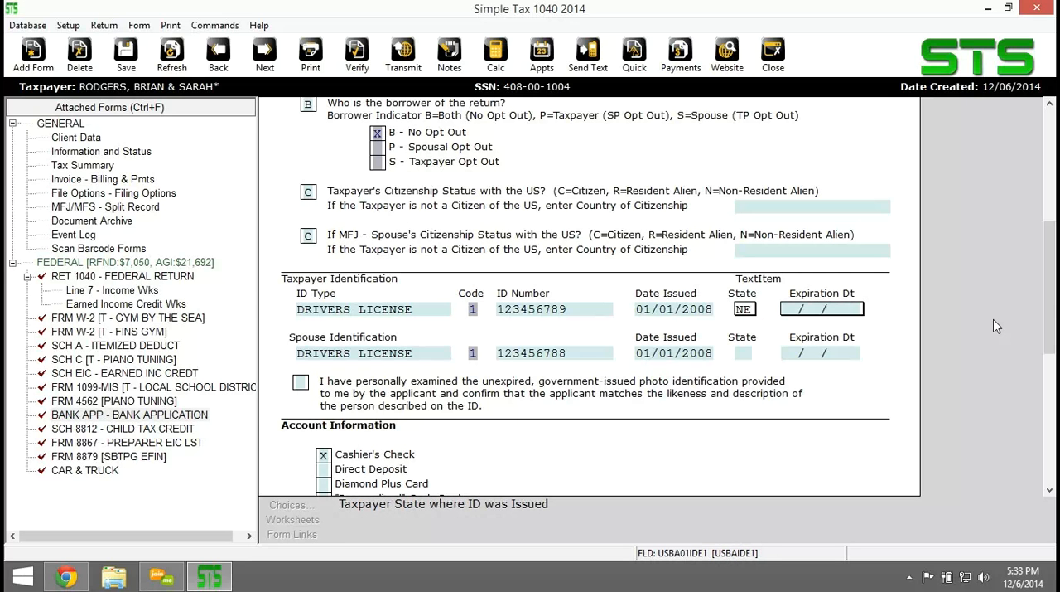
text(01)
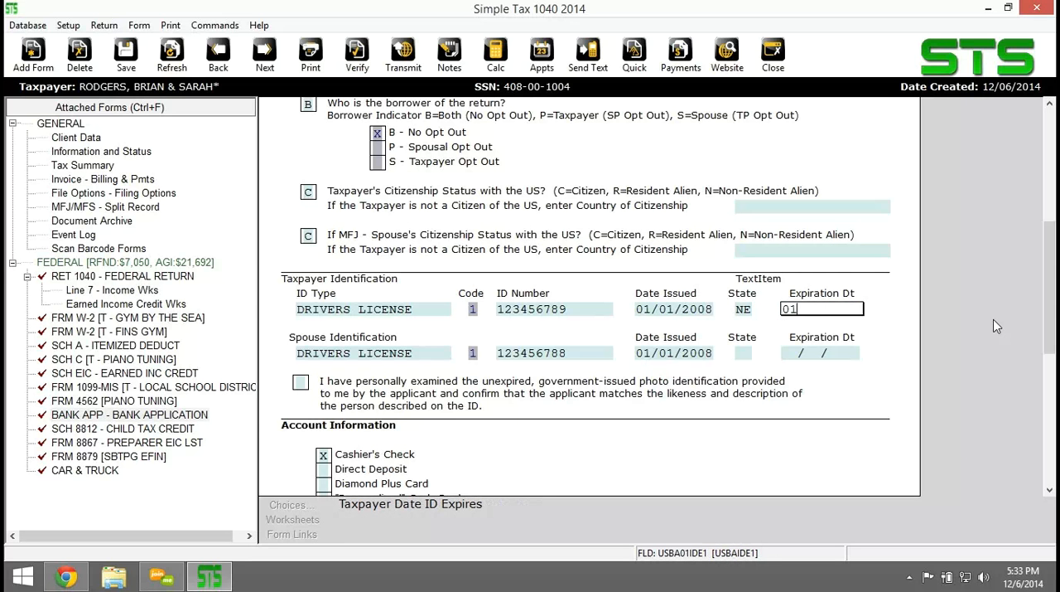
text(/01/2017)
click(743, 352)
text(NE)
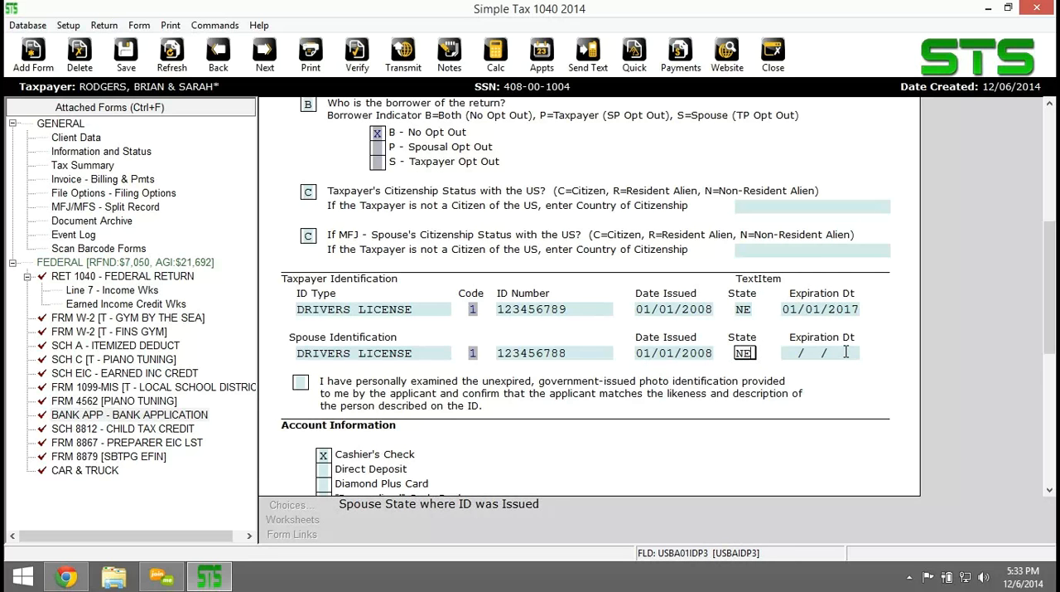
click(846, 352)
text(01/01)
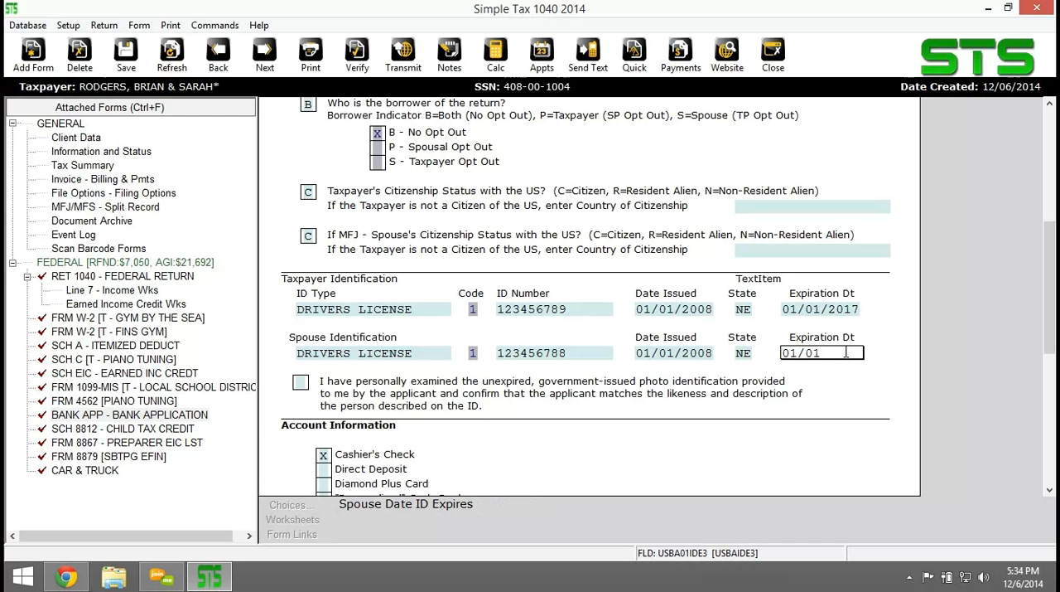
text(/2017)
key(Return)
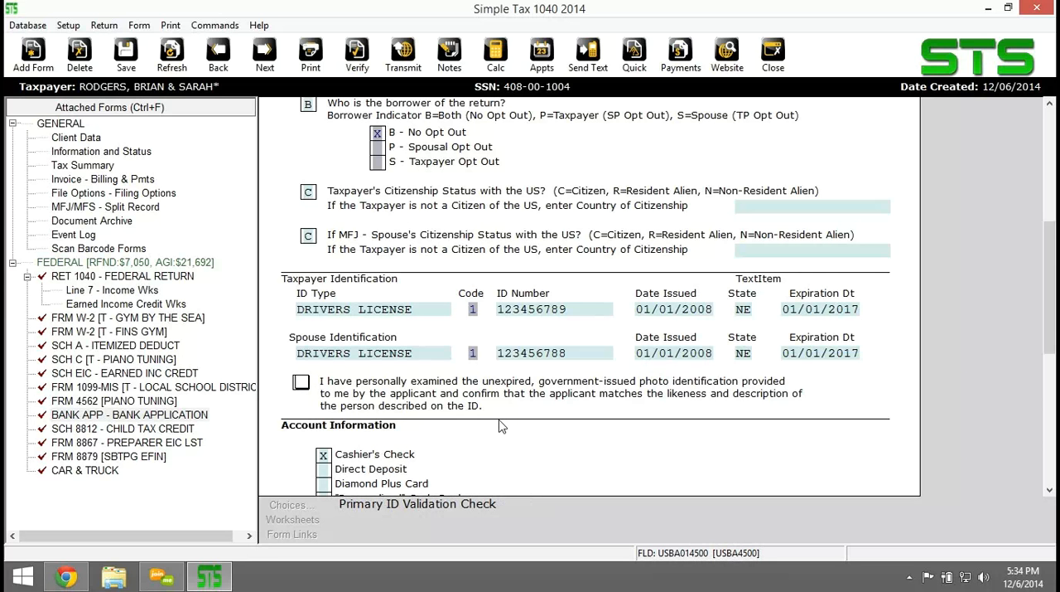
Mark the statement that the applicants' photo identification was personally examined, and review the account information and Truth In Lending Disclosures.
key(Tab)
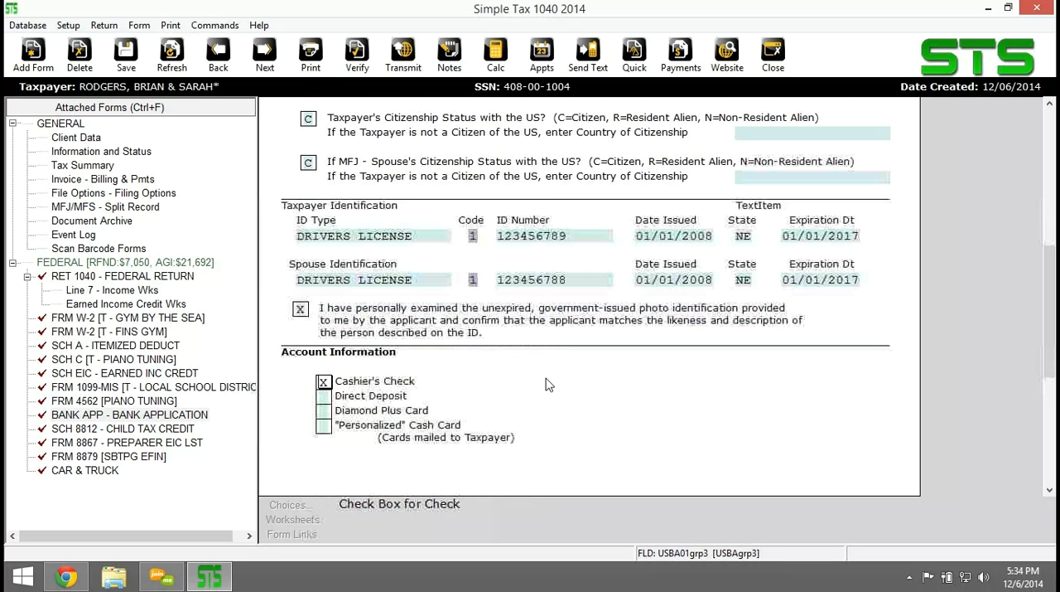
scroll(486, 379, down, 1)
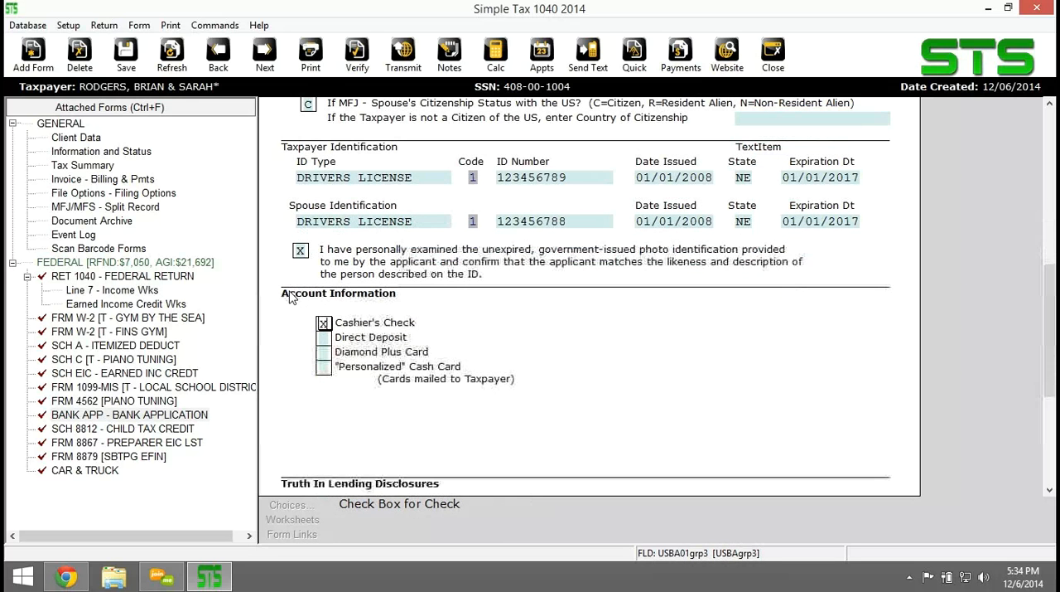
scroll(653, 369, down, 2)
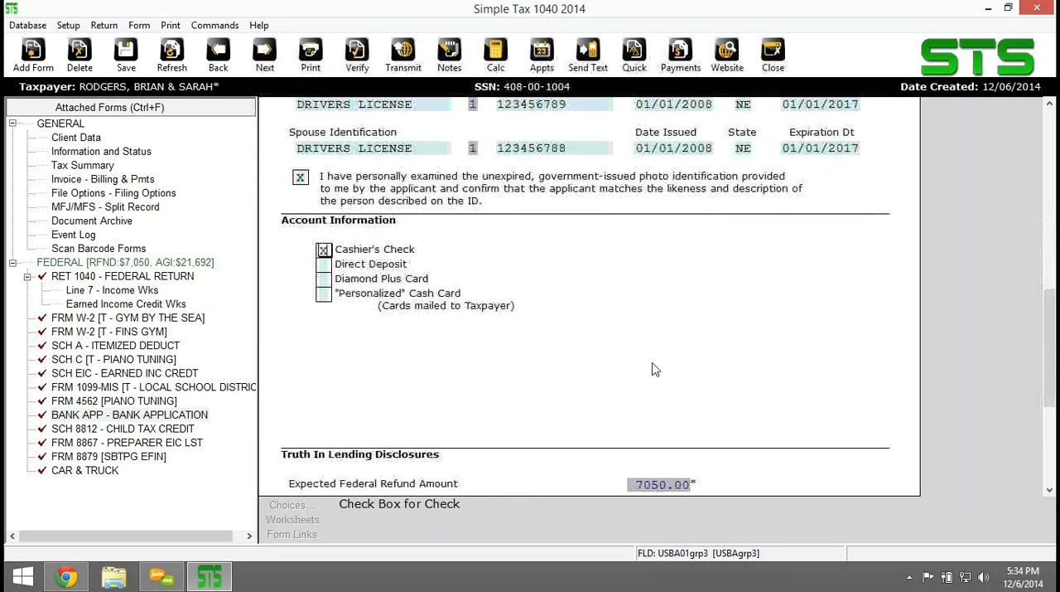
scroll(653, 370, down, 1)
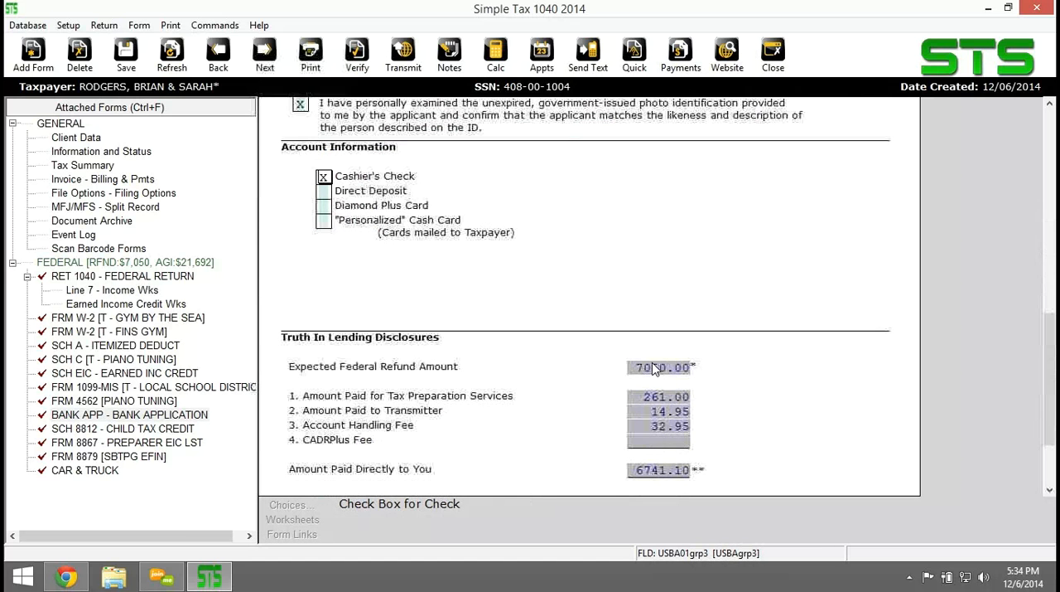
scroll(710, 396, down, 1)
scroll(710, 396, down, 1)
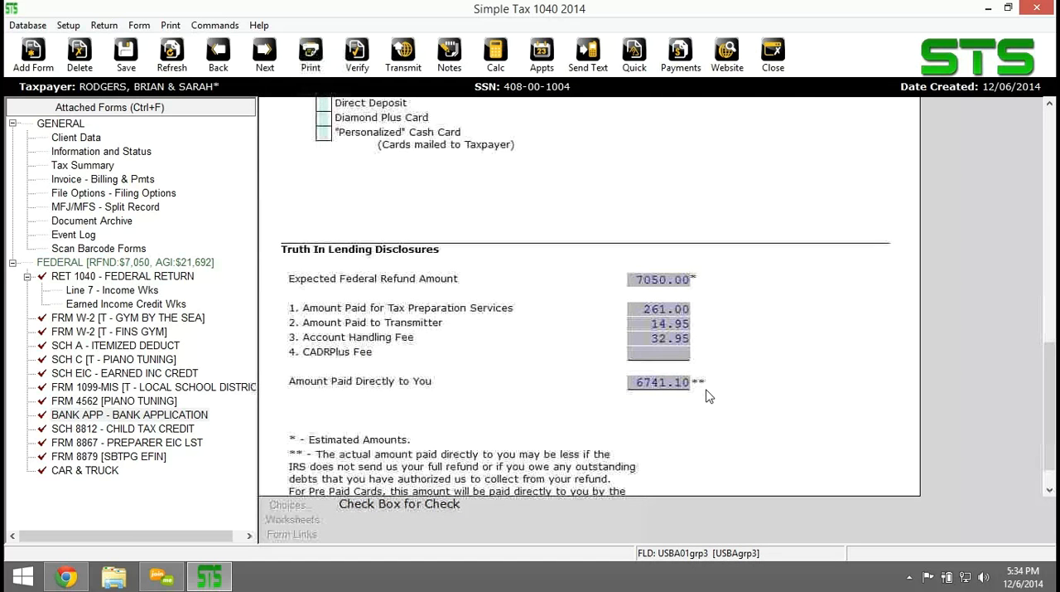
scroll(700, 387, up, 2)
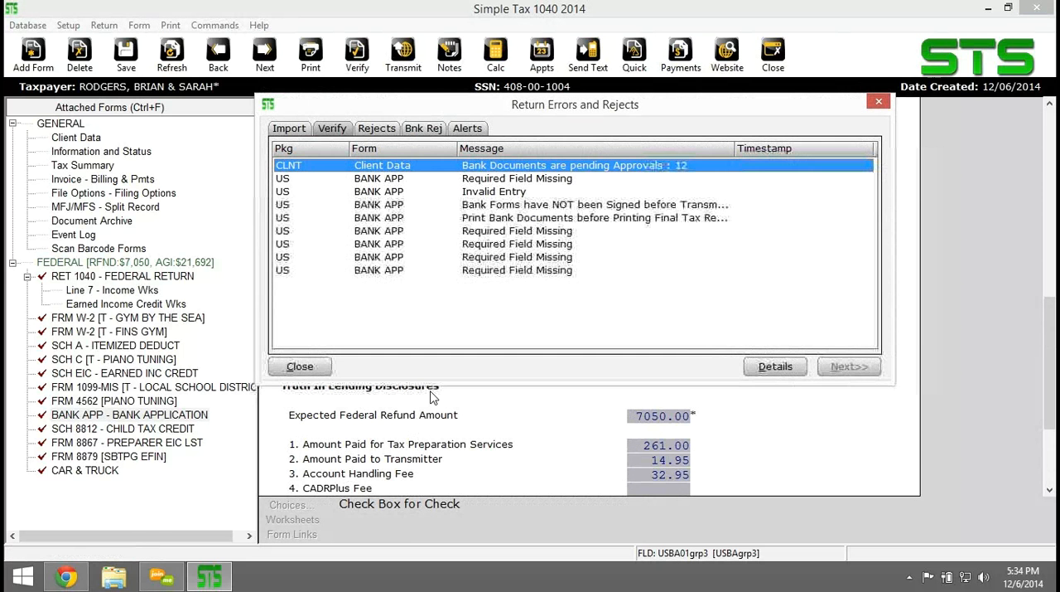
Resolve the bank application's missing-field errors by answering N to the future State RAC question and entering the taxpayer's city and state.
double_click(486, 180)
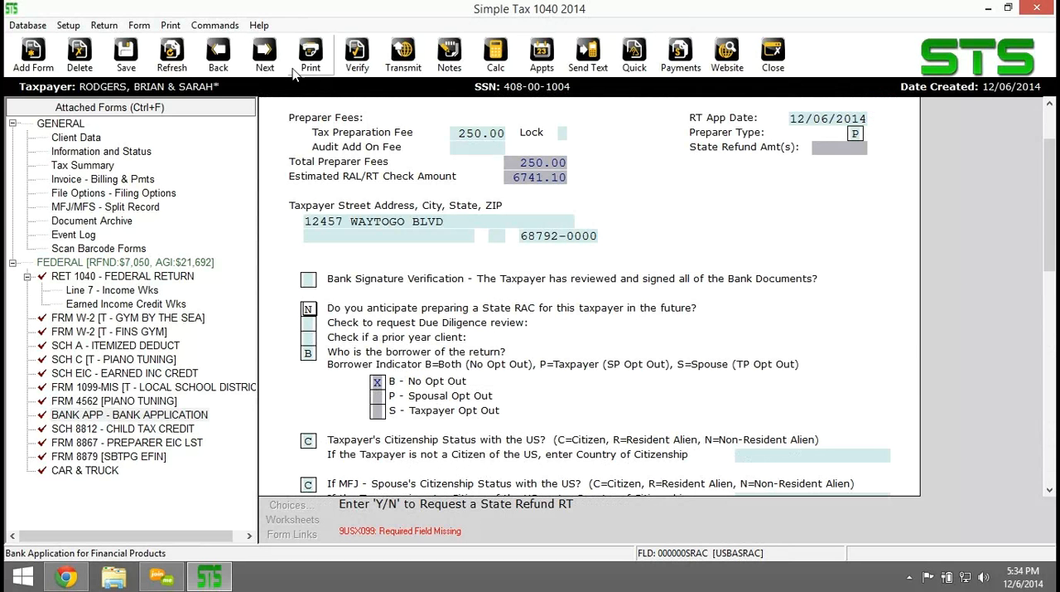
click(354, 53)
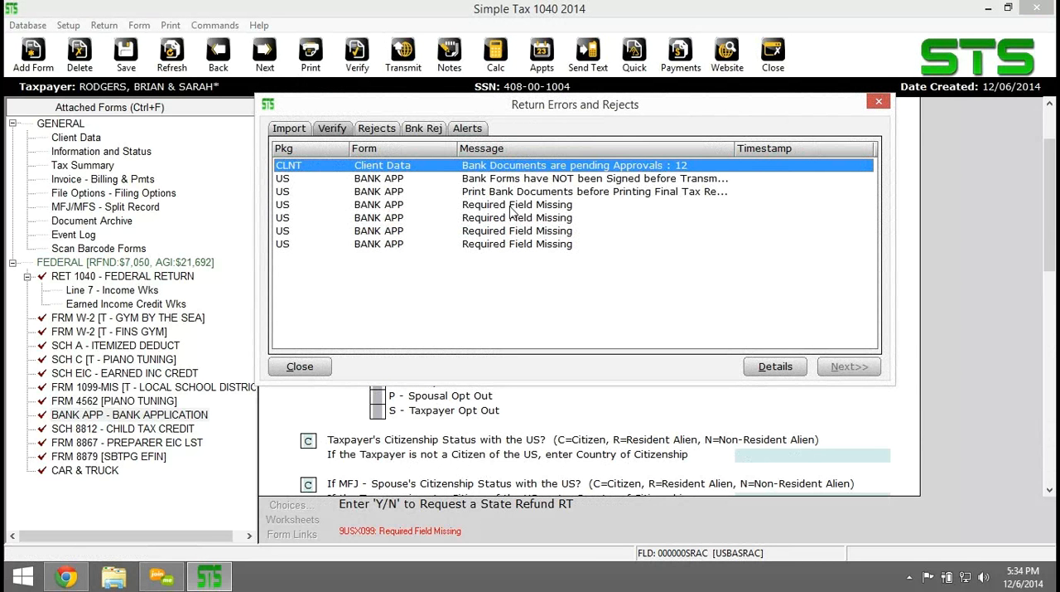
double_click(512, 213)
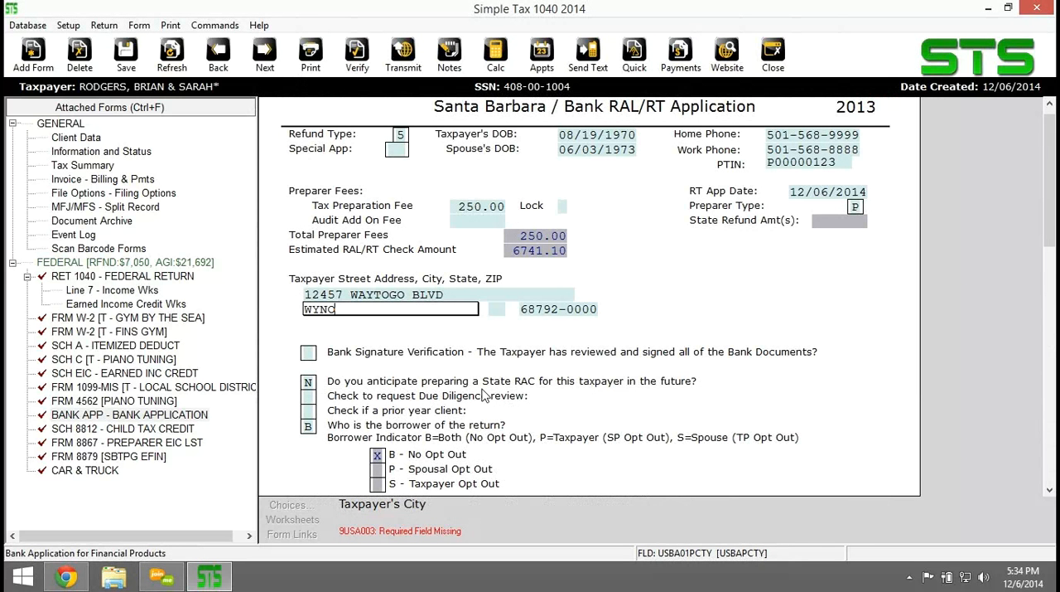
key(ctrl+e)
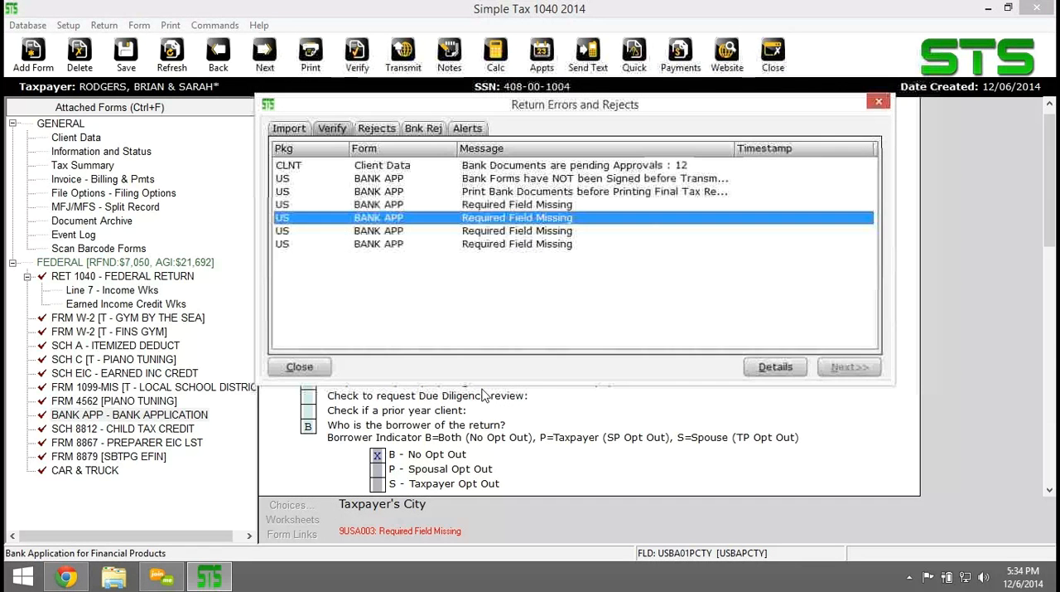
click(303, 366)
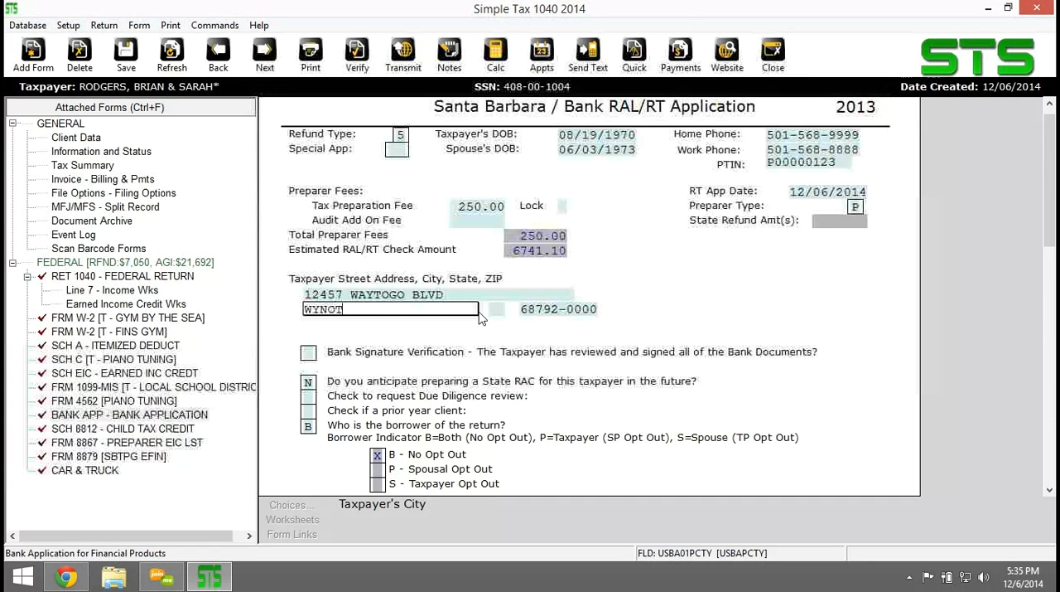
click(611, 293)
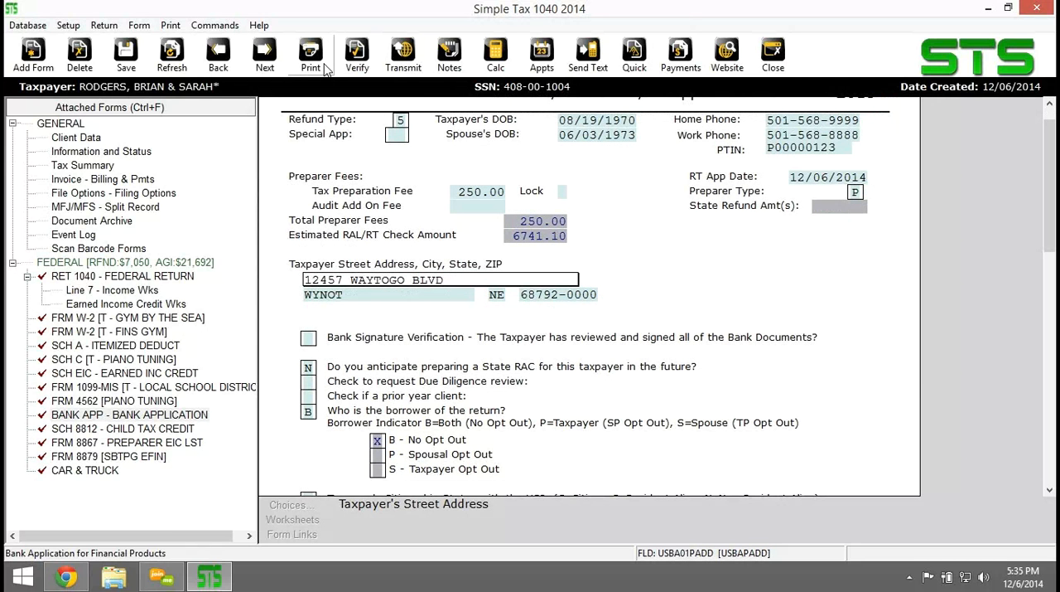
Verify the return again and examine the full text of the remaining bank application messages.
click(357, 57)
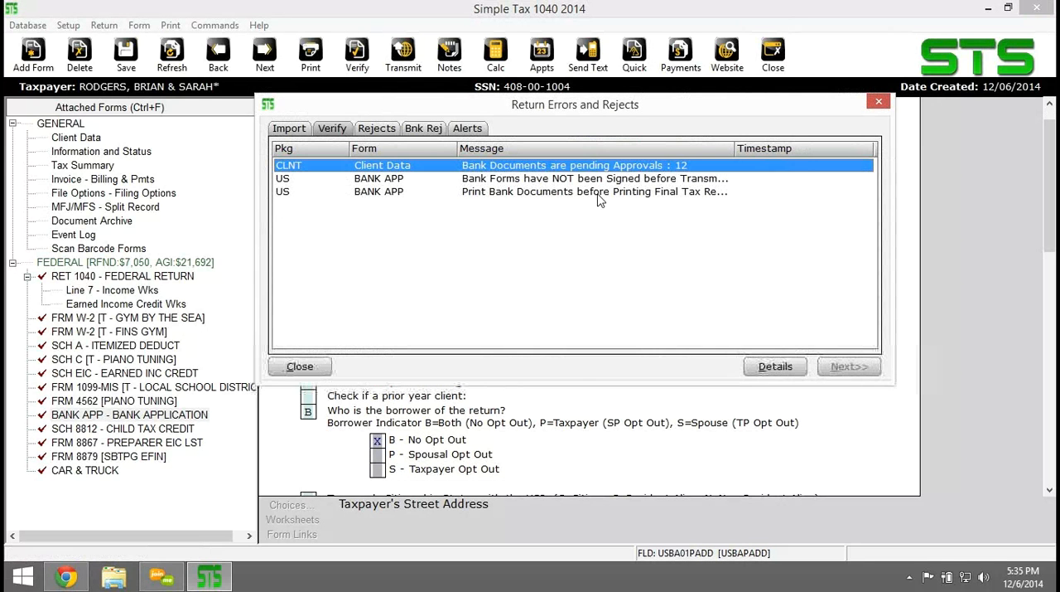
drag(731, 148, 802, 148)
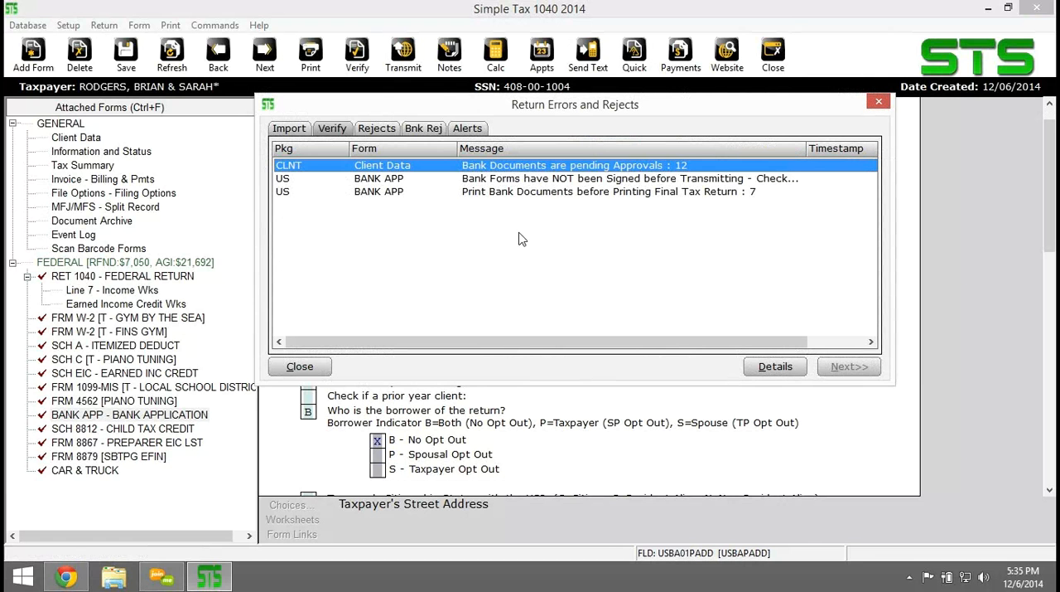
click(563, 194)
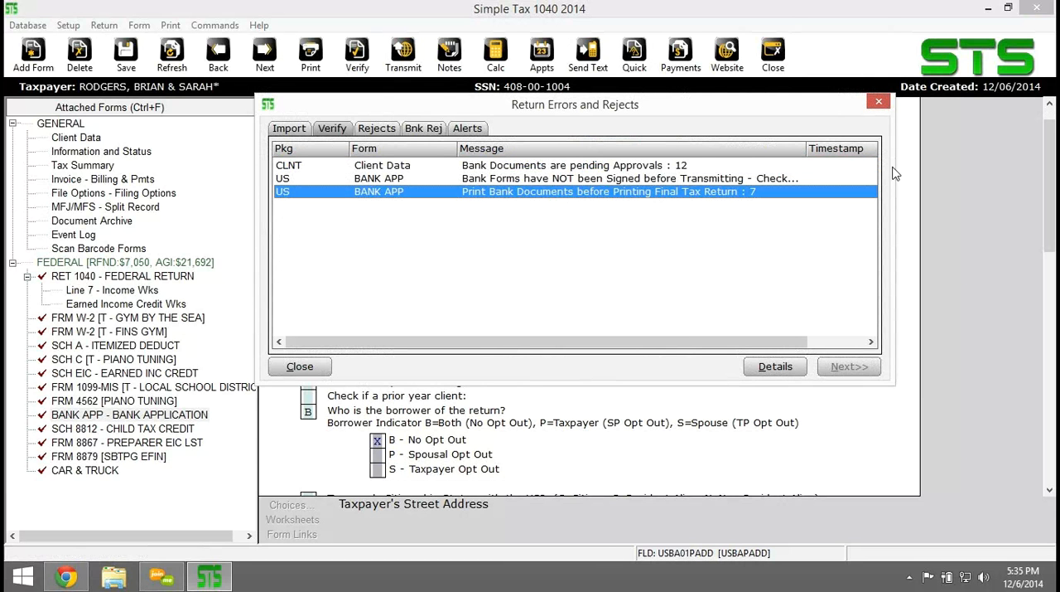
click(512, 179)
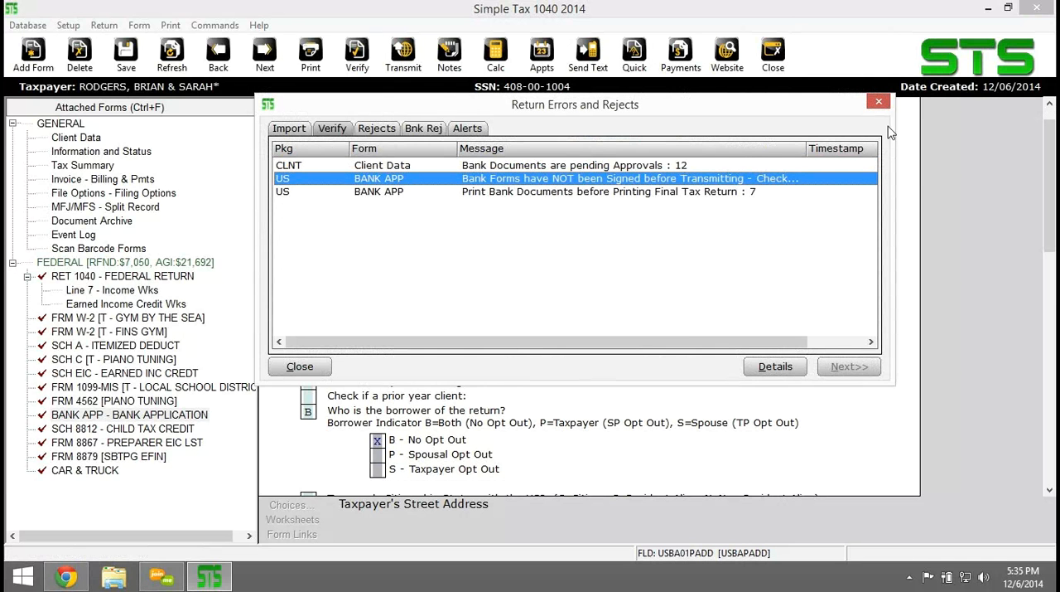
click(879, 104)
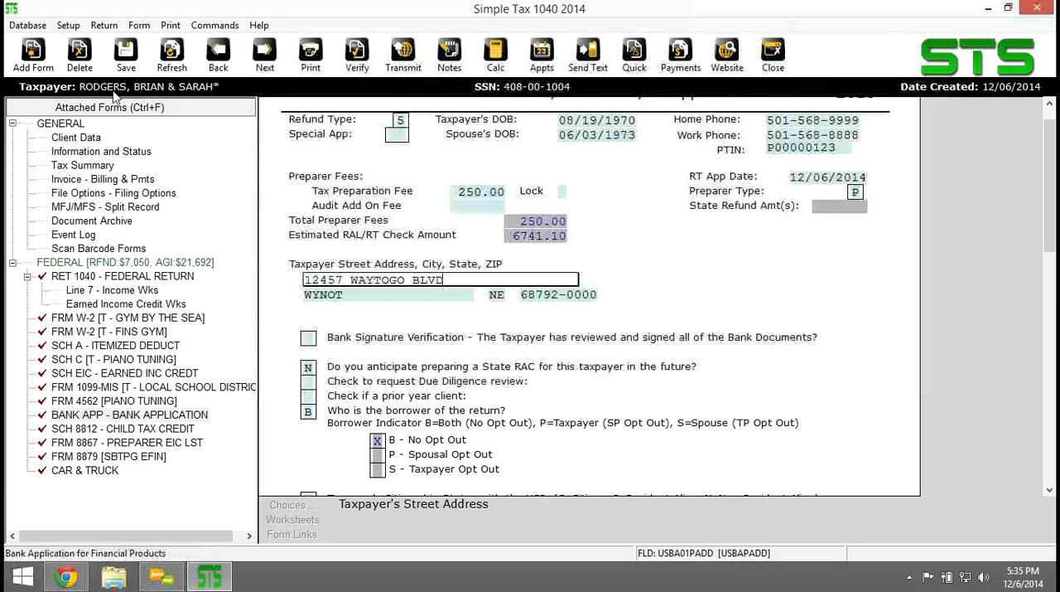
Try to print the return's bank documents.
click(170, 24)
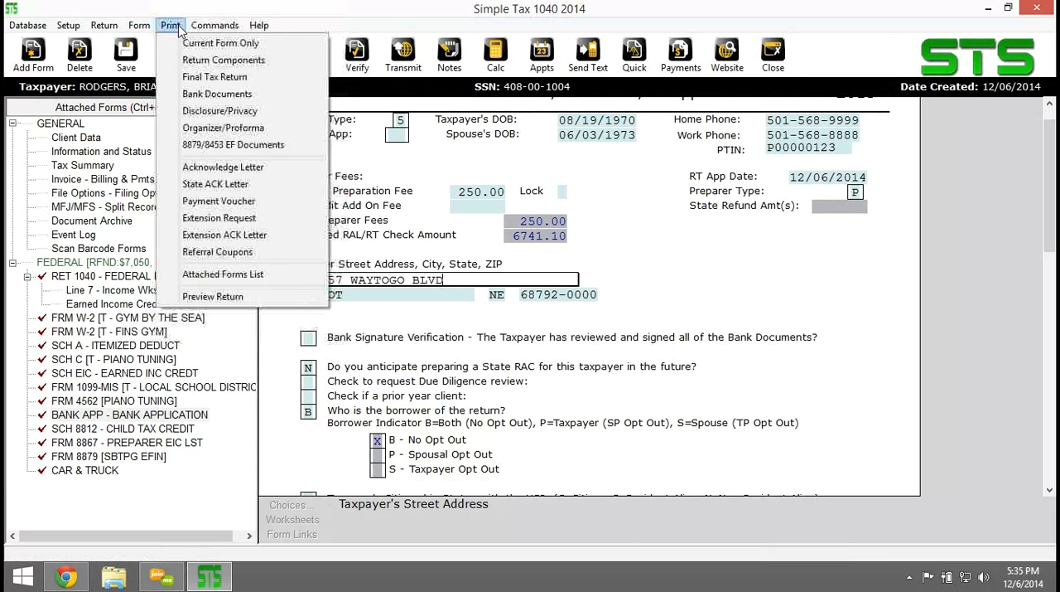
click(196, 94)
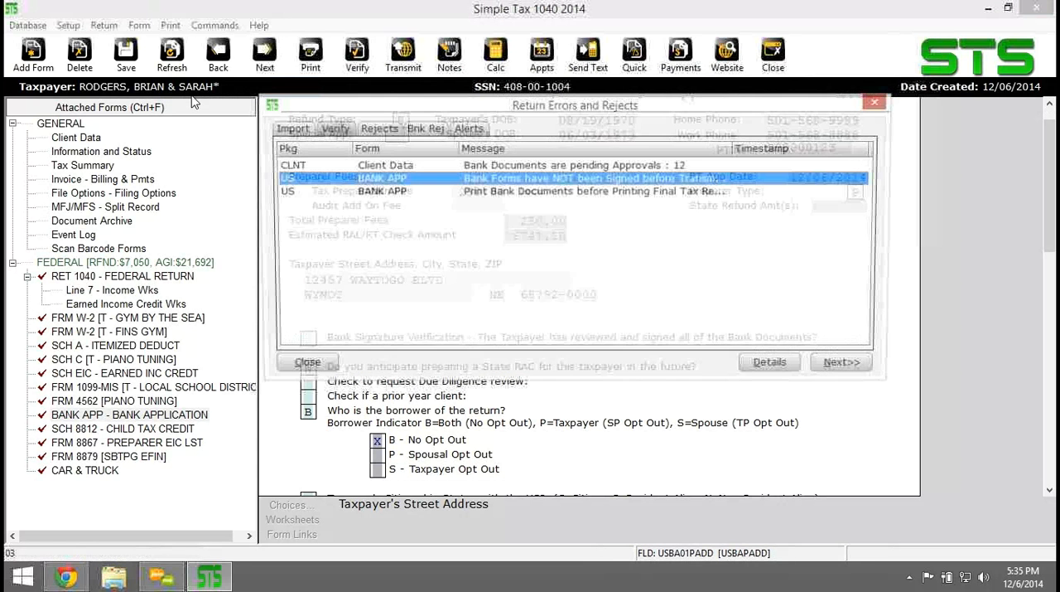
click(847, 367)
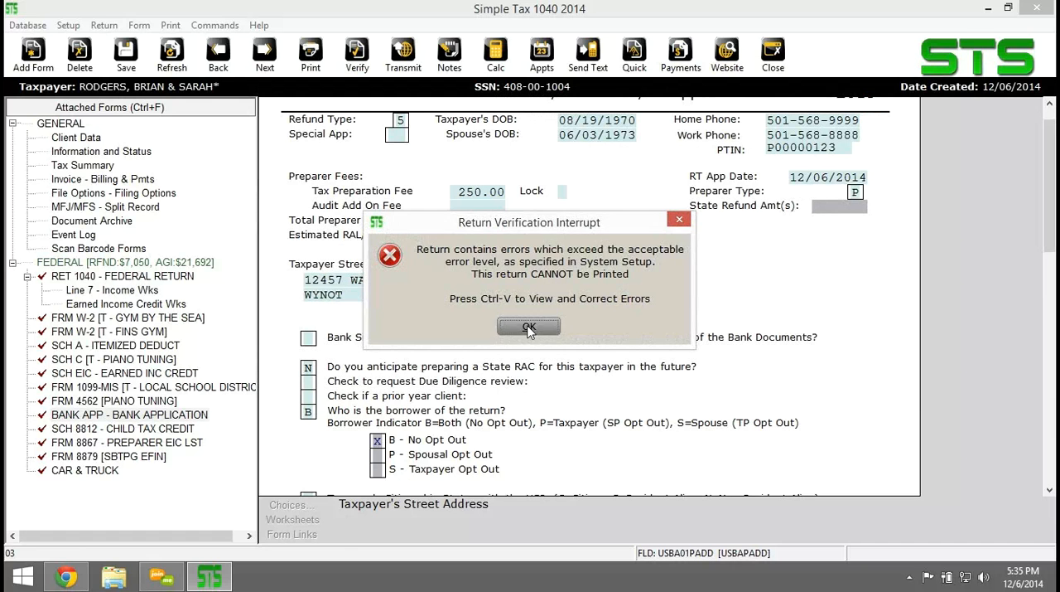
click(529, 328)
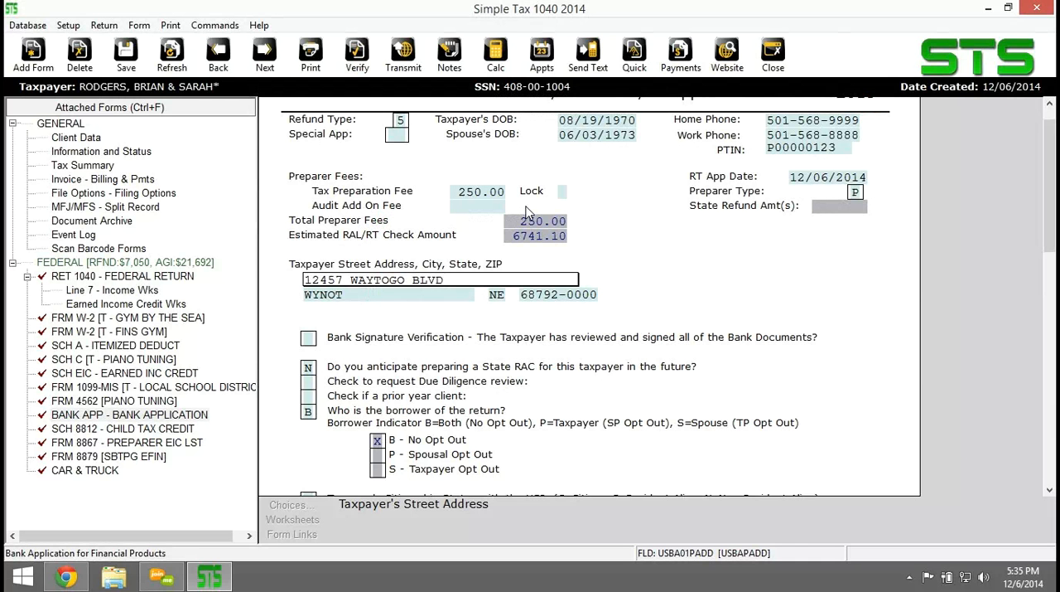
Close the return with its changes saved and go to the Work In Progress Summary.
click(772, 53)
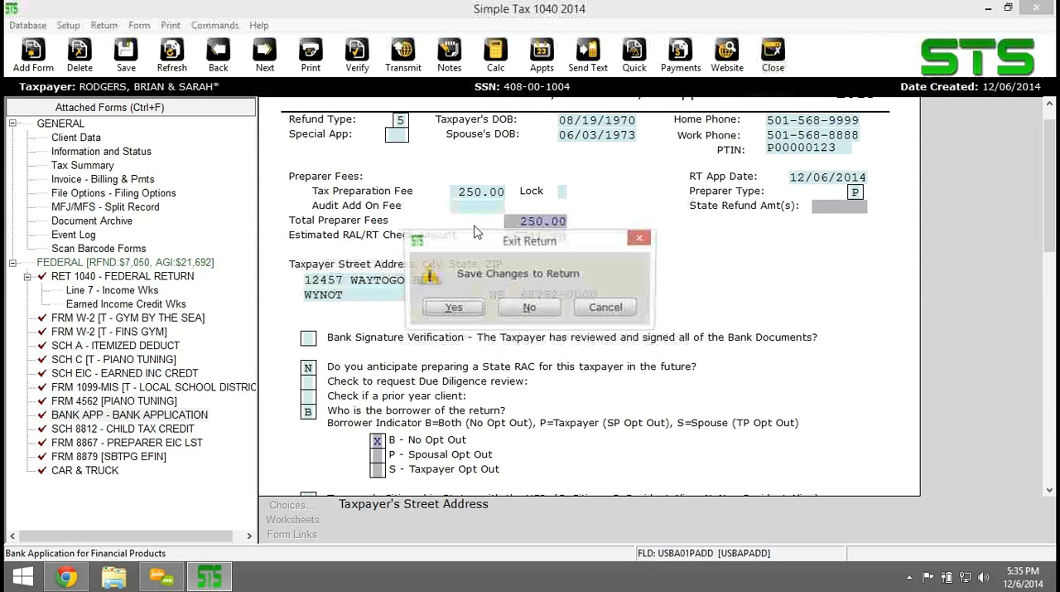
click(462, 308)
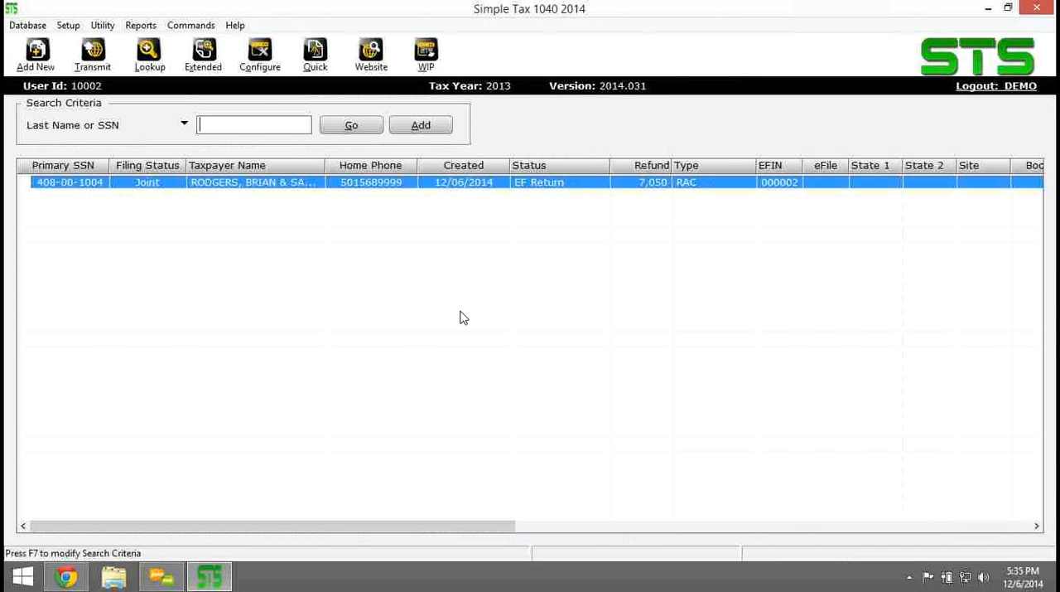
click(434, 57)
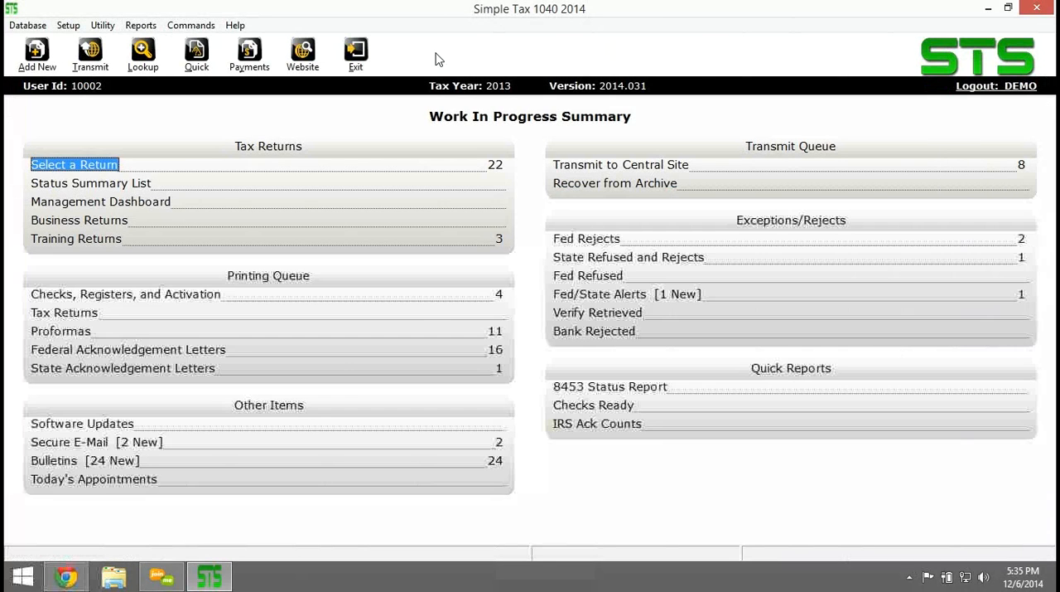
List all tax returns and open the locked joint RAC return that has Check Ready status and a 6,166 refund.
click(94, 165)
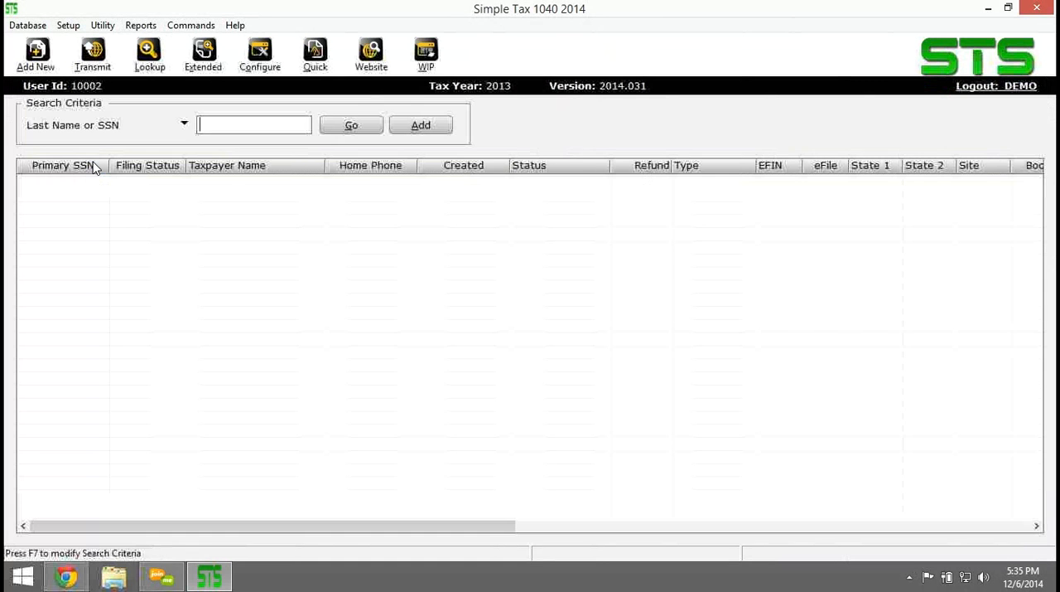
click(340, 125)
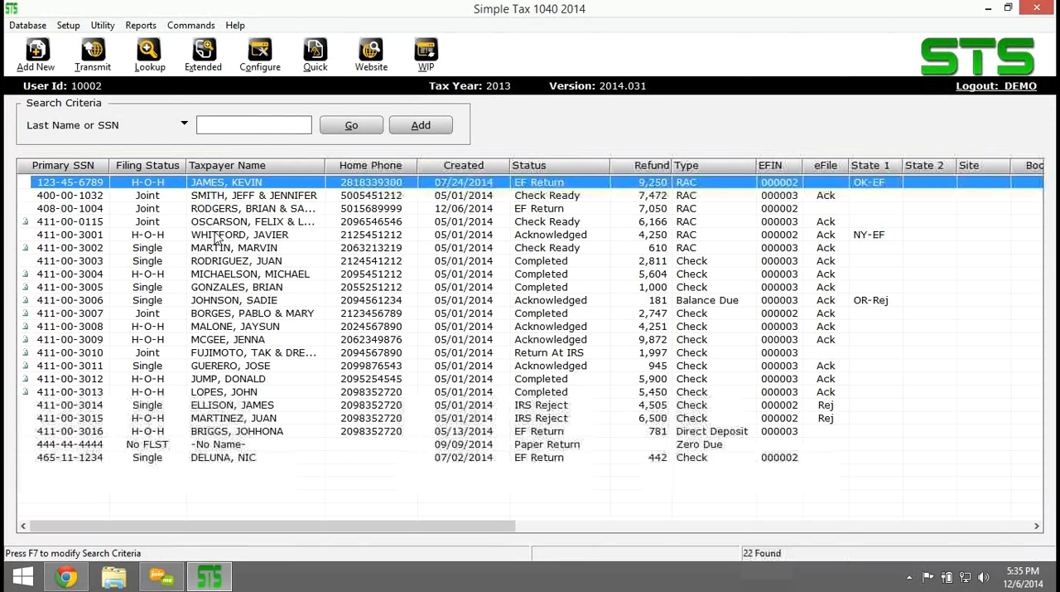
double_click(217, 222)
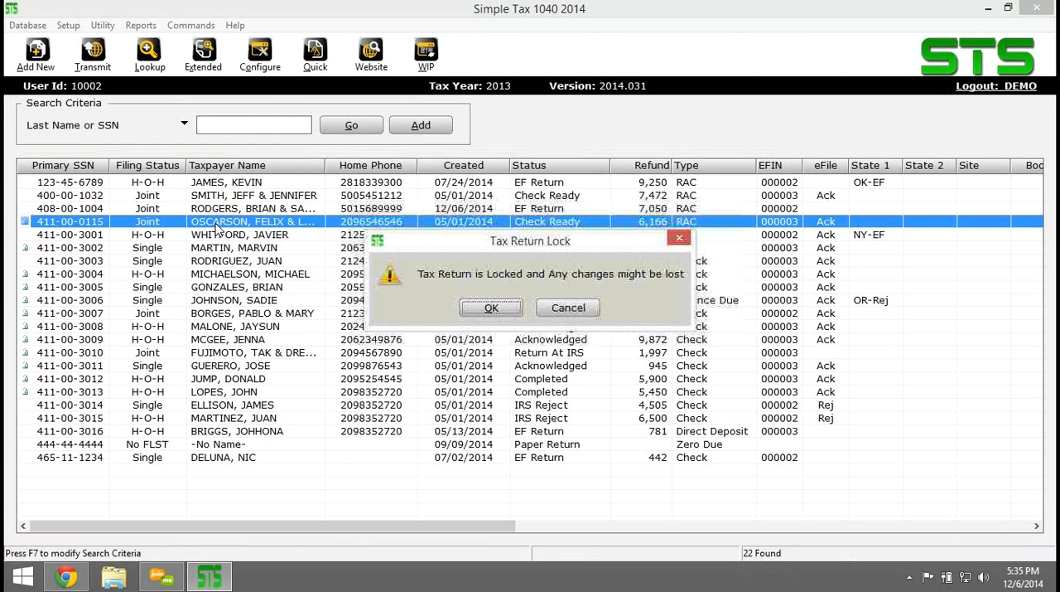
click(508, 311)
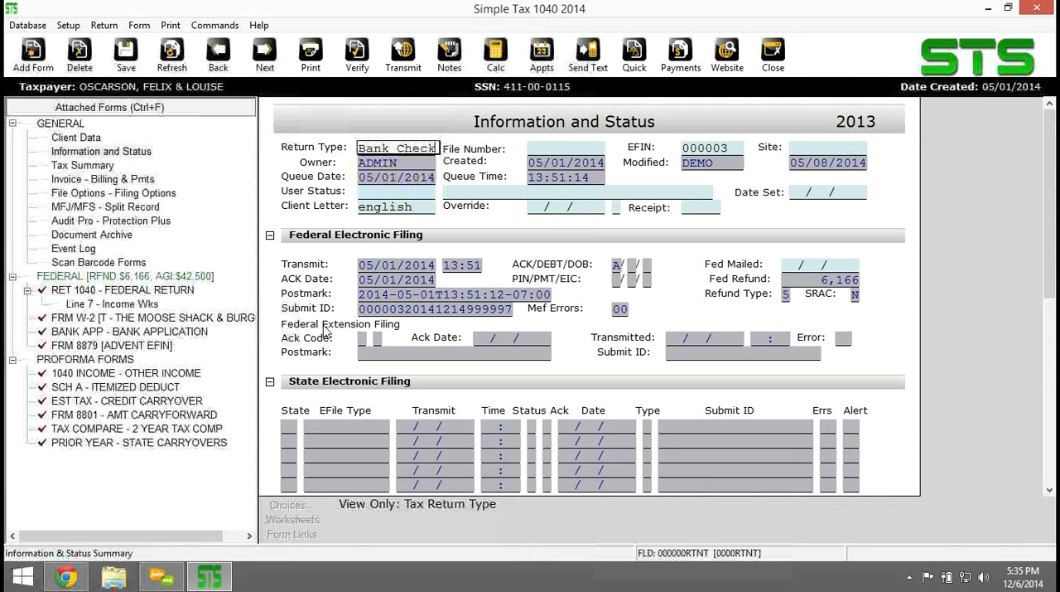
View the locked return's bank application and close the return.
click(117, 332)
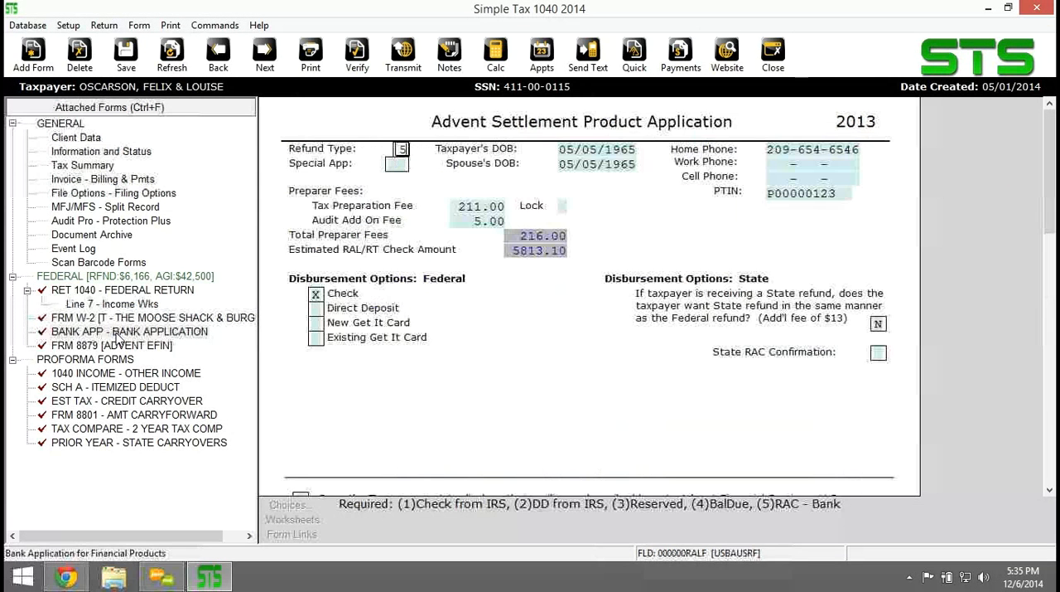
click(773, 57)
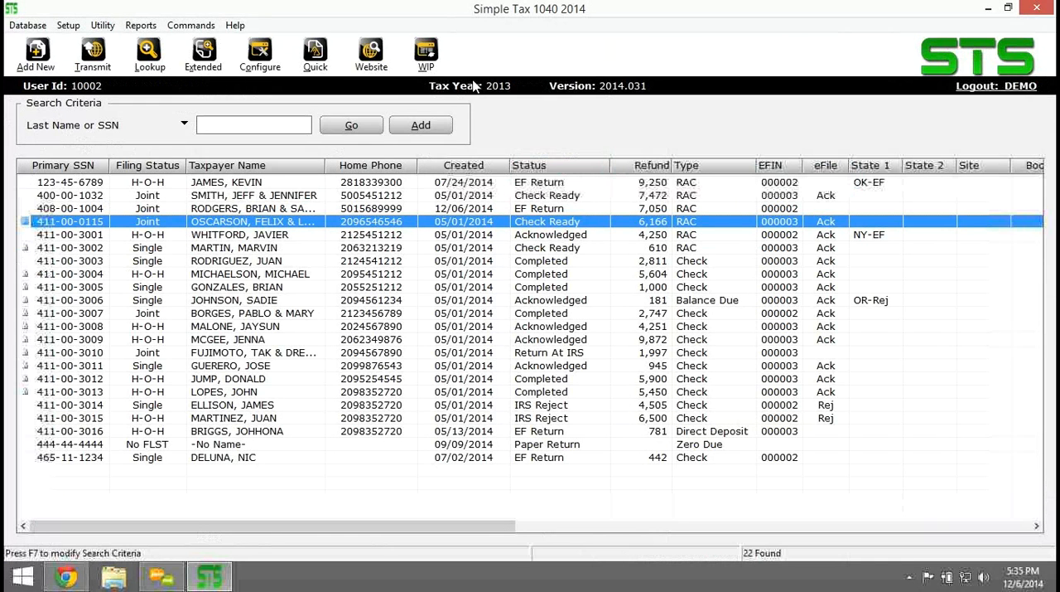
Open the joint Check Ready return with the 7,472 refund and preview its bank documents from its bank application.
double_click(456, 195)
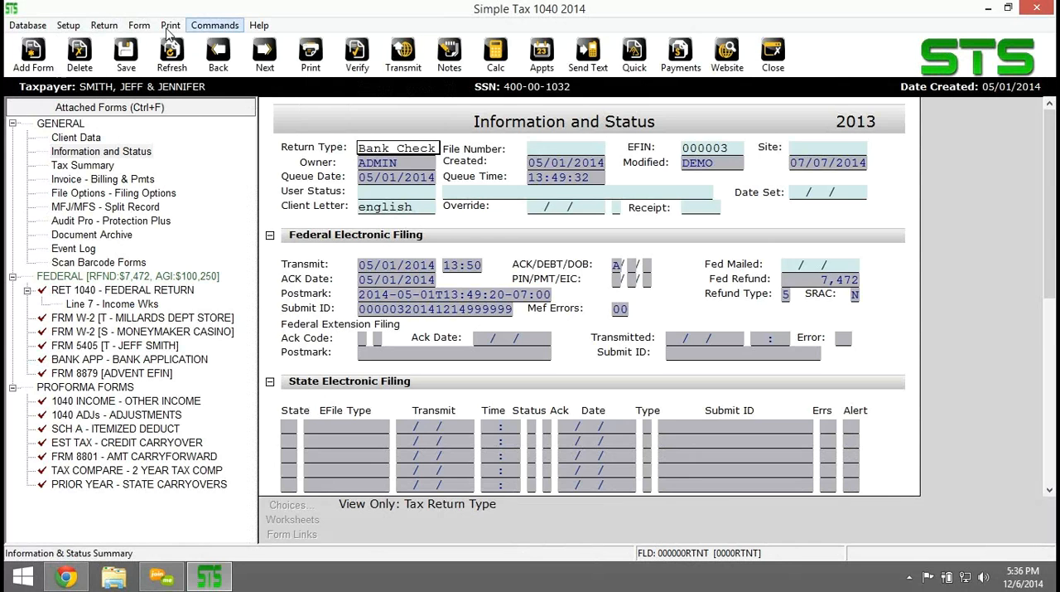
click(171, 26)
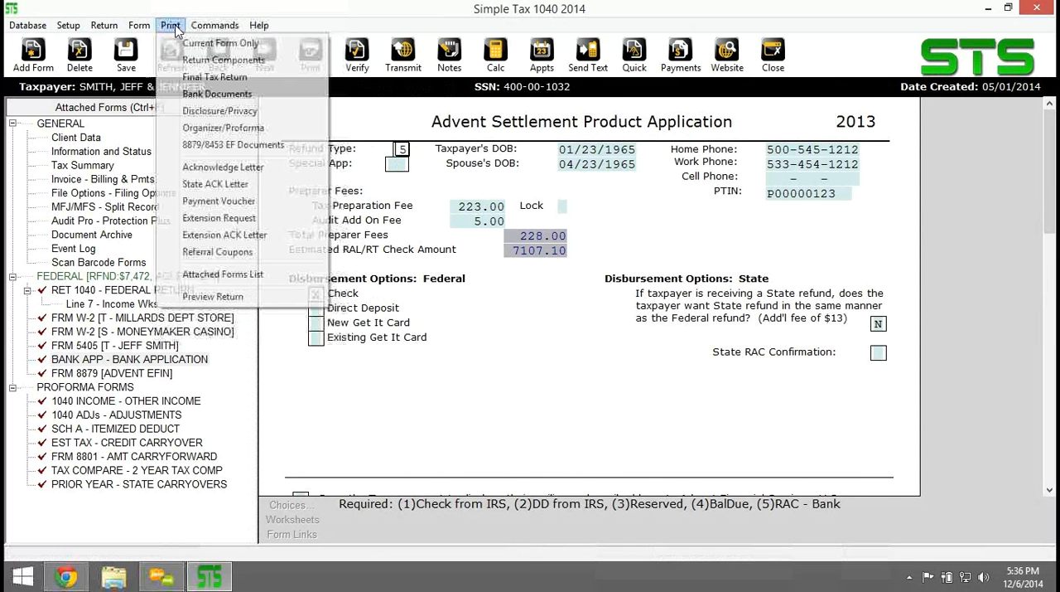
click(205, 94)
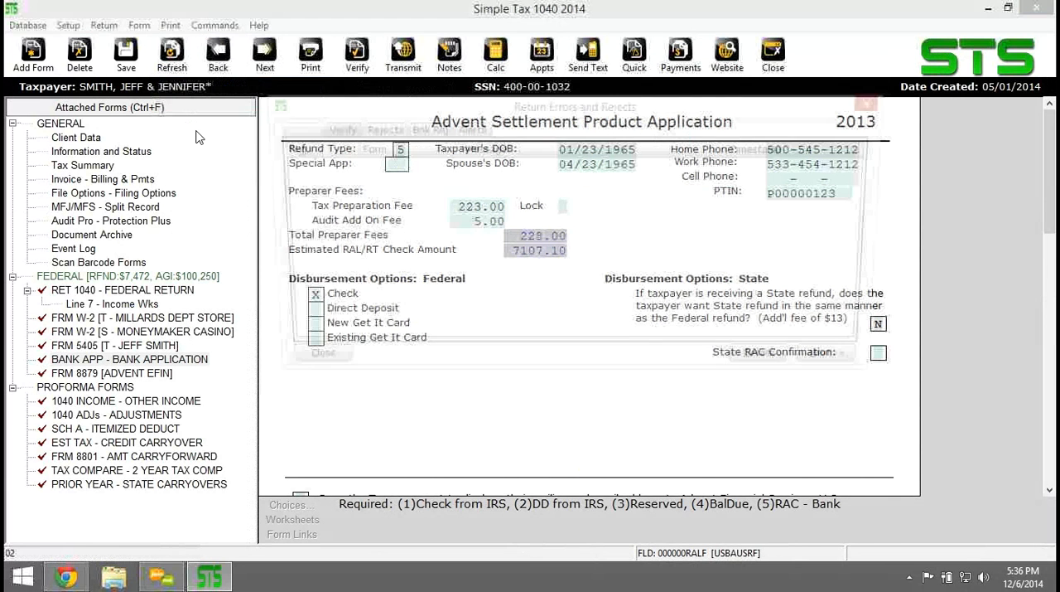
click(840, 363)
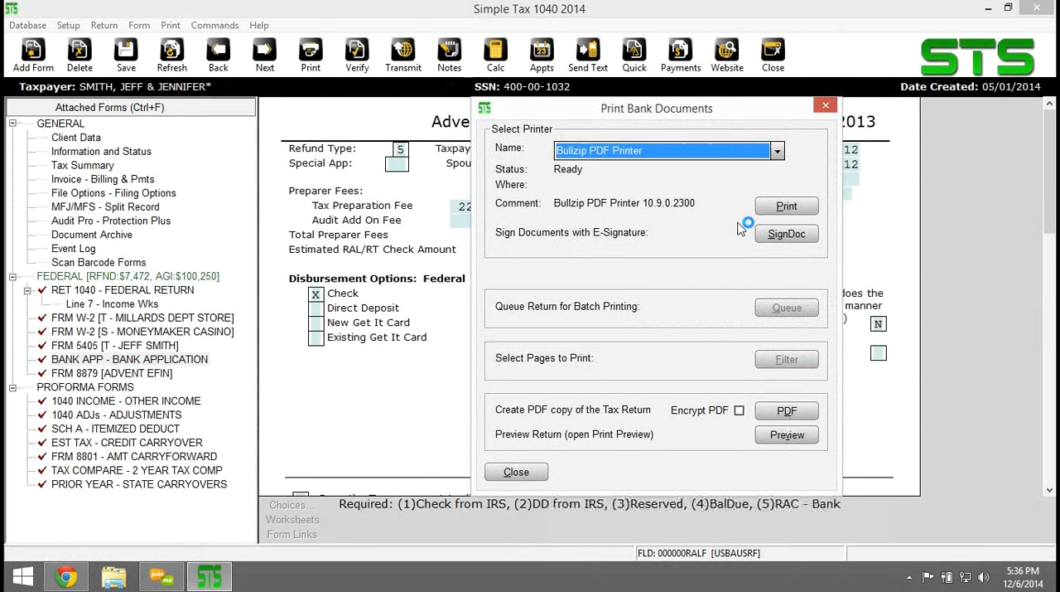
click(787, 434)
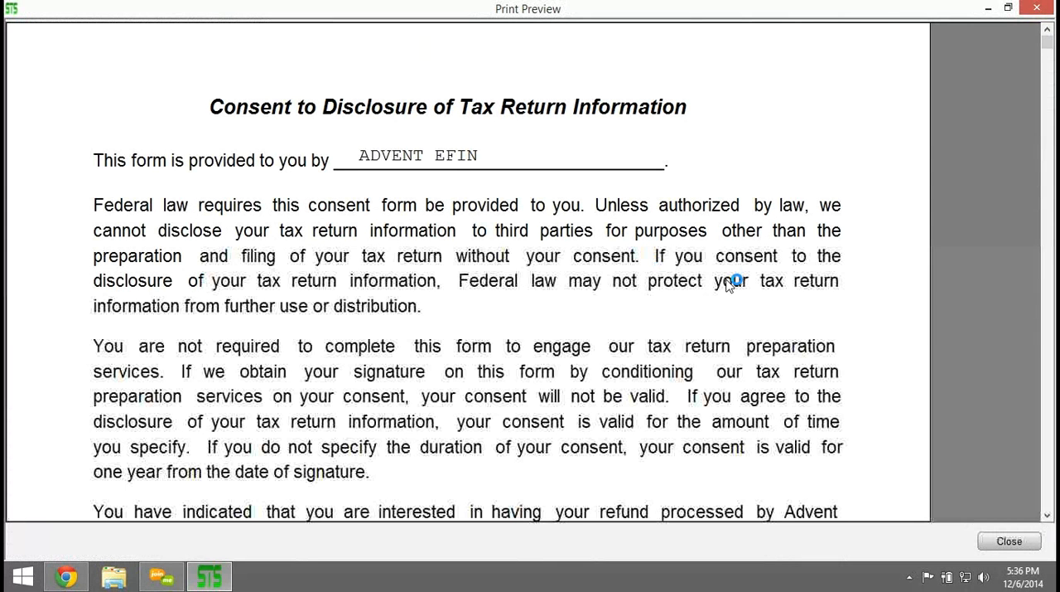
Read through the previewed disclosure consent and the start of the Tax Refund Settlement Program application, and close the preview.
scroll(729, 282, down, 3)
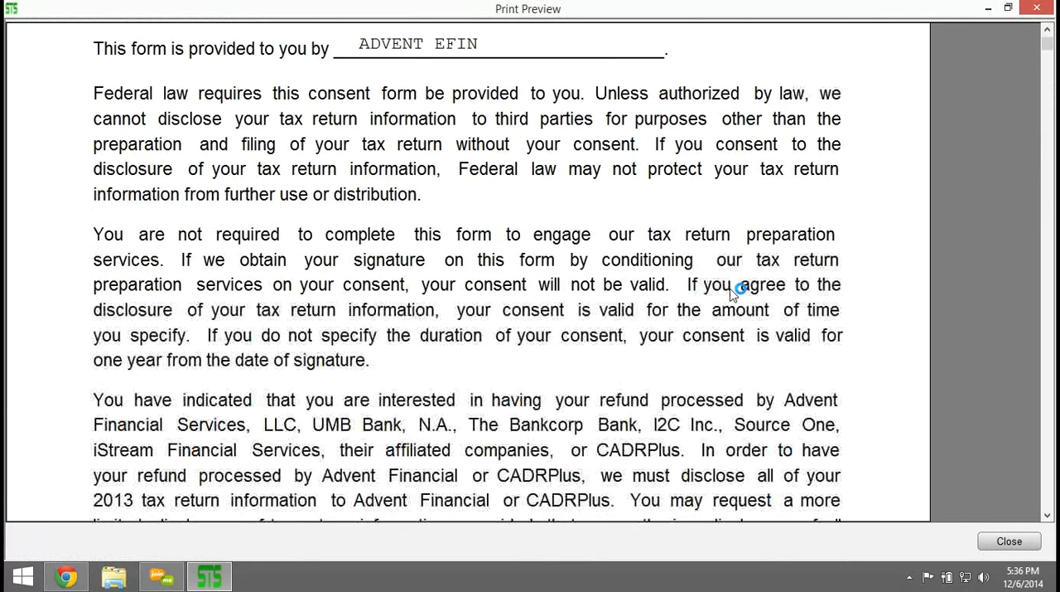
scroll(732, 290, down, 4)
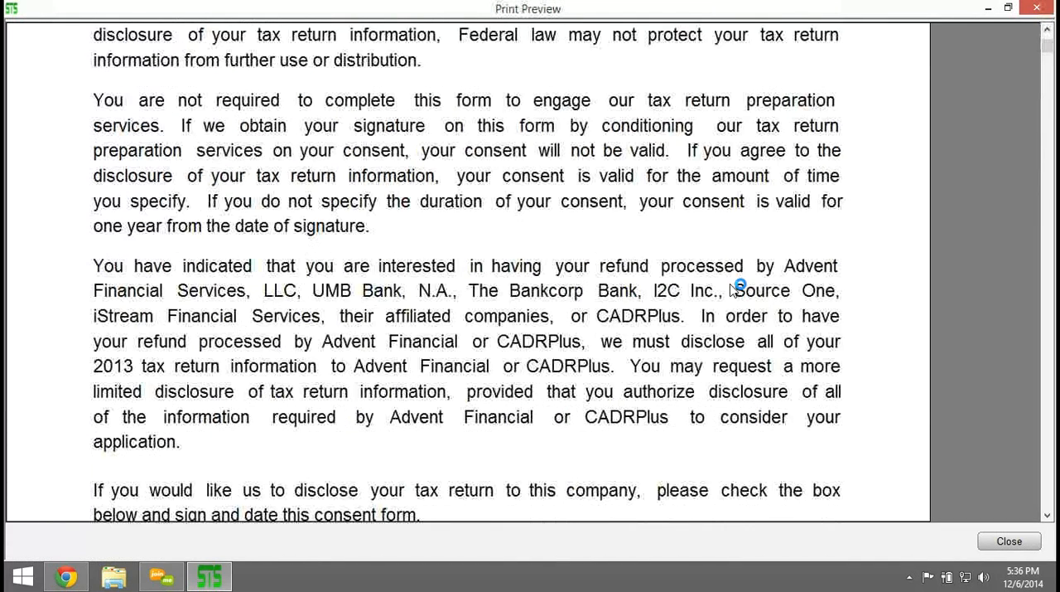
scroll(731, 290, down, 3)
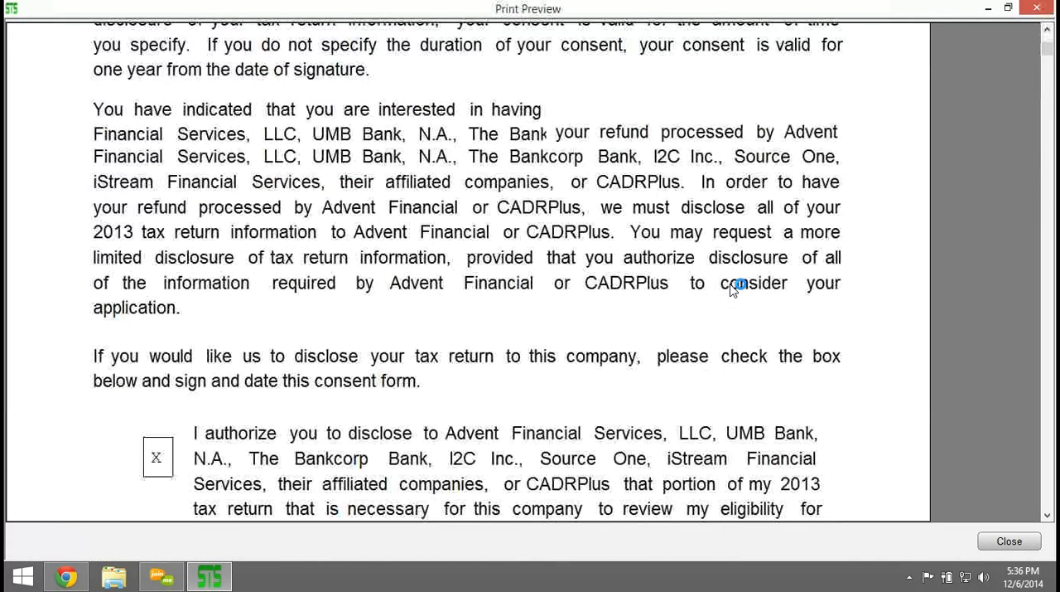
scroll(731, 290, down, 3)
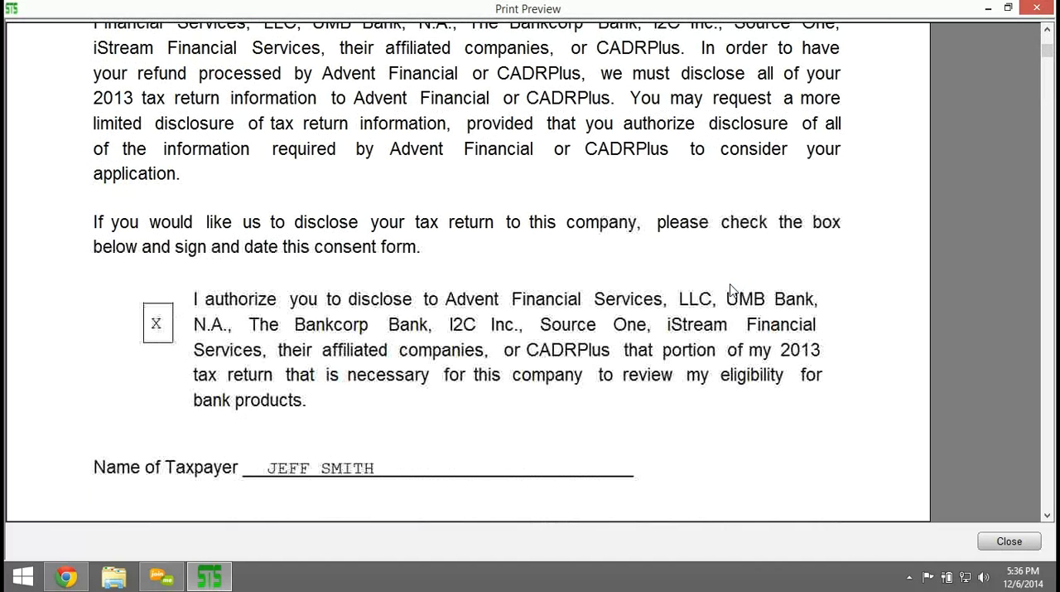
scroll(732, 290, down, 5)
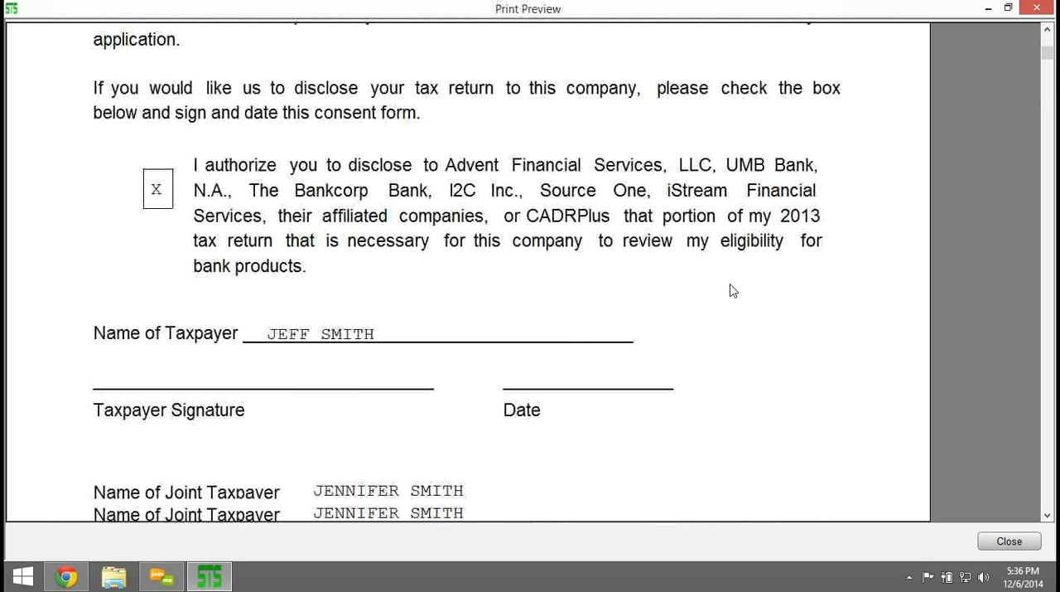
scroll(731, 290, down, 6)
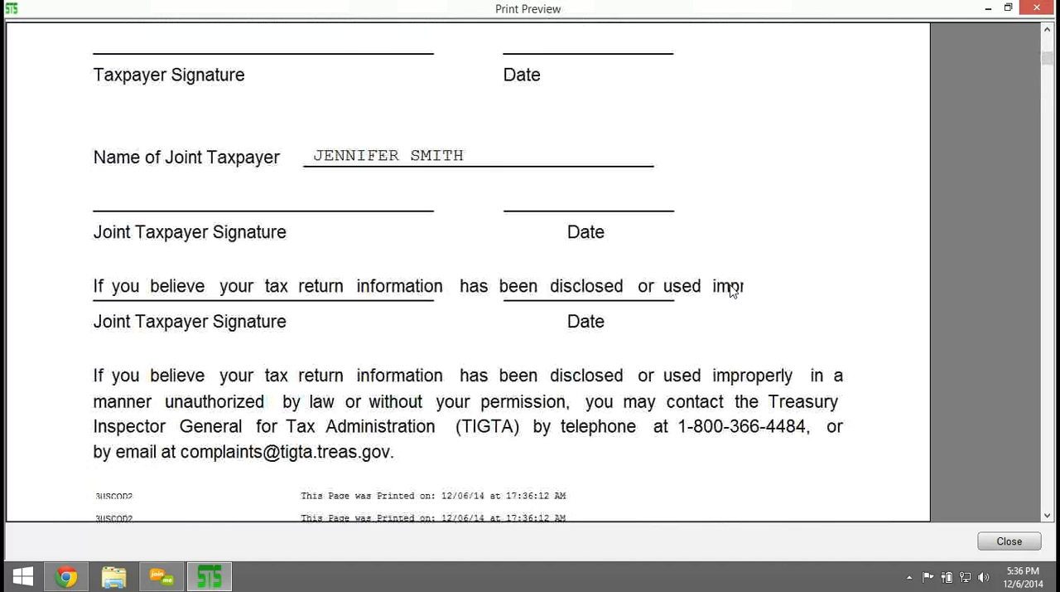
scroll(731, 290, down, 5)
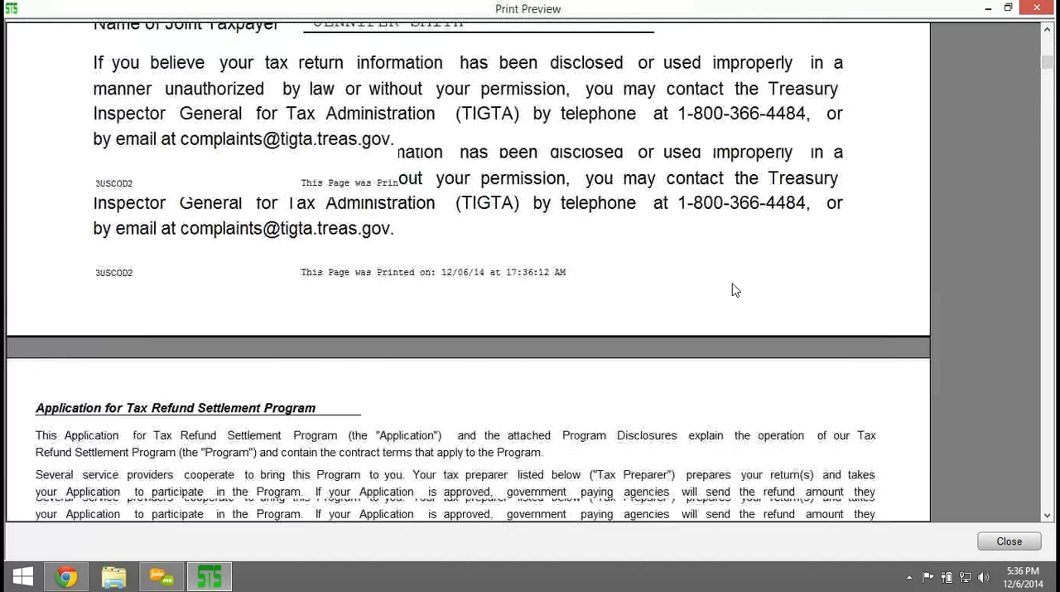
scroll(732, 290, down, 4)
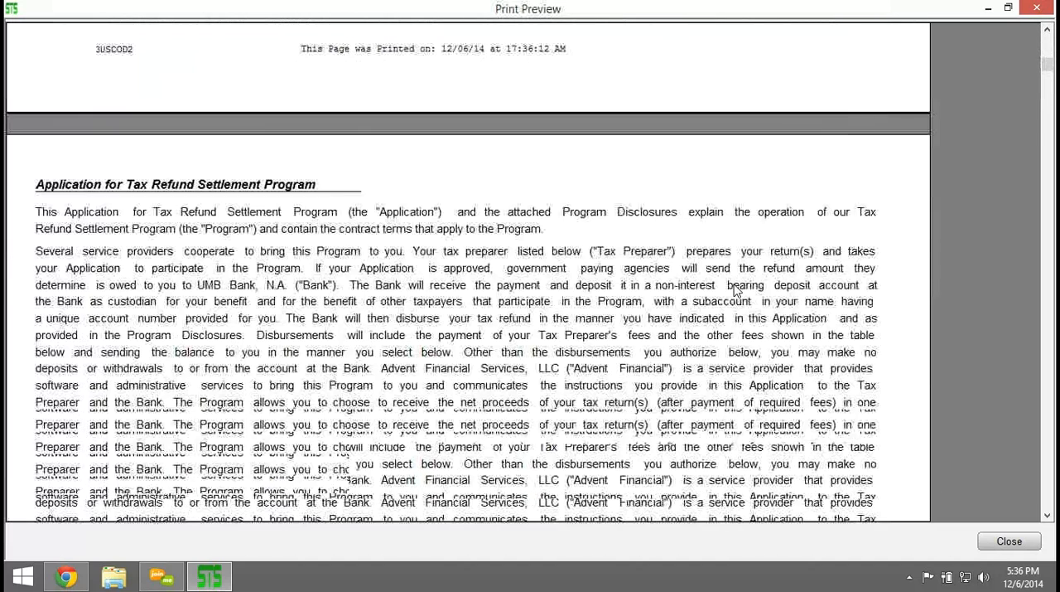
scroll(736, 289, down, 3)
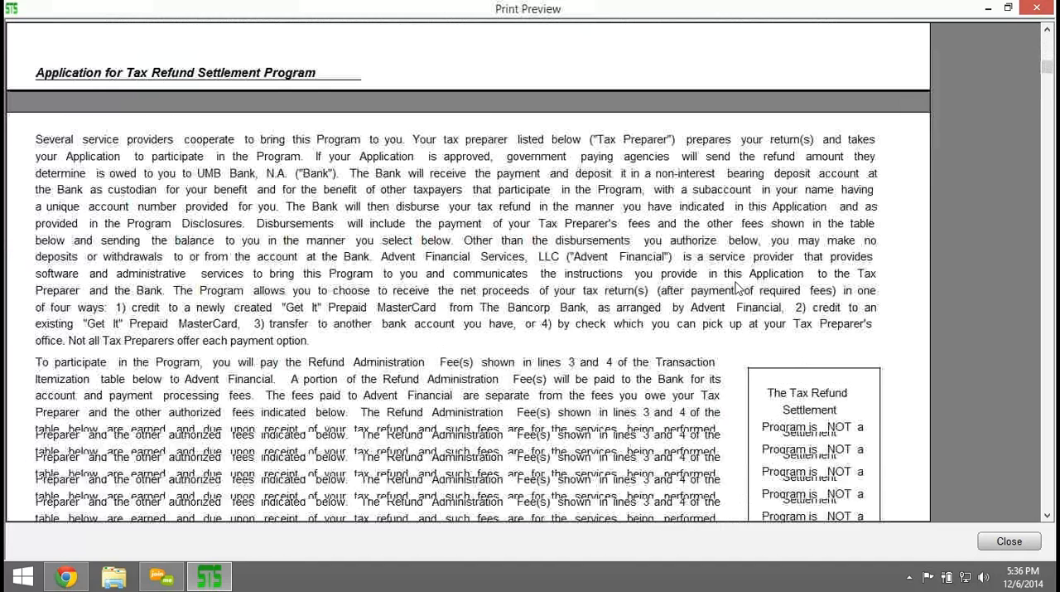
scroll(736, 289, down, 4)
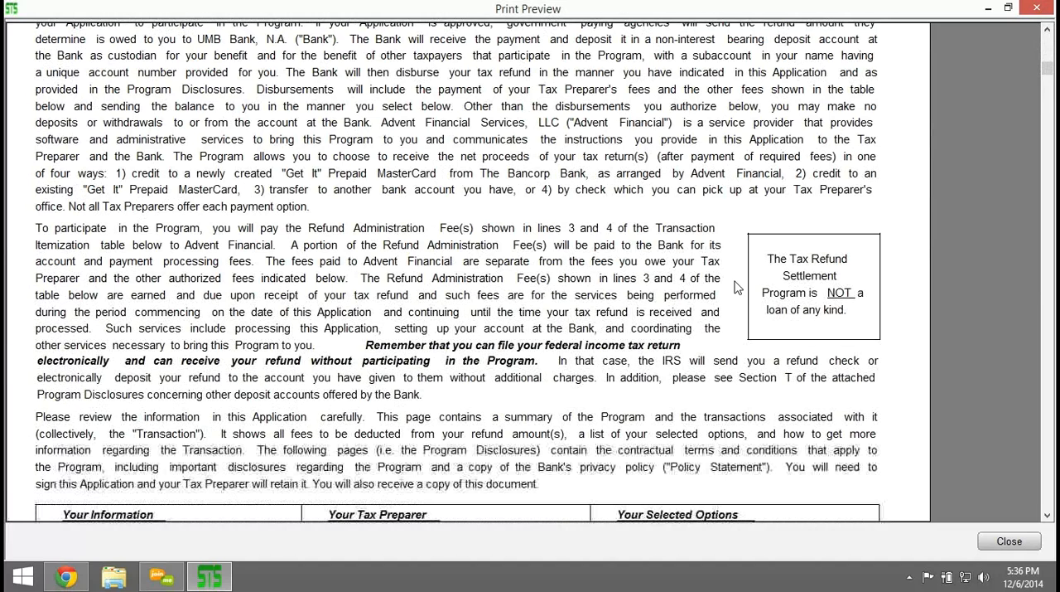
click(1037, 8)
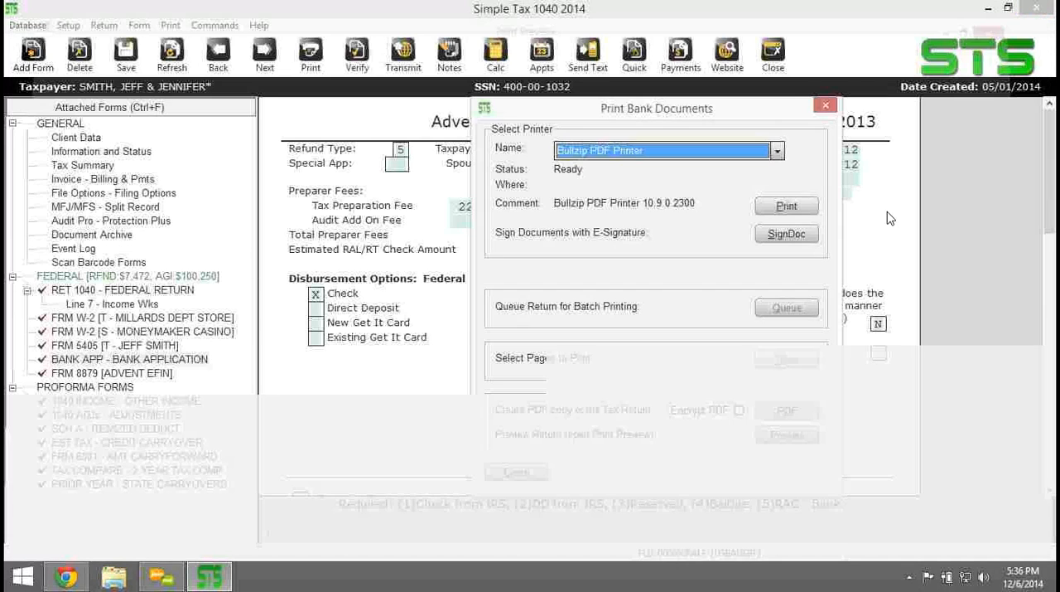
Start signing the bank documents with an e-signature, cancel the client review question, and leave bank document printing.
click(808, 238)
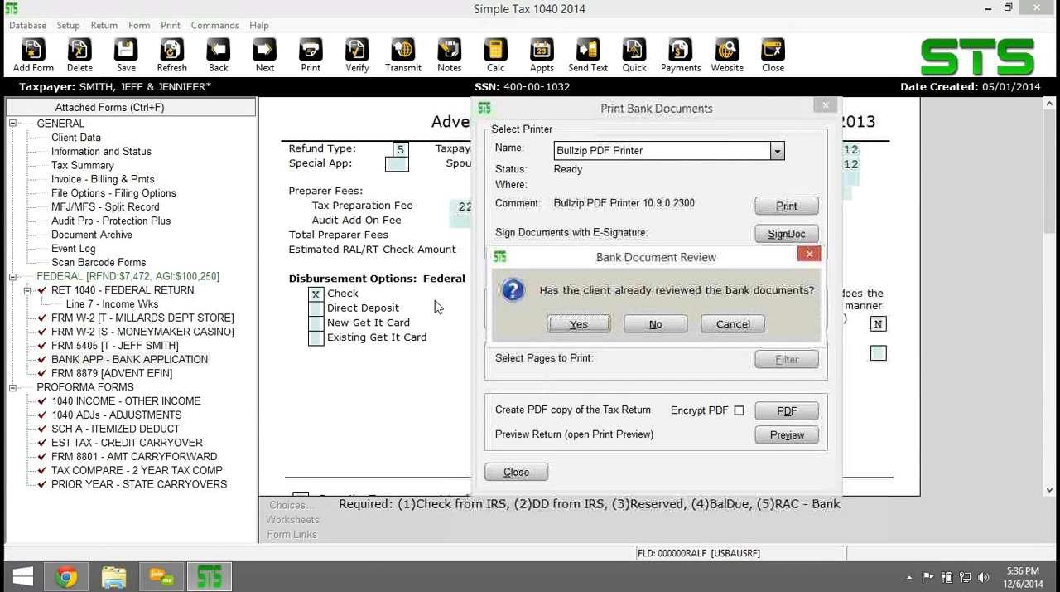
click(739, 323)
click(822, 108)
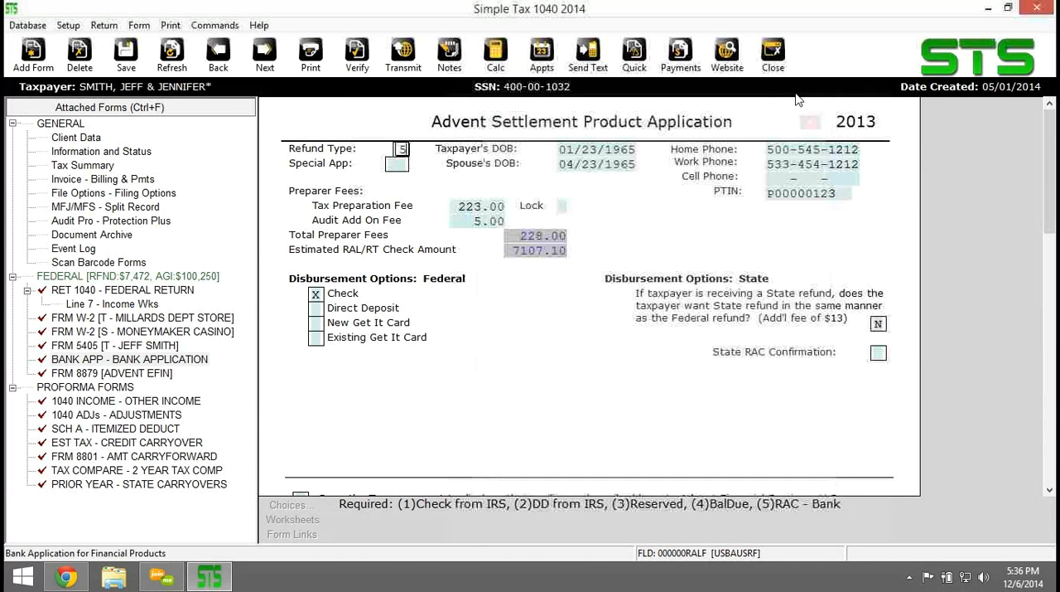
Close the return and go back to the Work In Progress Summary.
click(773, 53)
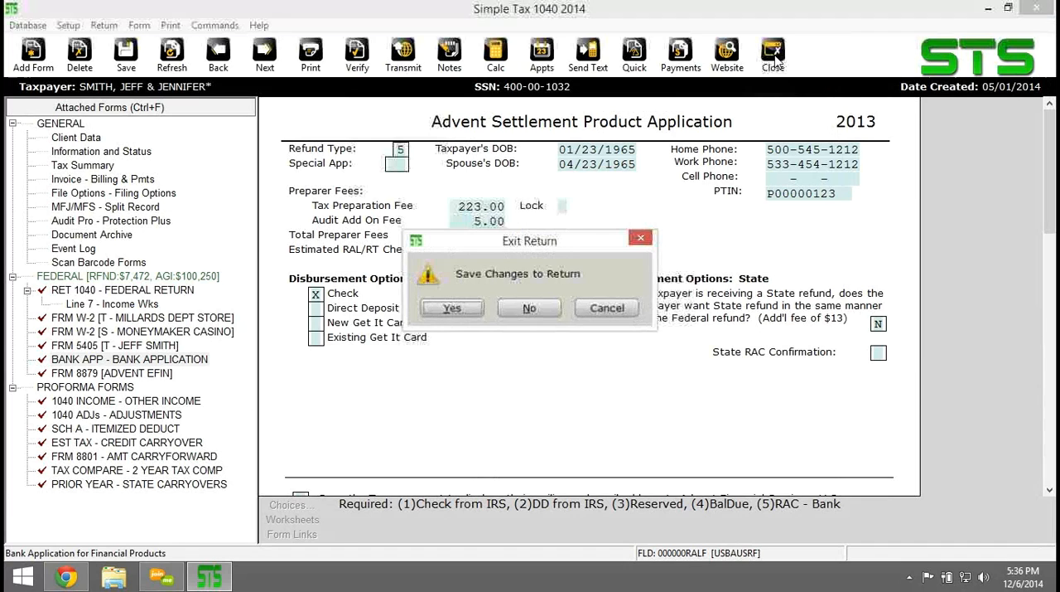
click(544, 320)
click(509, 313)
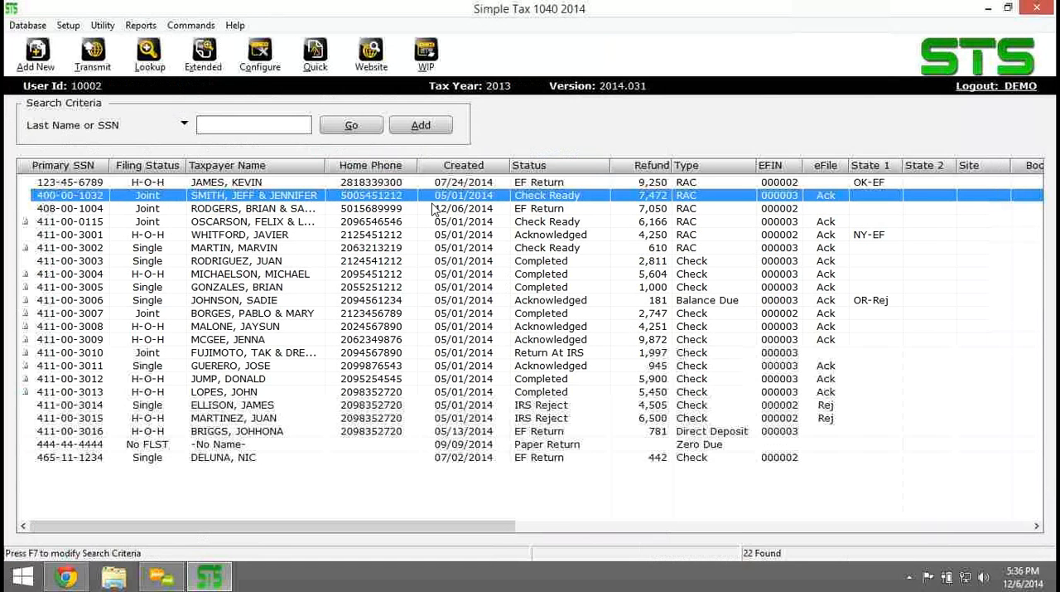
click(426, 56)
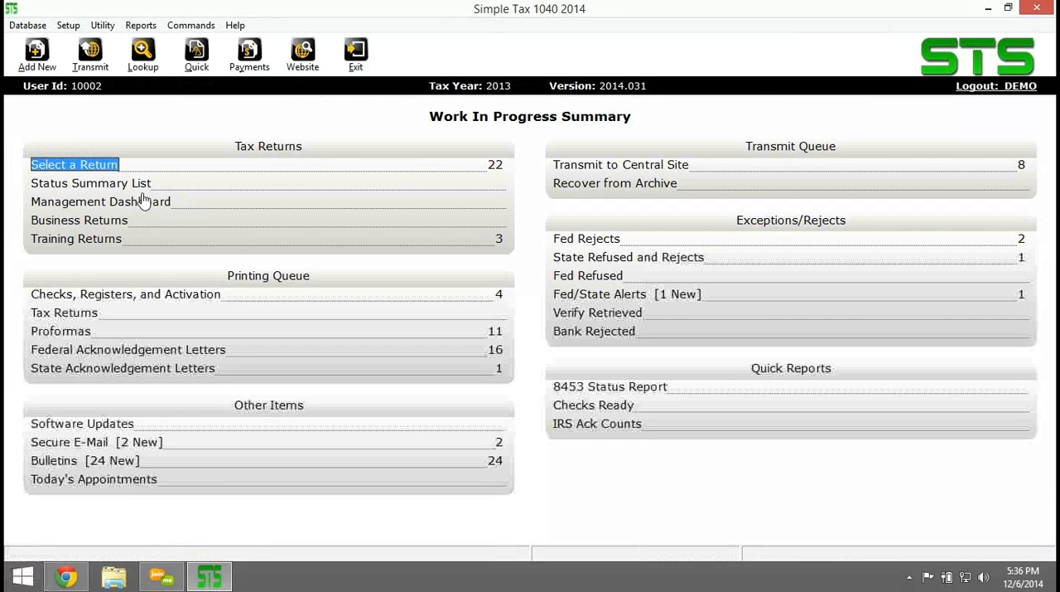
List the training returns, look into the first one, and return to the Work In Progress Summary.
click(78, 238)
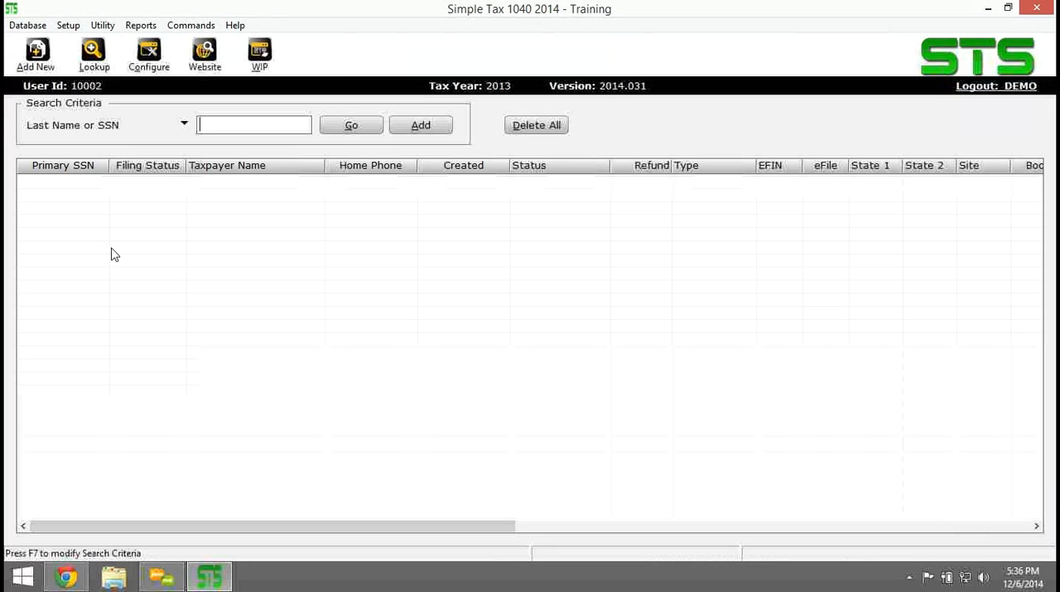
click(362, 126)
double_click(213, 183)
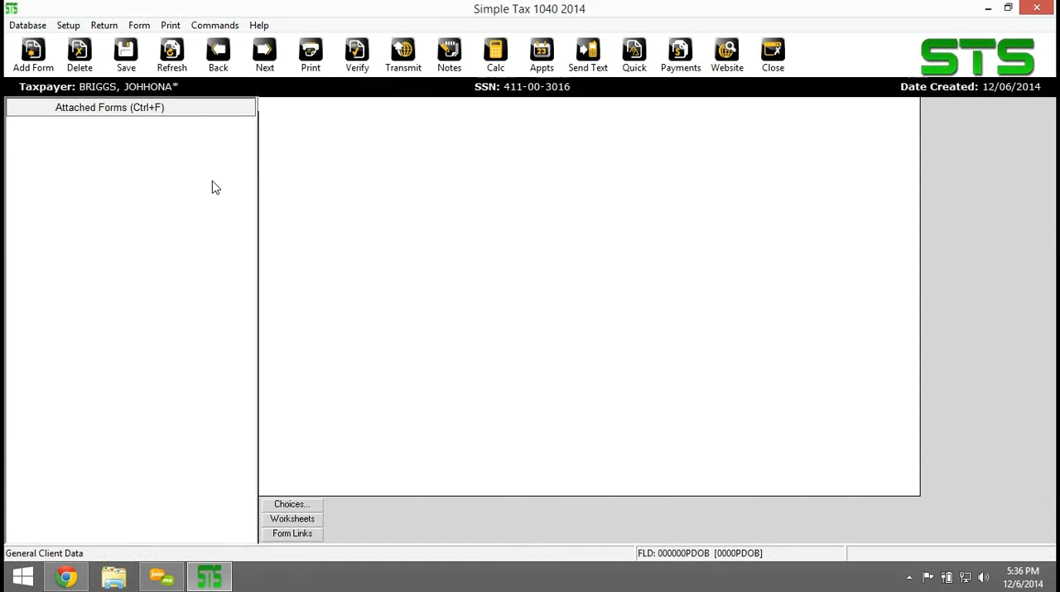
click(773, 54)
click(525, 308)
click(501, 309)
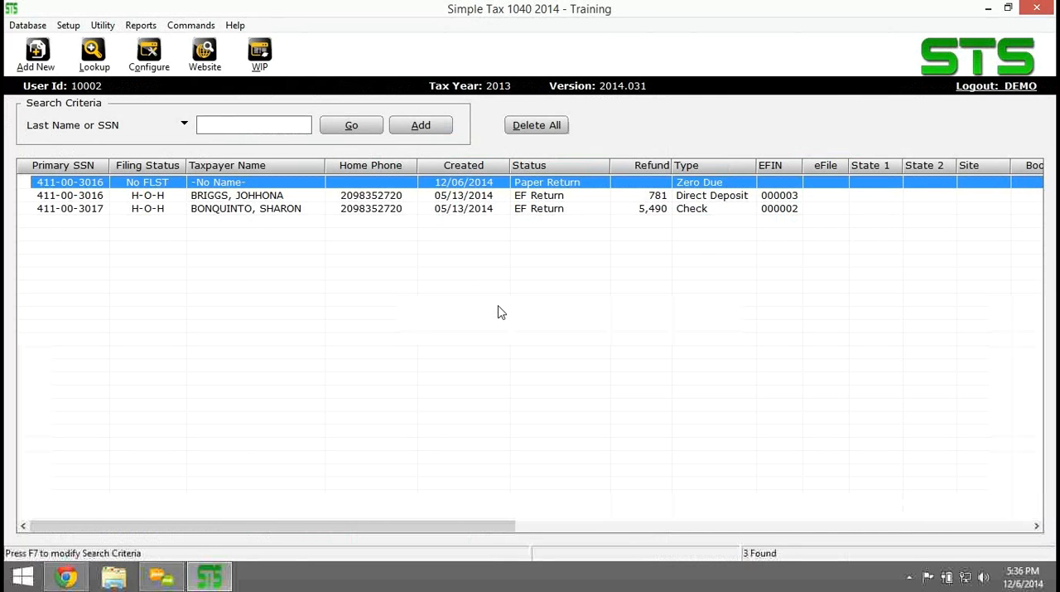
click(261, 57)
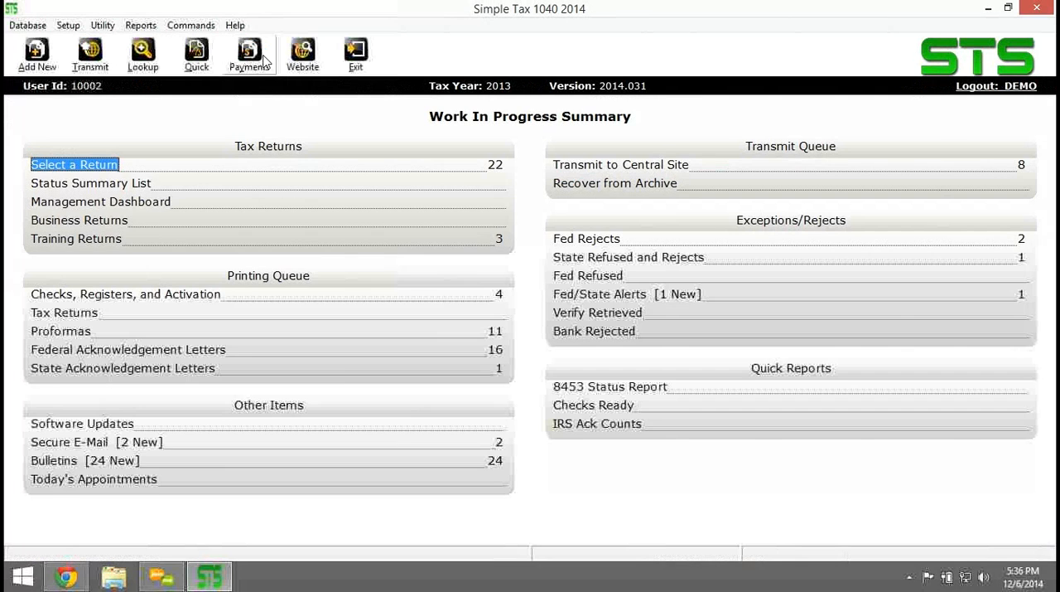
List all tax returns and open the bank application of the joint RAC return with the 7,050 refund.
click(76, 164)
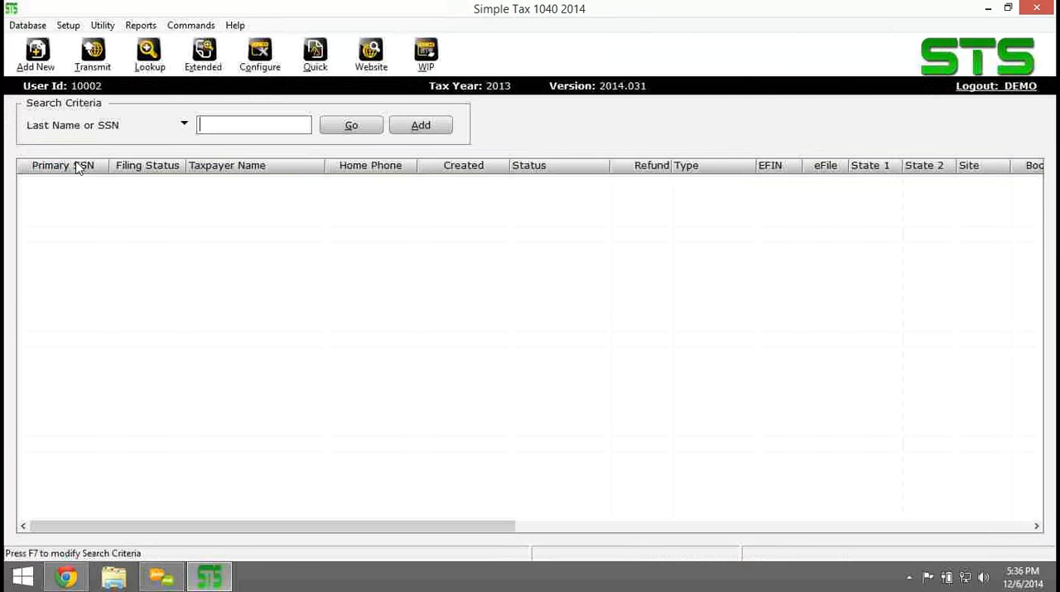
click(356, 127)
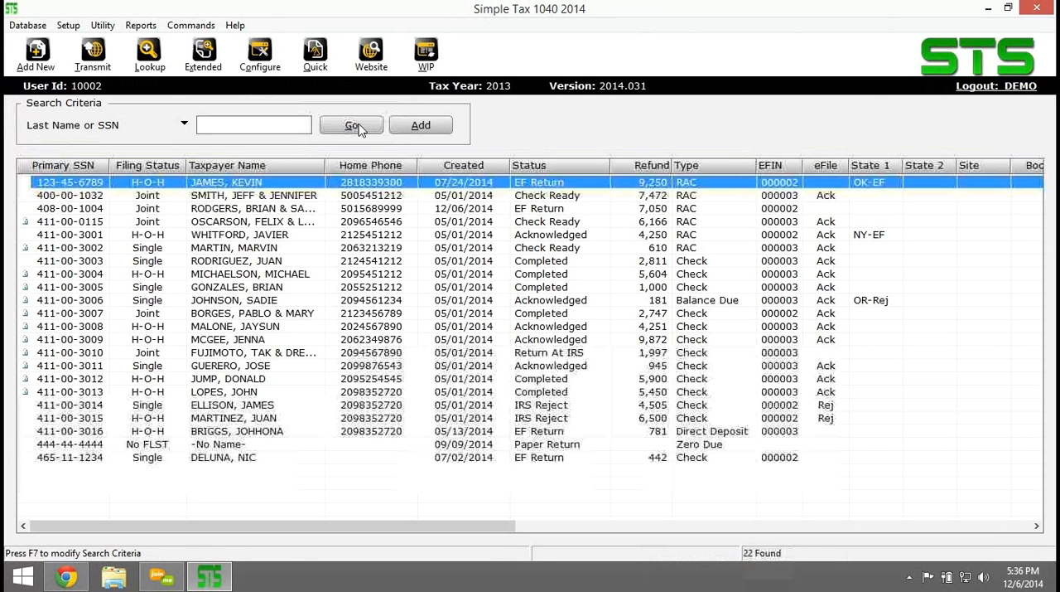
double_click(76, 208)
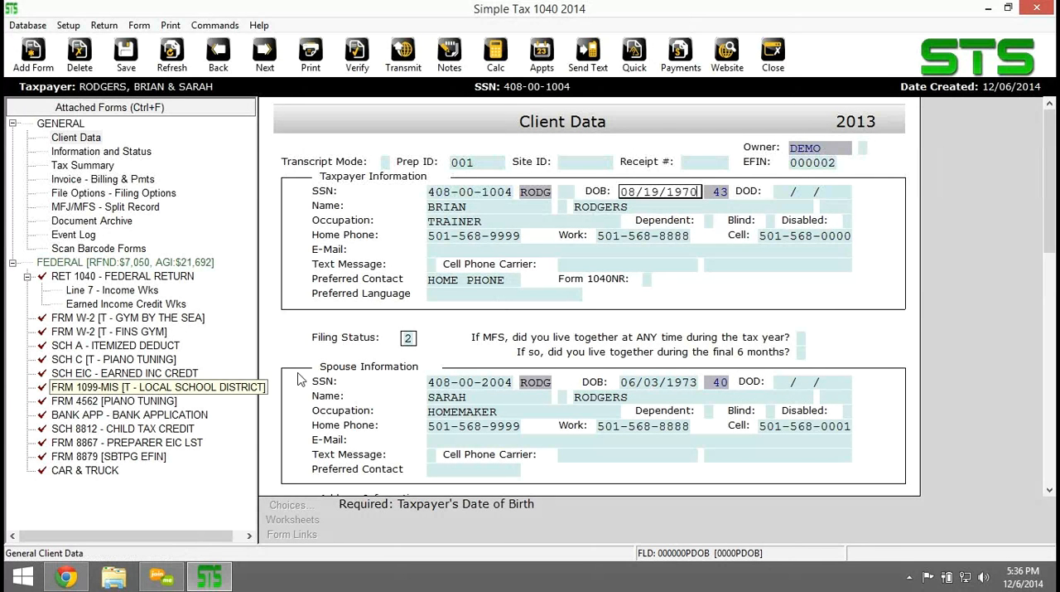
click(129, 417)
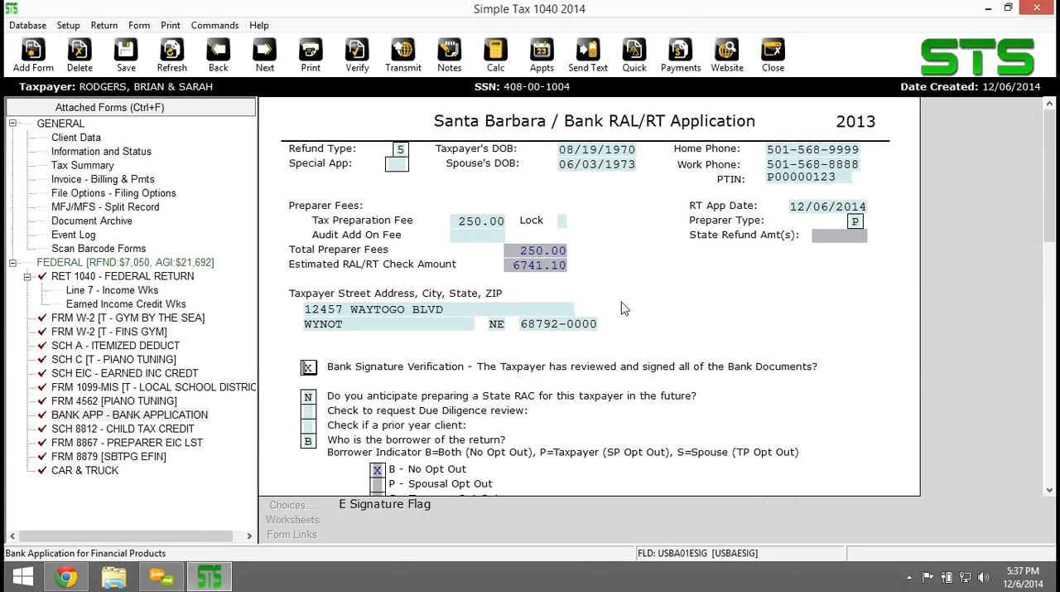
Verify the return, close the error list, and try to print the return's components.
key(ctrl+v)
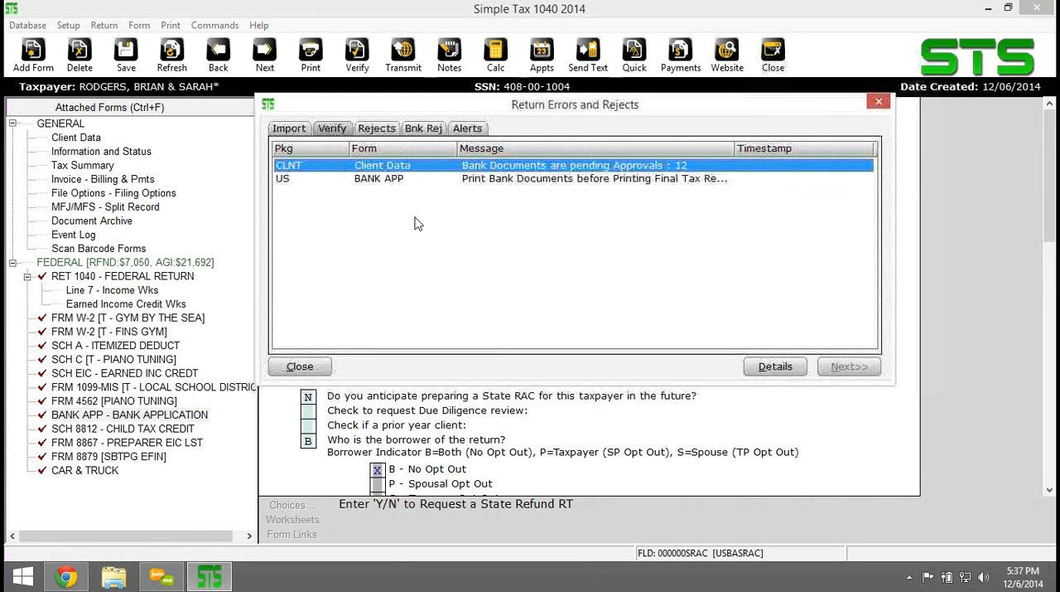
click(879, 102)
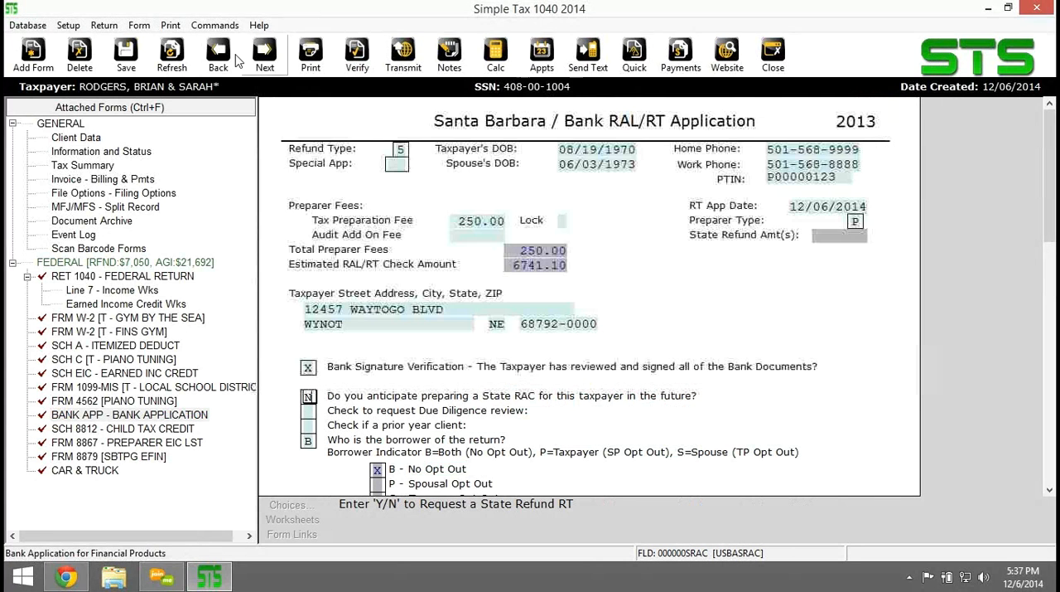
click(170, 25)
click(203, 62)
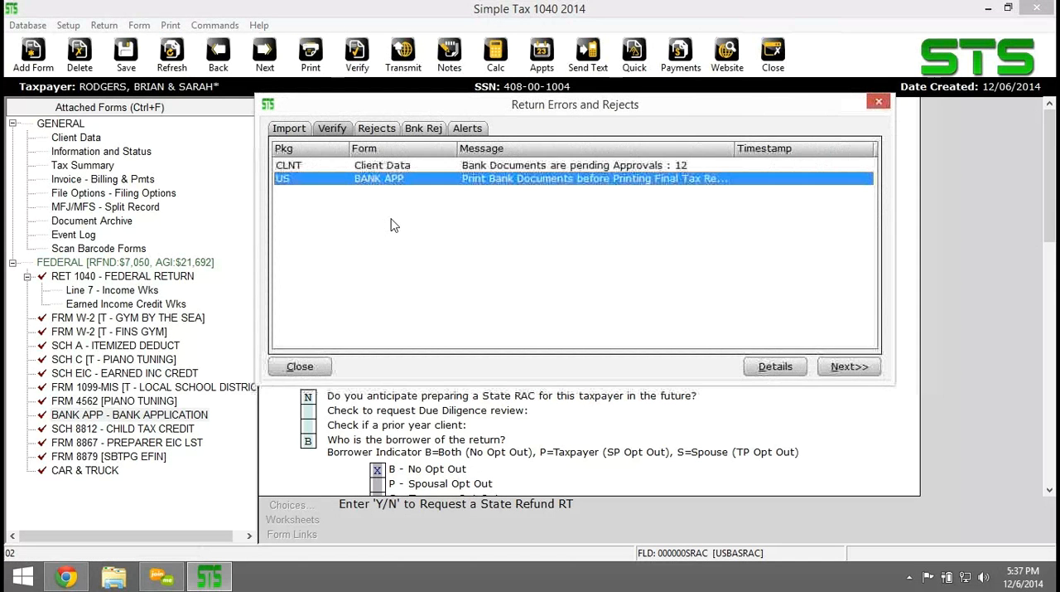
click(834, 371)
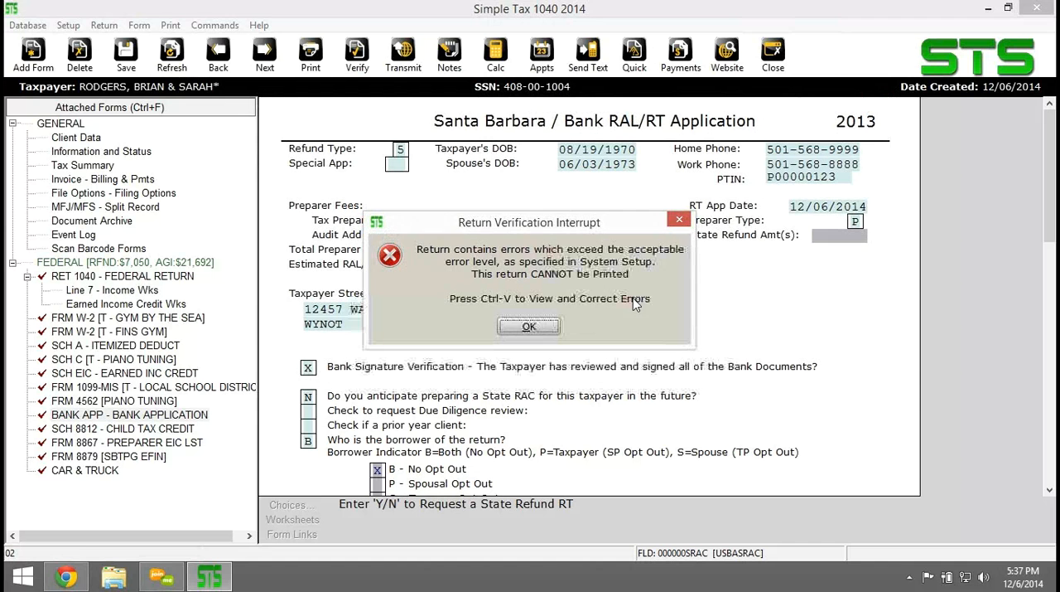
Try to print the joint return's final tax return and dismiss the verification errors.
key(Return)
click(169, 25)
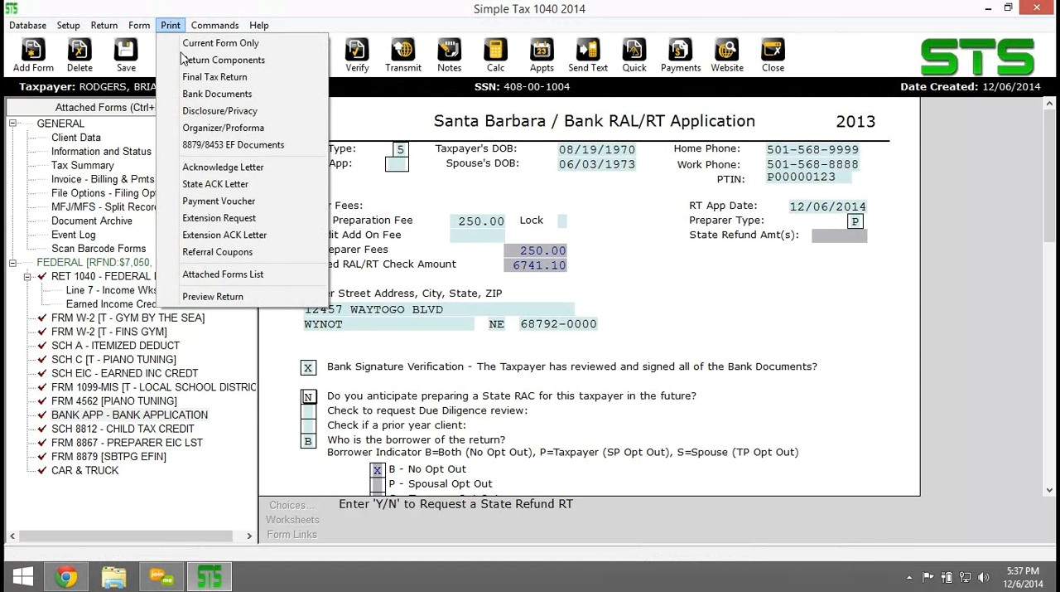
click(232, 76)
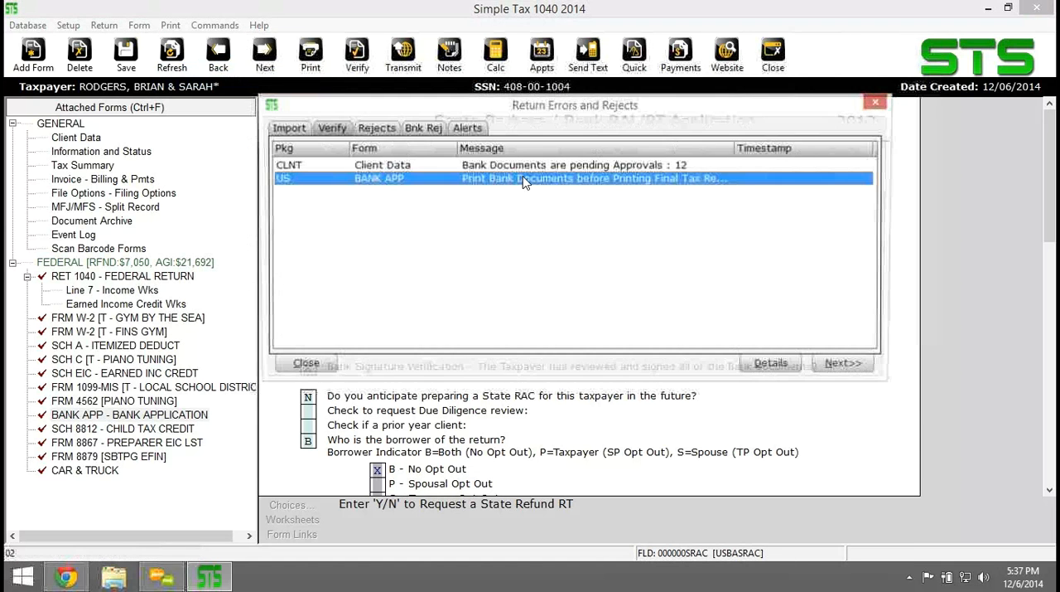
click(845, 366)
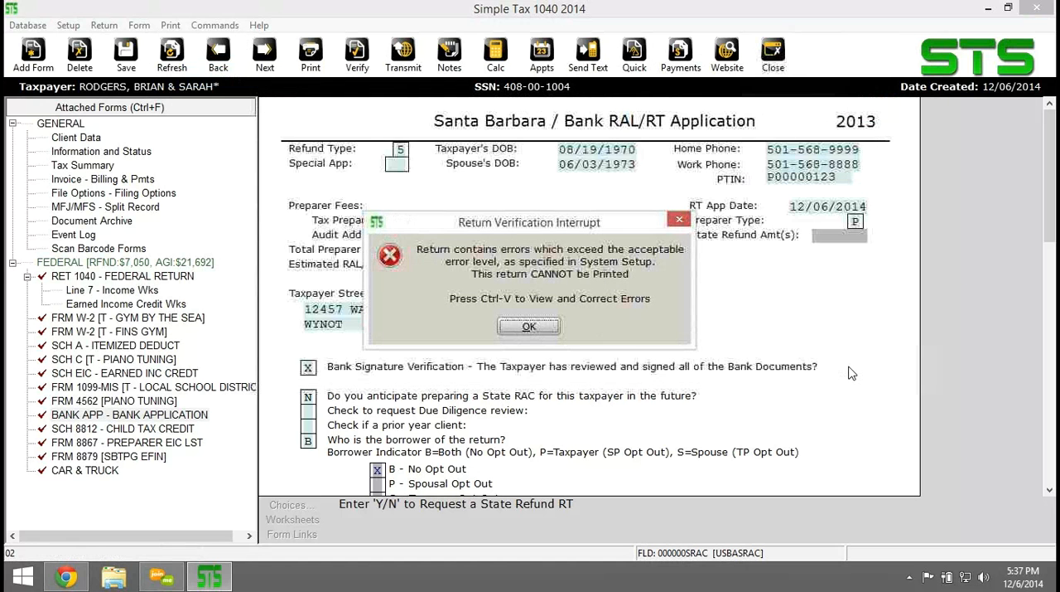
key(Return)
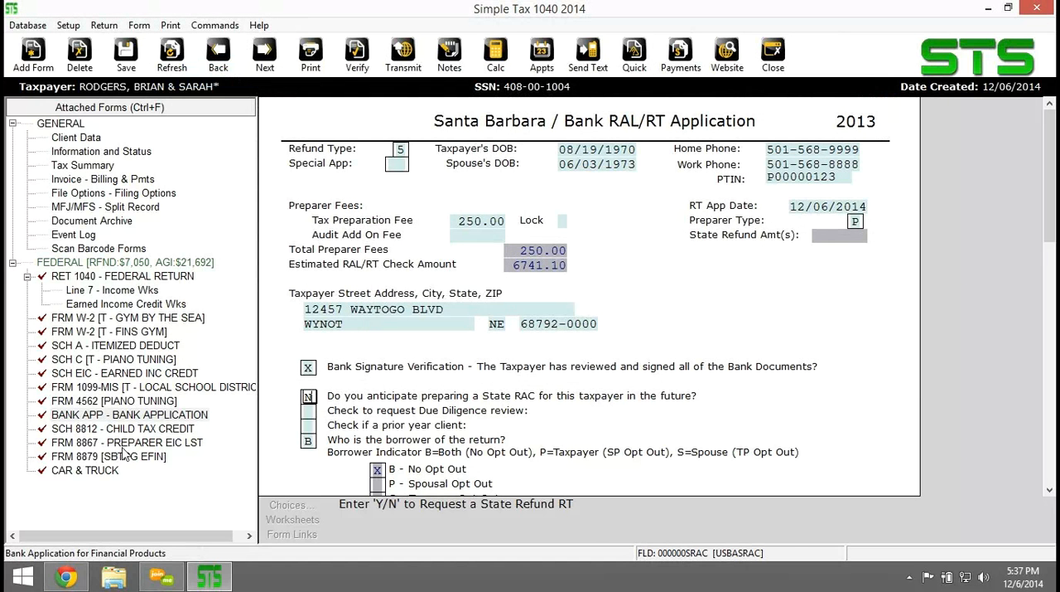
Change the EFIN in Client Data to 000003 and verify the return.
click(84, 139)
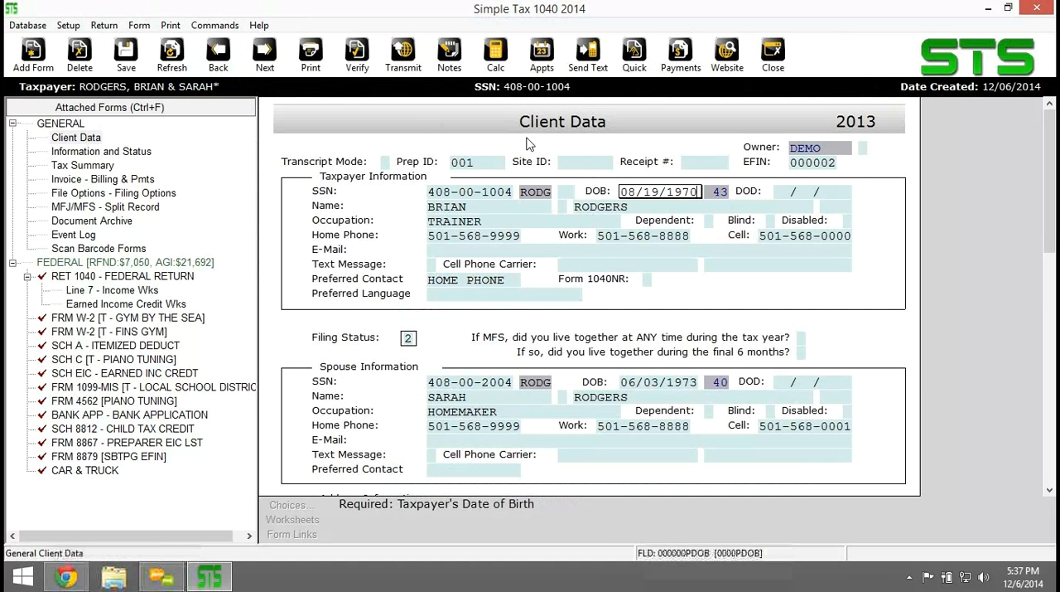
click(295, 506)
double_click(362, 299)
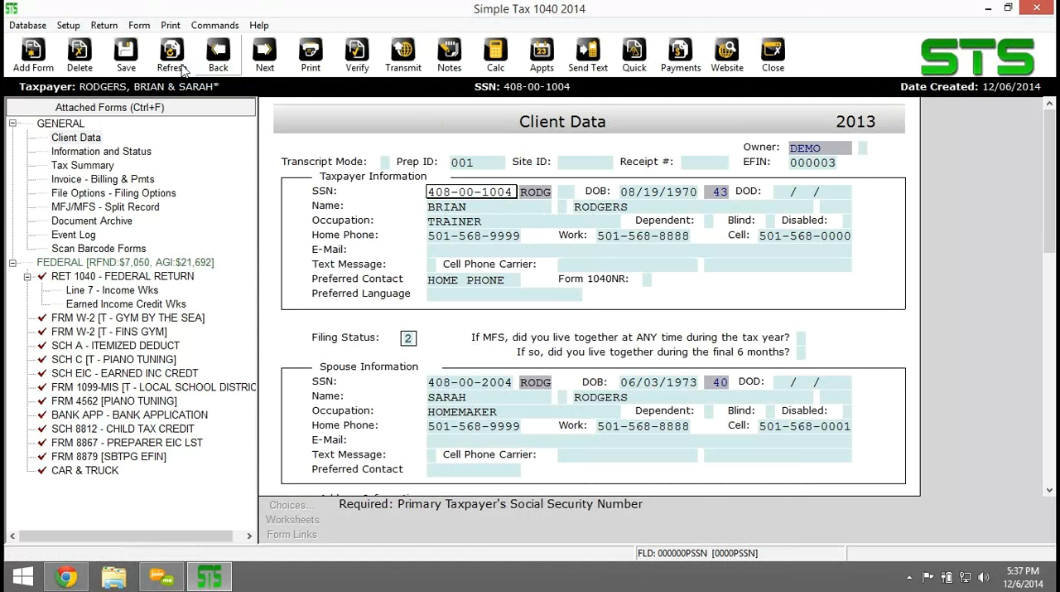
click(356, 58)
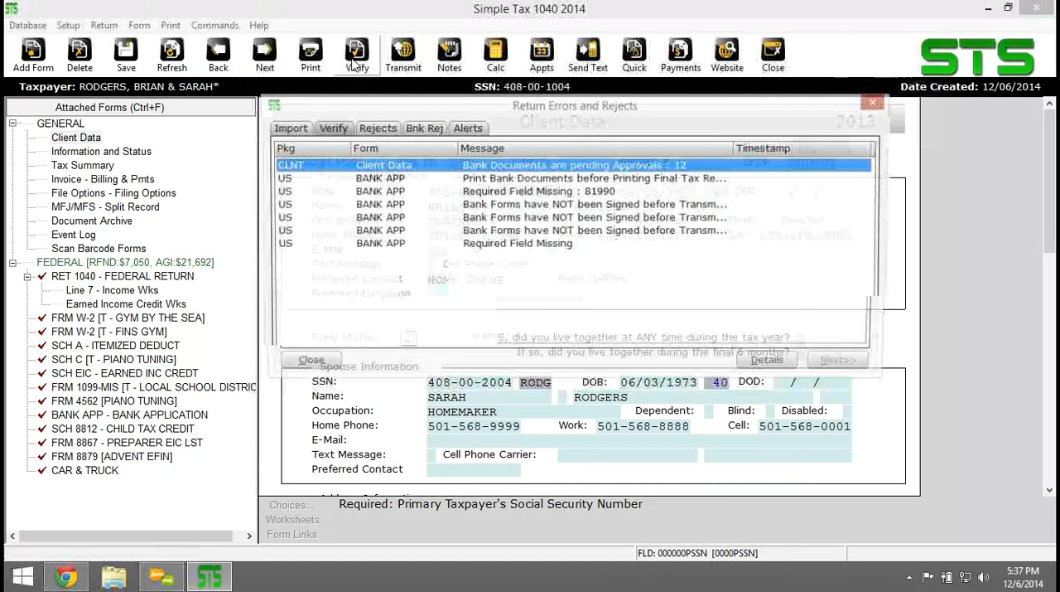
In the bank application, enter T for both the taxpayer receiving and the preparer saving a copy of the signed bank documents.
double_click(447, 191)
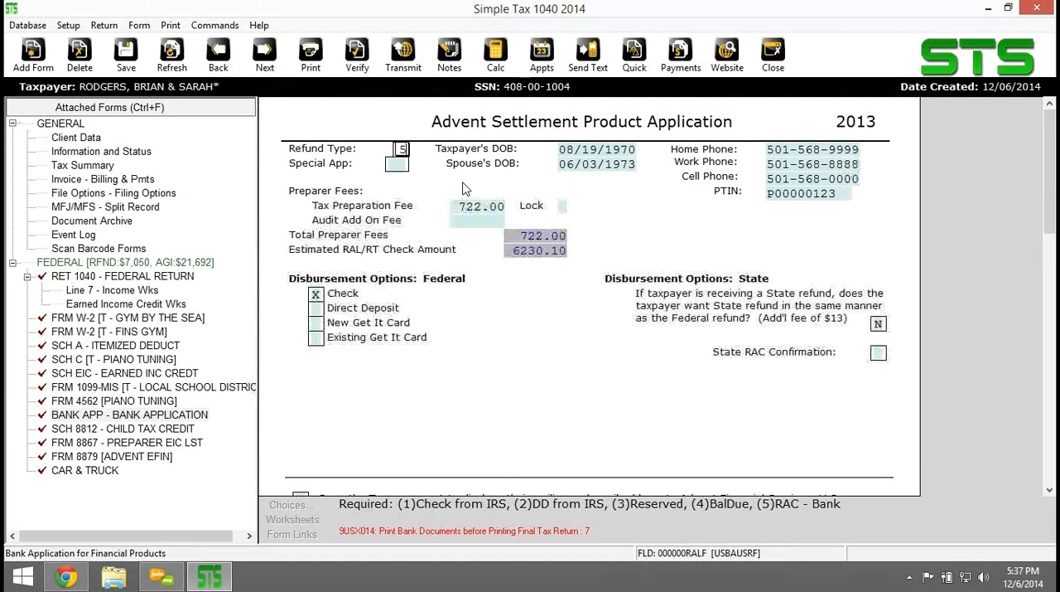
click(879, 353)
scroll(590, 392, down, 1)
scroll(591, 392, down, 1)
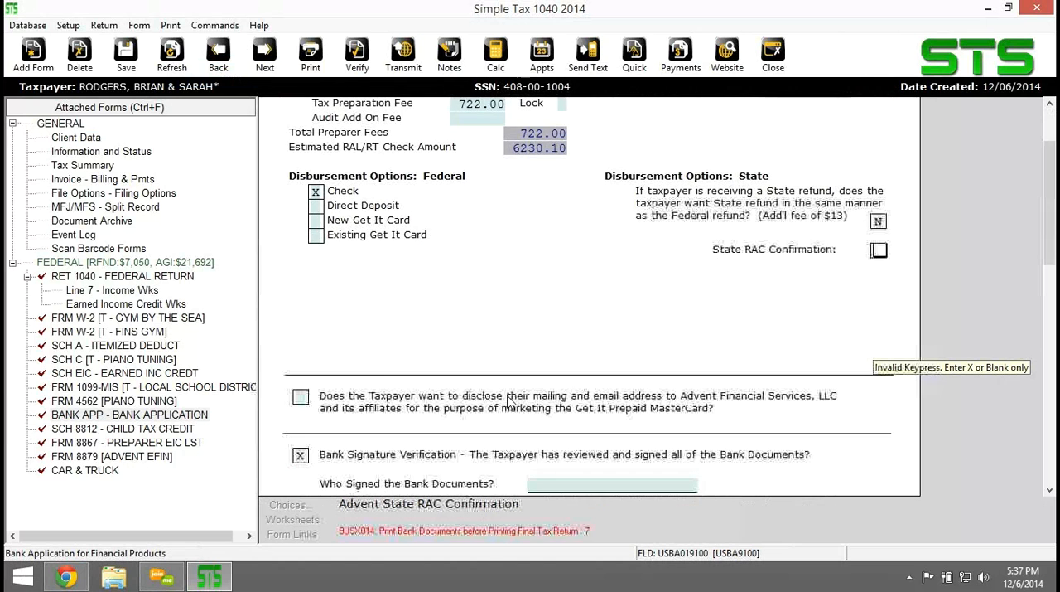
scroll(469, 411, down, 2)
scroll(469, 412, down, 3)
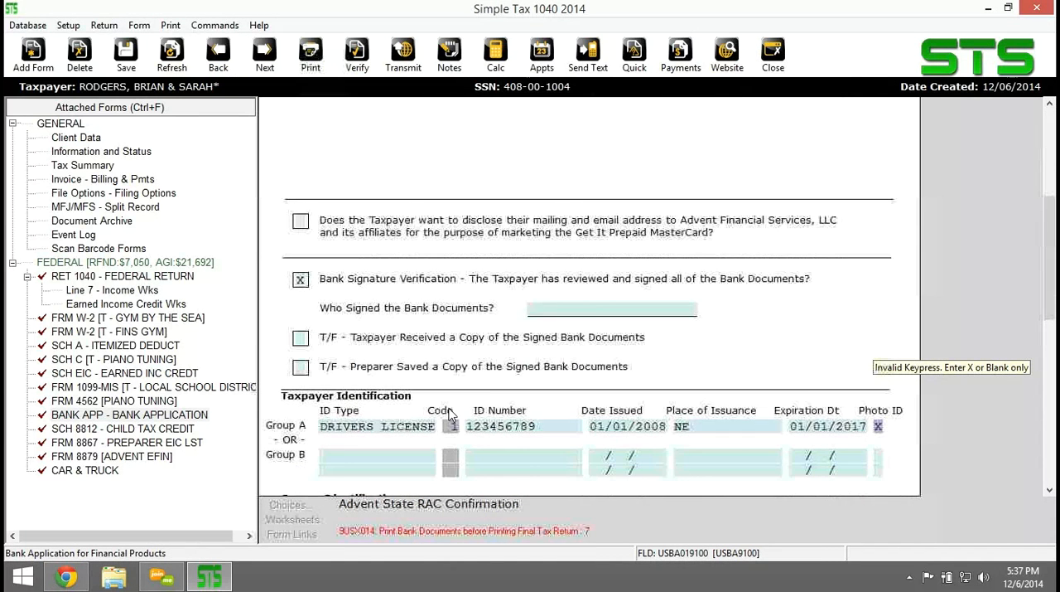
click(301, 265)
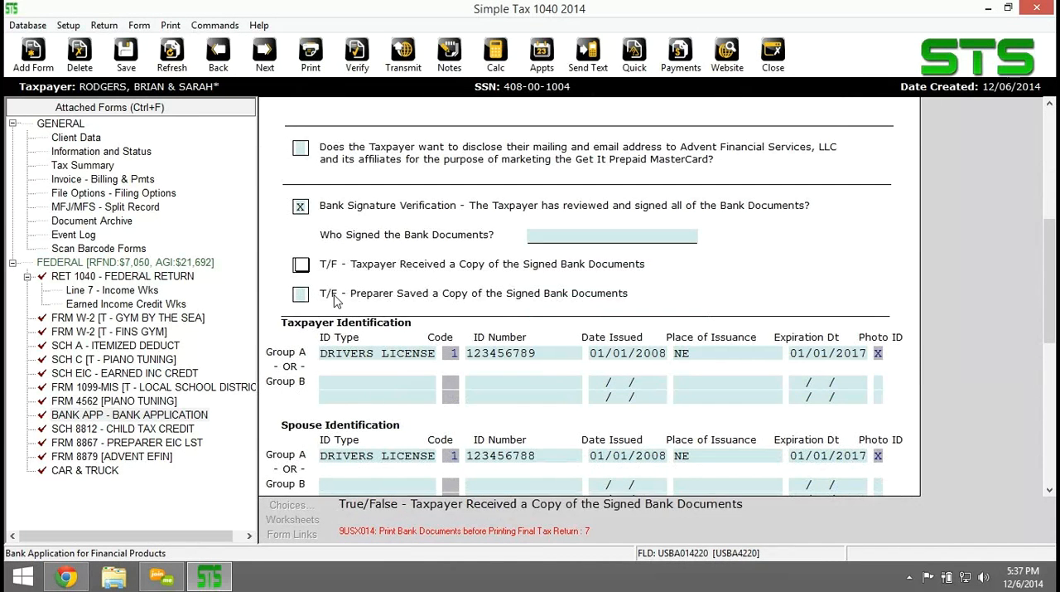
text(TT)
click(488, 269)
scroll(429, 269, up, 1)
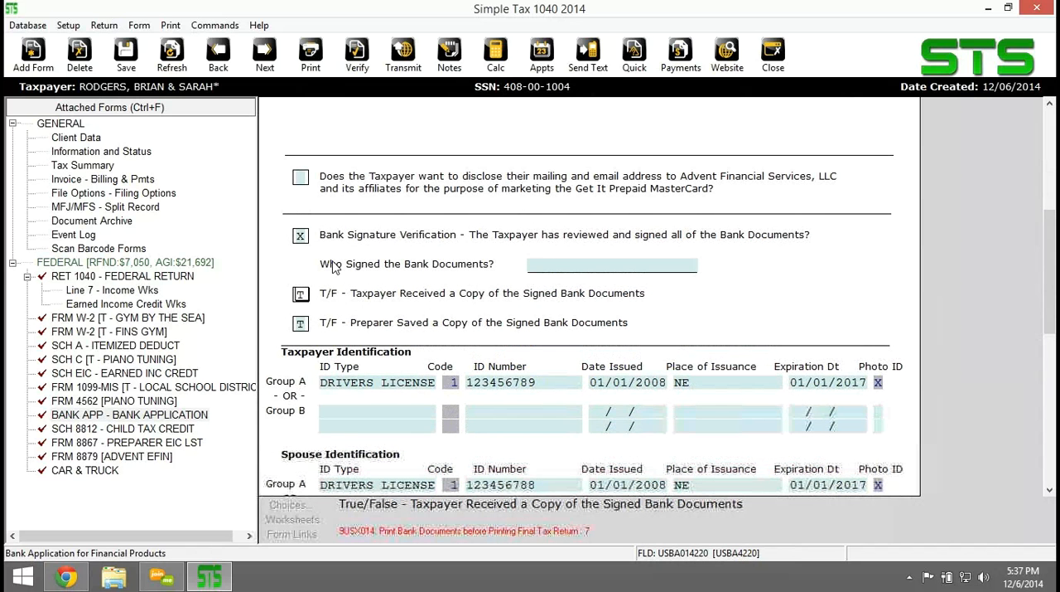
Answer N to disclosing the taxpayer's mailing and email address to Advent Financial Services, and verify the return again.
scroll(334, 267, up, 1)
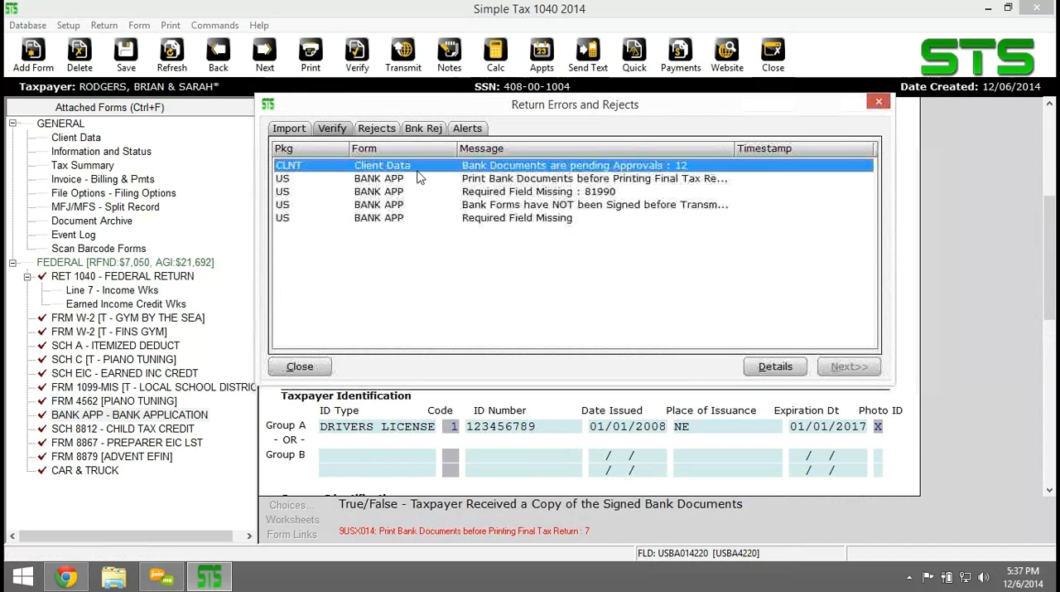
double_click(440, 195)
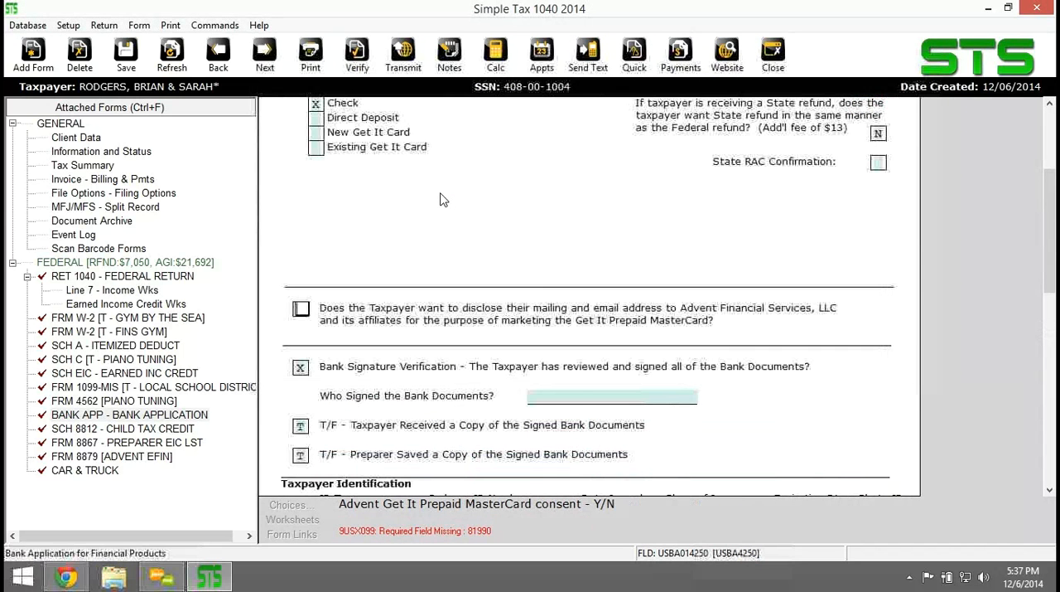
click(357, 55)
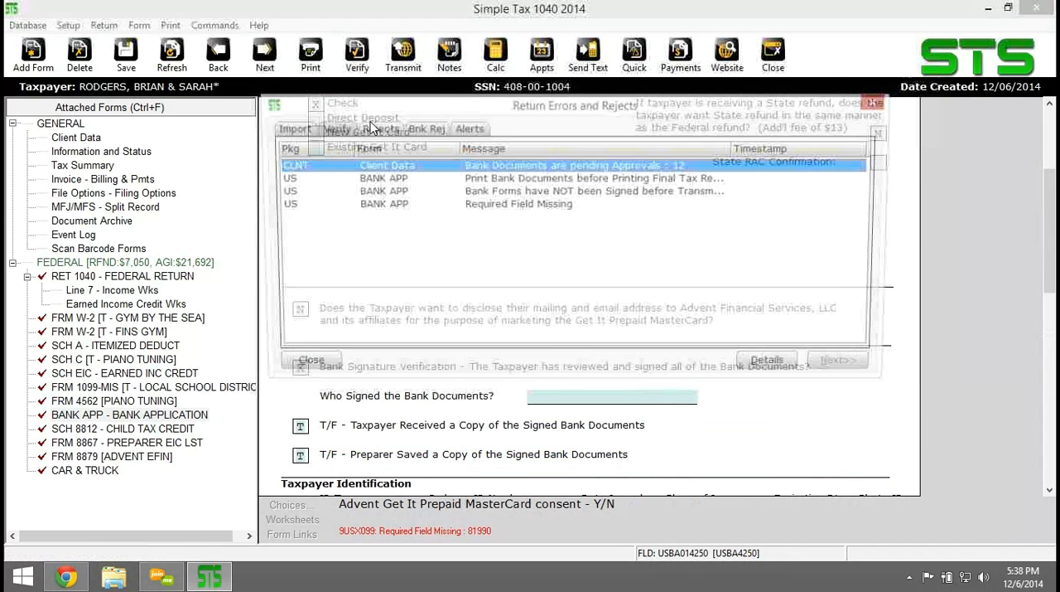
Go to the missing ID match field under Verify Address Information, look over that section, and close the return.
double_click(385, 206)
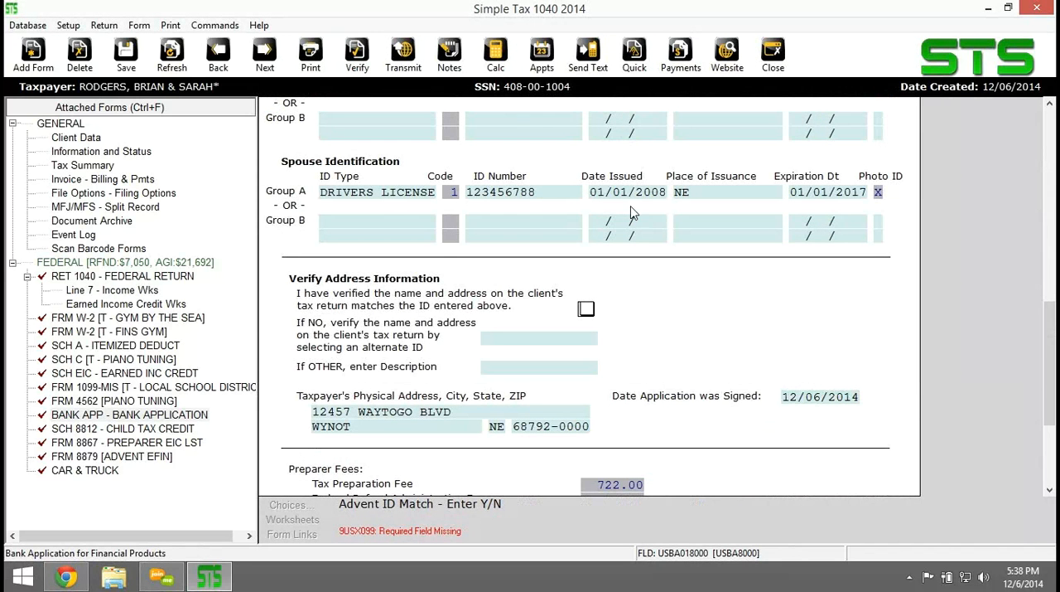
scroll(655, 228, down, 1)
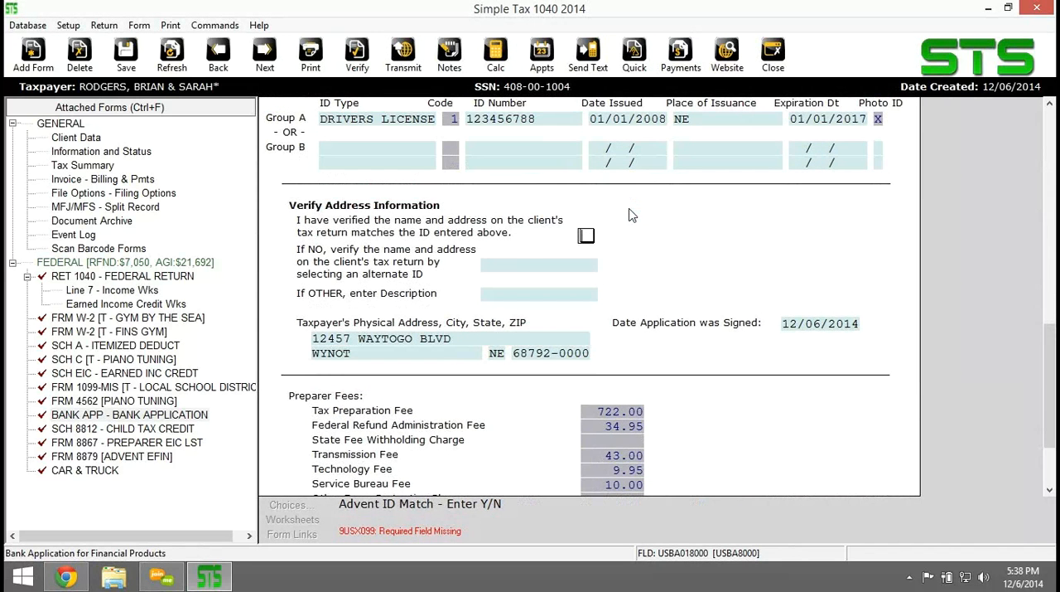
scroll(632, 216, down, 1)
scroll(635, 216, up, 2)
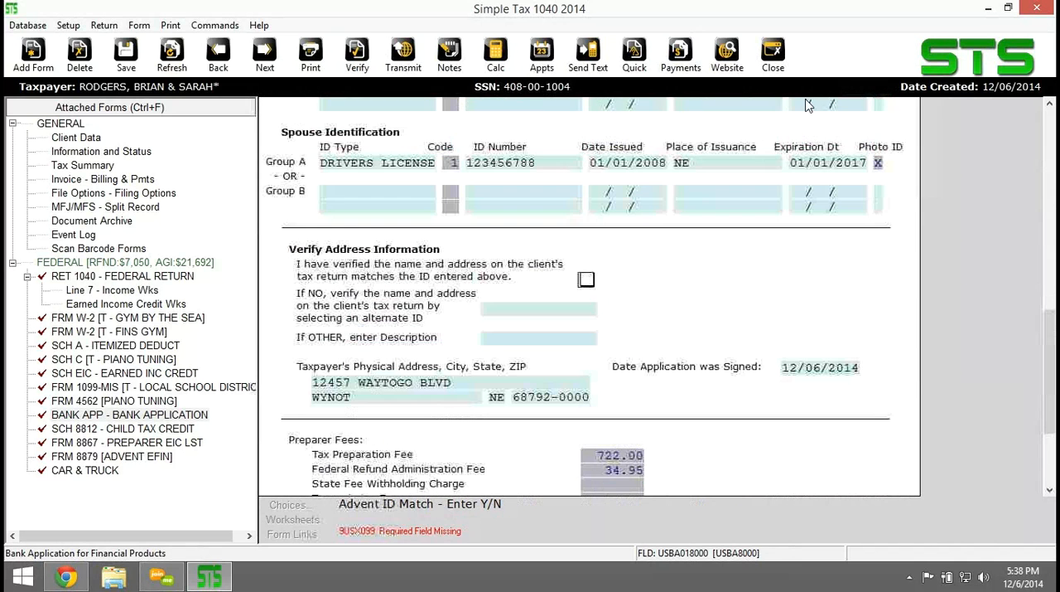
click(776, 59)
click(452, 308)
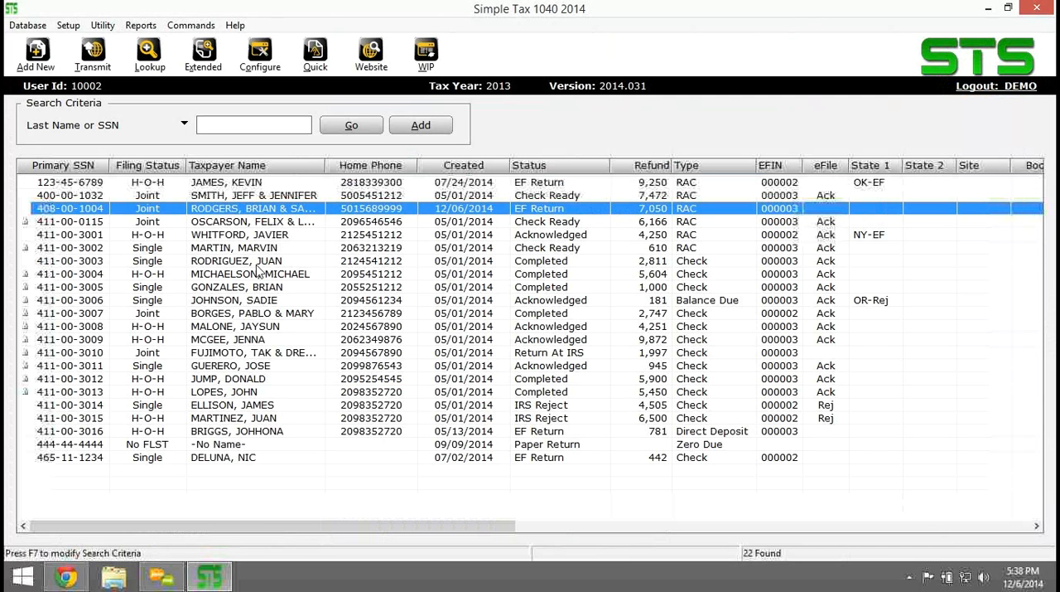
Open the locked joint RAC return with the 6,166 refund and create a PDF copy of its final tax return.
double_click(459, 221)
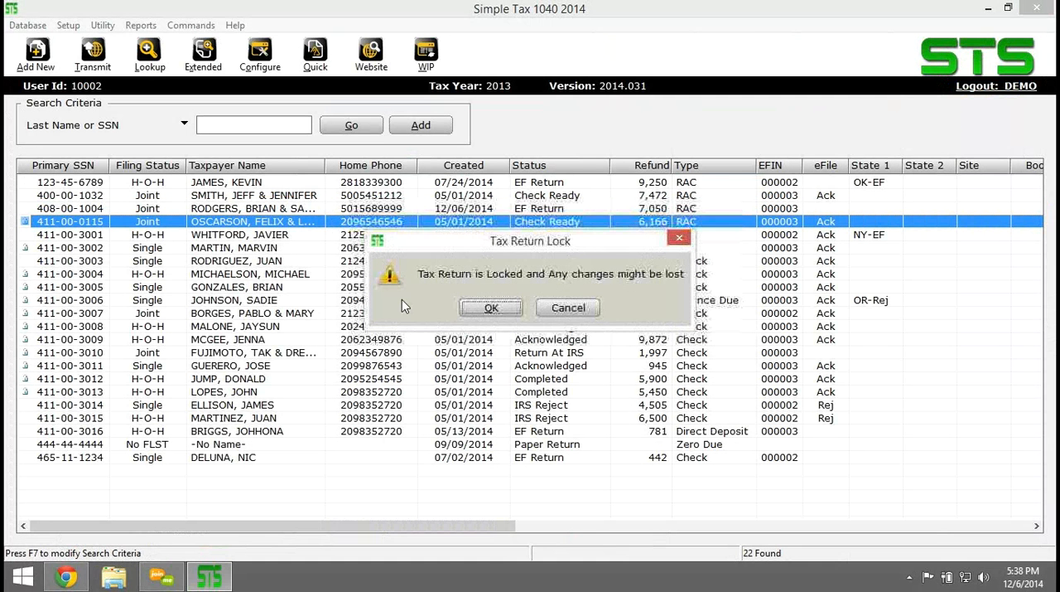
click(488, 308)
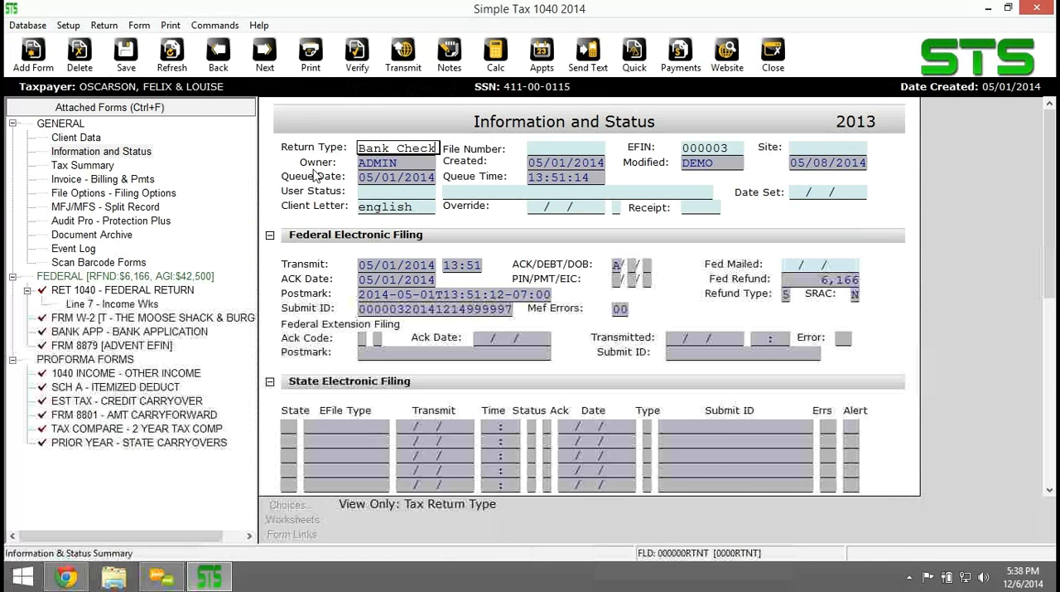
click(170, 25)
click(211, 79)
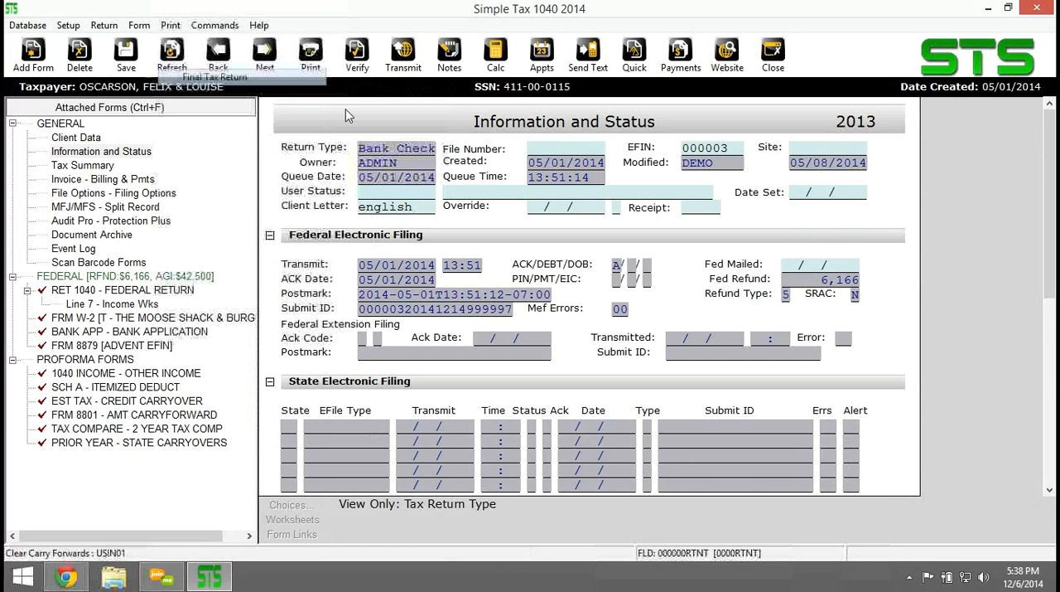
click(521, 302)
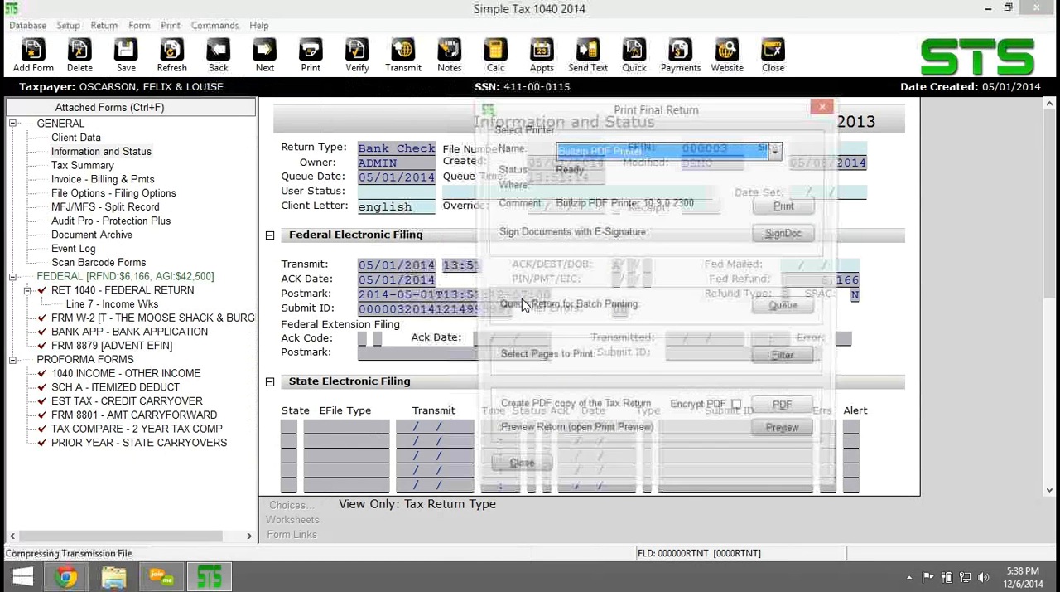
click(763, 412)
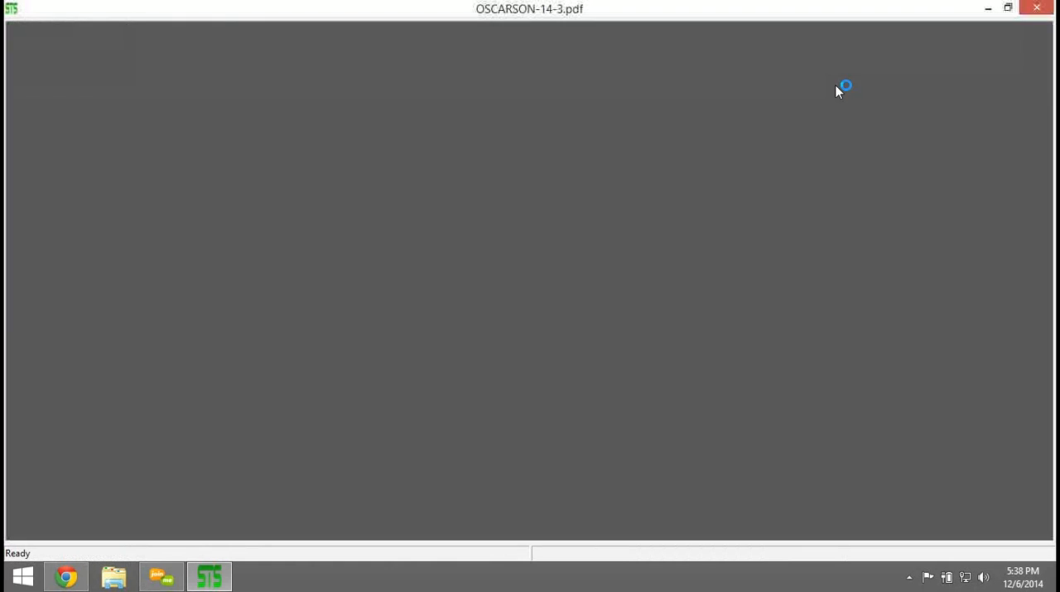
Examine the invoice and itemized form billing pages in the PDF of the final return.
scroll(723, 410, down, 4)
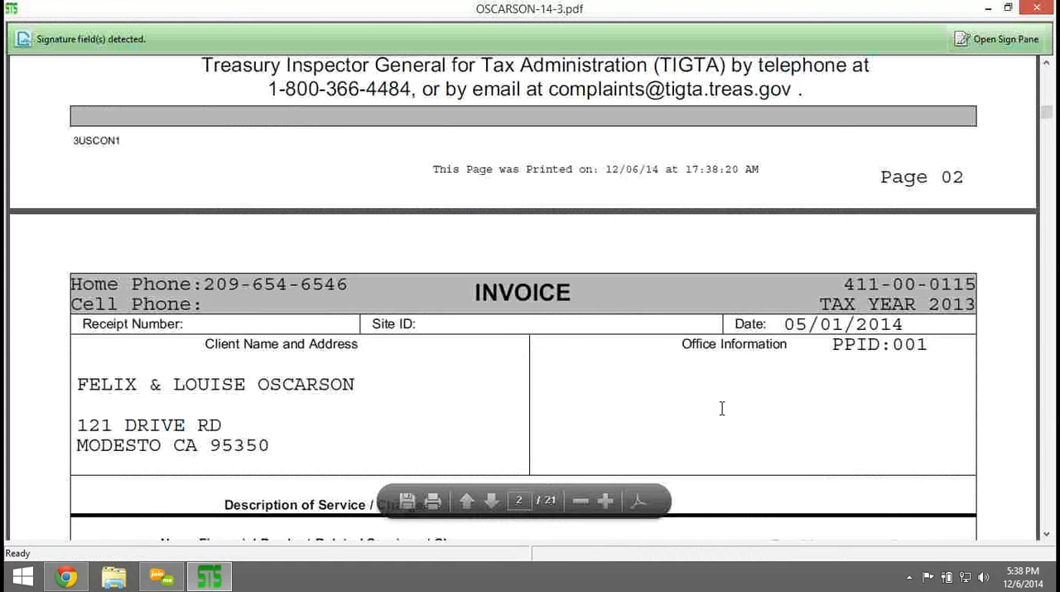
scroll(724, 415, down, 5)
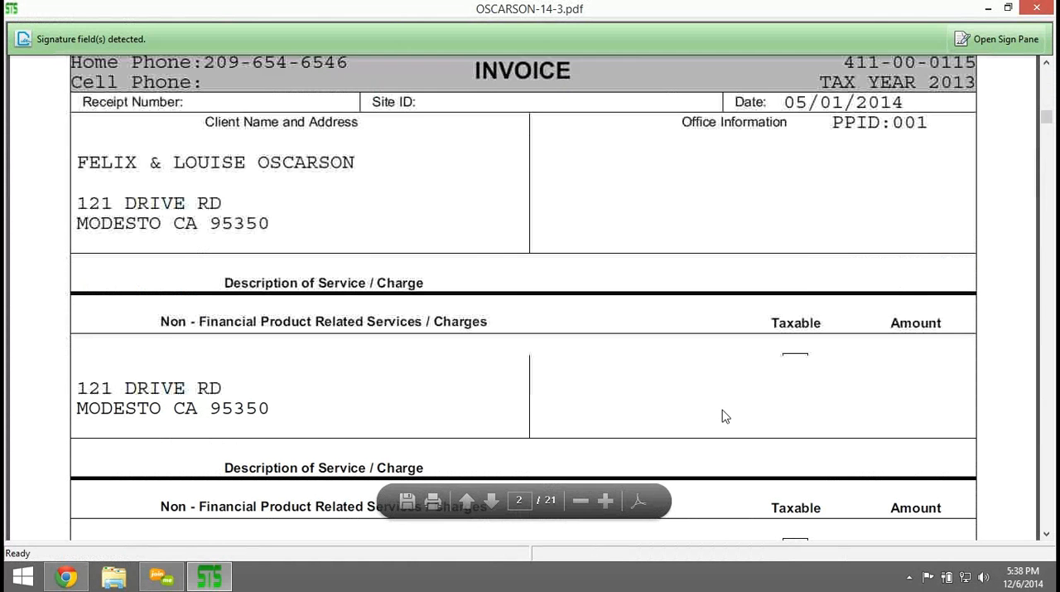
scroll(724, 414, down, 3)
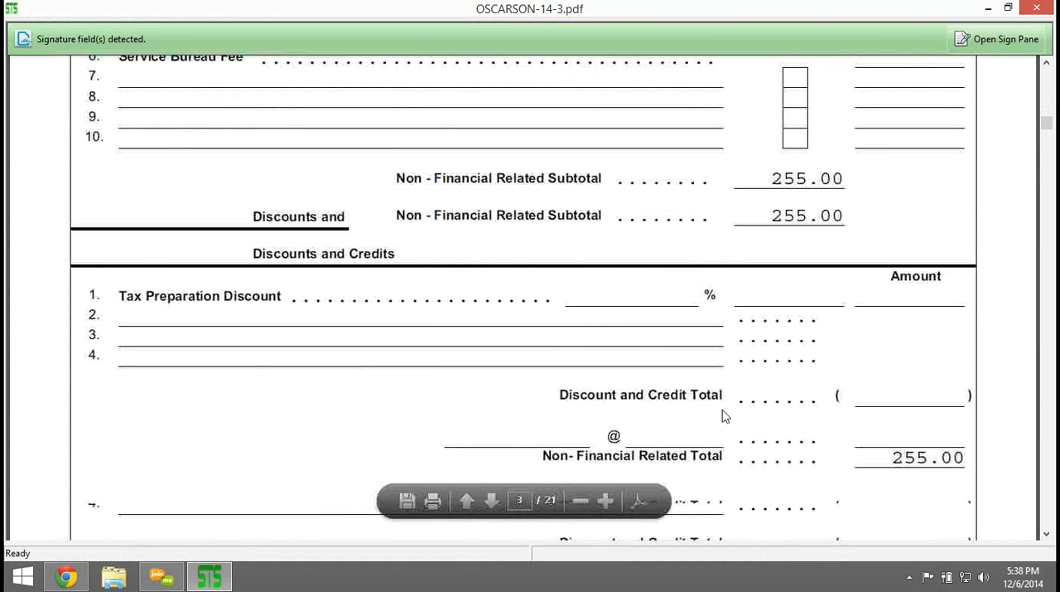
scroll(720, 408, down, 3)
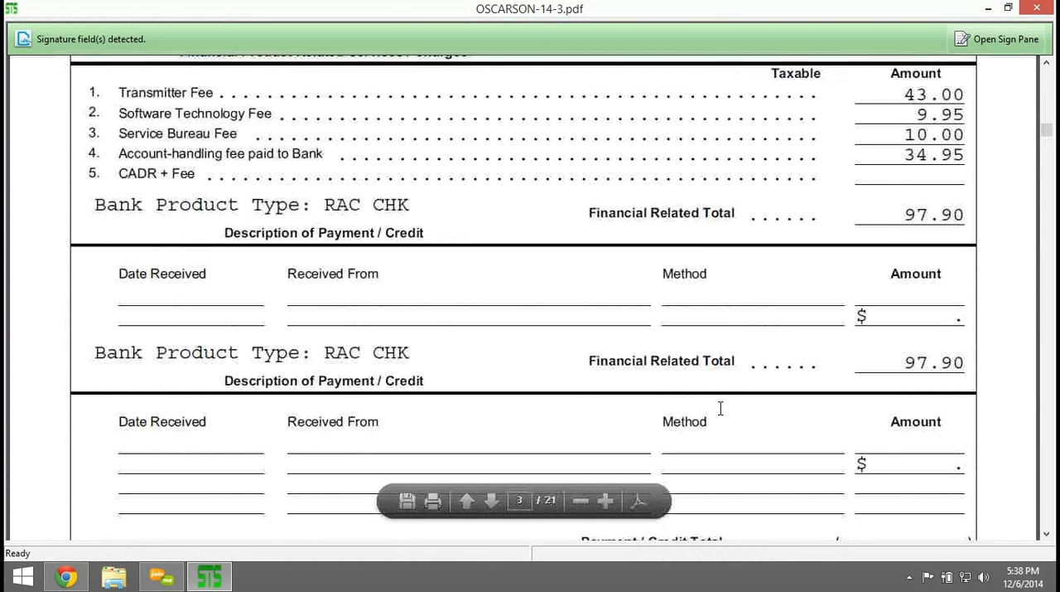
scroll(723, 414, down, 1)
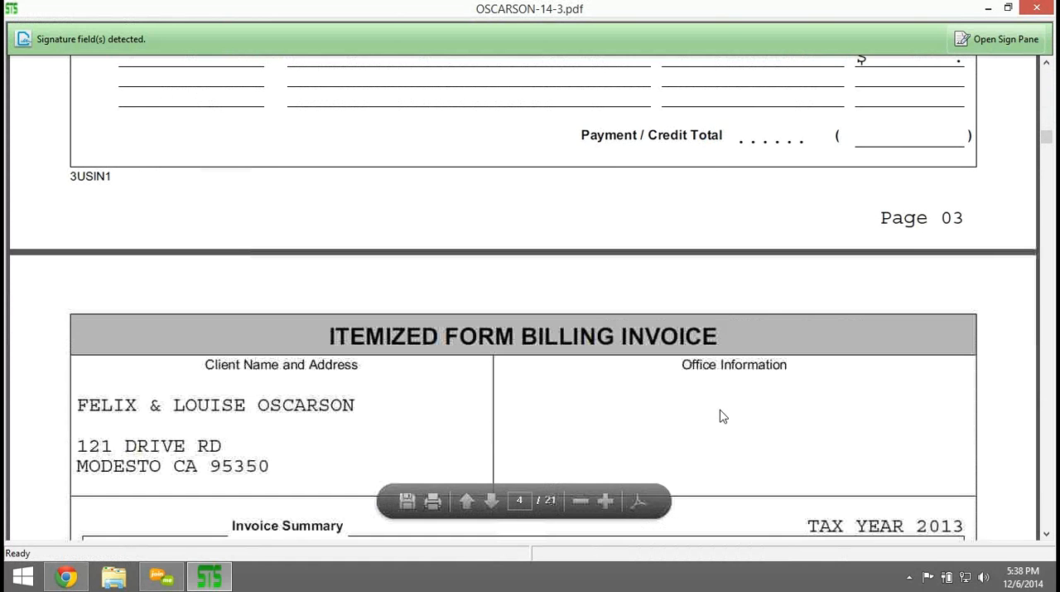
scroll(722, 415, down, 3)
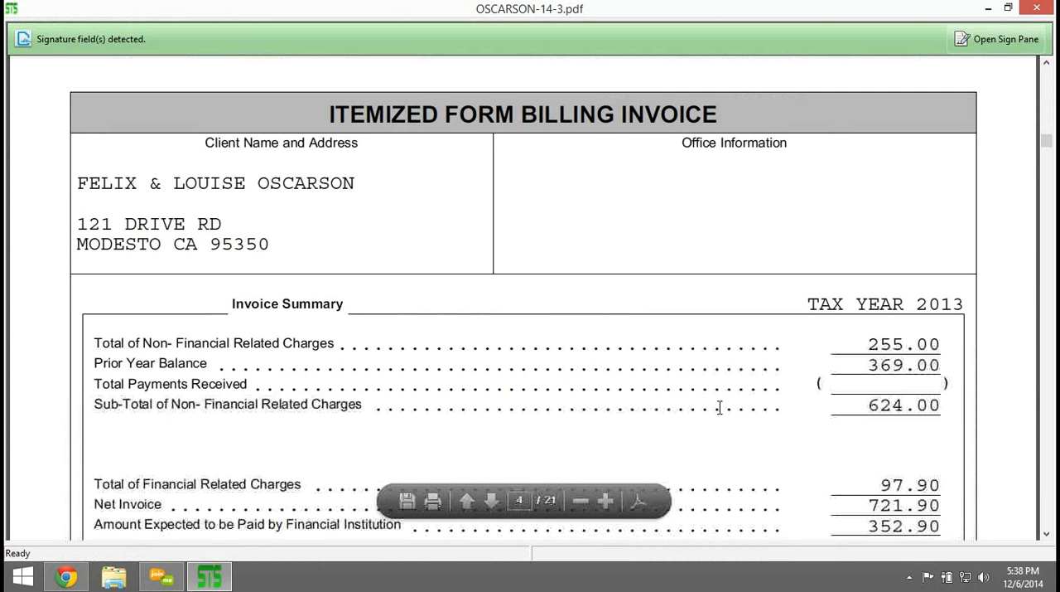
scroll(720, 407, down, 8)
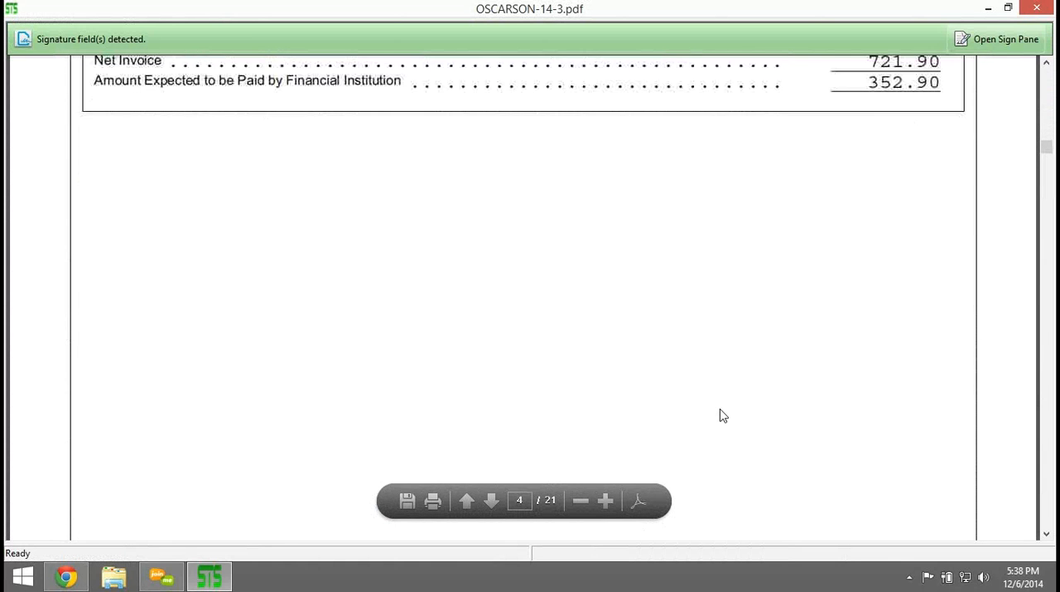
scroll(712, 414, down, 6)
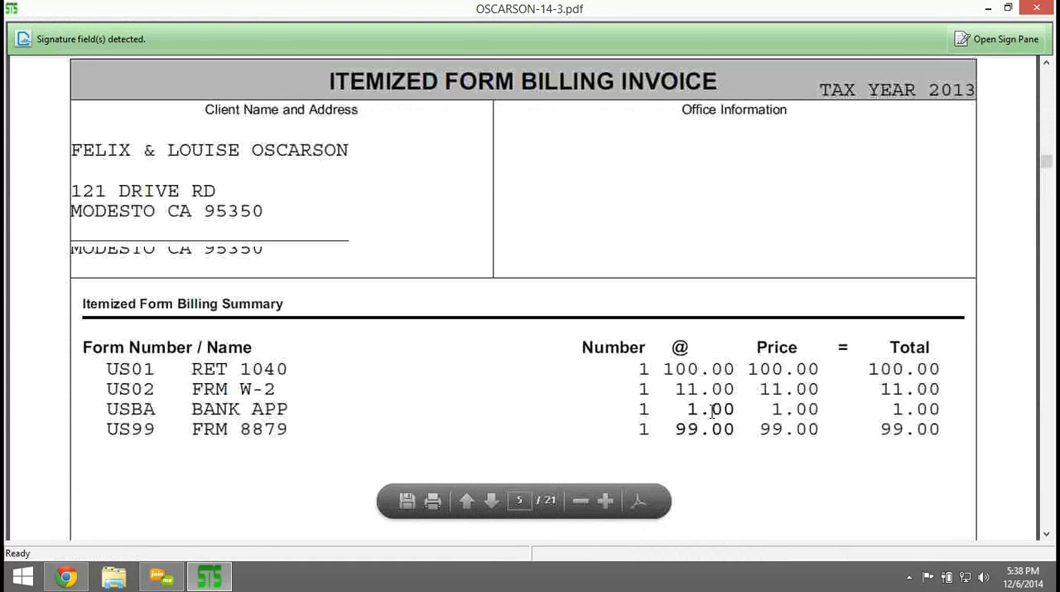
Look over the client privacy letter and the health care law notice, and close the PDF and the Print Final Return window.
scroll(714, 418, down, 10)
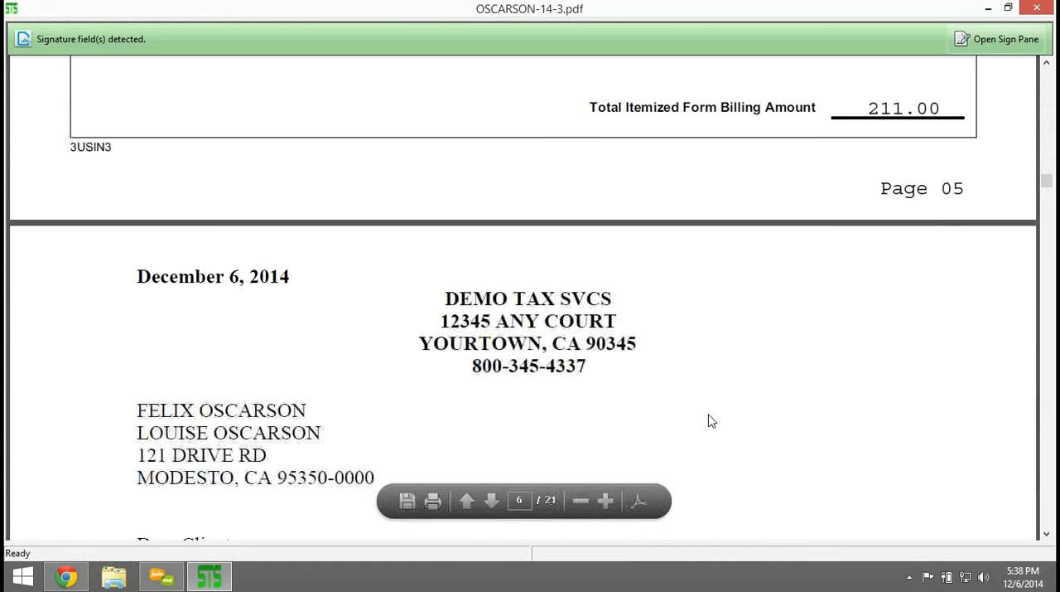
scroll(712, 420, down, 10)
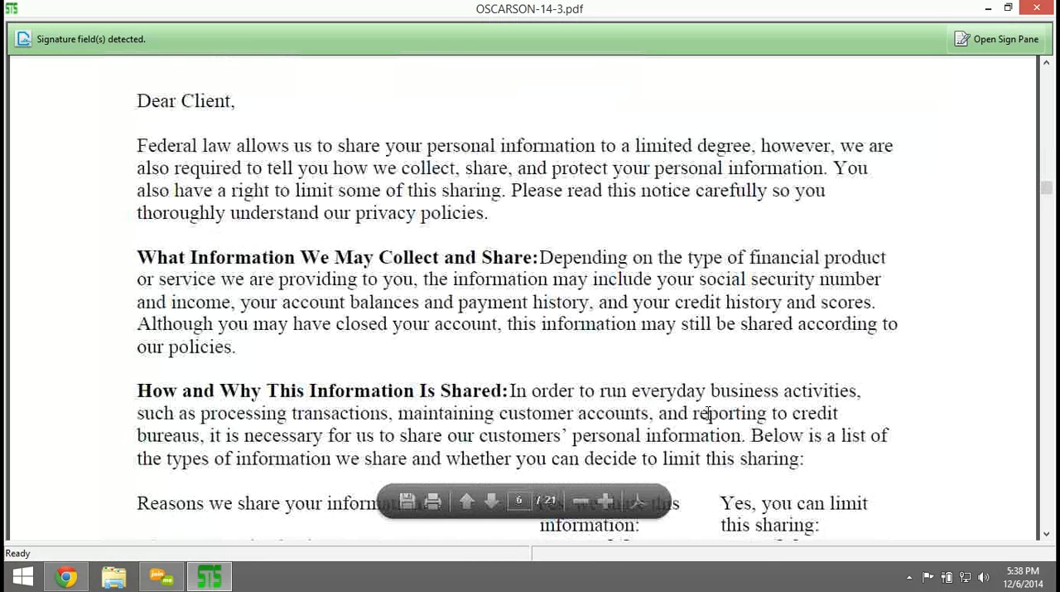
scroll(708, 417, down, 5)
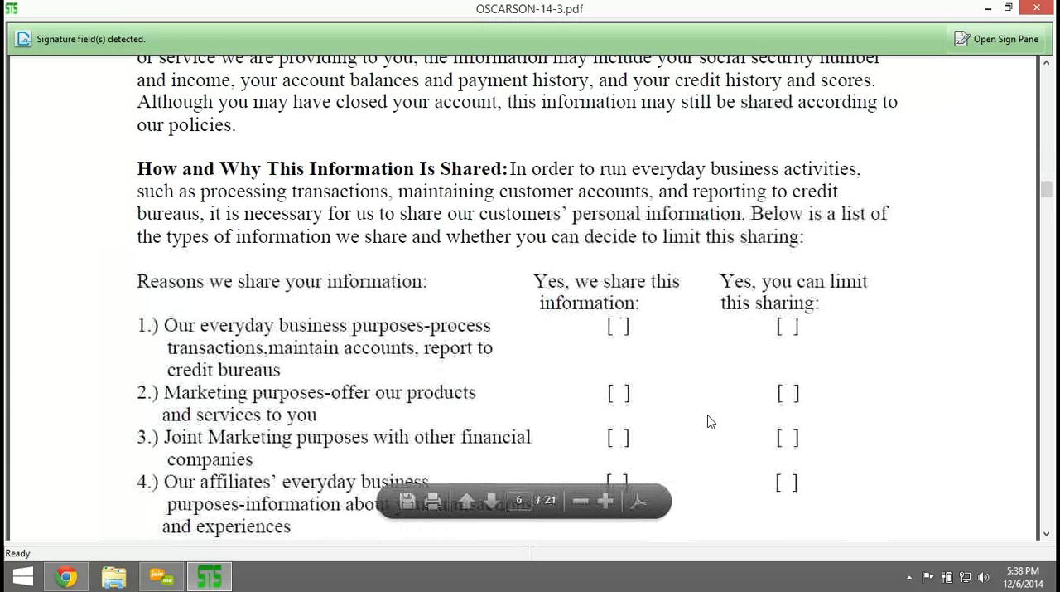
scroll(709, 421, down, 5)
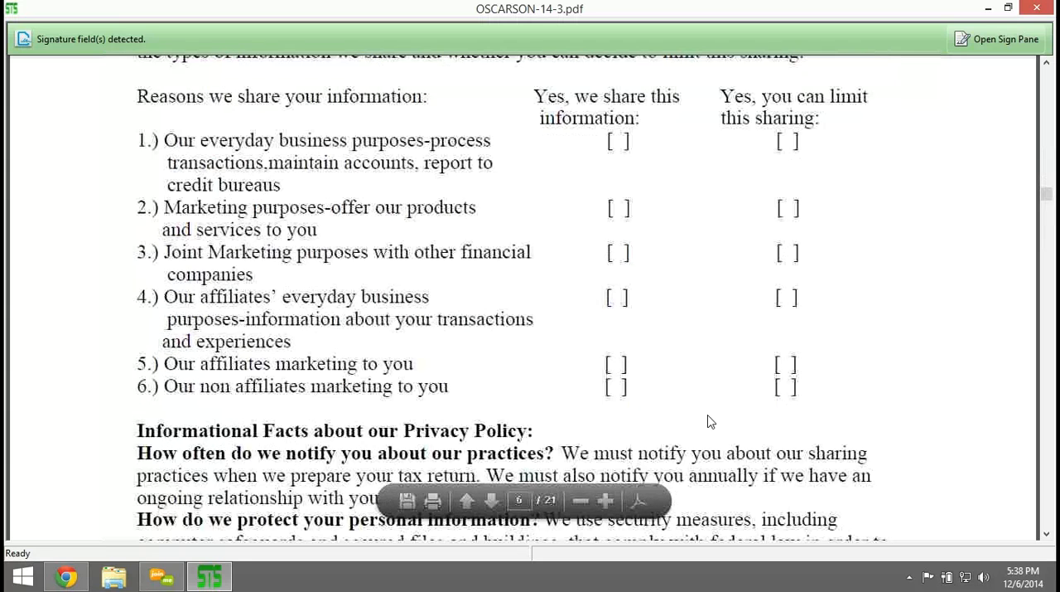
scroll(709, 422, down, 6)
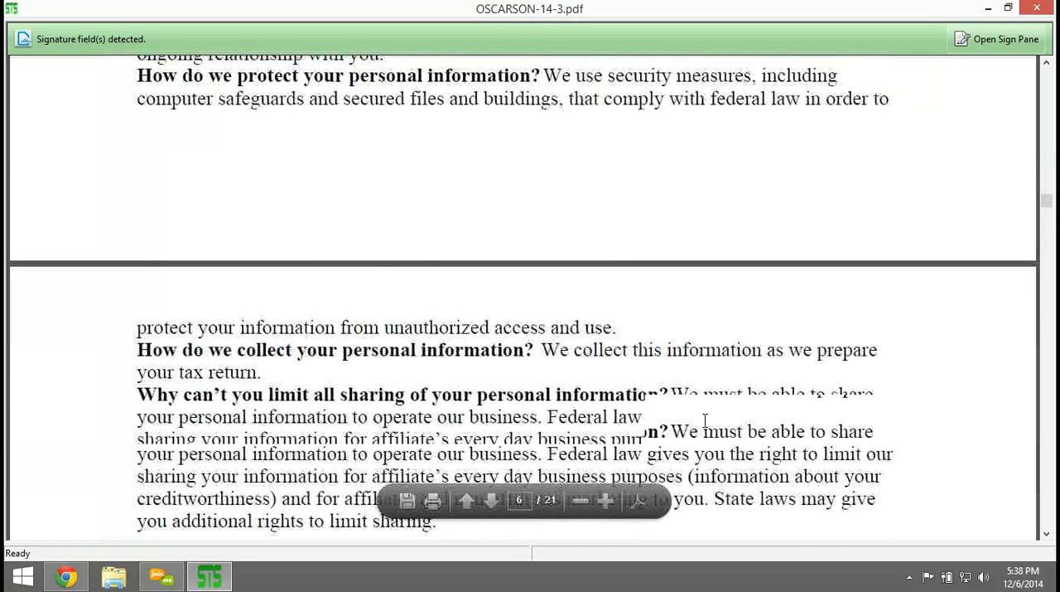
scroll(709, 423, down, 6)
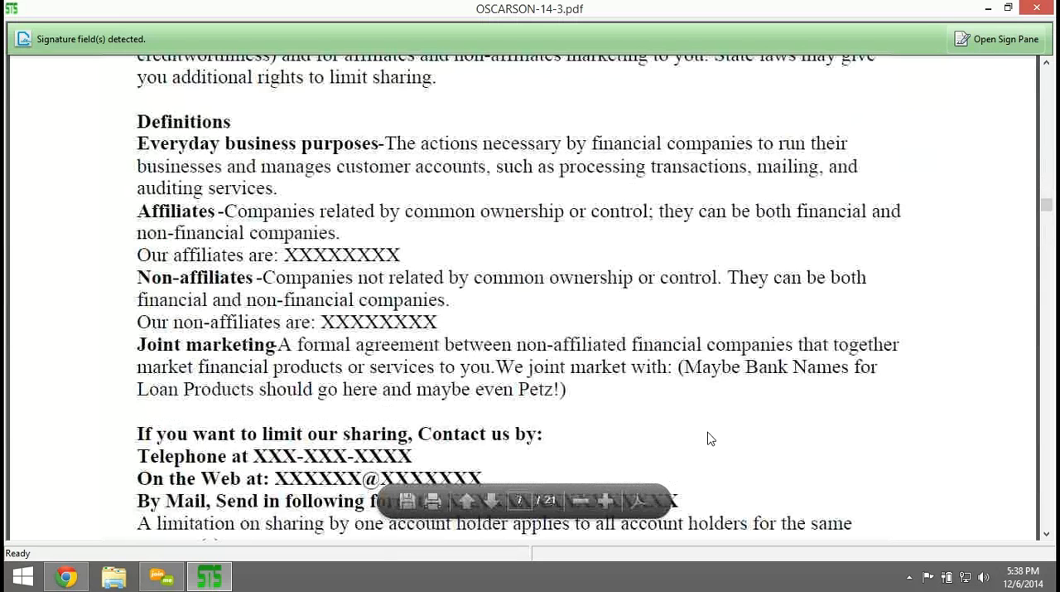
scroll(709, 437, down, 7)
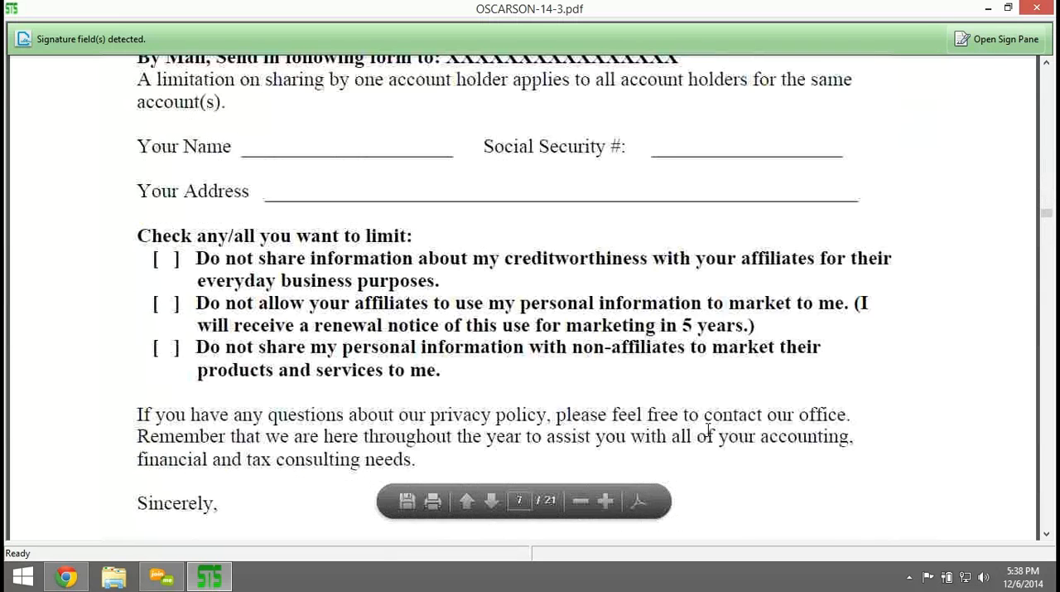
scroll(710, 432, down, 6)
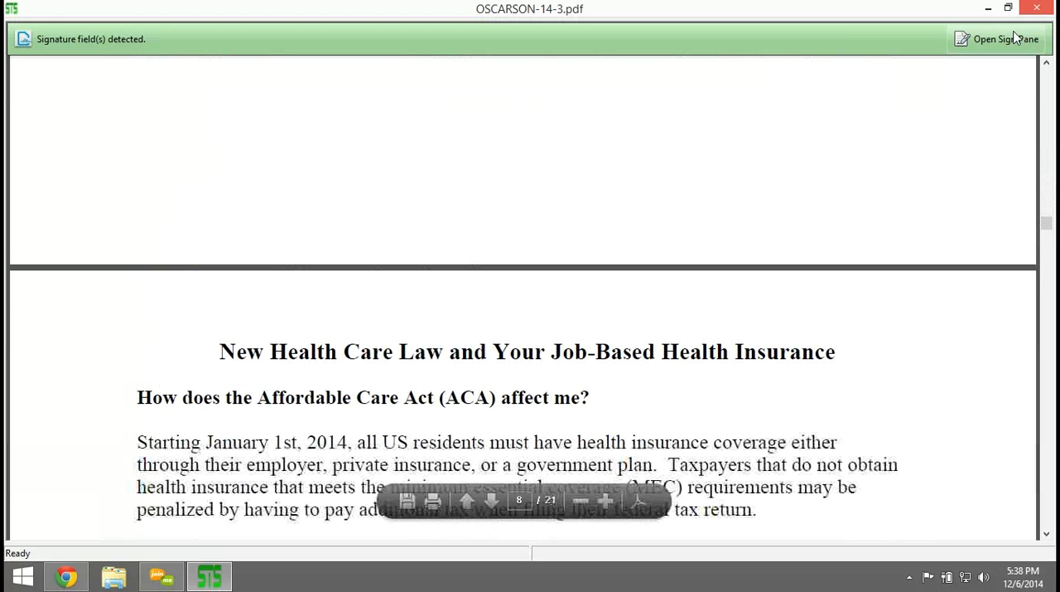
click(1036, 8)
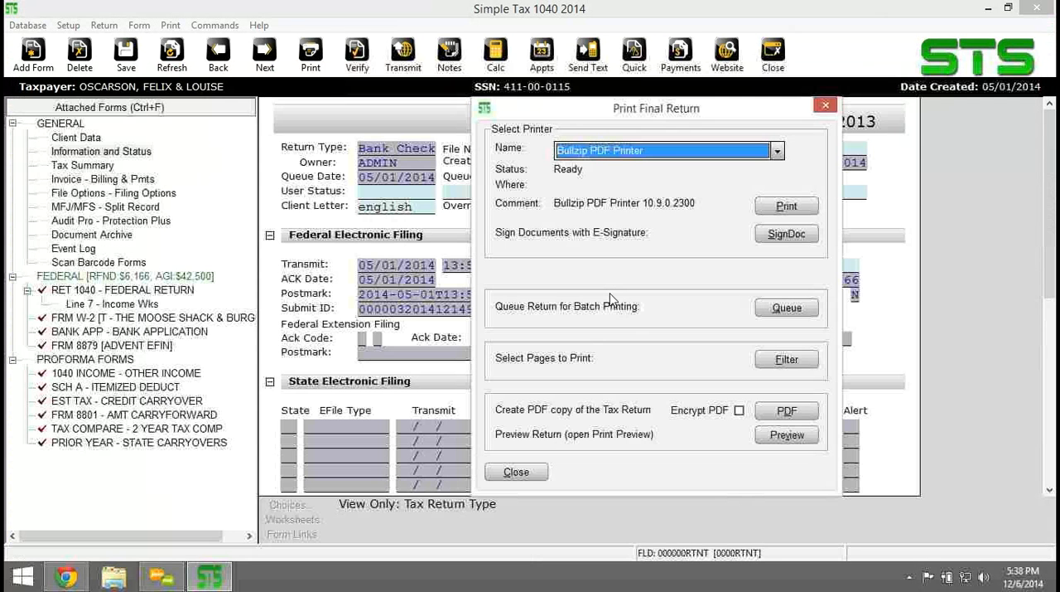
click(507, 474)
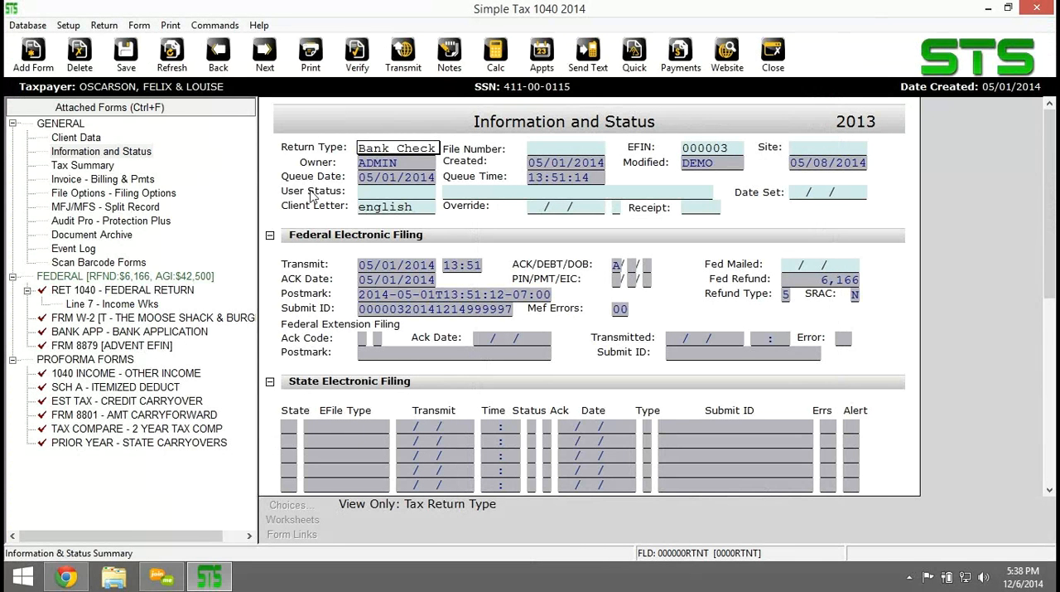
Unlock the return and queue its federal package for the next transmission.
click(103, 25)
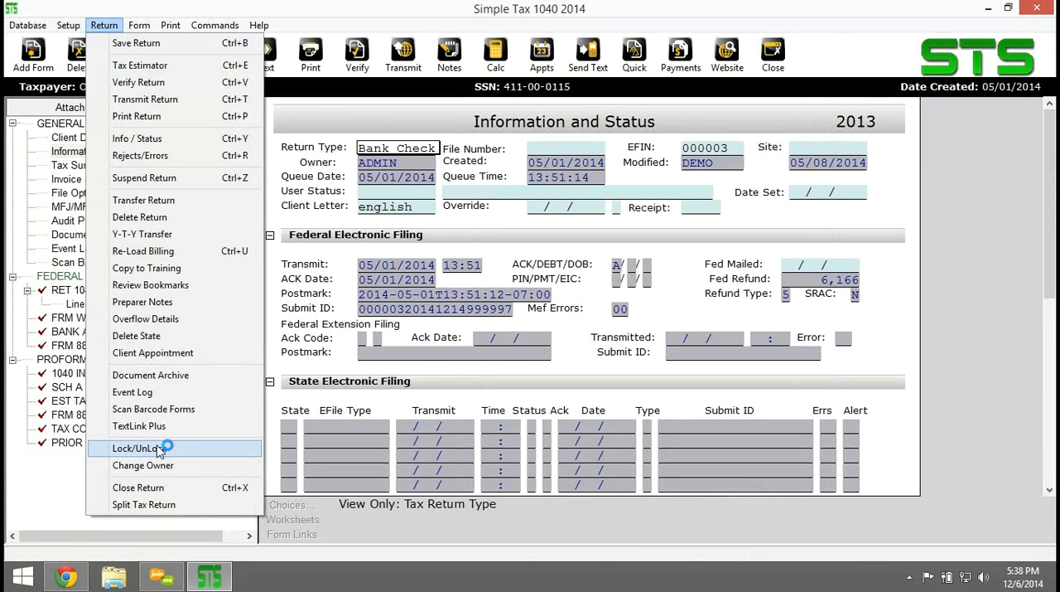
click(161, 449)
key(Return)
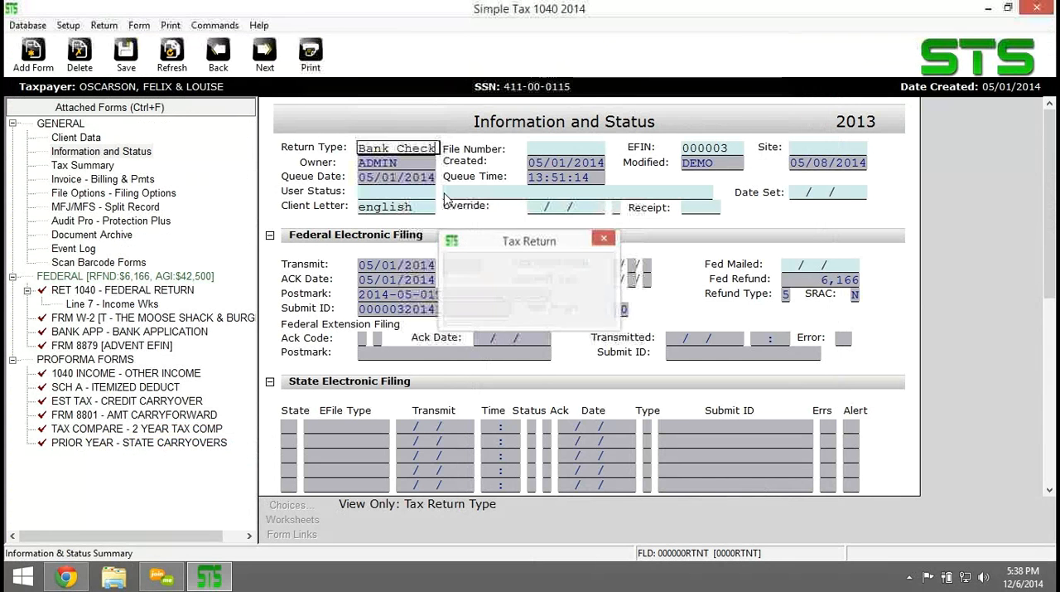
click(403, 54)
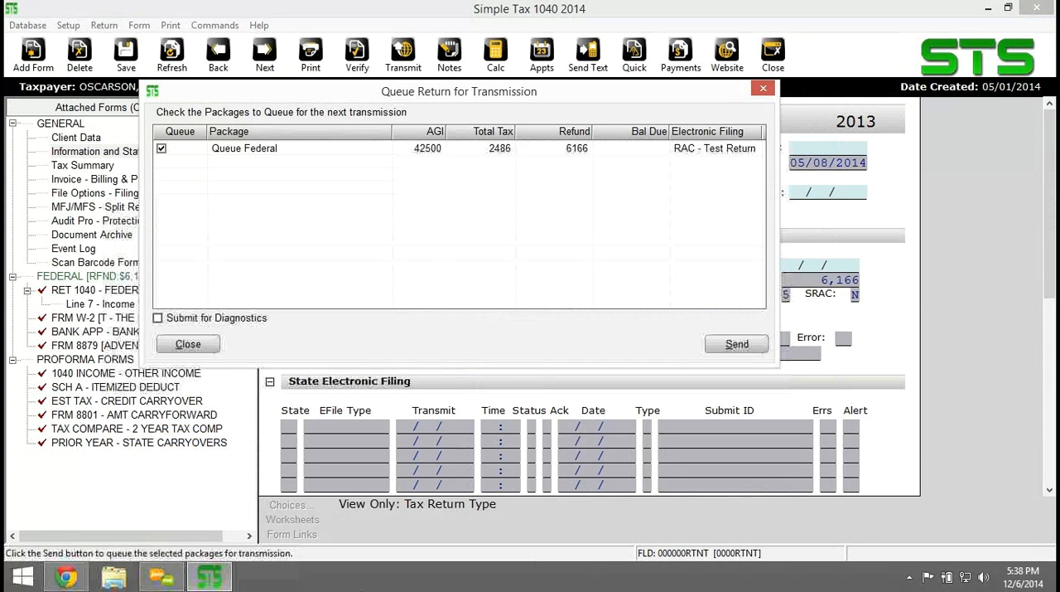
click(735, 344)
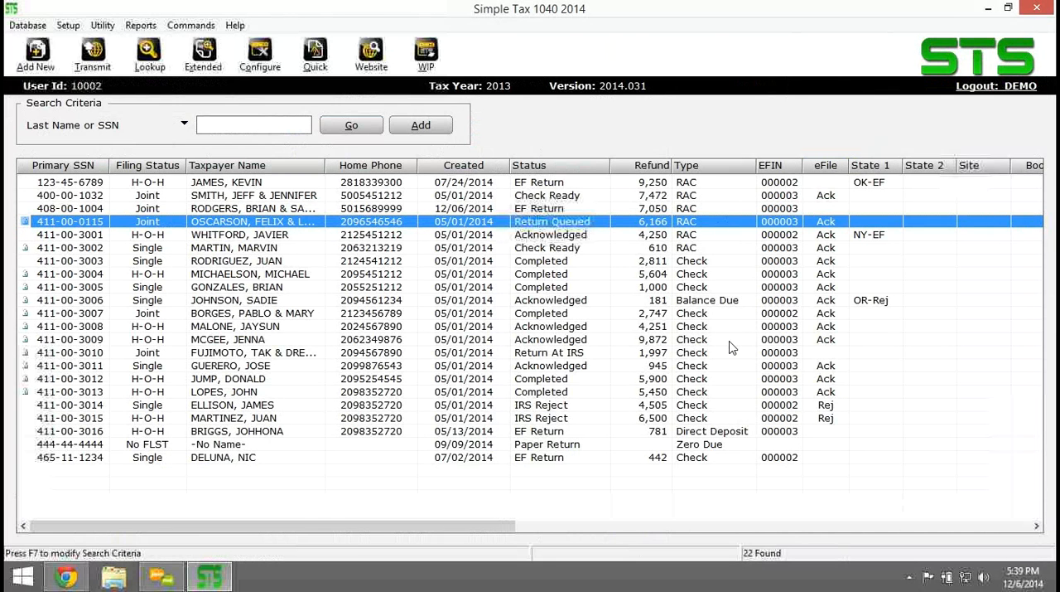
Open Transmit to Central Site from the Work In Progress Summary and check the central site communication settings without changing them.
click(430, 60)
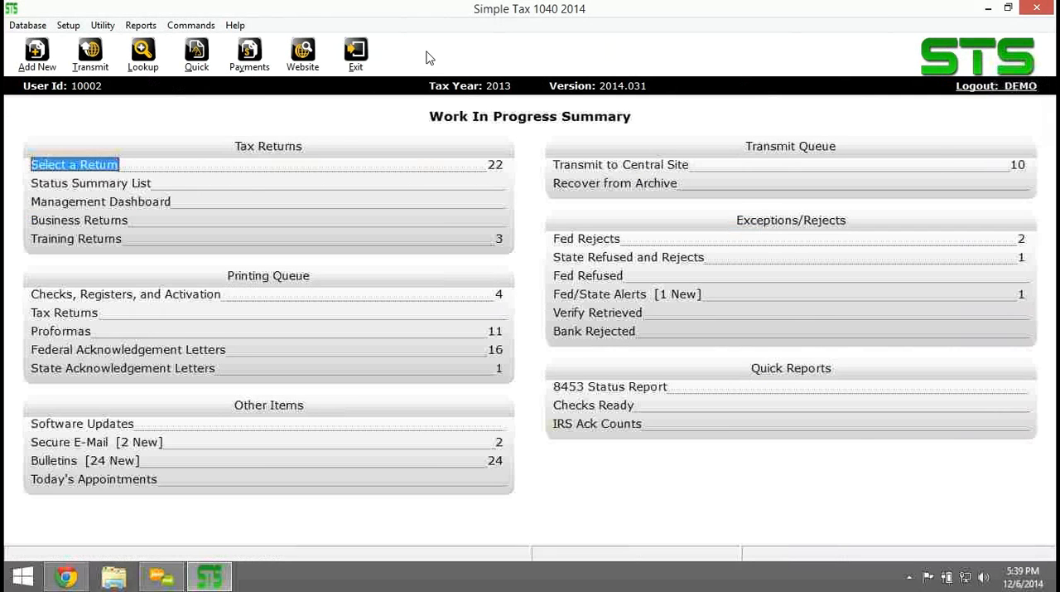
click(615, 167)
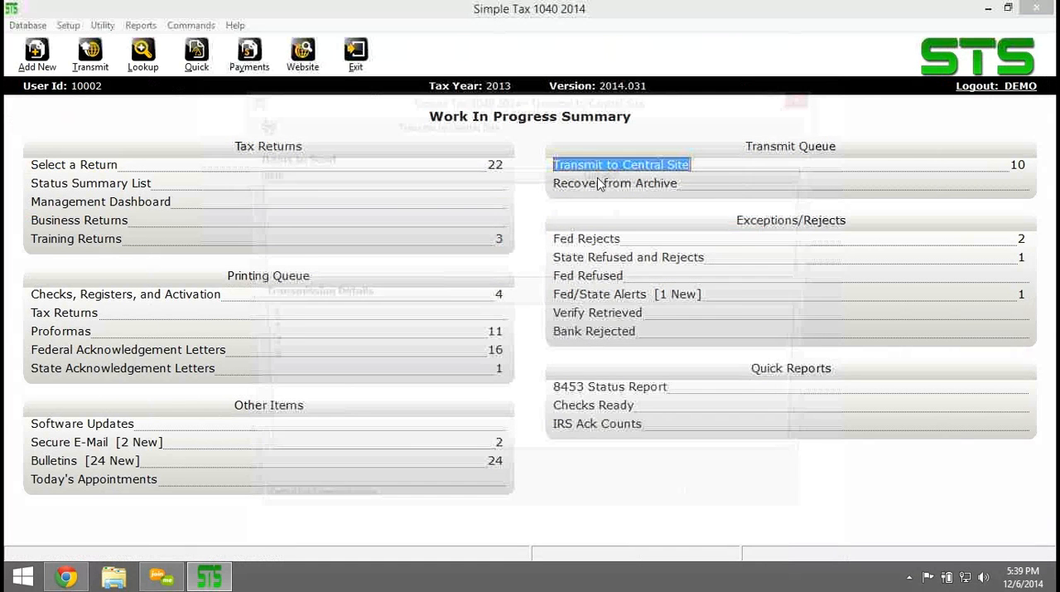
click(565, 201)
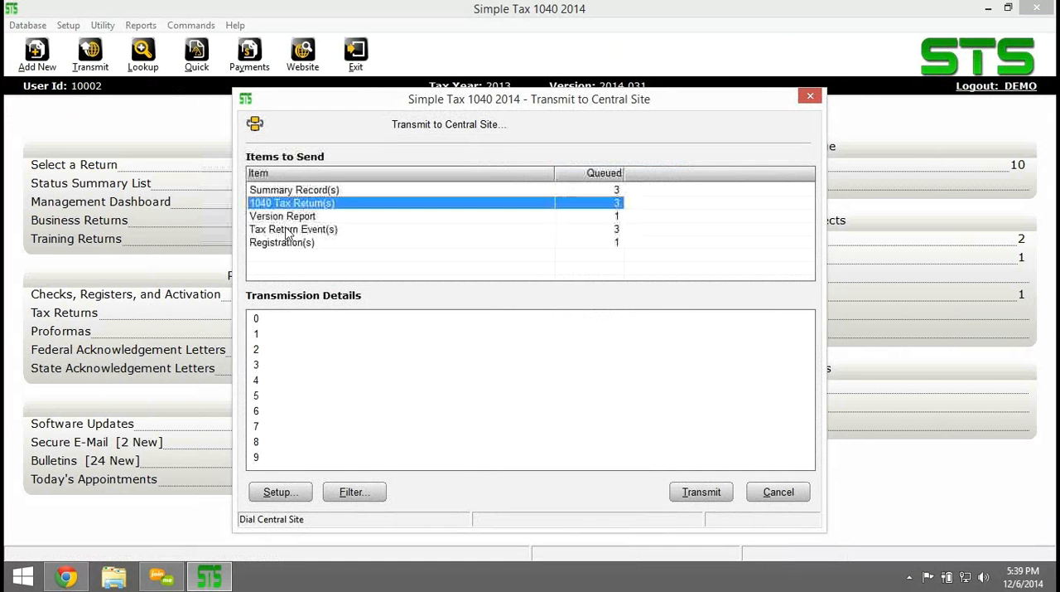
click(280, 492)
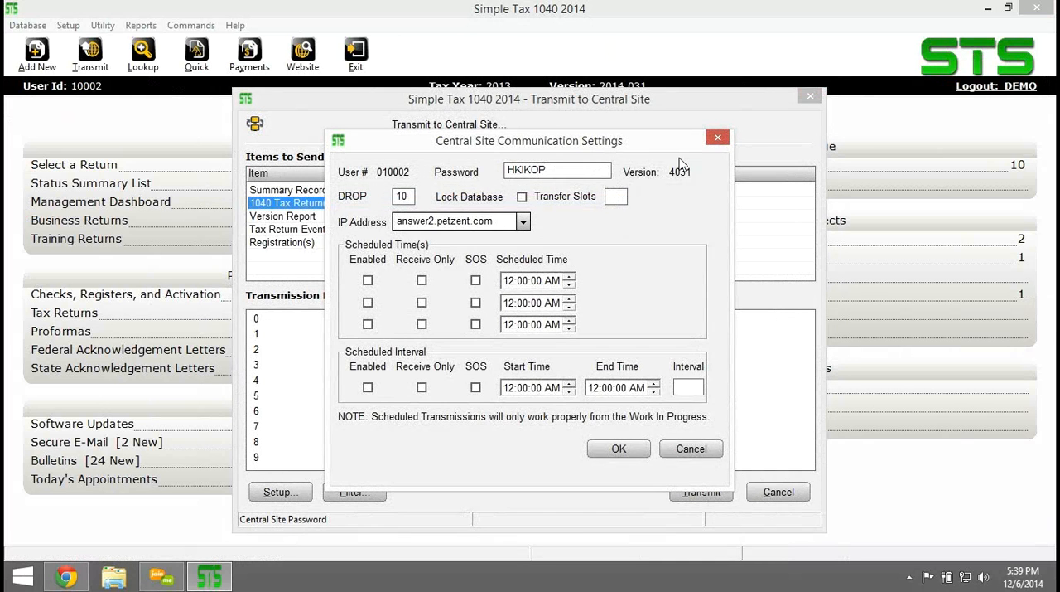
click(713, 139)
Keep the Fed eFile RAC return checked in the transmit filter and try to transmit the queued items to the central site.
click(364, 492)
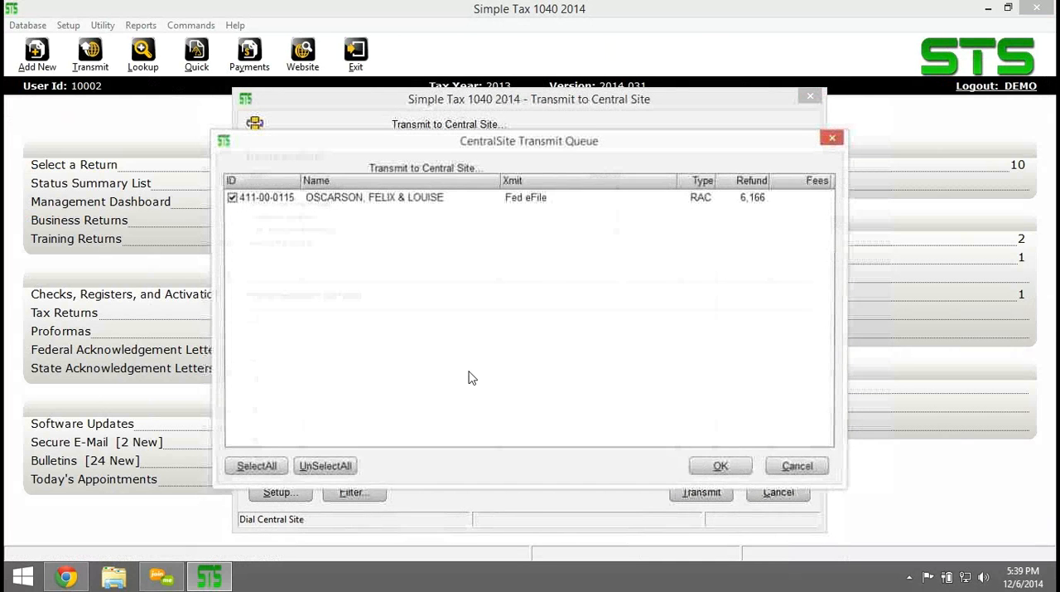
click(720, 469)
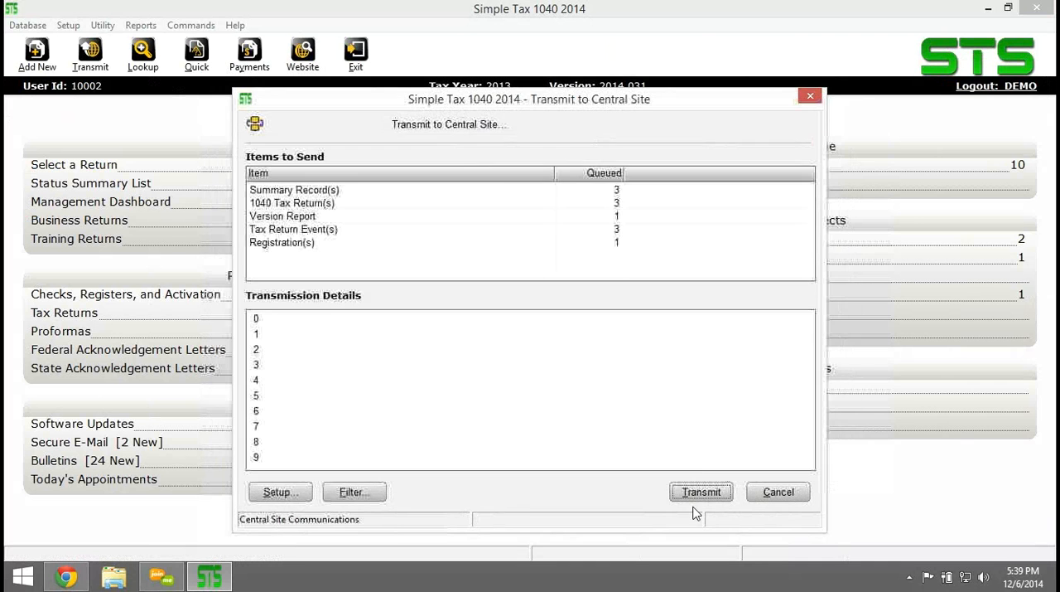
click(700, 494)
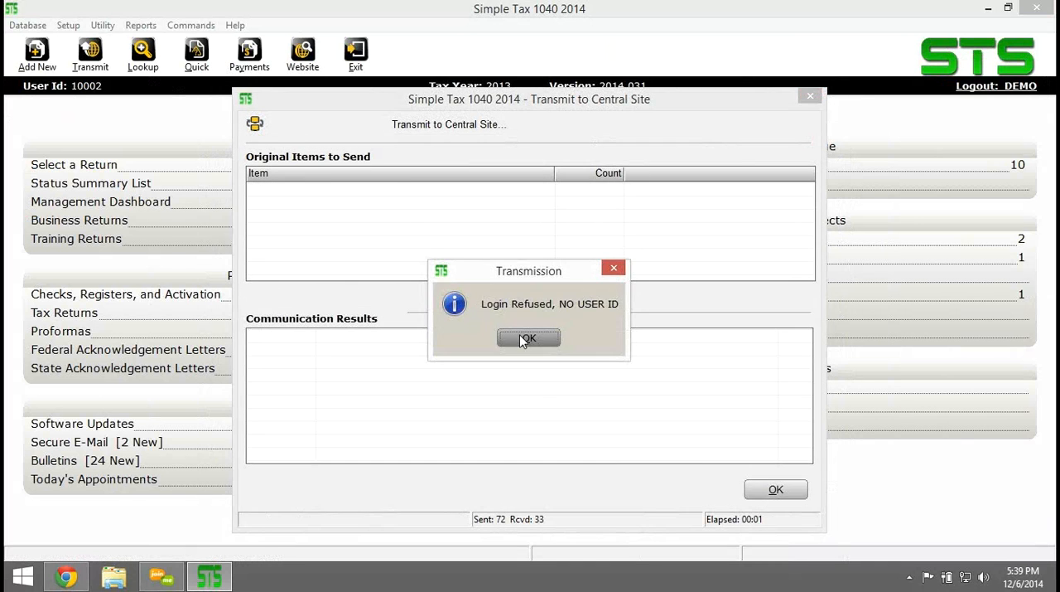
click(524, 337)
click(784, 492)
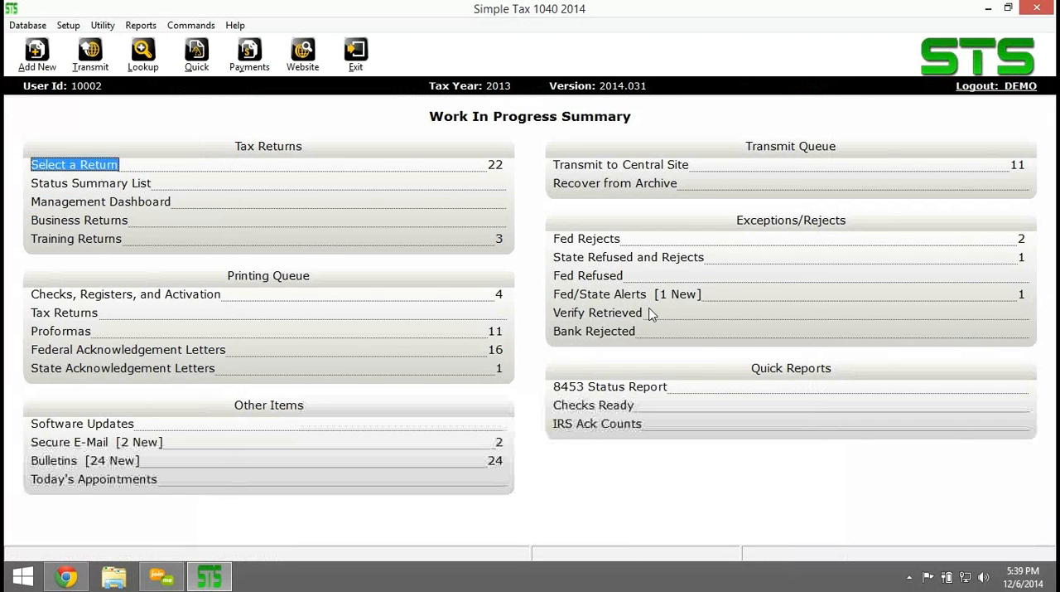
View the Acknowledged returns from the Status Summary List and go back to the Work In Progress Summary.
click(116, 184)
double_click(461, 176)
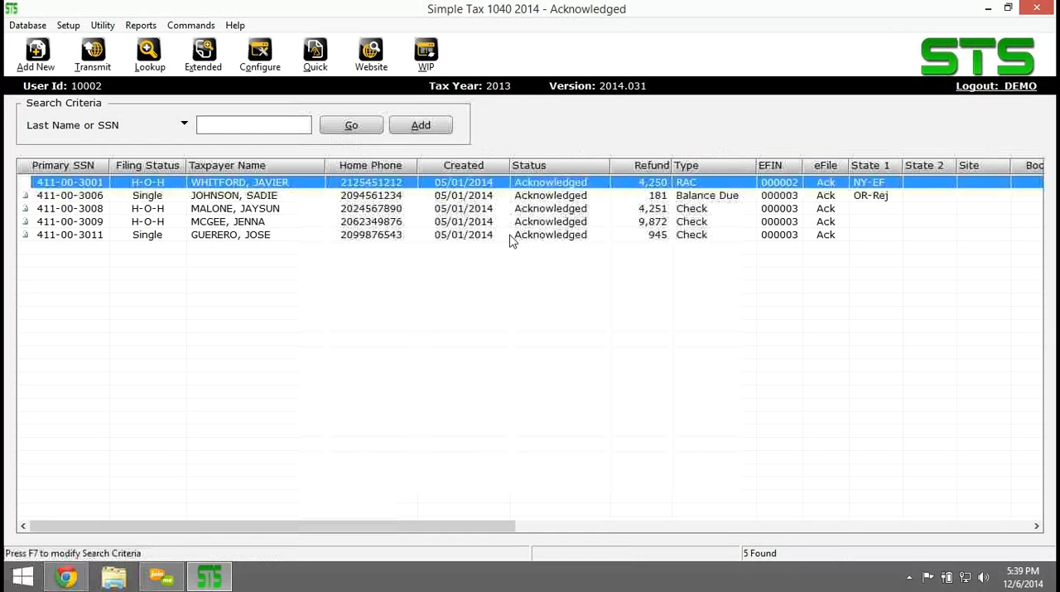
click(425, 51)
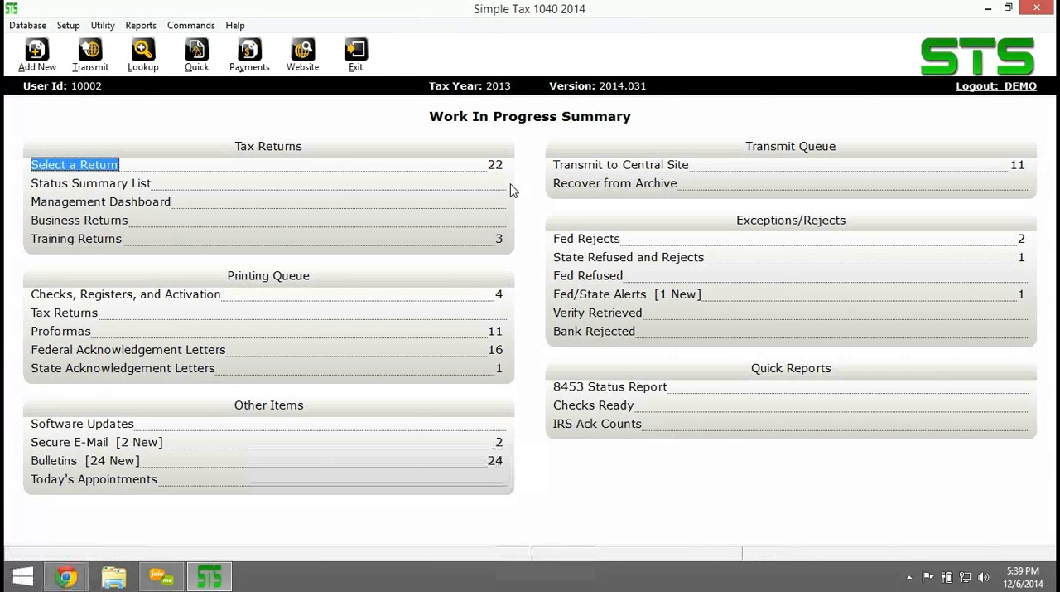
View the Check Ready returns from the Status Summary List and go back to the Work In Progress Summary.
click(511, 189)
double_click(446, 187)
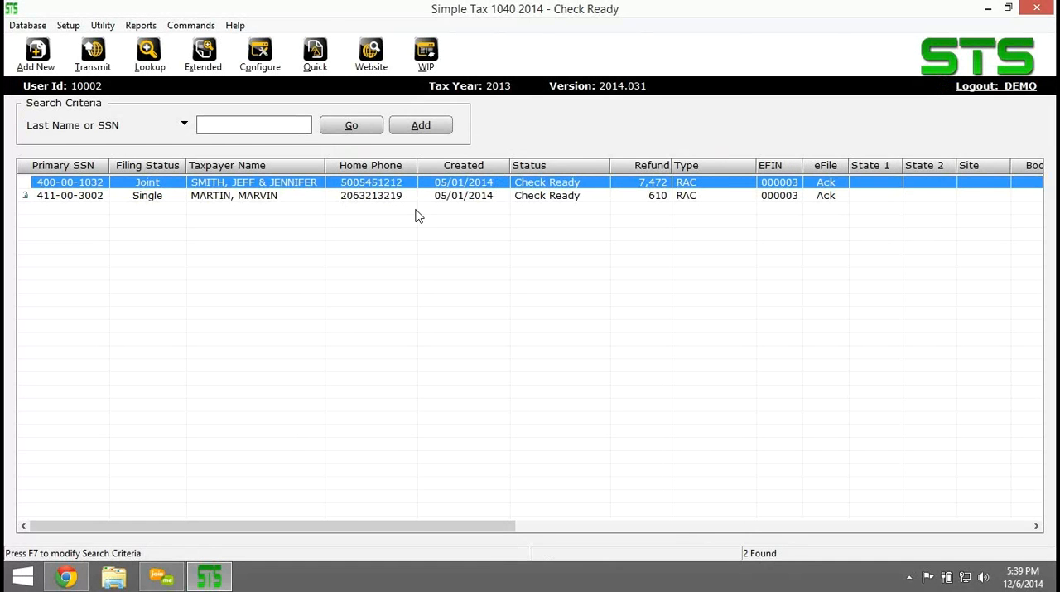
click(436, 59)
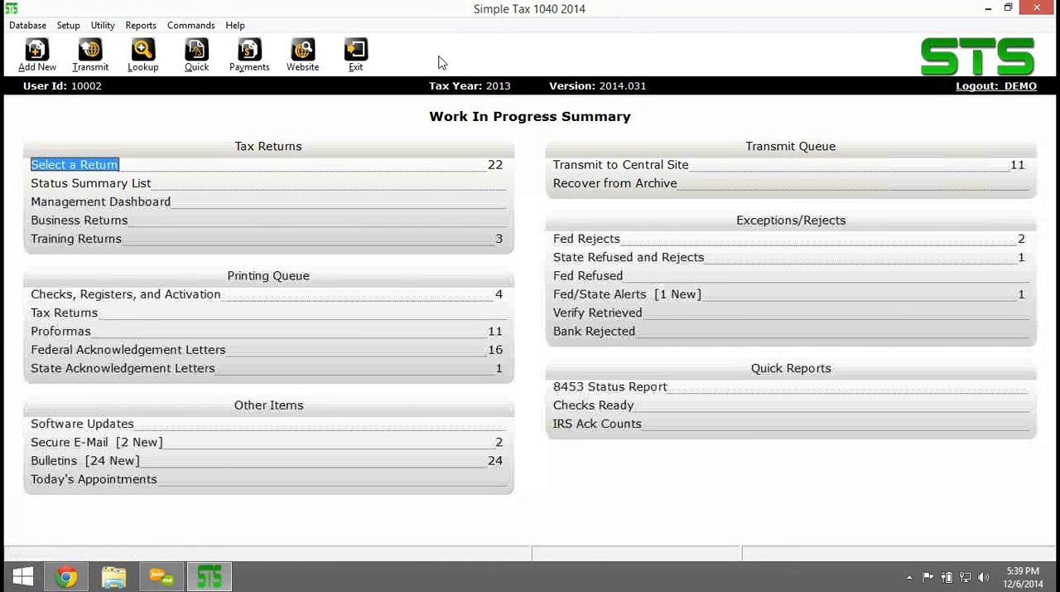
Activate a check range for the ADVENT bank in the check inventory, from check number 12345678 to 12345690.
click(113, 295)
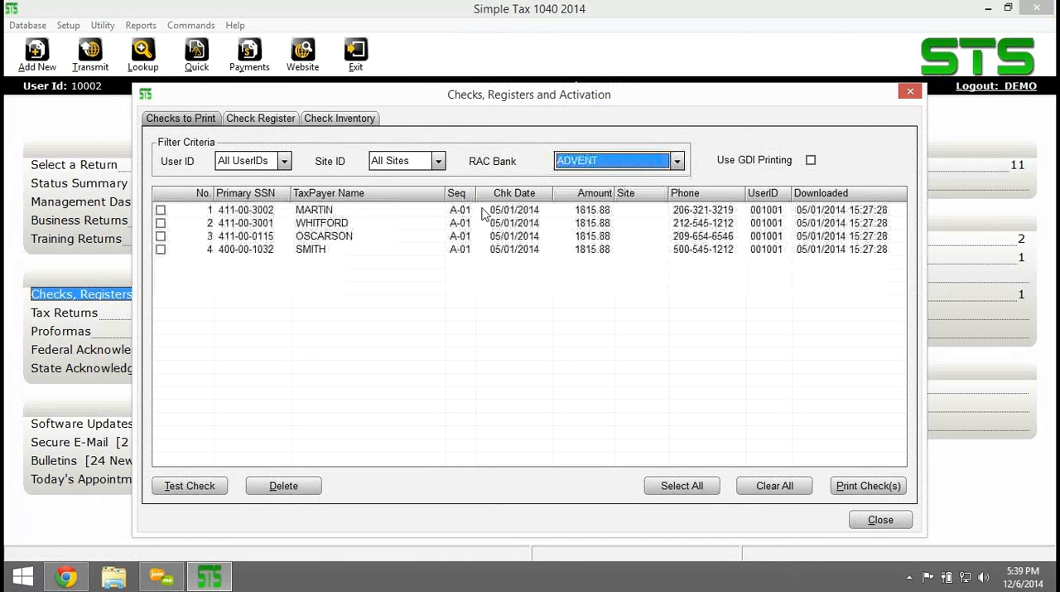
click(345, 120)
click(795, 489)
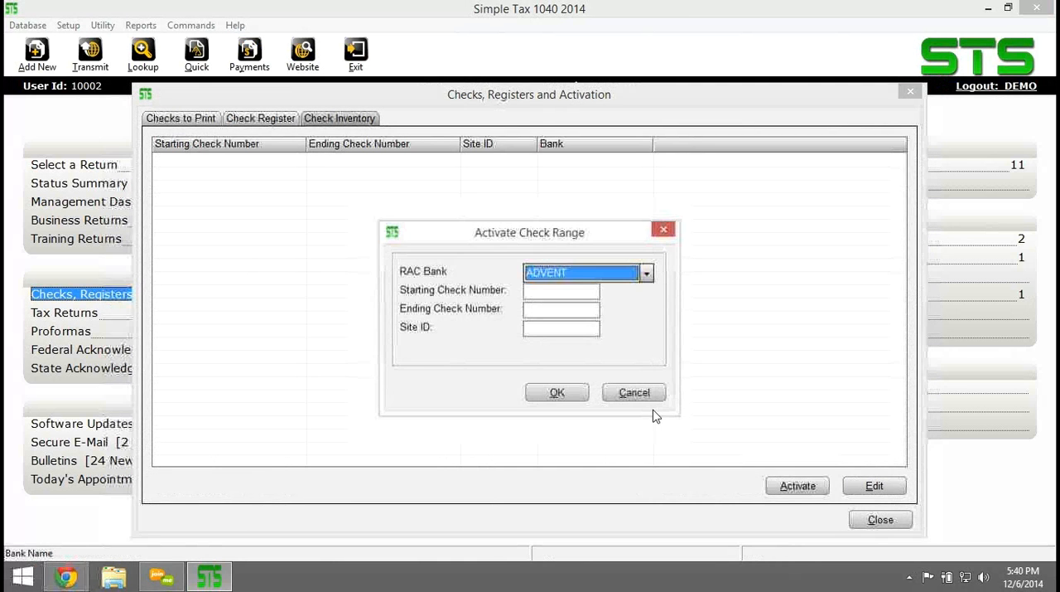
key(Tab)
text(12345678)
key(Tab)
text(12345690)
click(554, 391)
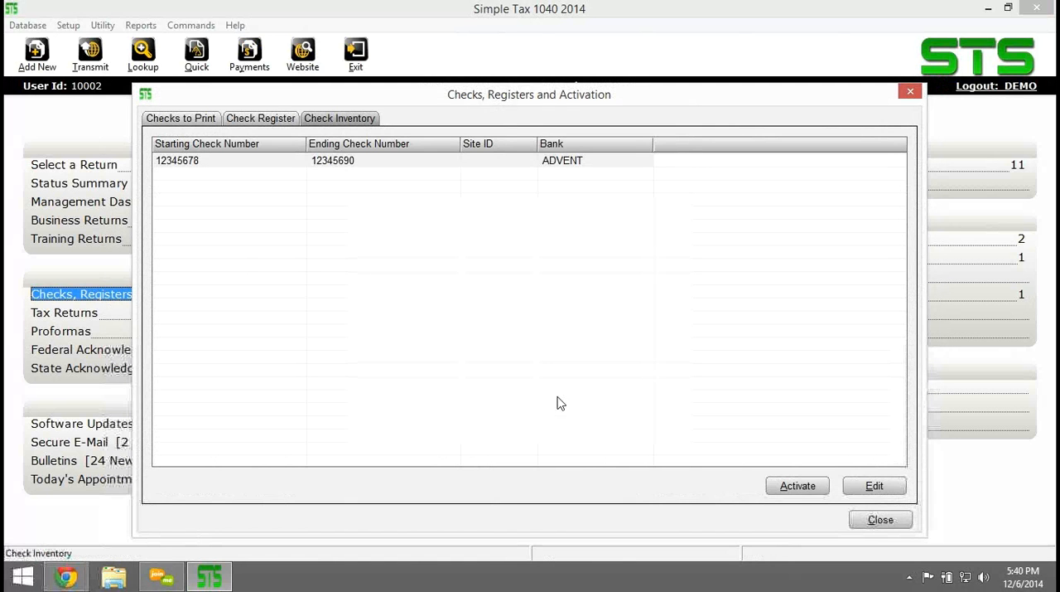
Mark the third check in the list of checks to print and bring up the join.me meeting window.
click(179, 120)
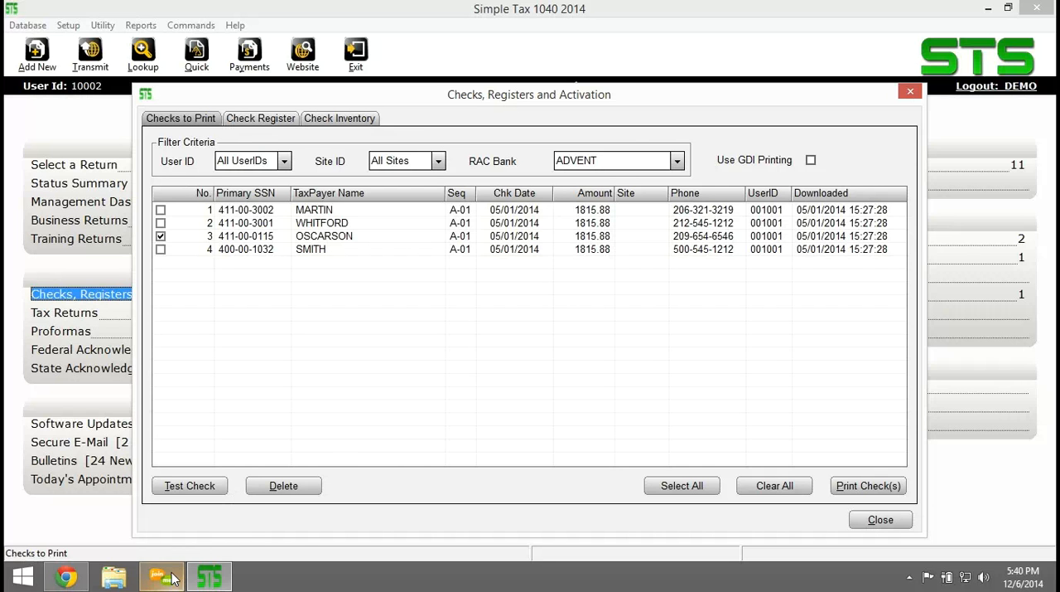
mouse_move(168, 583)
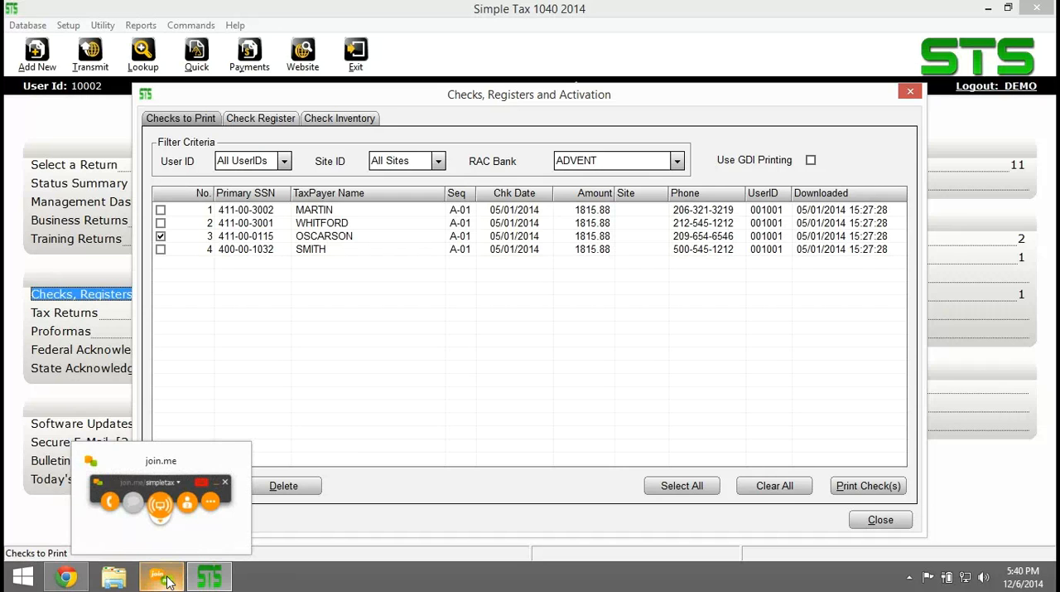
click(169, 583)
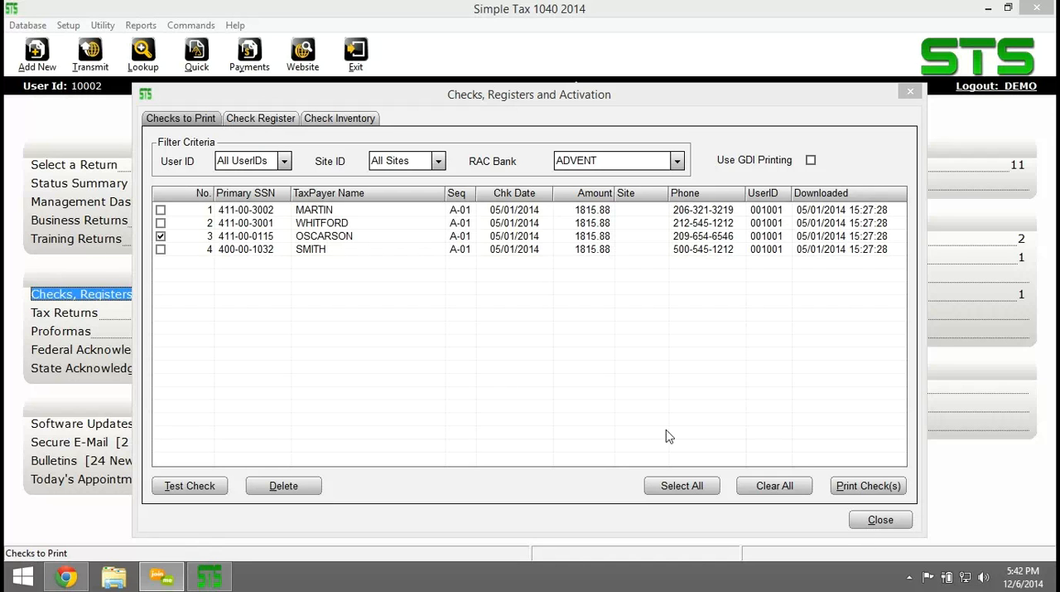
Try to print the marked check with starting check number 12345678 and return to the Work In Progress Summary.
click(865, 487)
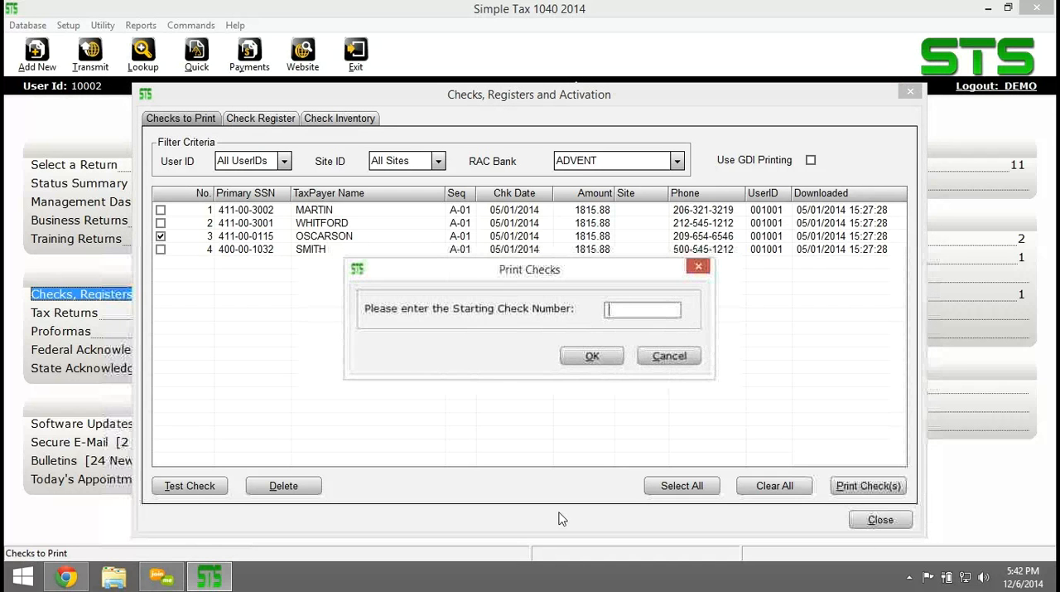
text(12345678)
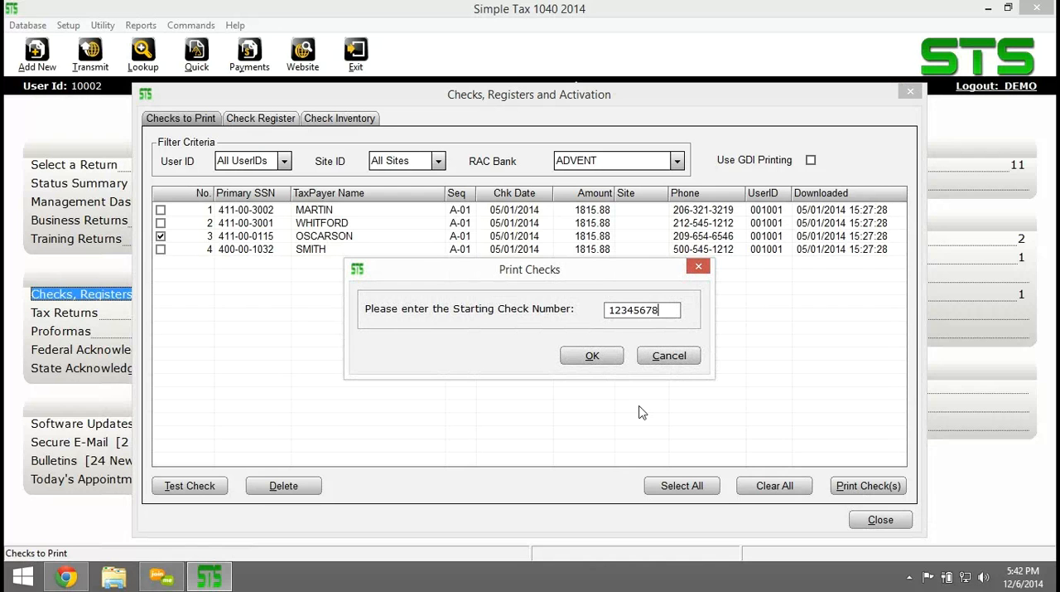
click(588, 362)
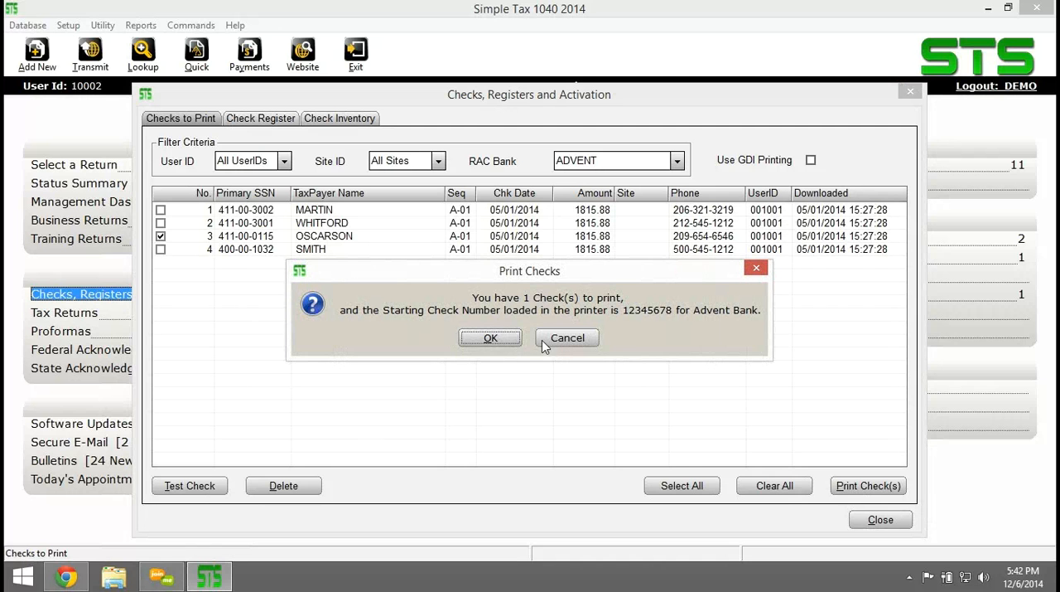
click(487, 336)
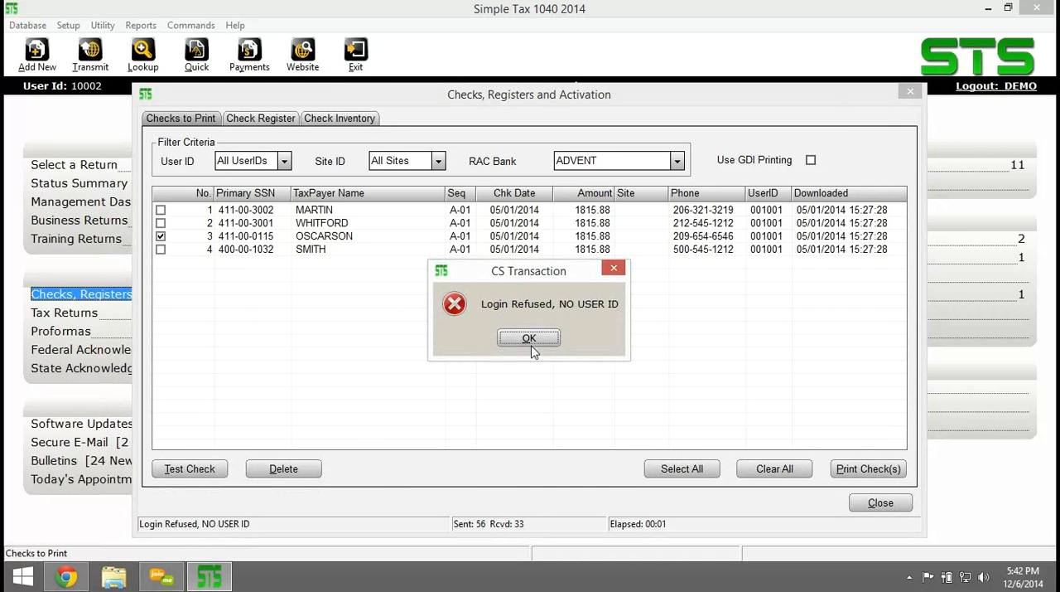
click(533, 341)
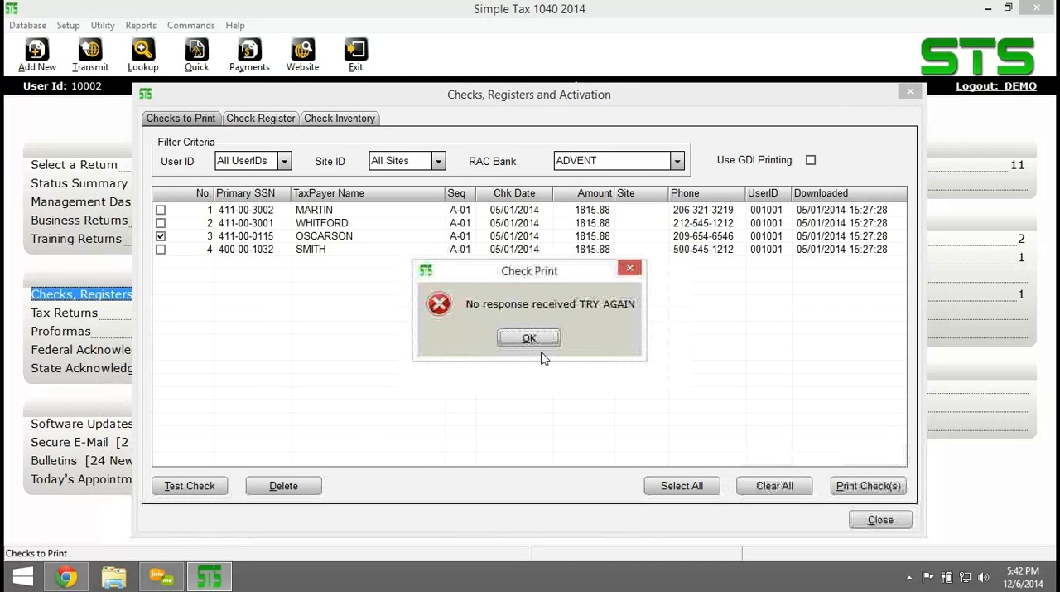
click(535, 342)
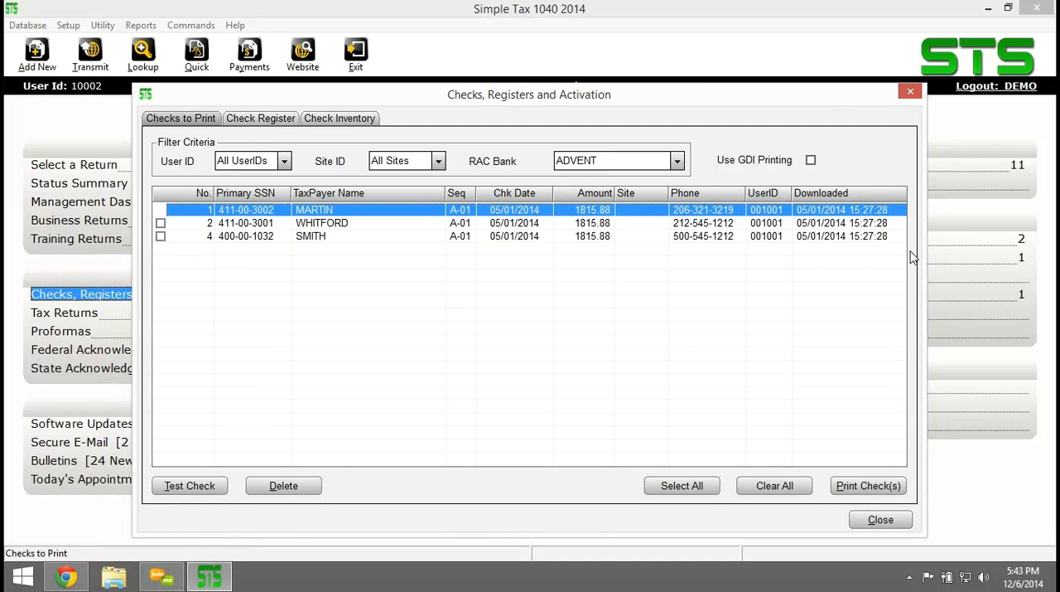
click(912, 94)
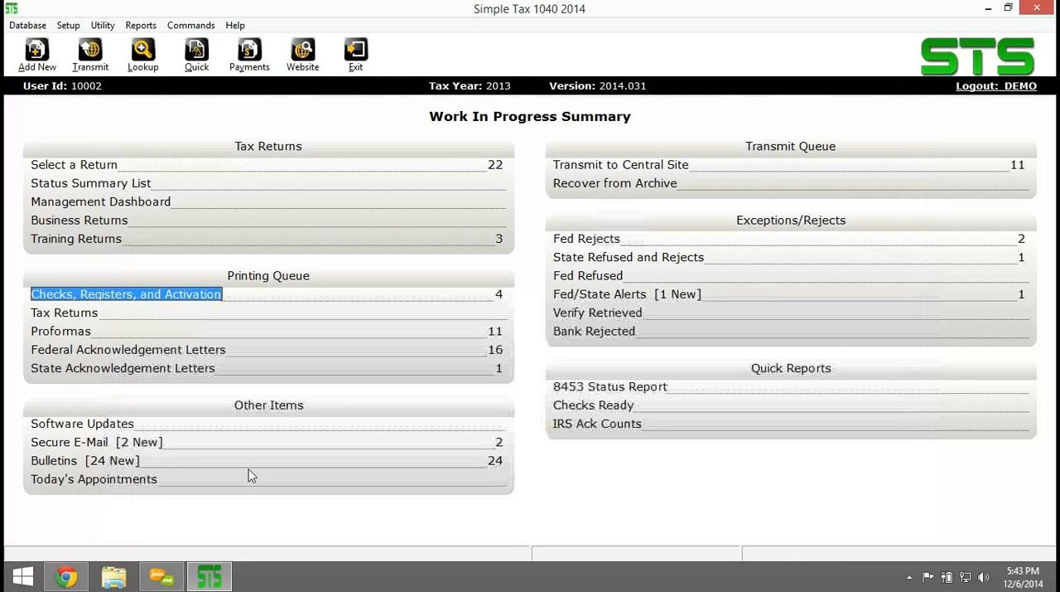